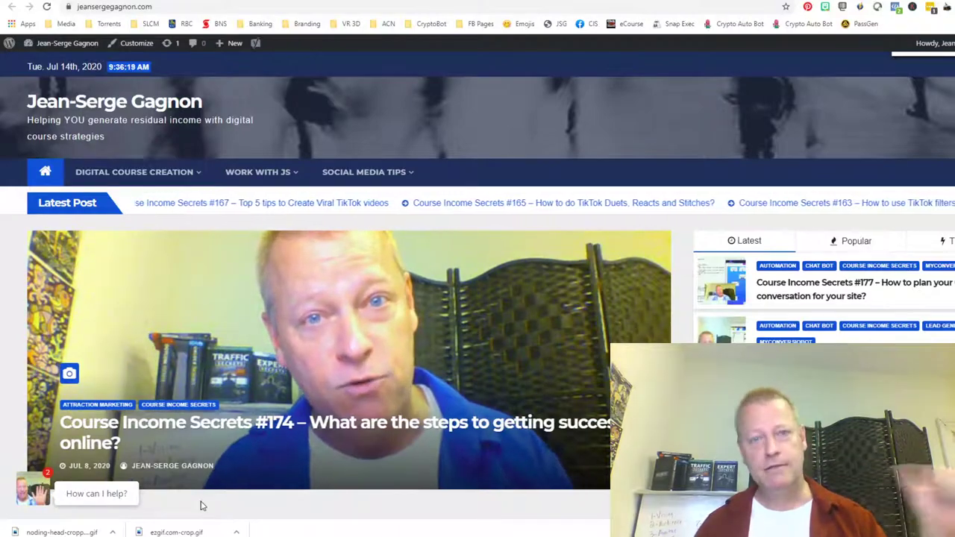
- Open the "How can I help?" chat bot on the blog home page and accept the quick chat with "Sure"
scroll(203, 477, down, 10)
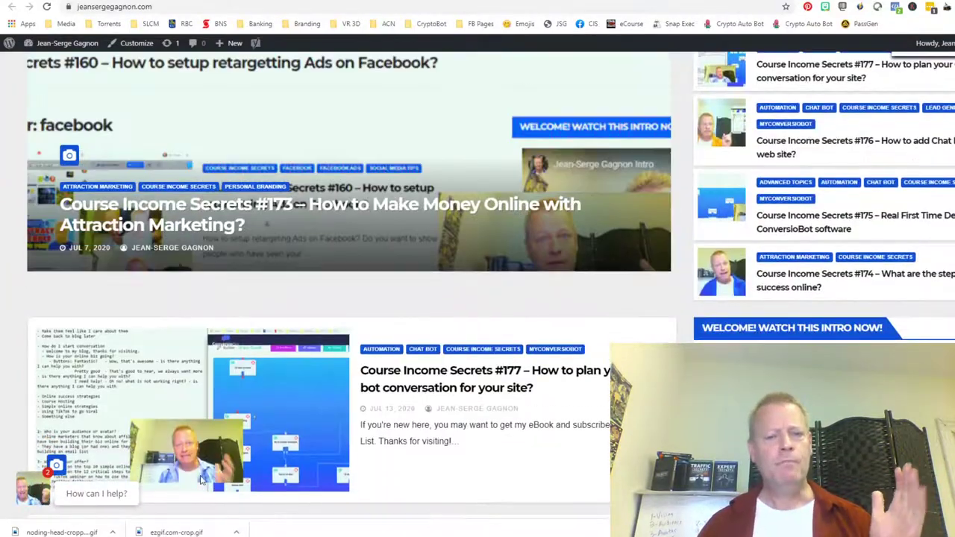
scroll(209, 470, down, 4)
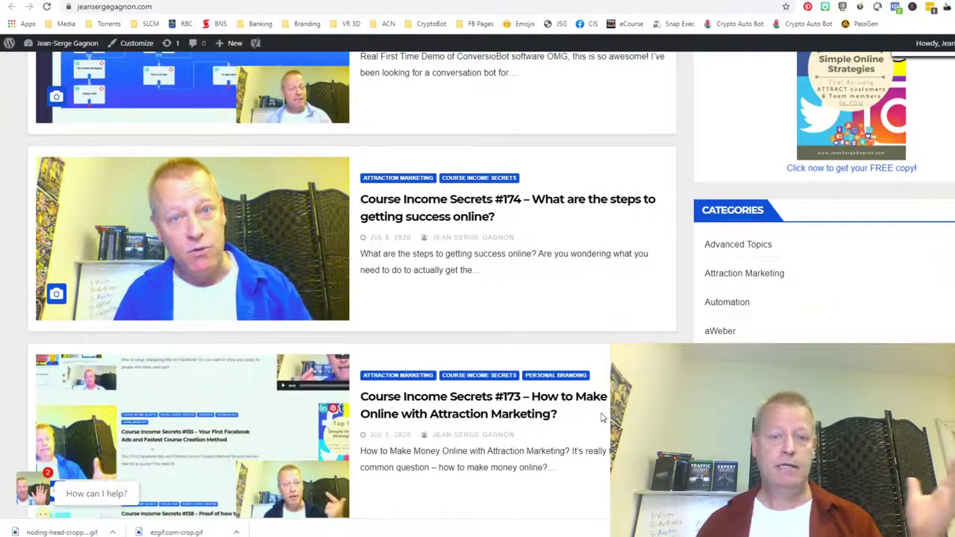
scroll(601, 417, down, 3)
scroll(602, 417, up, 10)
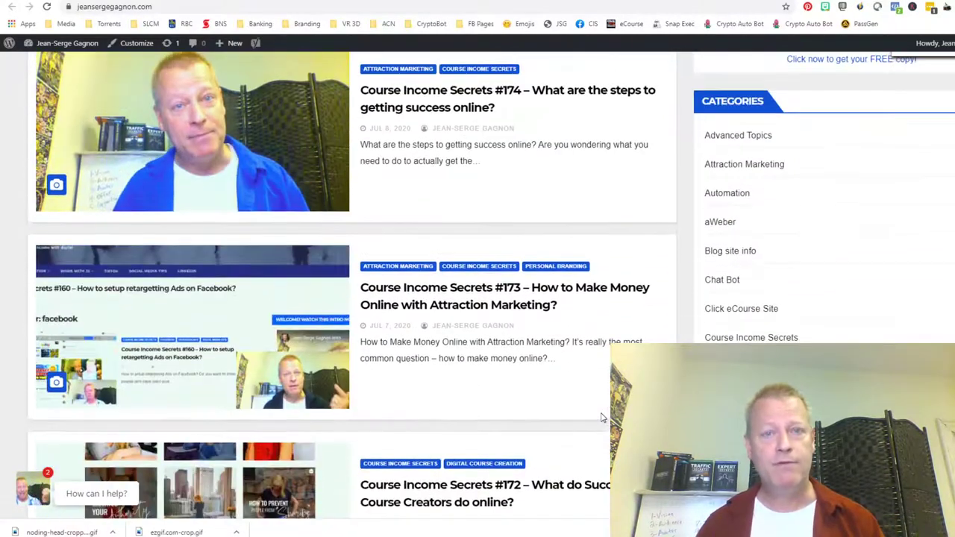
scroll(601, 418, up, 2)
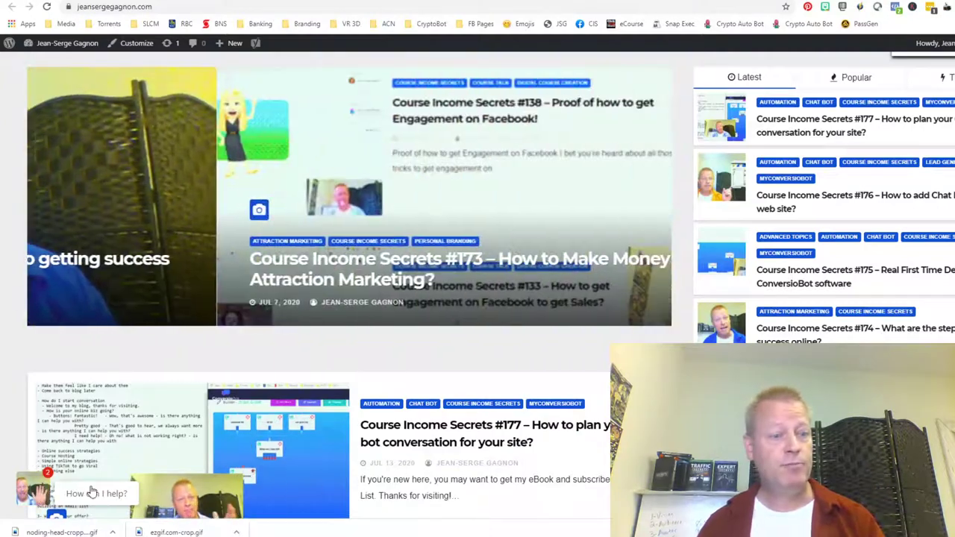
click(160, 486)
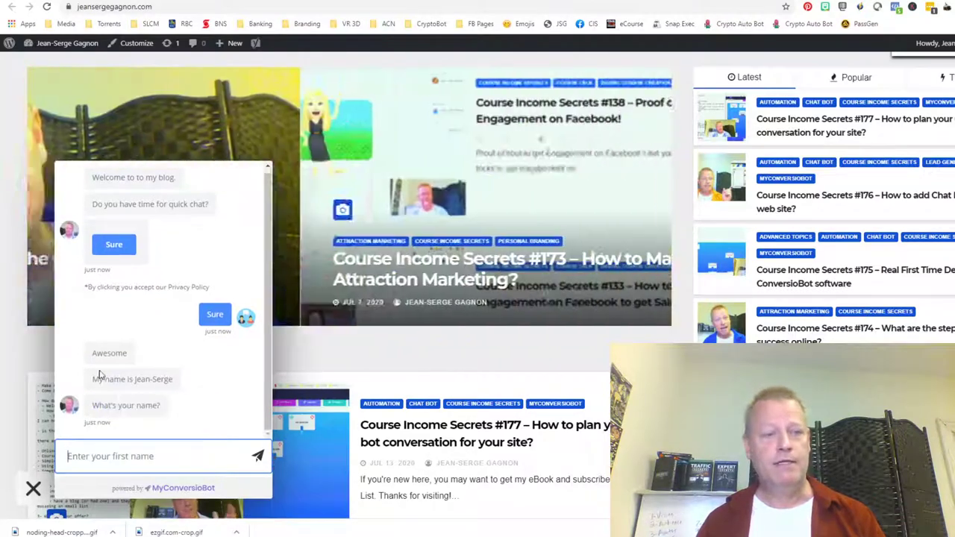
- Send a first name to the chat bot and answer "For sure" to the question about building a business online
click(153, 456)
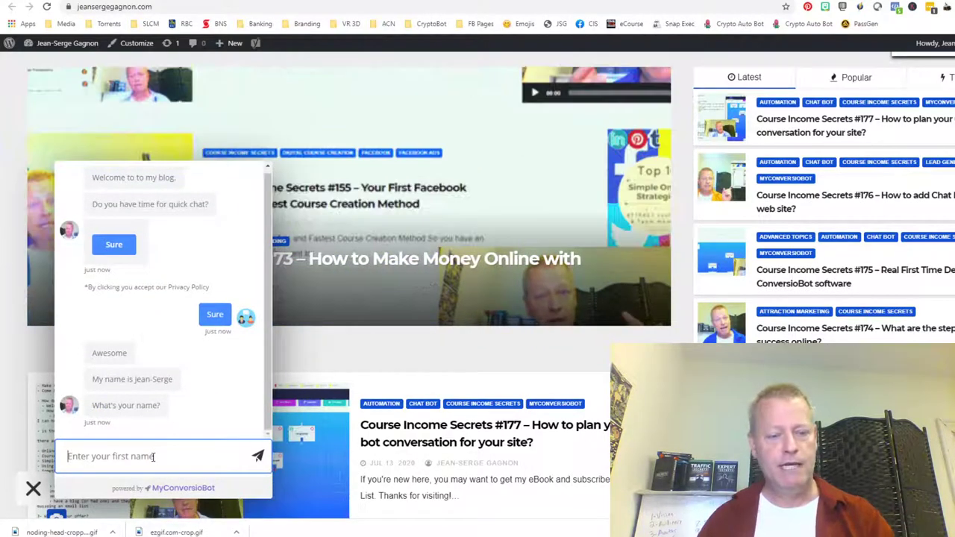
text(Frank)
key(Return)
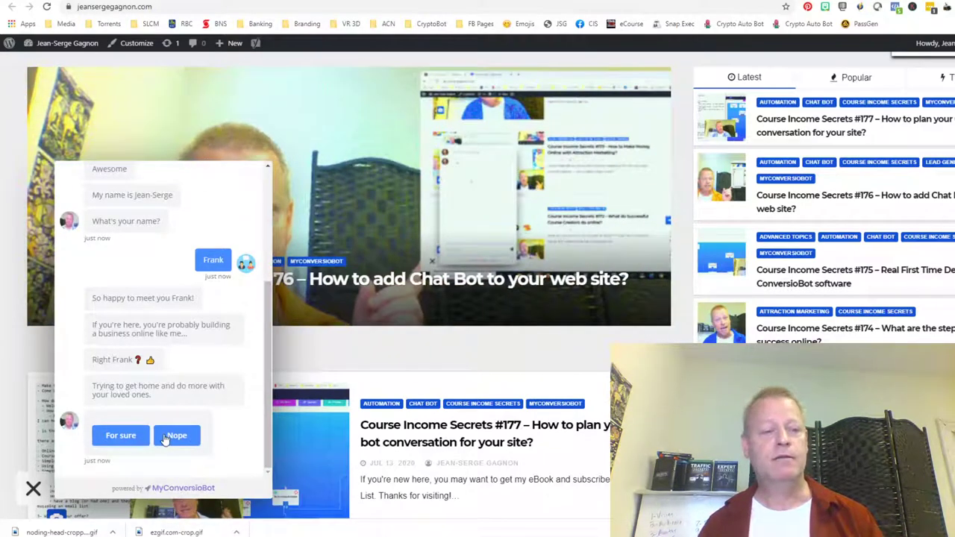
click(131, 437)
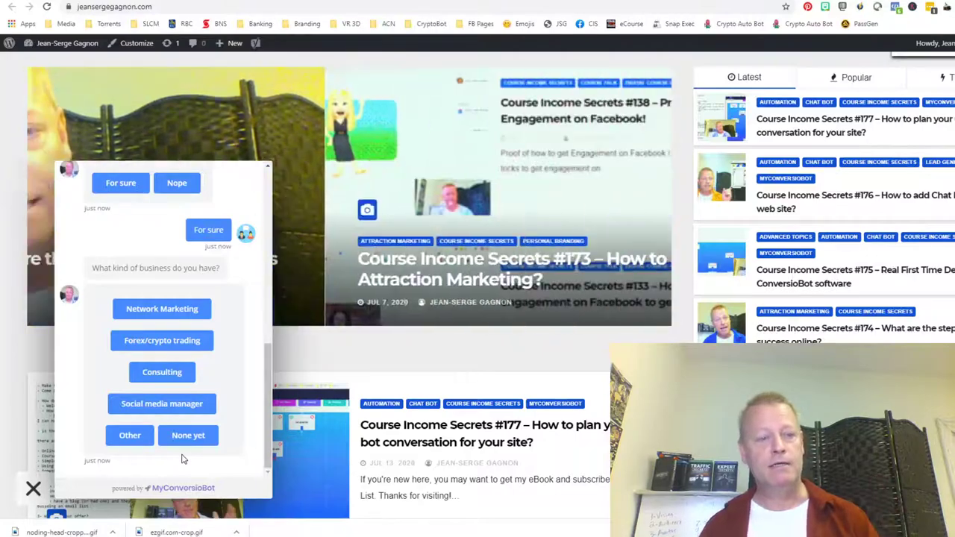
click(33, 488)
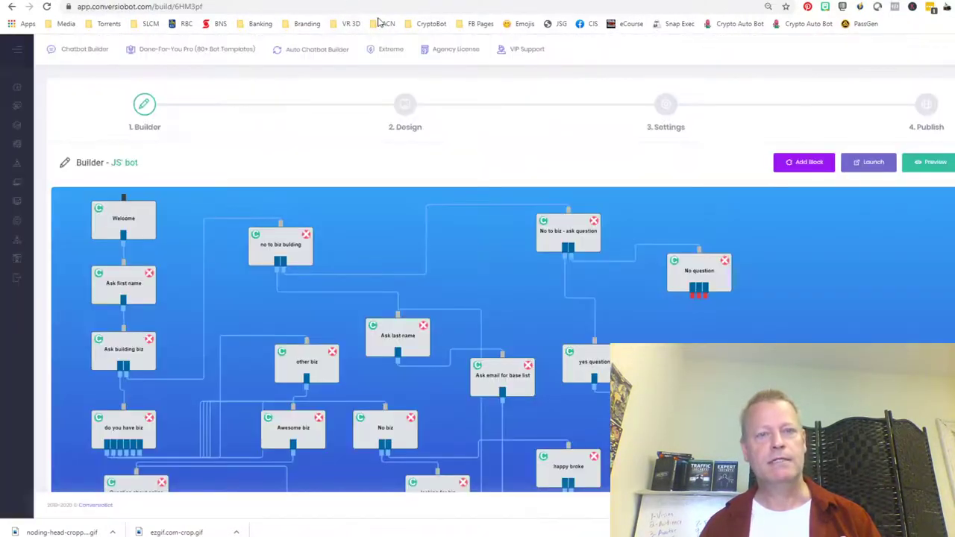
- Examine the block layout of the JS' bot conversation flow in the ConversioBot builder
scroll(594, 313, down, 5)
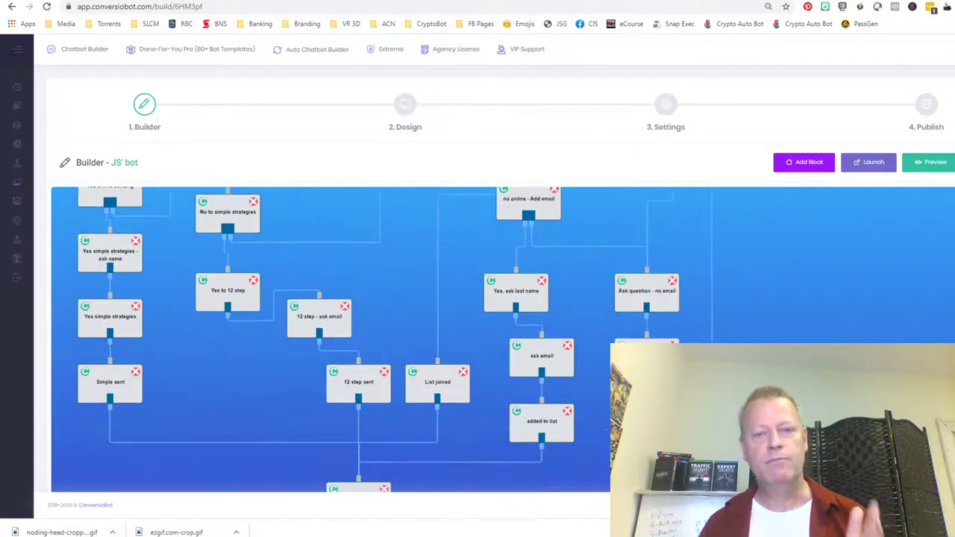
scroll(373, 339, up, 5)
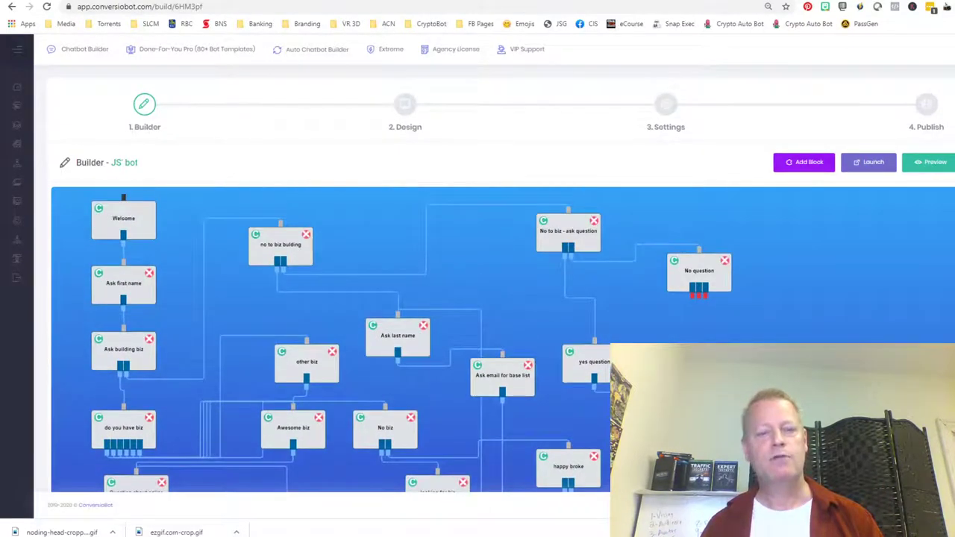
scroll(331, 340, down, 3)
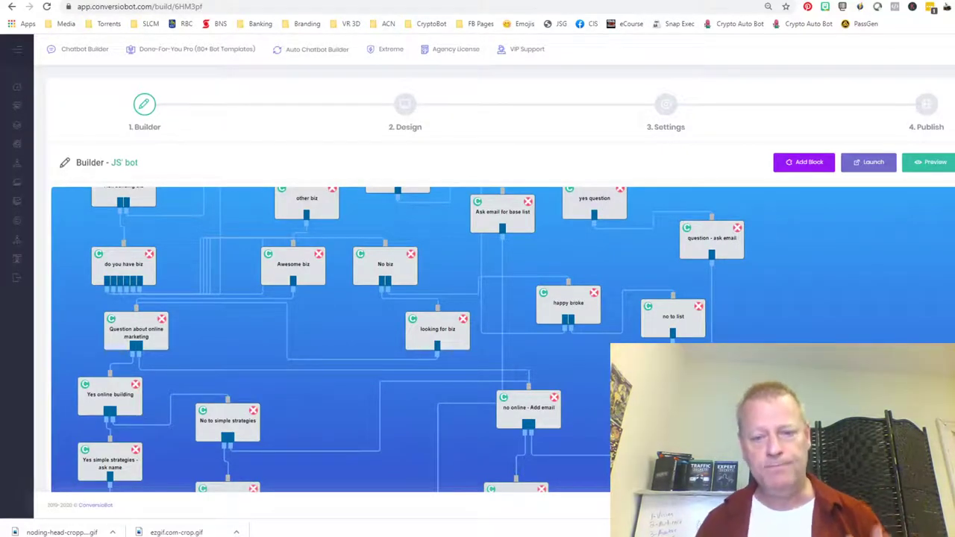
- Switch to the bot conversation.txt notes in Notepad and review the four planning questions on goal, audience, offer and wait time
key(alt+Tab)
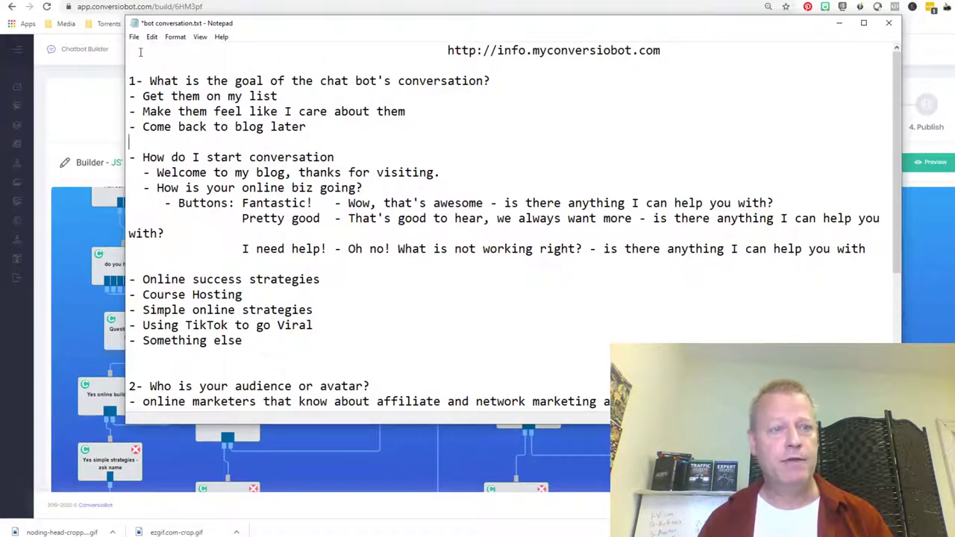
drag(150, 80, 492, 80)
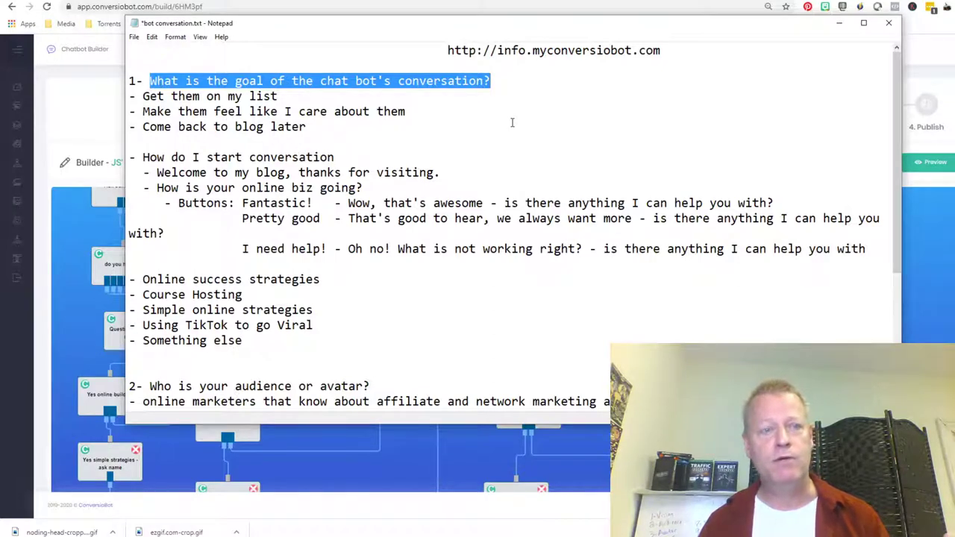
scroll(402, 325, down, 3)
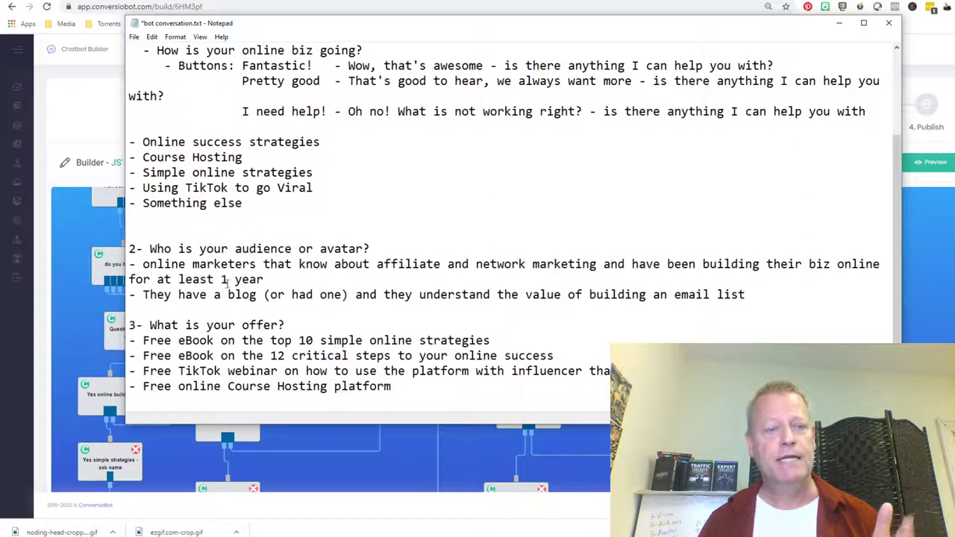
drag(150, 249, 370, 250)
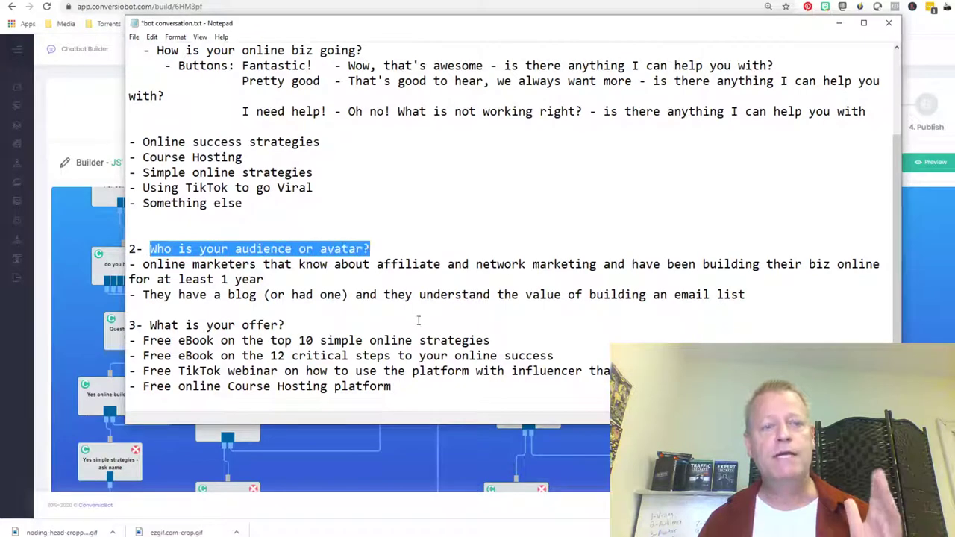
scroll(418, 321, down, 2)
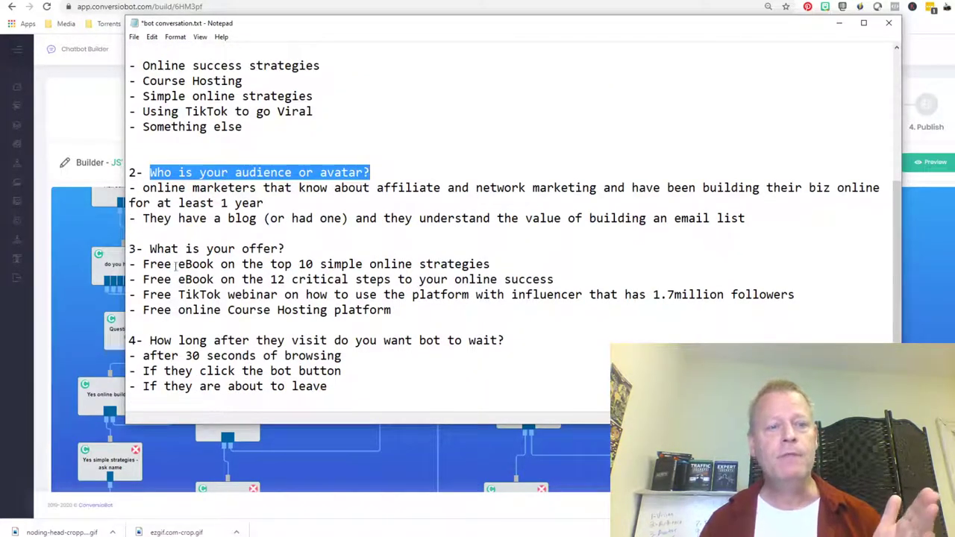
drag(150, 249, 298, 249)
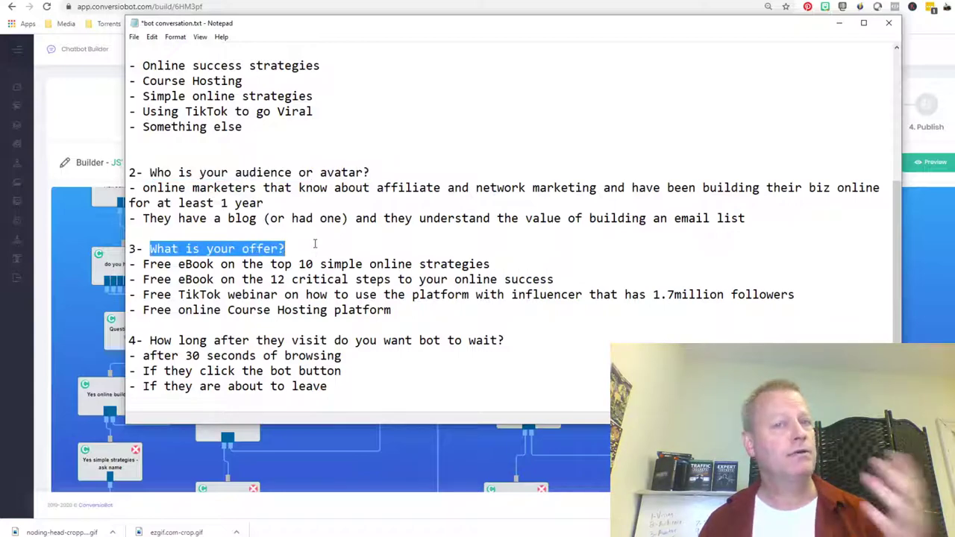
drag(151, 343, 513, 340)
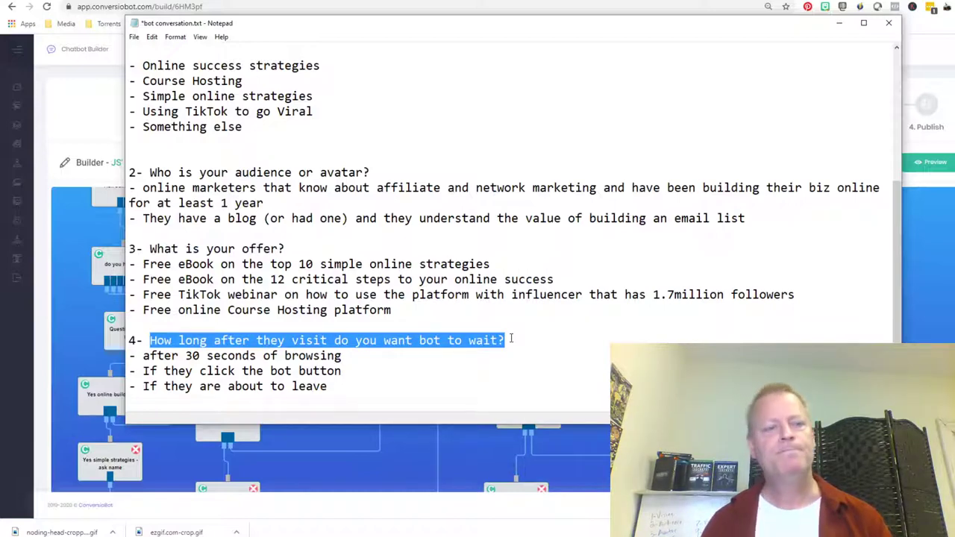
- Review the notes under question 1, covering the bot's goals, how to start the conversation and the topic choices
scroll(511, 339, up, 5)
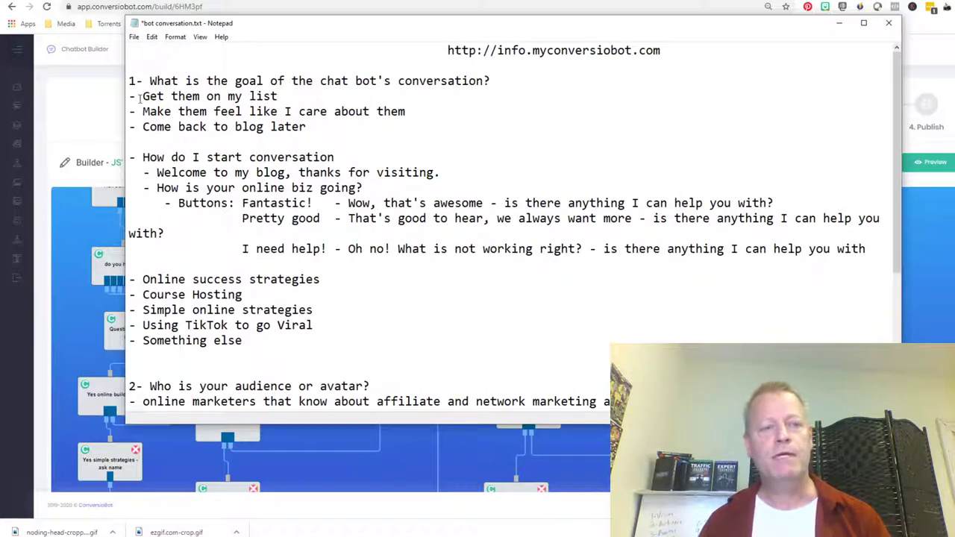
drag(170, 105, 448, 351)
click(365, 261)
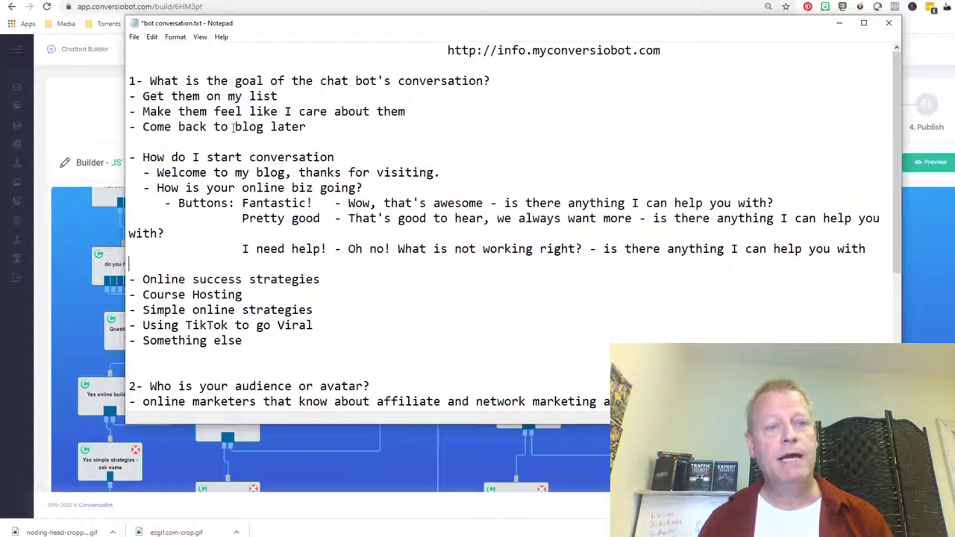
drag(155, 130, 286, 135)
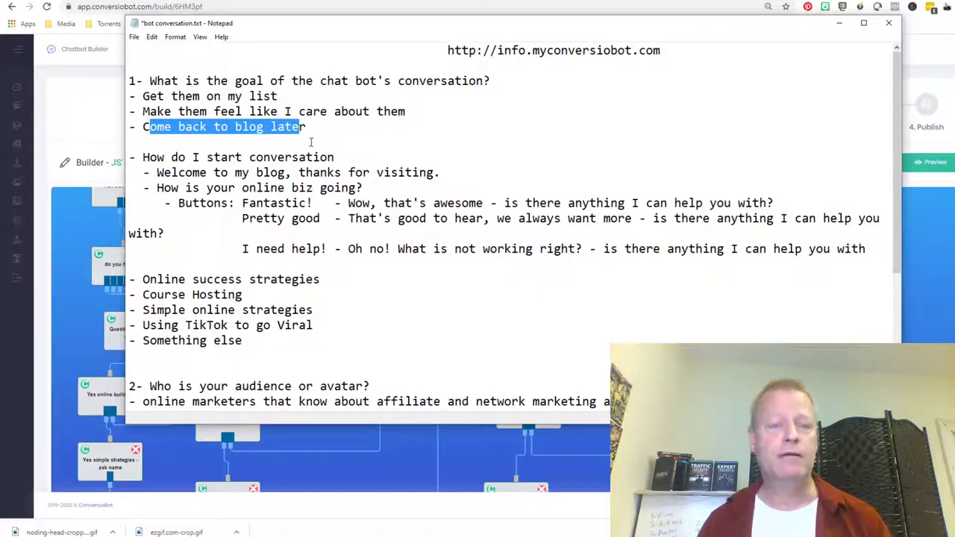
click(311, 142)
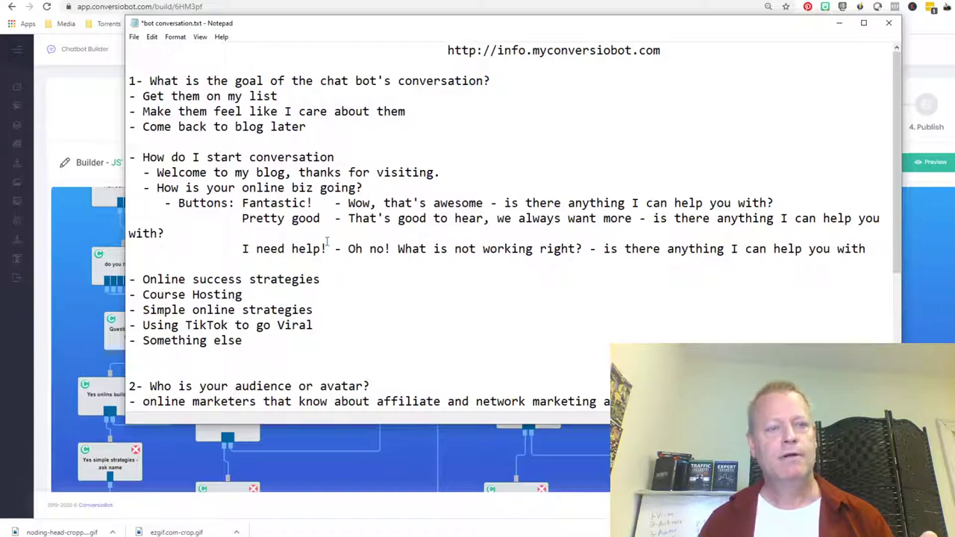
drag(139, 147, 390, 343)
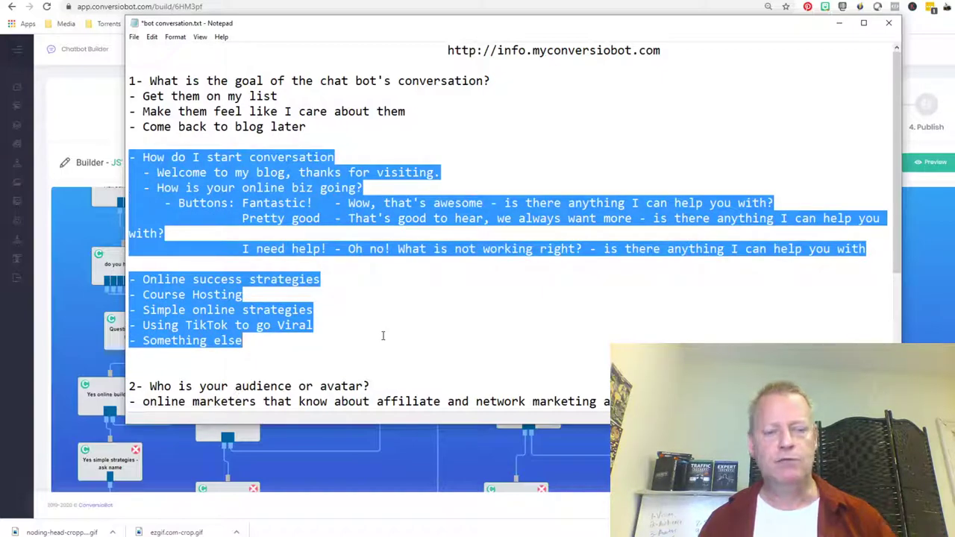
- Review the audience notes under question 2, including the marketers' experience, their blog and the value of an email list
scroll(363, 306, down, 3)
scroll(364, 306, up, 3)
scroll(364, 306, down, 4)
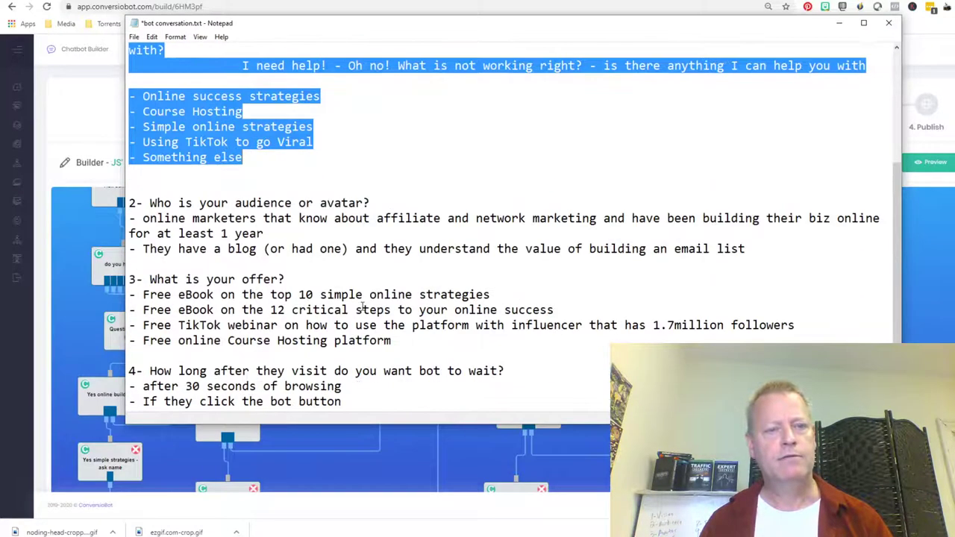
click(178, 234)
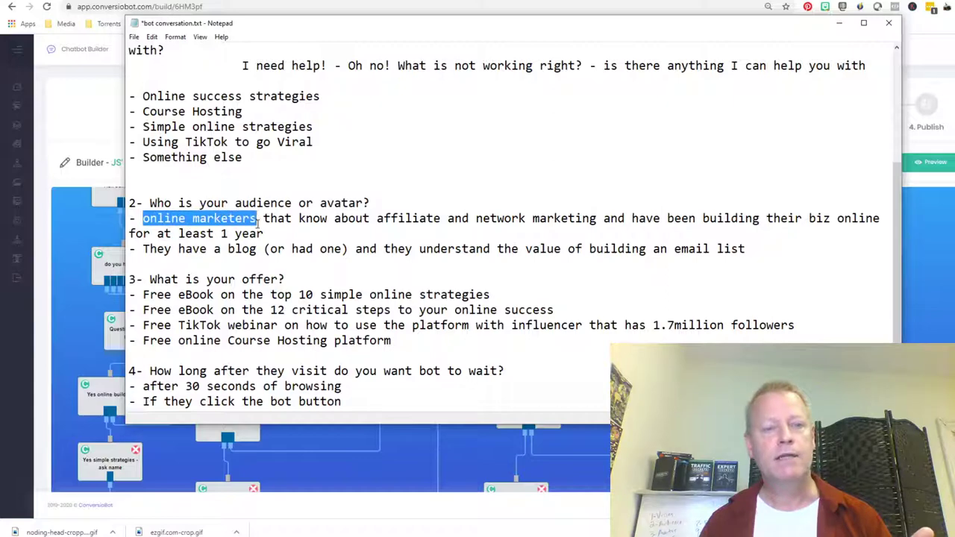
drag(391, 218, 436, 218)
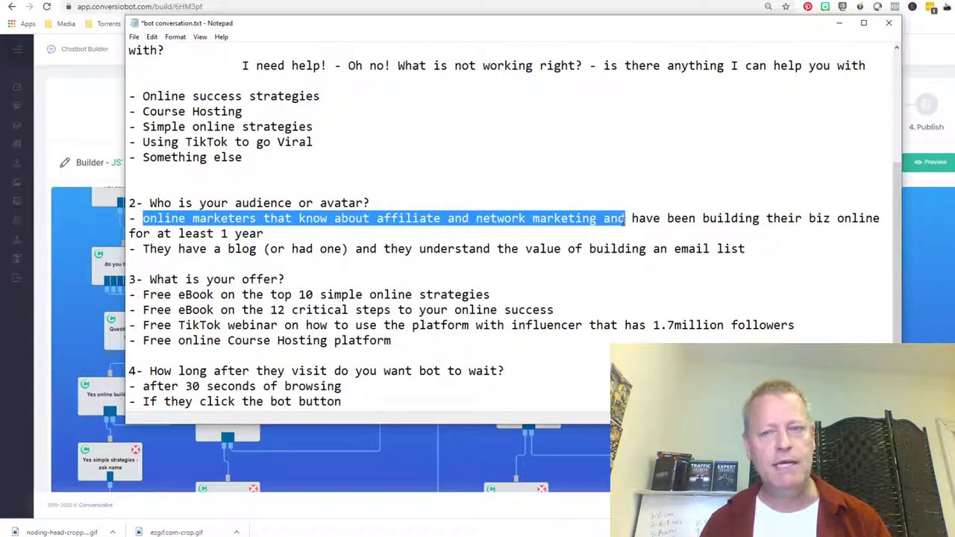
drag(718, 218, 181, 234)
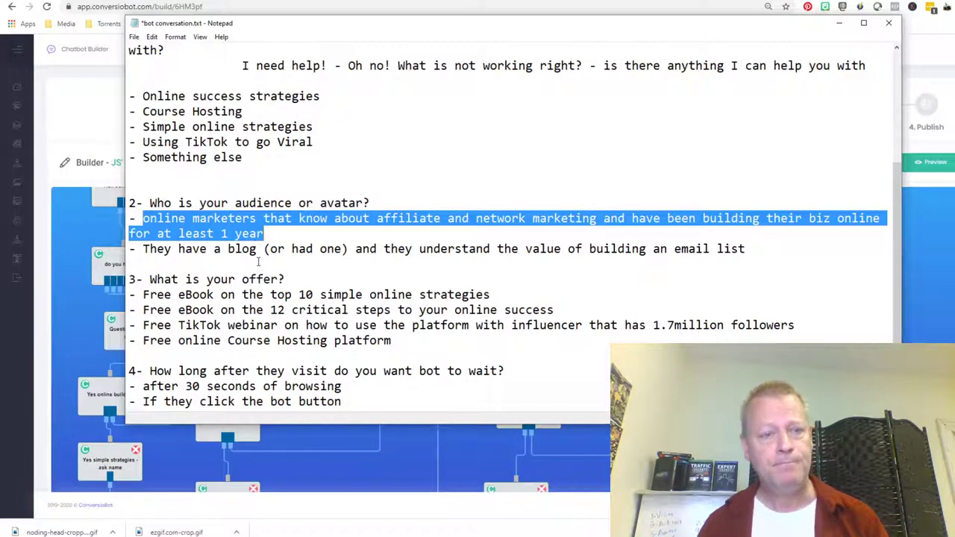
click(179, 248)
drag(143, 249, 750, 250)
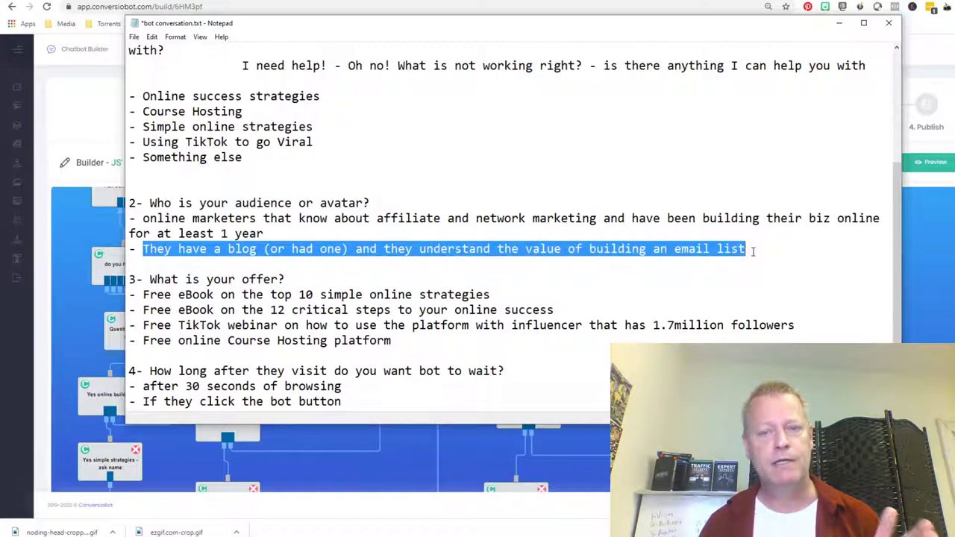
click(709, 251)
drag(380, 253, 745, 251)
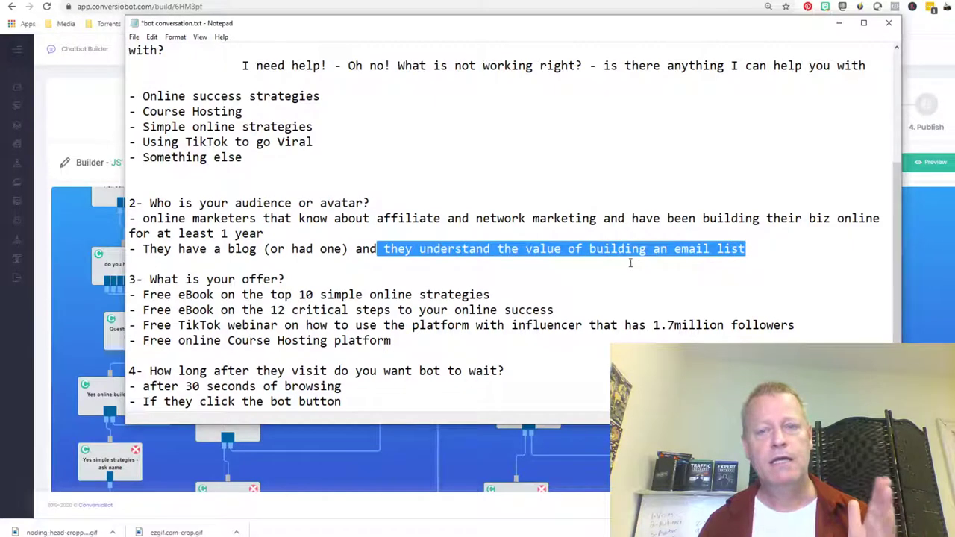
- Remove "and" from the blog note under question 2 and make "they understand the value of building an email list" a separate dashed item
click(387, 249)
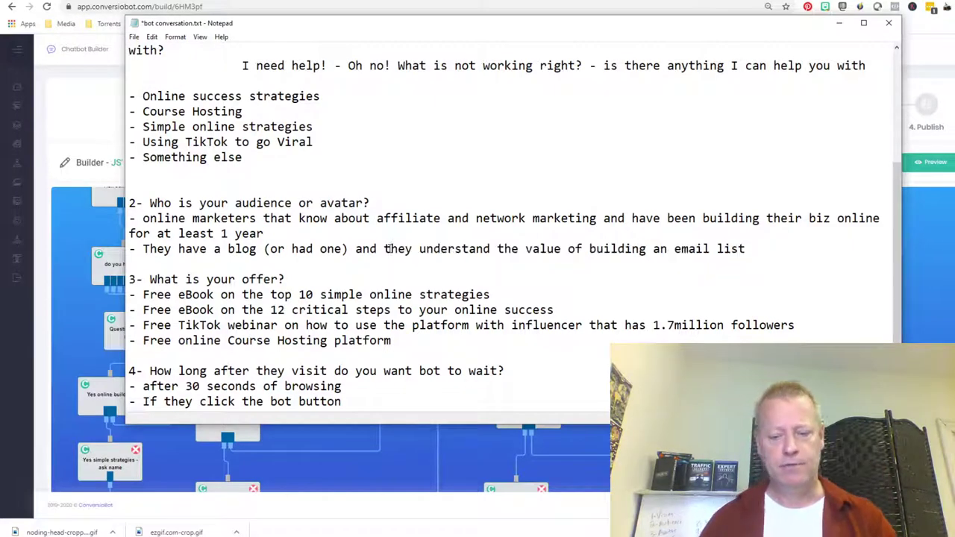
key(BackSpace)
key(BackSpace)
key(BackSpace)
key(BackSpace)
key(BackSpace)
key(Return)
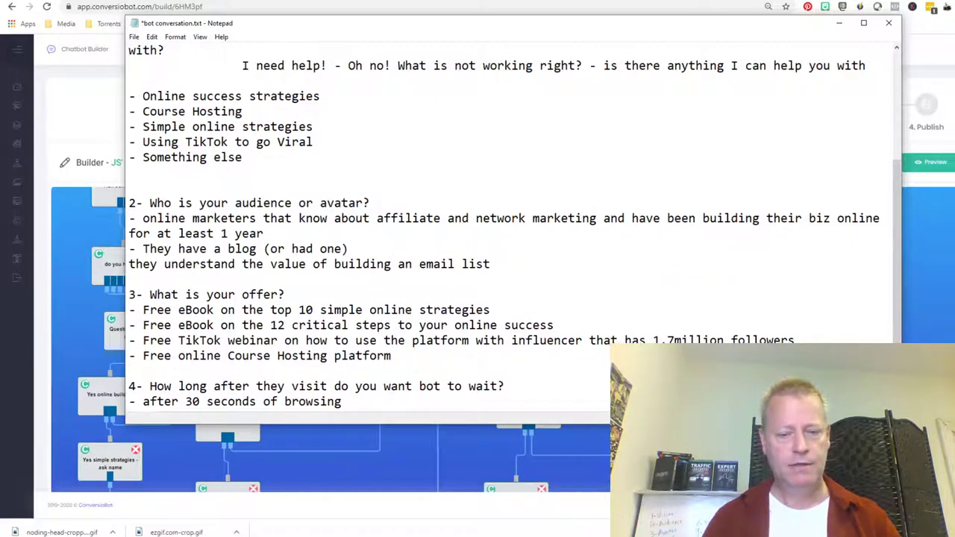
text(-)
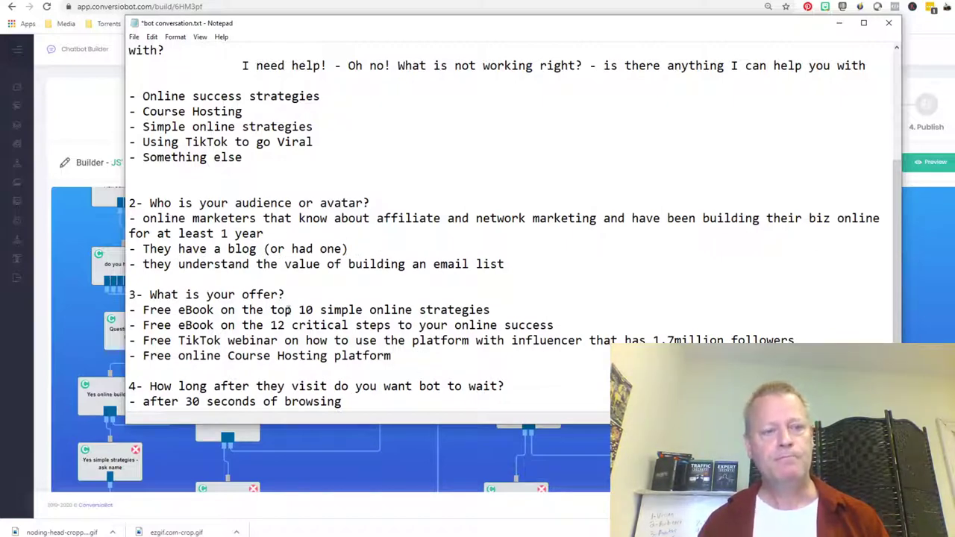
- Review the list of free offers under question 3, from the eBooks to the TikTok webinar and Course Hosting platform
click(144, 310)
drag(144, 310, 396, 356)
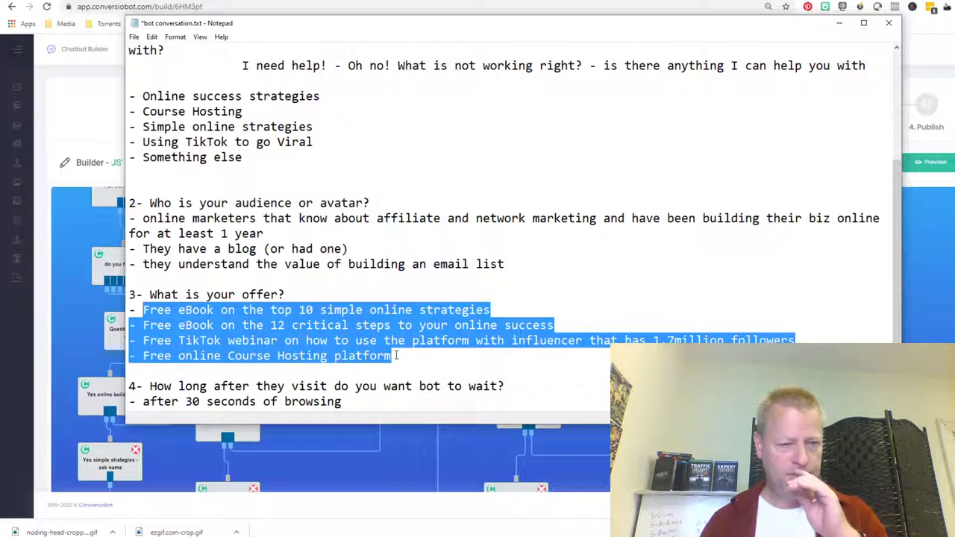
scroll(441, 339, down, 1)
click(227, 294)
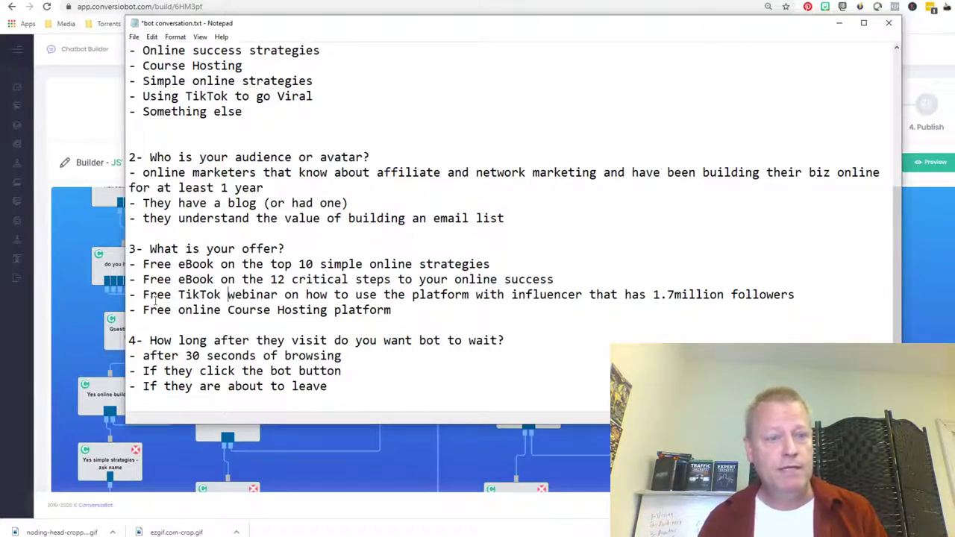
- Review the TikTok webinar offer and the eBook on the 12 critical steps under question 3
drag(143, 295, 449, 295)
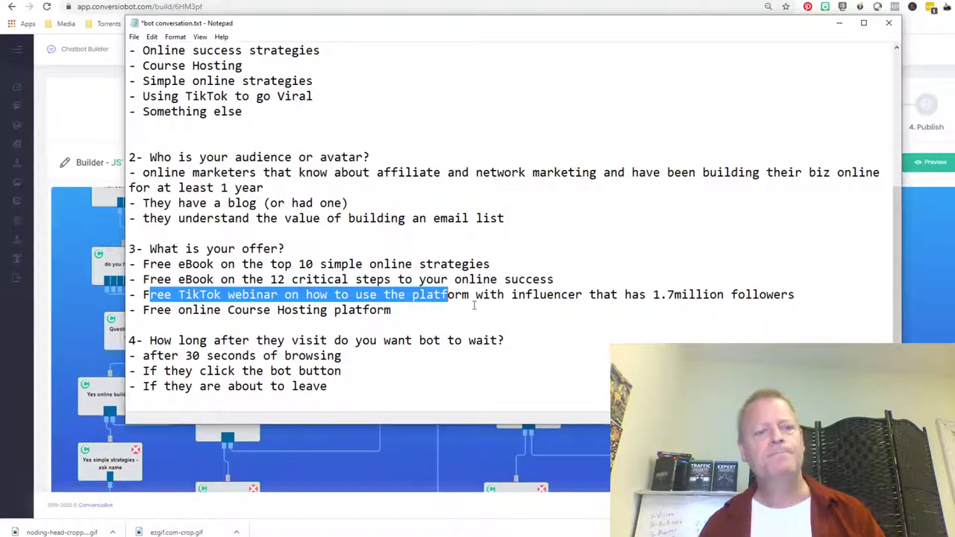
click(415, 300)
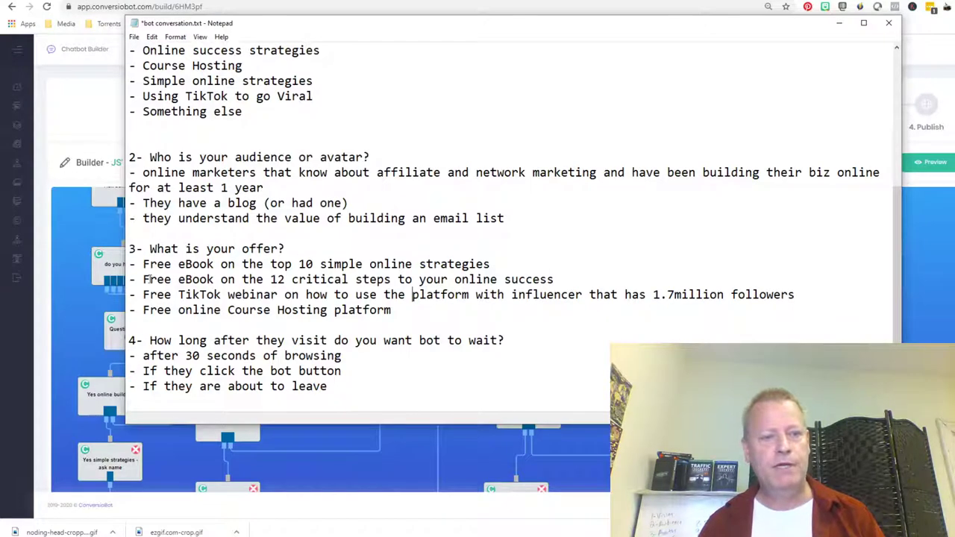
drag(143, 279, 552, 279)
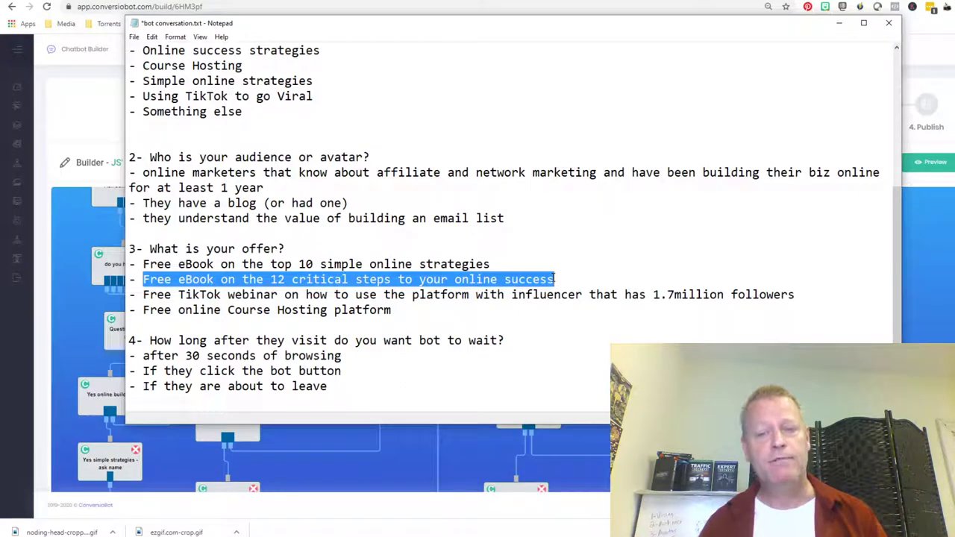
- Switch to ConversioBot in the browser, look over the dashboard's active products and bots, and open the My Bots list
key(alt+Tab)
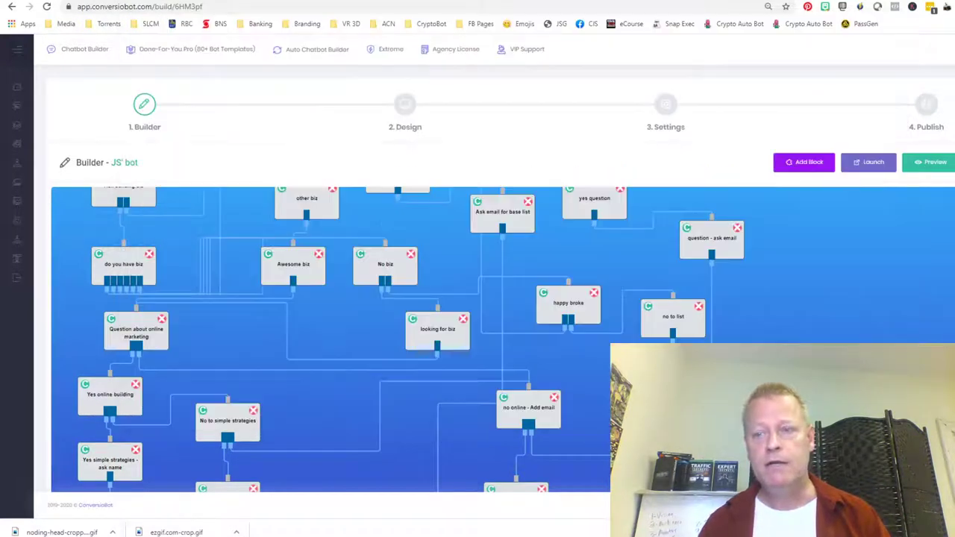
scroll(675, 202, up, 3)
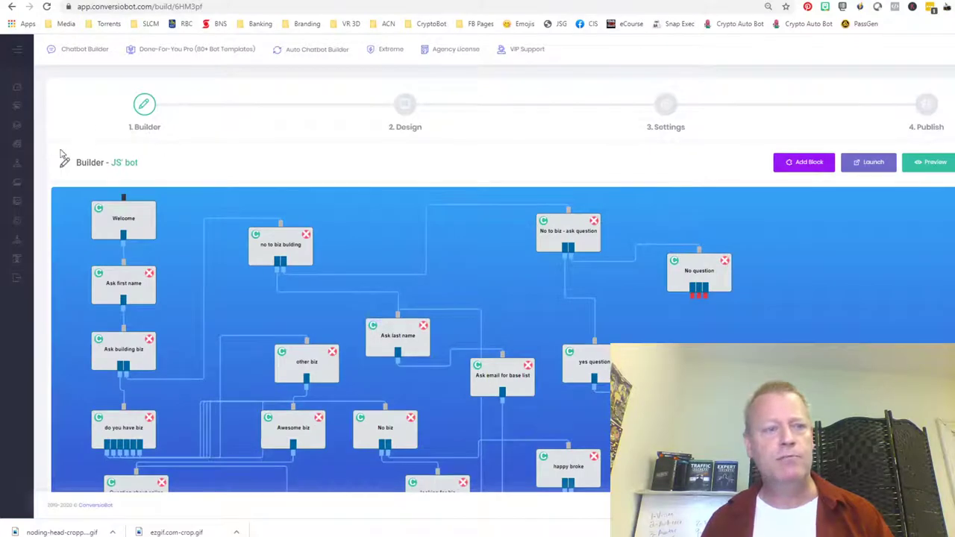
mouse_move(18, 74)
click(39, 88)
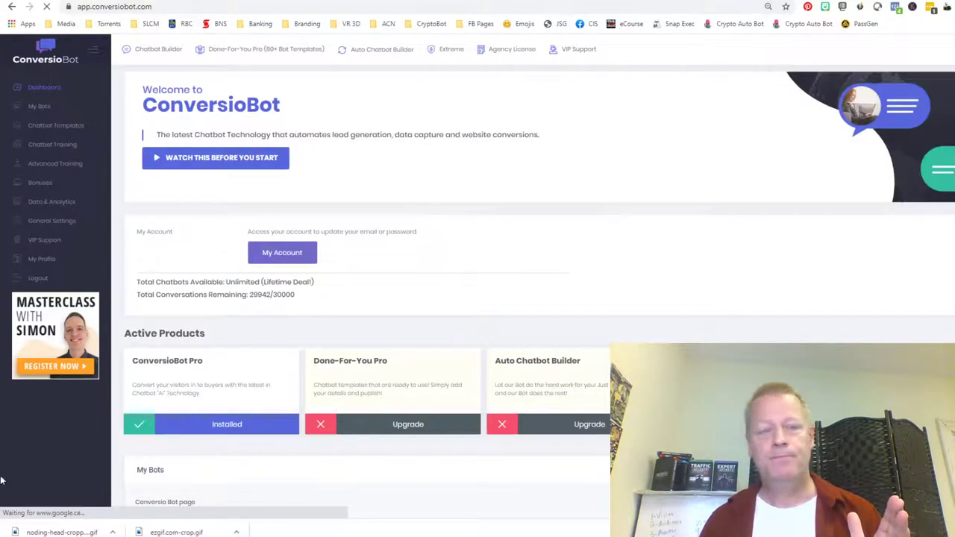
scroll(376, 293, down, 2)
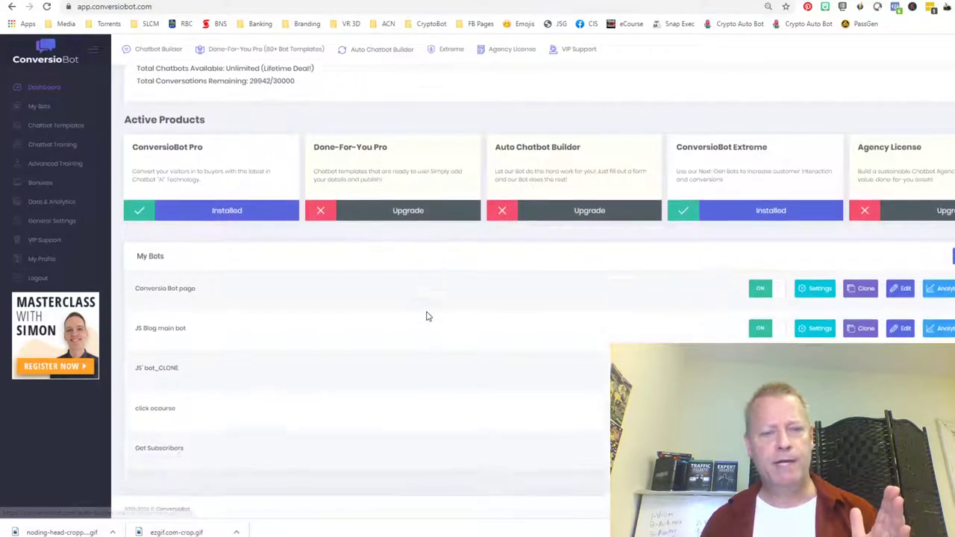
scroll(337, 340, up, 3)
click(41, 110)
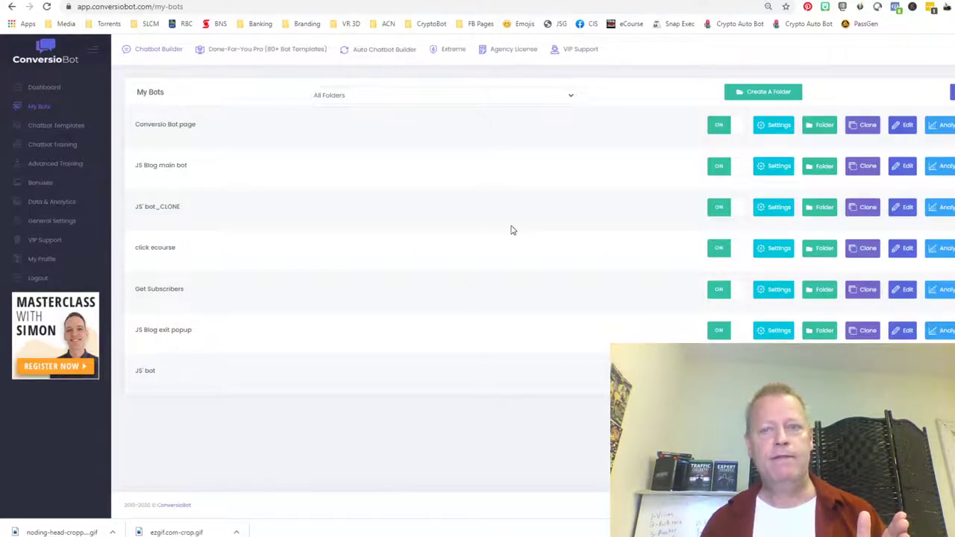
- Filter the bot list by the JS blog folder, then return it to All Folders
click(386, 98)
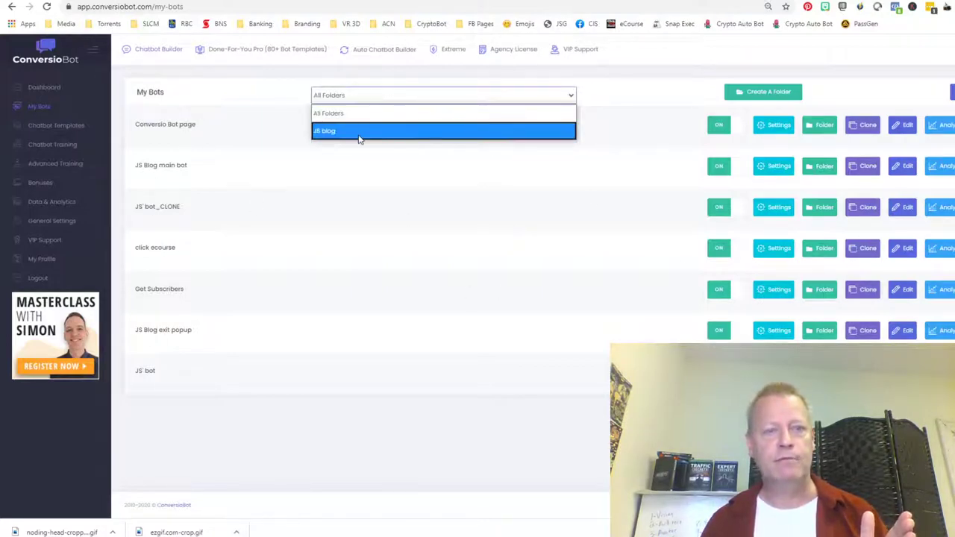
click(359, 133)
click(375, 100)
click(522, 276)
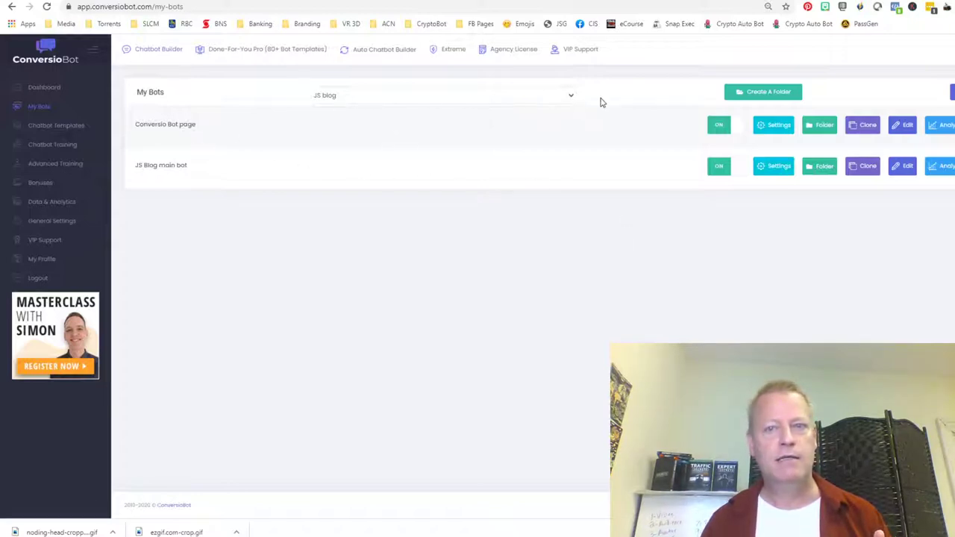
click(571, 100)
click(410, 120)
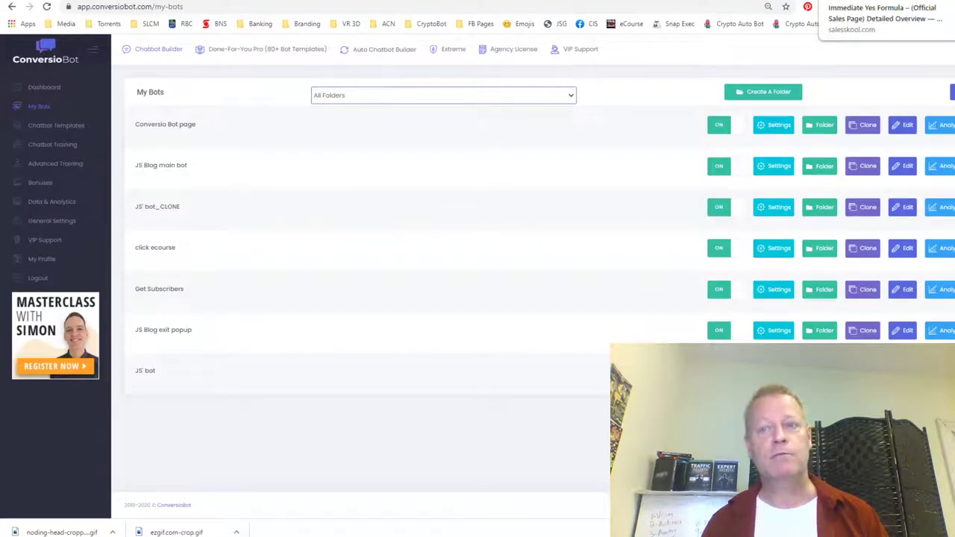
- Load sony.com in the browser tab showing the Immediate Yes Formula page and look through the Sony home page
click(858, 2)
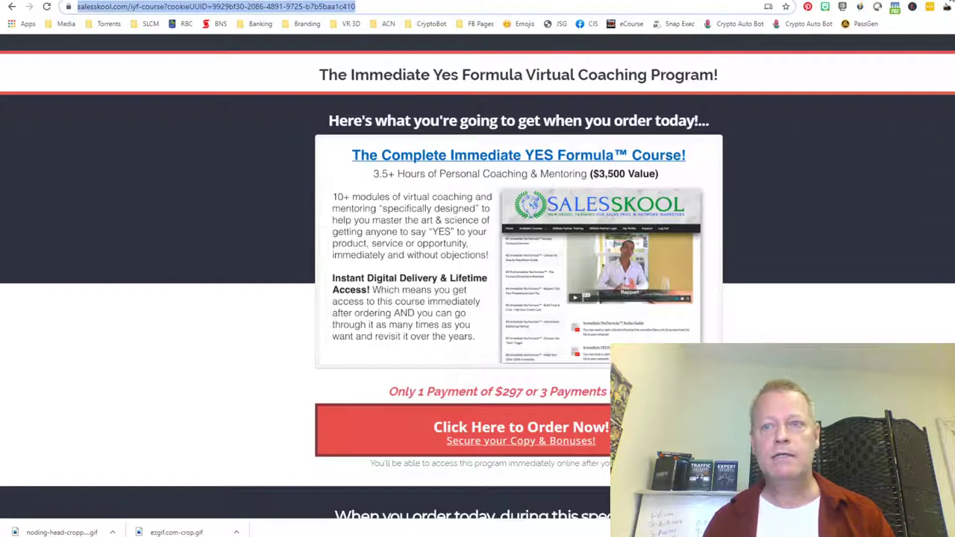
text(so)
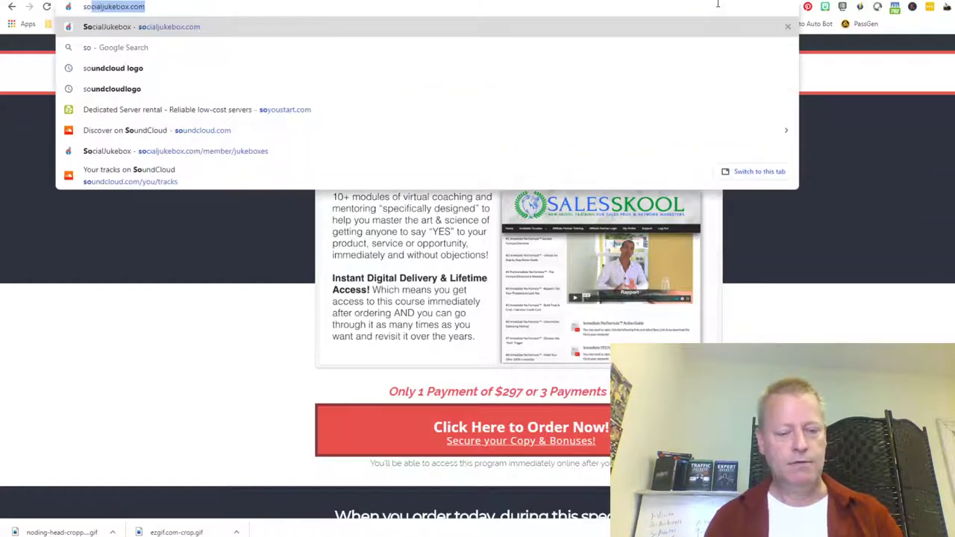
text(ny.com)
key(Return)
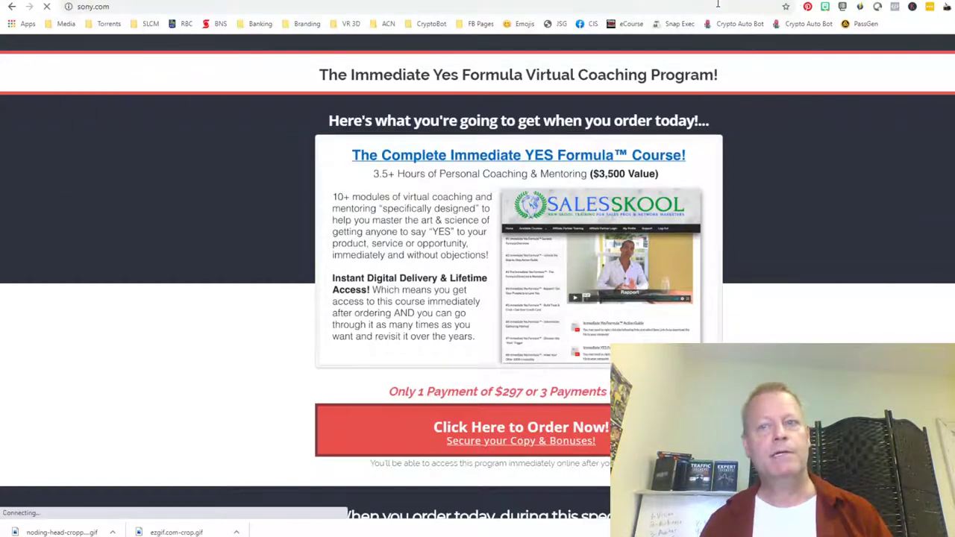
key(alt+Left)
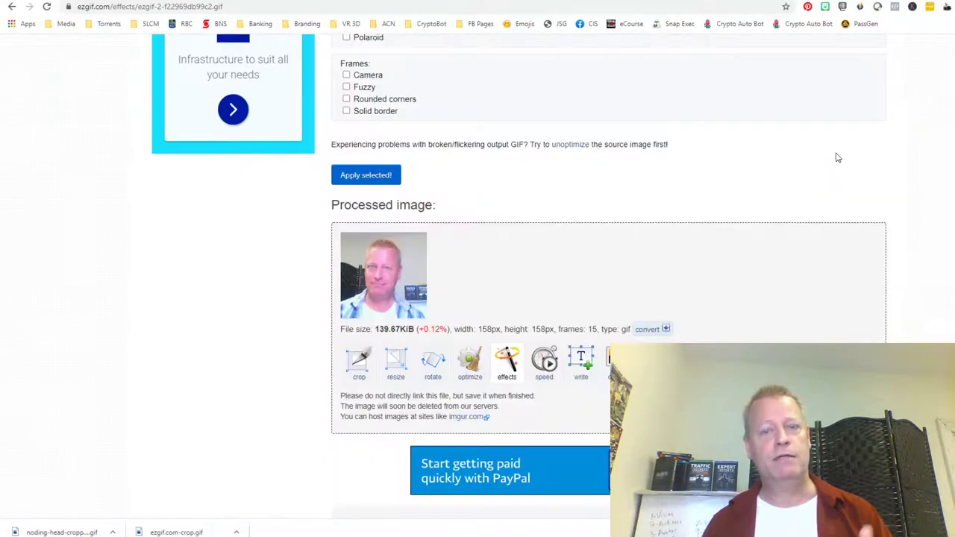
key(alt+Right)
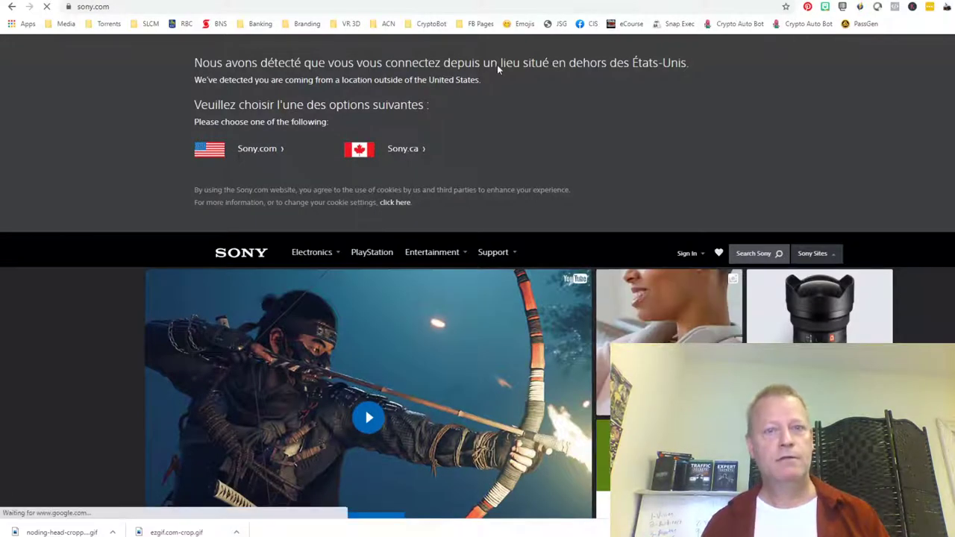
scroll(741, 147, down, 3)
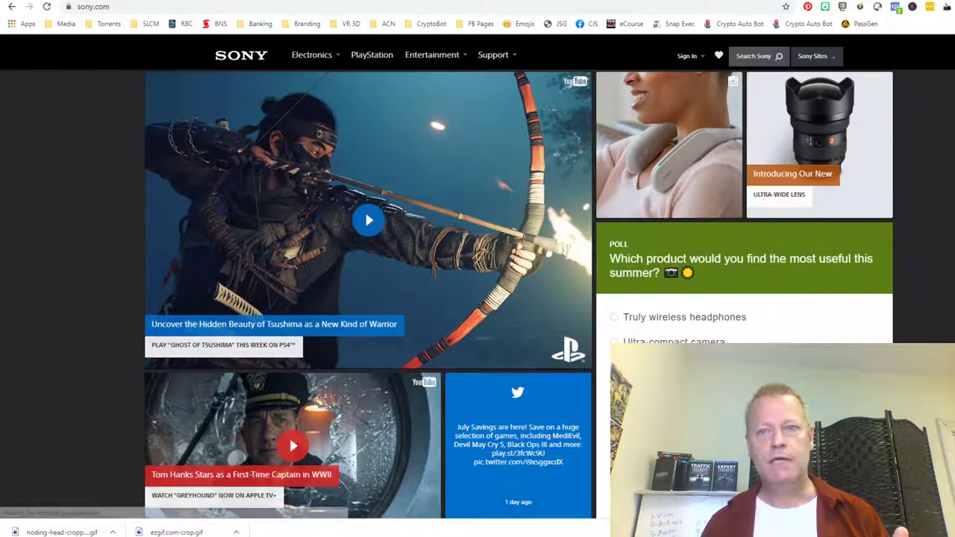
scroll(478, 276, down, 6)
scroll(477, 276, down, 10)
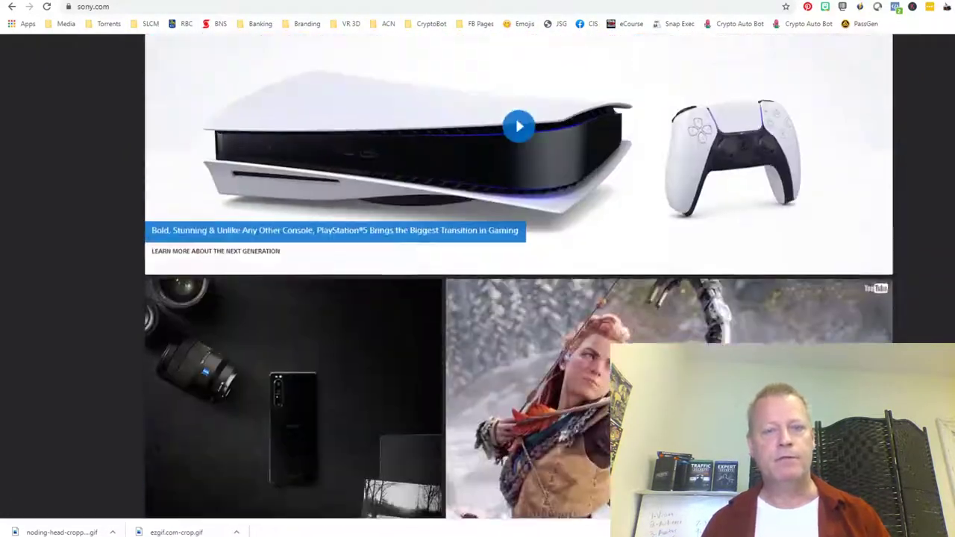
scroll(477, 276, up, 6)
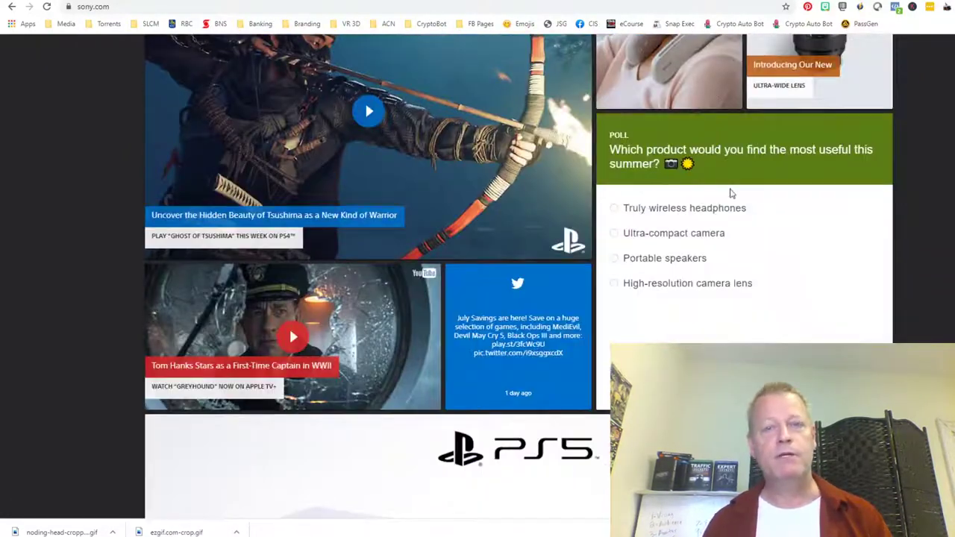
scroll(478, 276, up, 1)
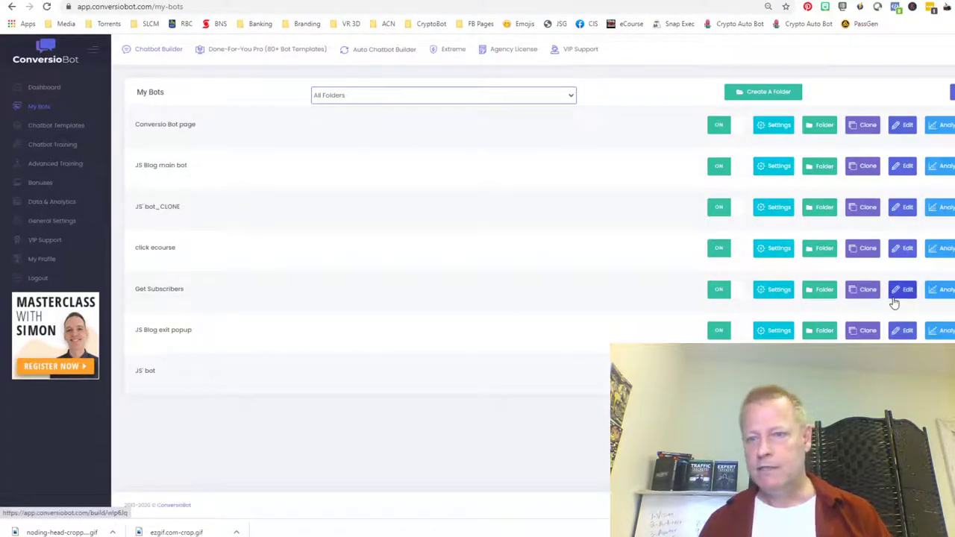
- Open the settings of the Get Subscribers bot and look through them from the bot name to the branding options
click(776, 291)
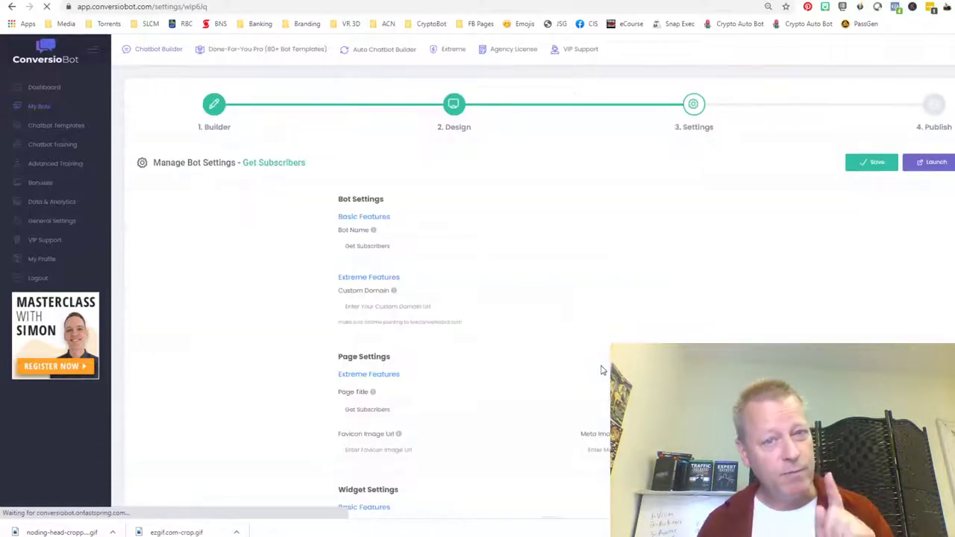
scroll(602, 369, down, 9)
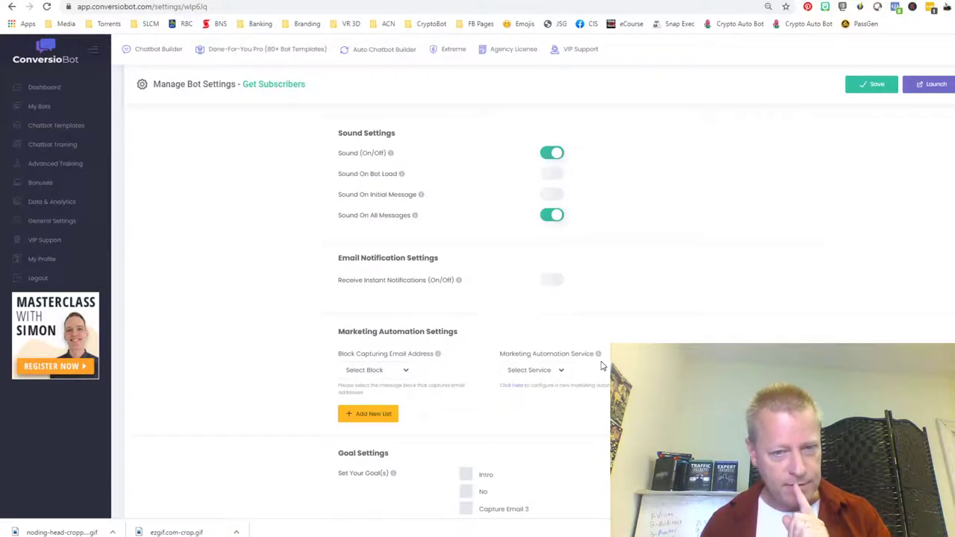
scroll(602, 368, down, 5)
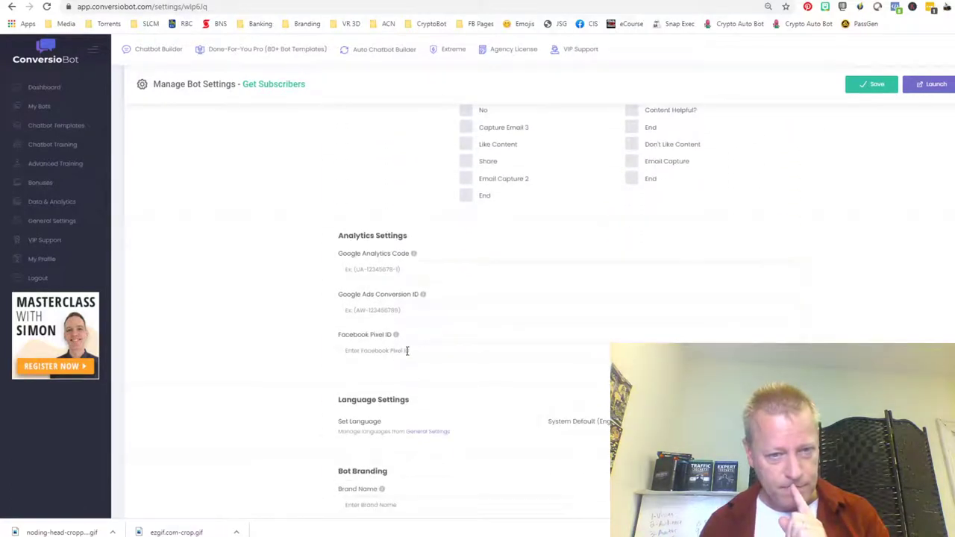
scroll(407, 351, down, 2)
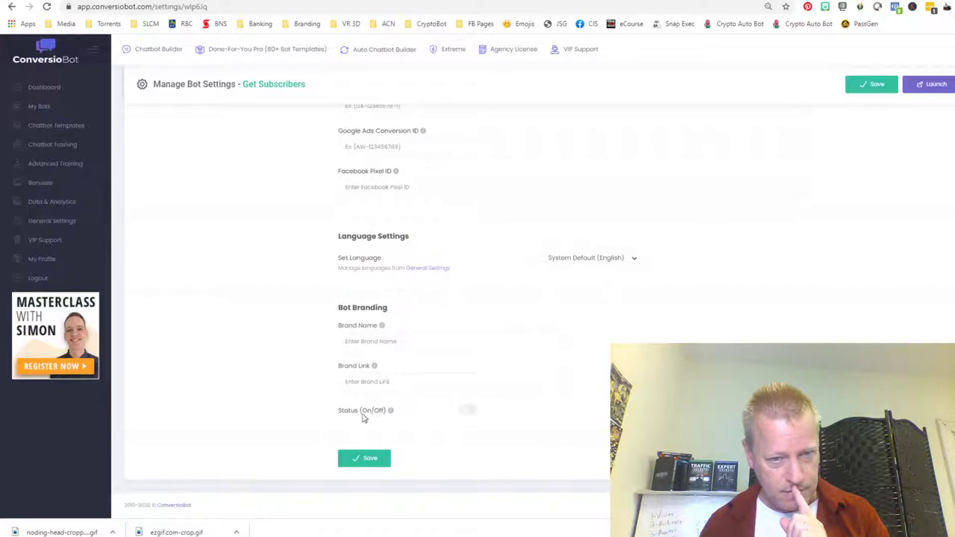
scroll(548, 371, up, 8)
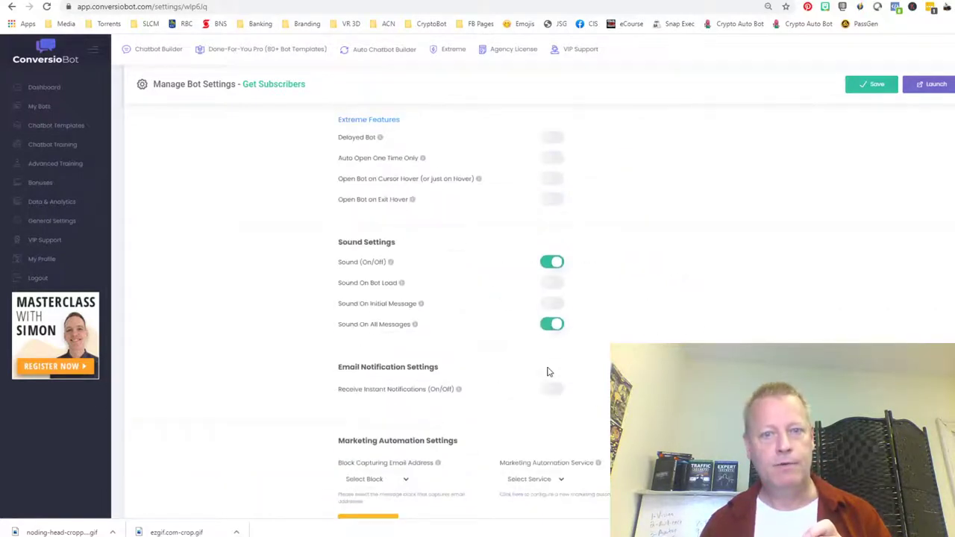
scroll(478, 299, up, 3)
scroll(477, 298, up, 4)
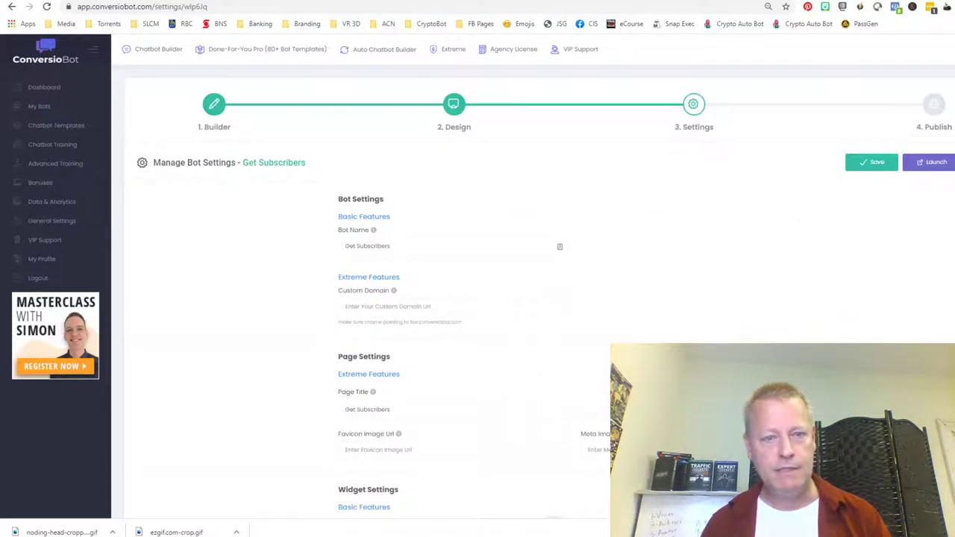
click(934, 105)
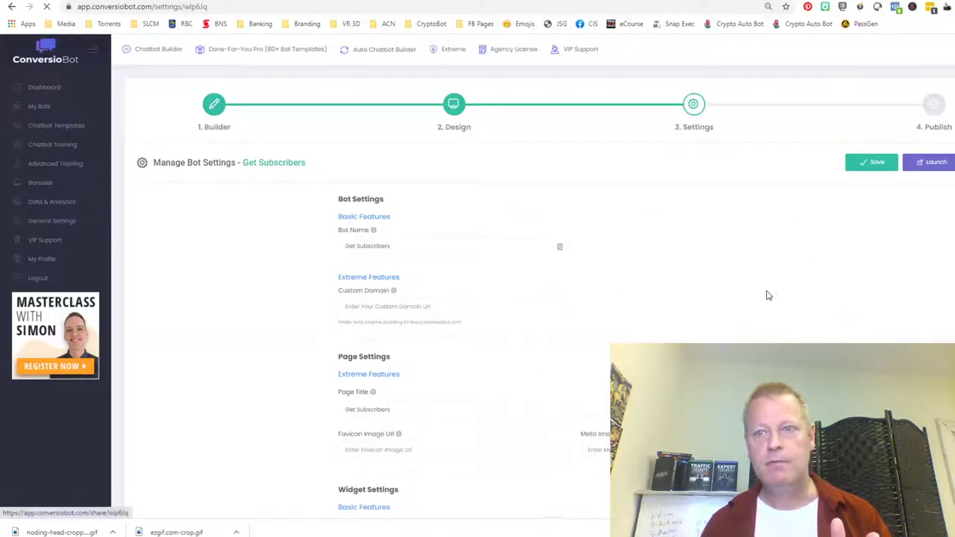
scroll(331, 388, down, 5)
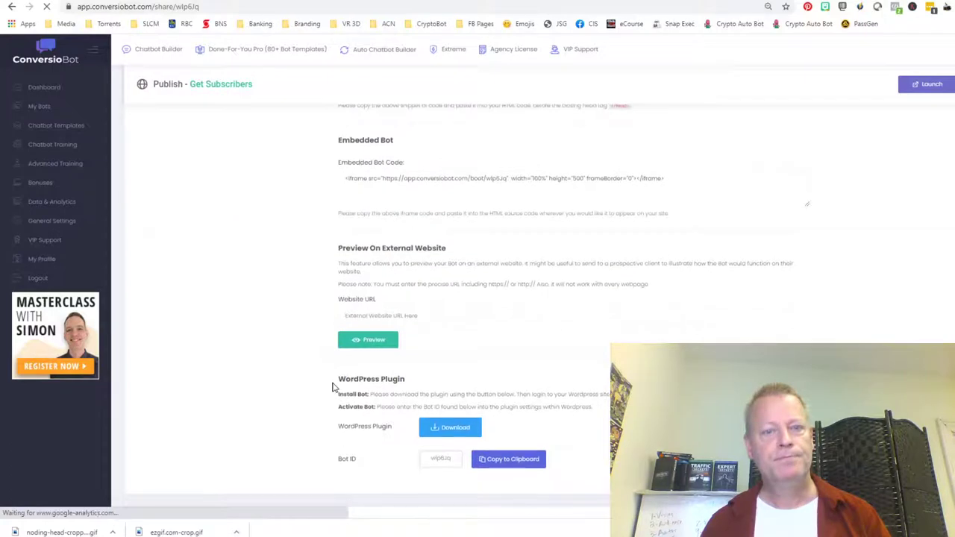
click(398, 301)
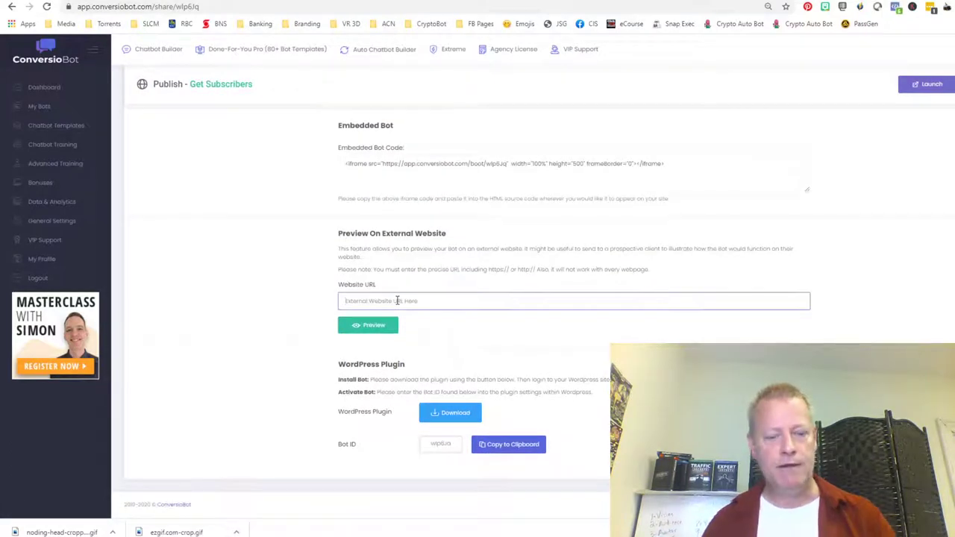
text(https://sony.com)
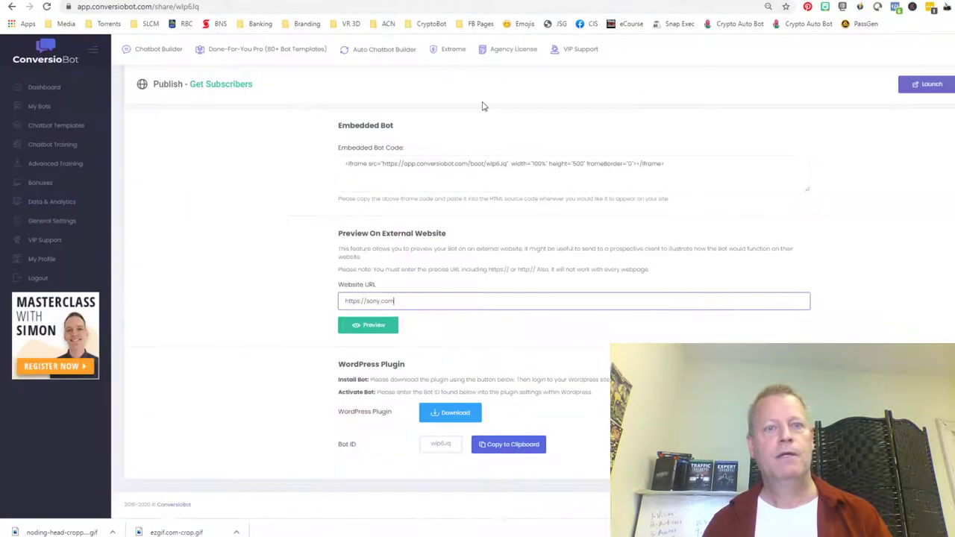
click(370, 335)
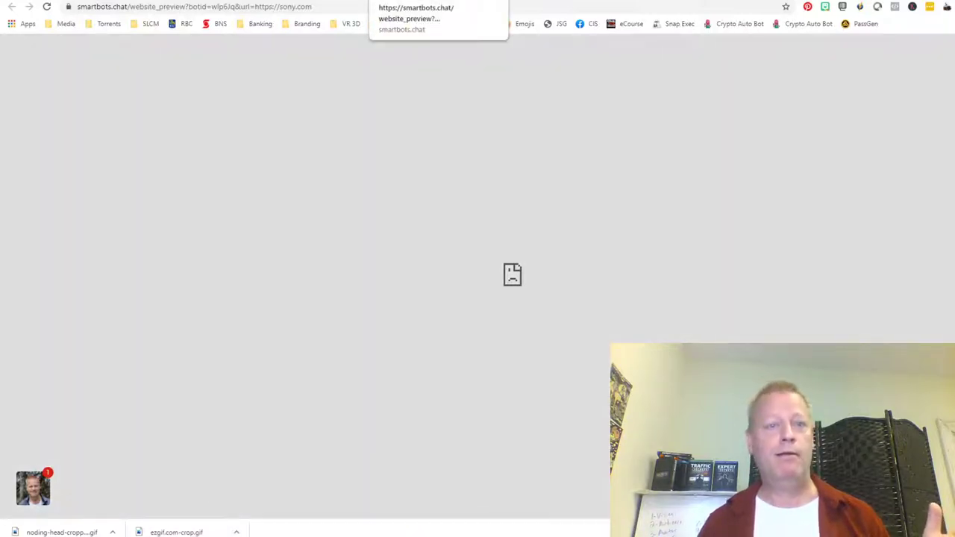
- Replace sony.com with snapexec.com in the preview page's web address and load the bot preview on that site
drag(283, 6, 401, 4)
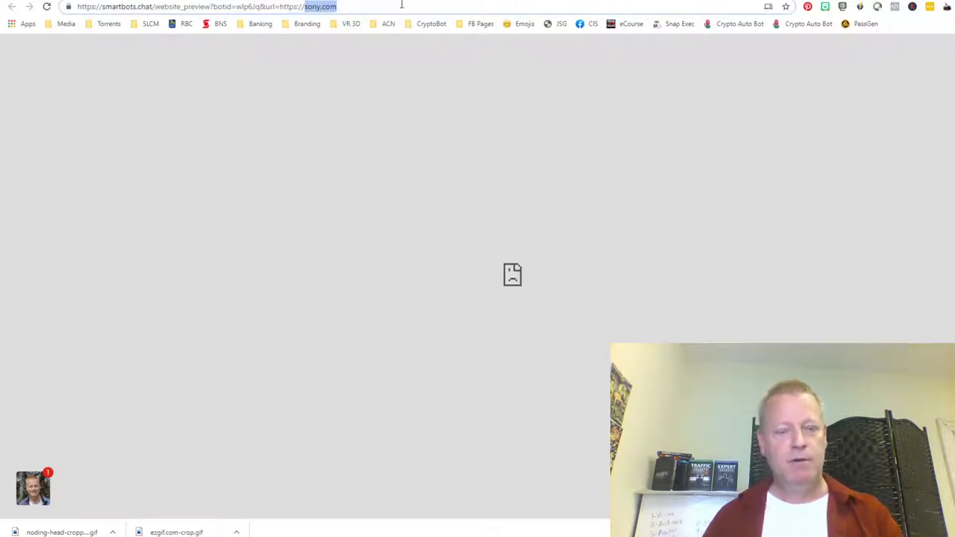
text(snapece)
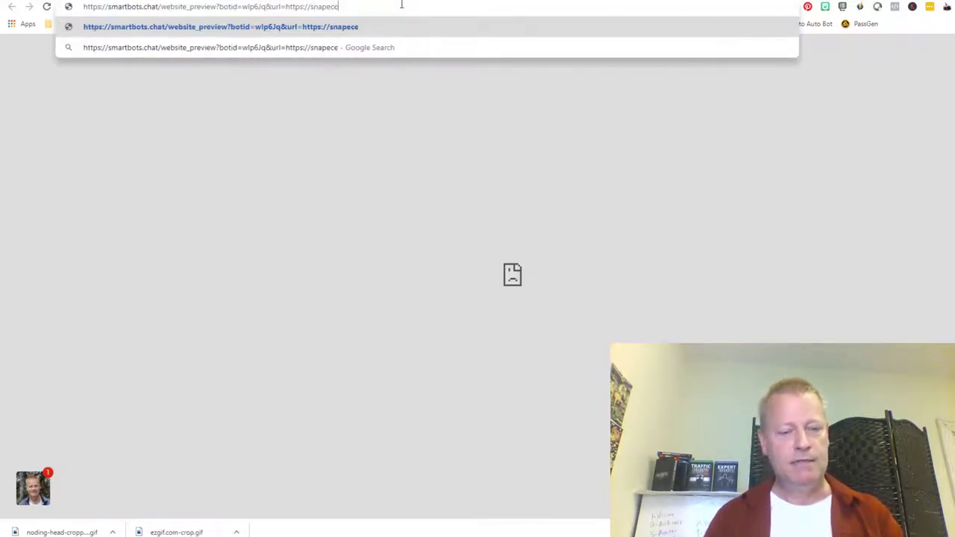
text(c.c)
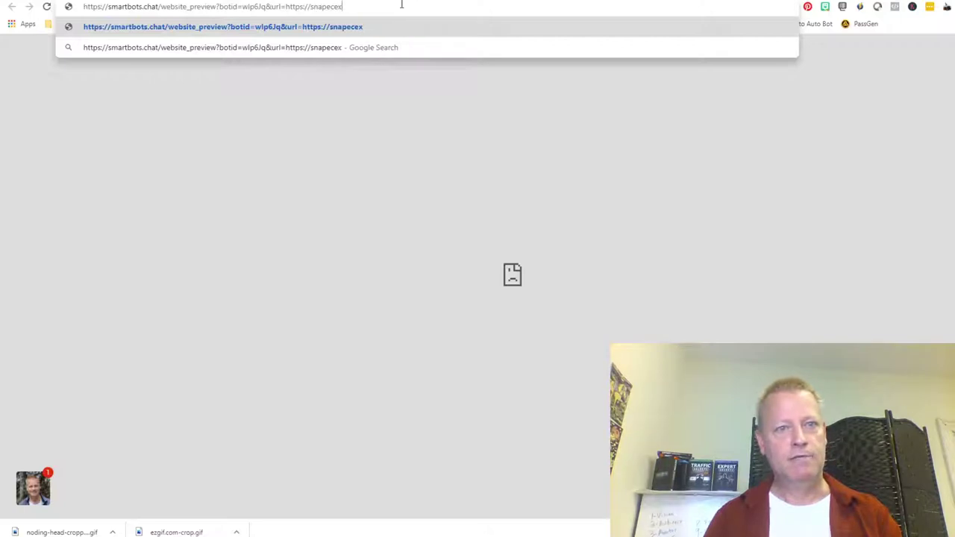
key(BackSpace)
key(BackSpace)
key(BackSpace)
text(xec.com)
key(Return)
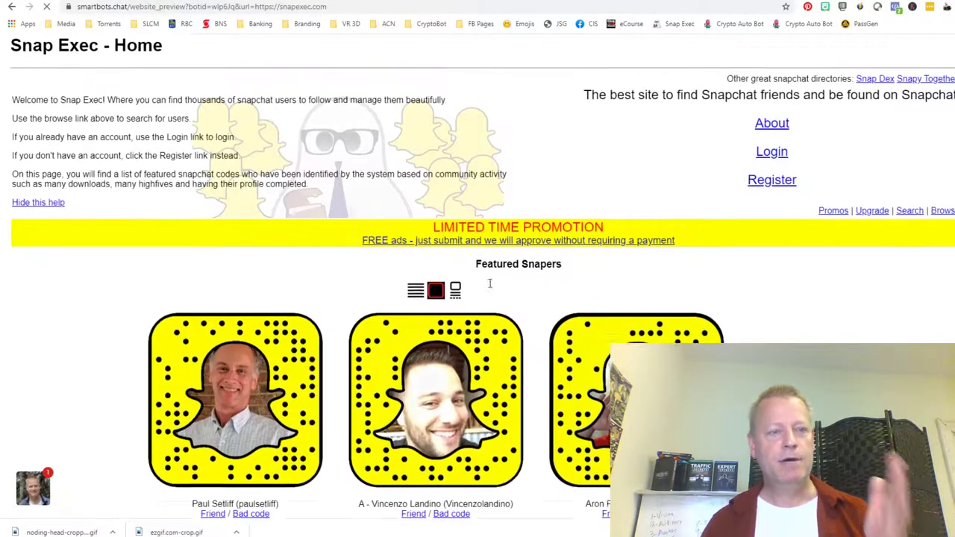
- Open the bot's chat window on the snapexec.com preview and examine how it sits over the page from header to footer
scroll(489, 284, down, 3)
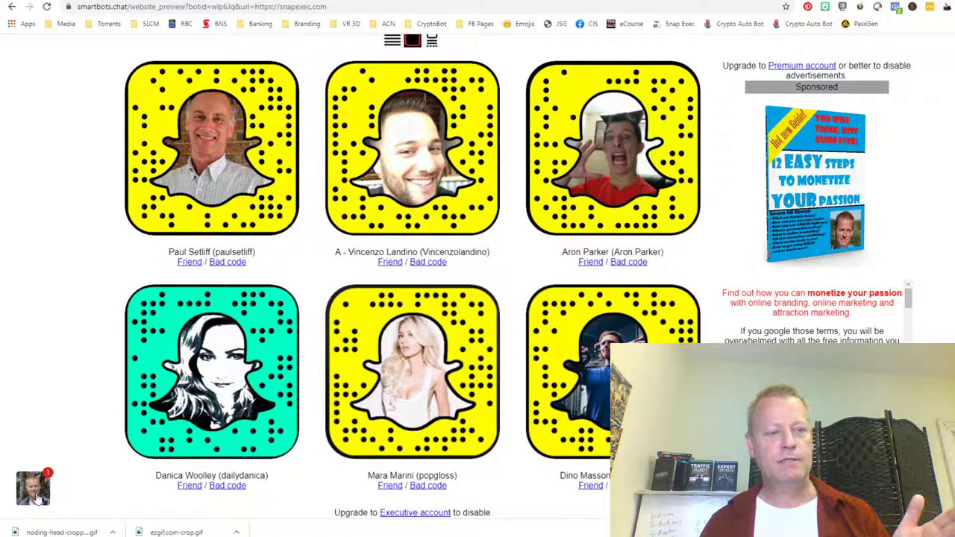
scroll(490, 433, down, 8)
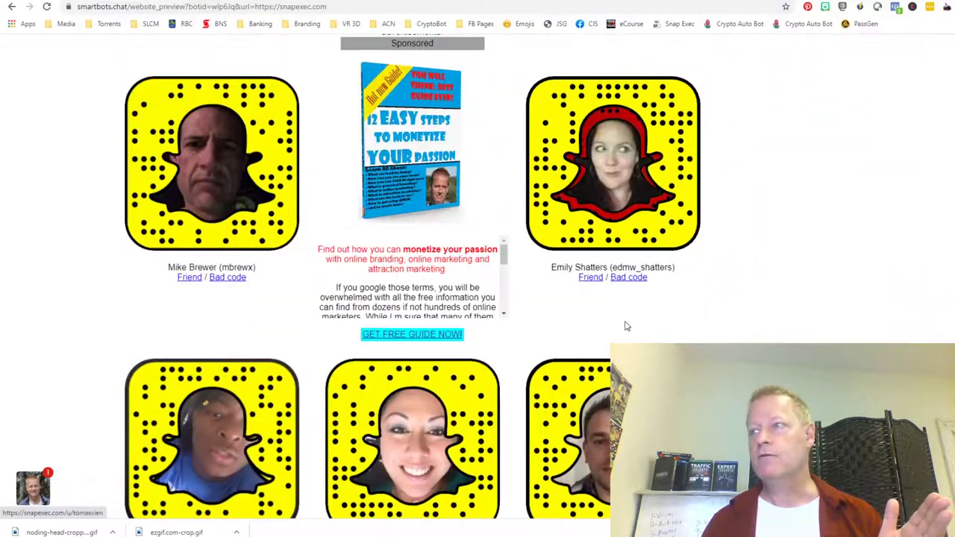
scroll(59, 436, down, 1)
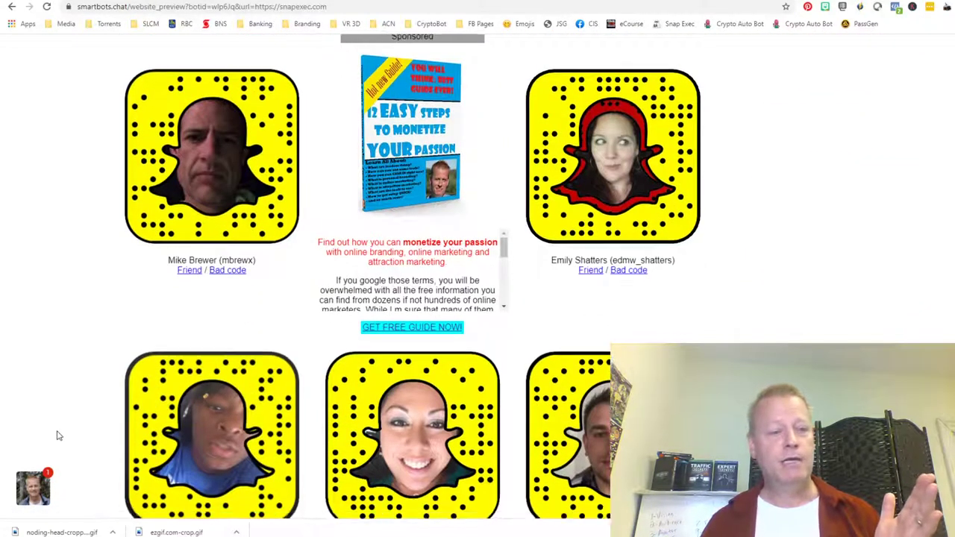
scroll(59, 436, down, 5)
click(37, 493)
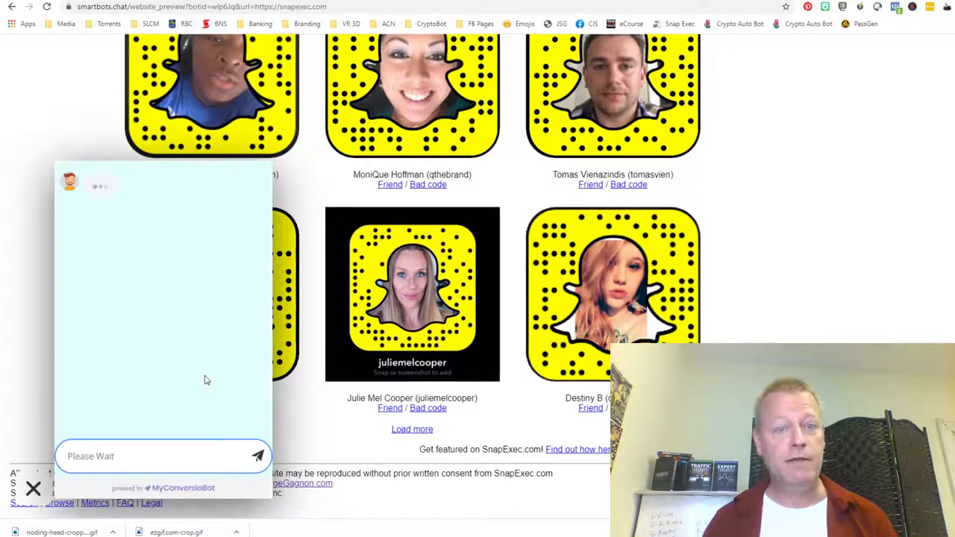
scroll(371, 394, up, 12)
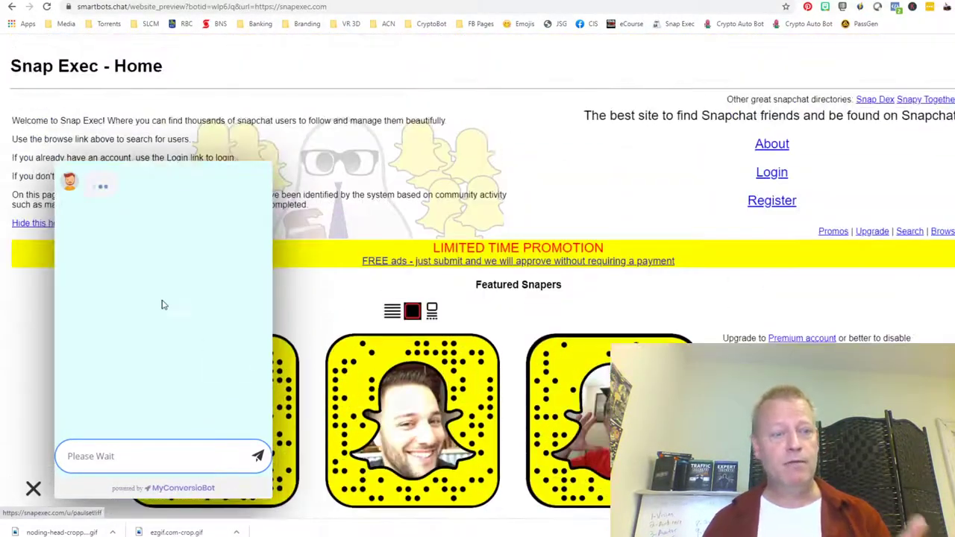
scroll(314, 336, down, 5)
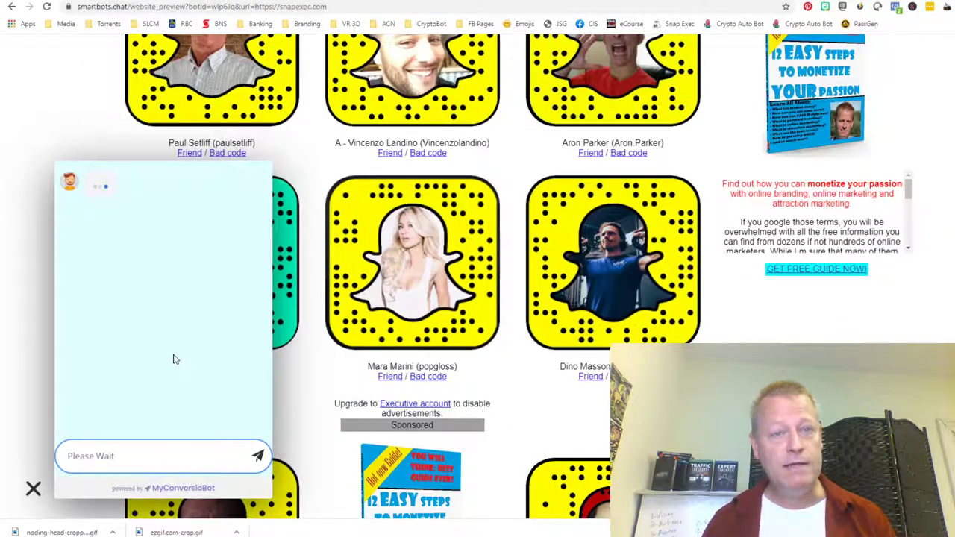
scroll(383, 353, up, 4)
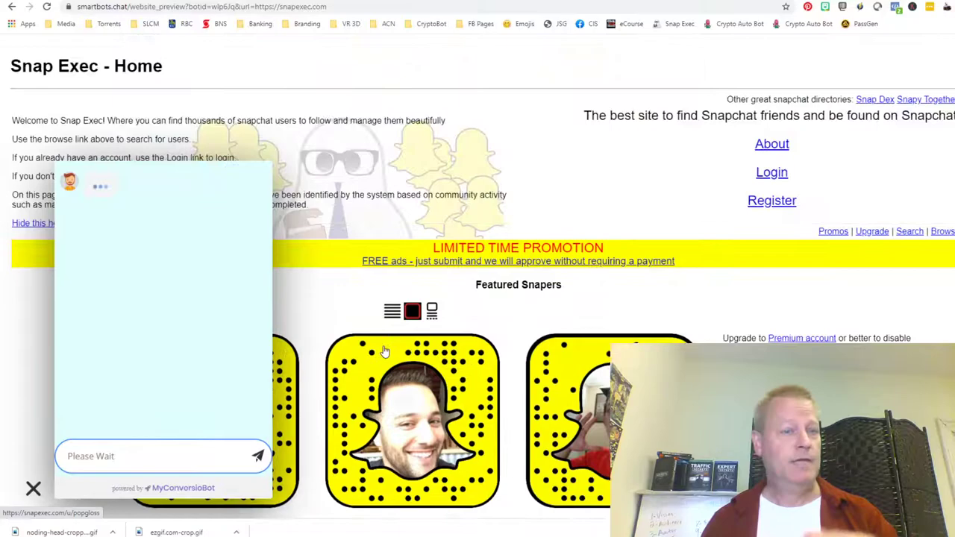
scroll(388, 348, down, 9)
scroll(392, 343, down, 4)
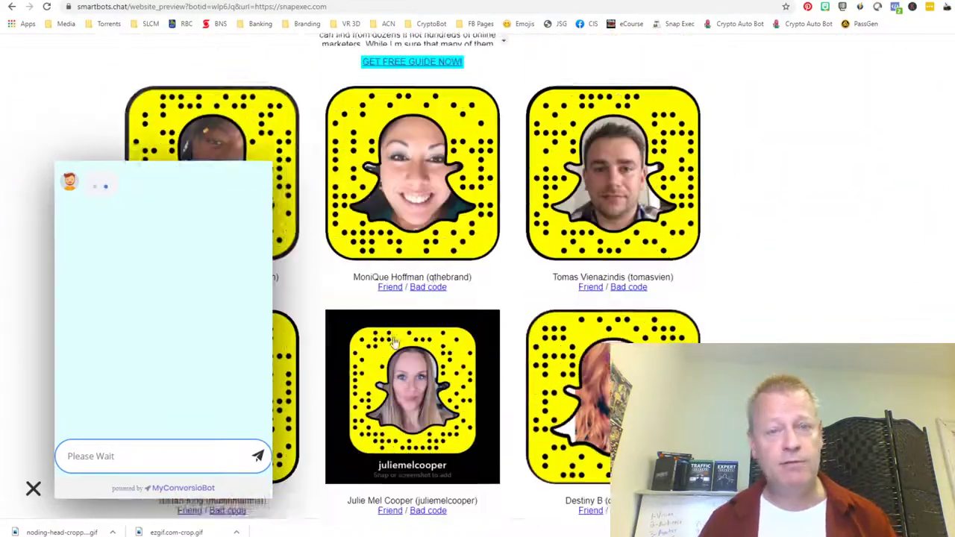
scroll(394, 342, up, 4)
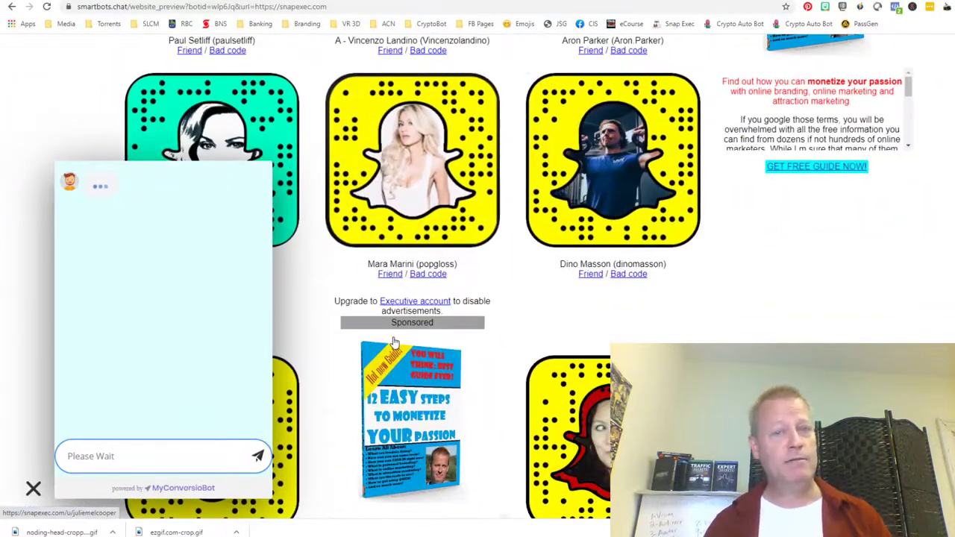
scroll(394, 341, up, 9)
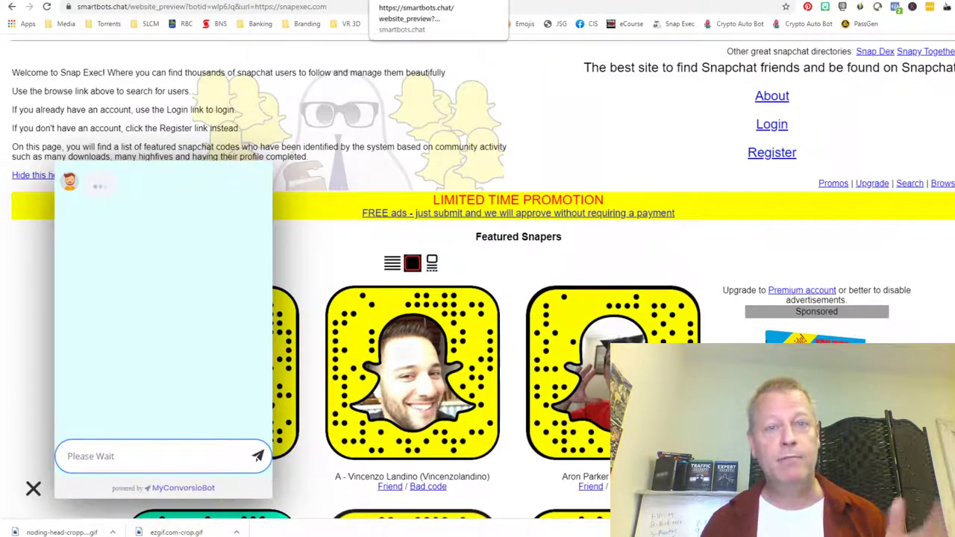
scroll(543, 254, down, 4)
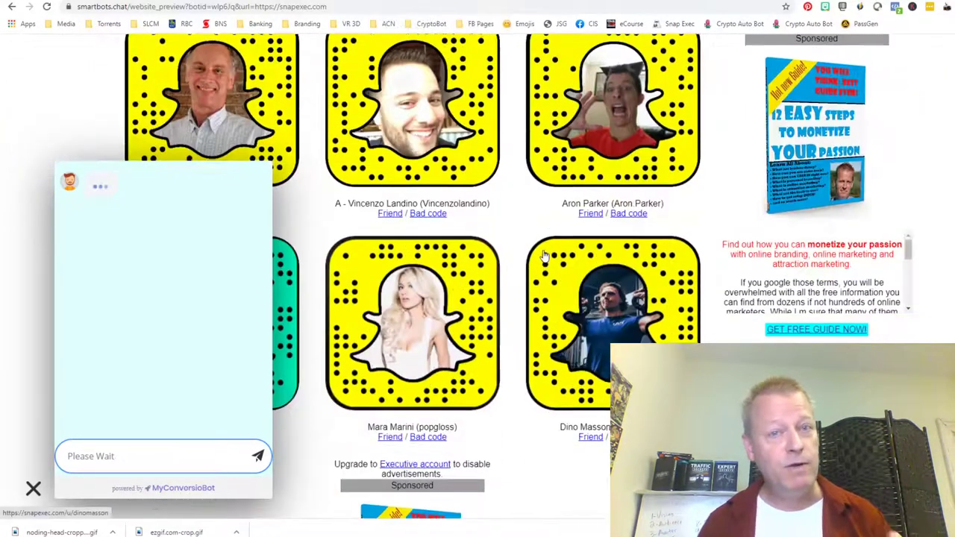
scroll(542, 254, down, 3)
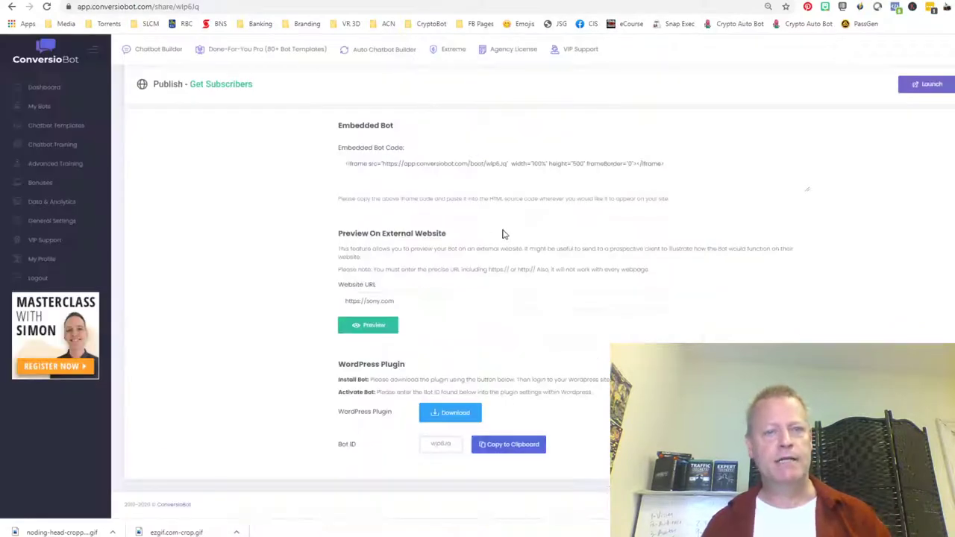
- Return to the list of bots and create a folder named "Bot Tests"
scroll(504, 288, up, 5)
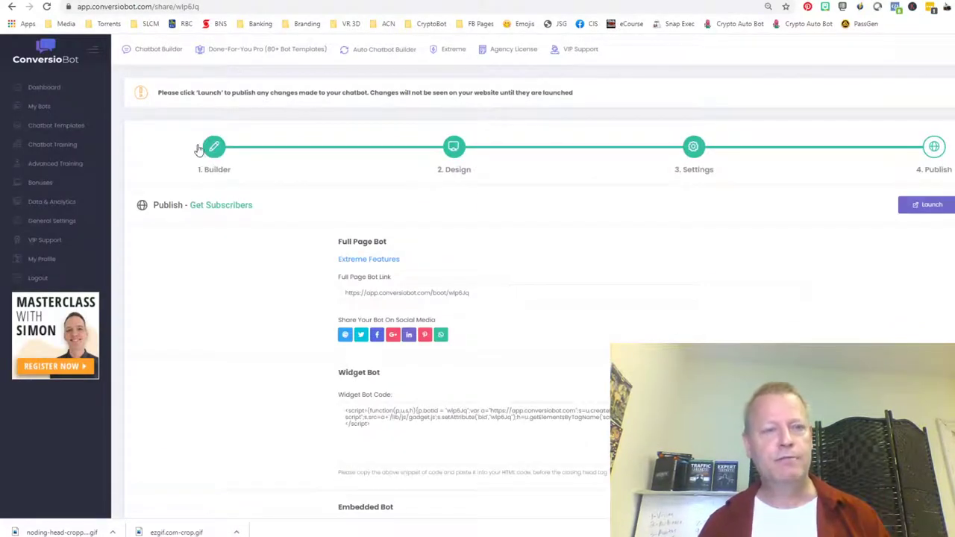
click(41, 107)
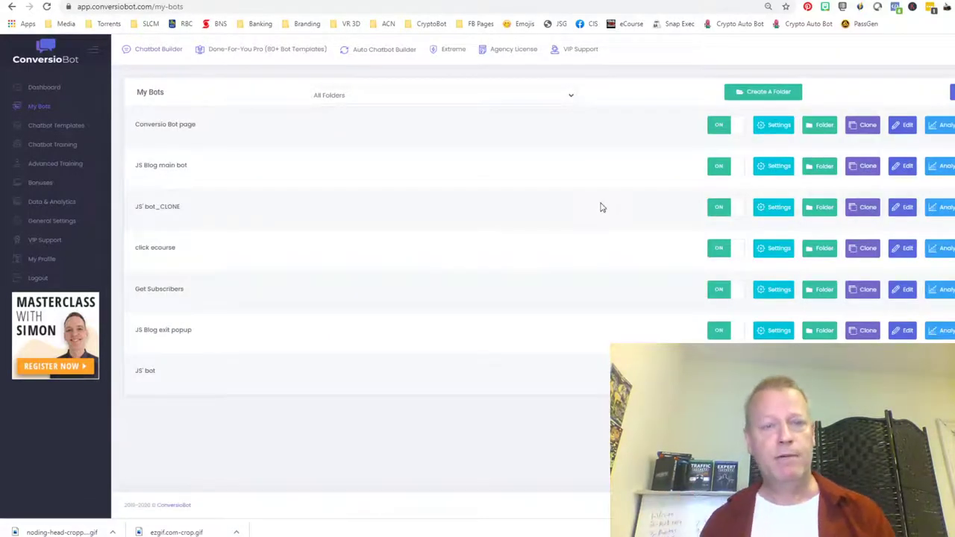
click(762, 92)
click(477, 109)
text(Bot)
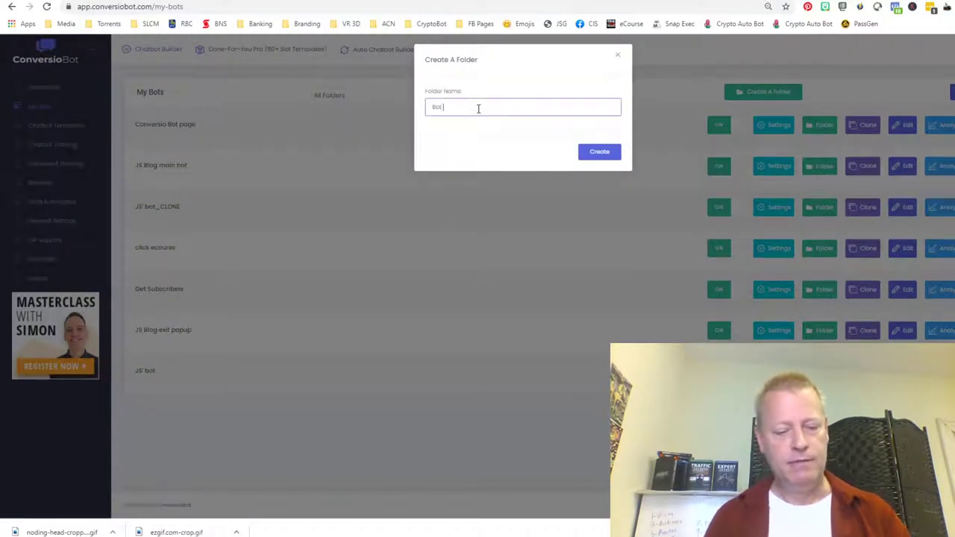
text( fosts)
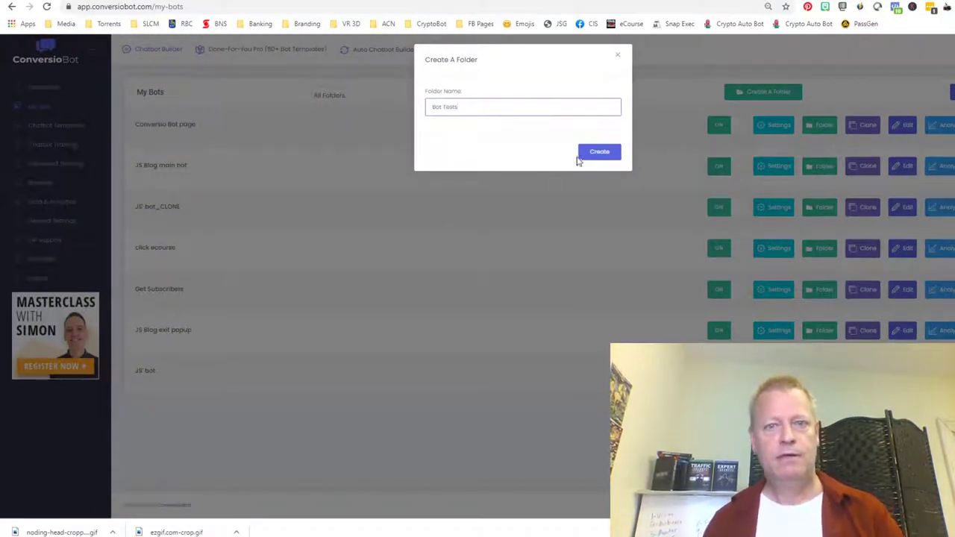
click(597, 154)
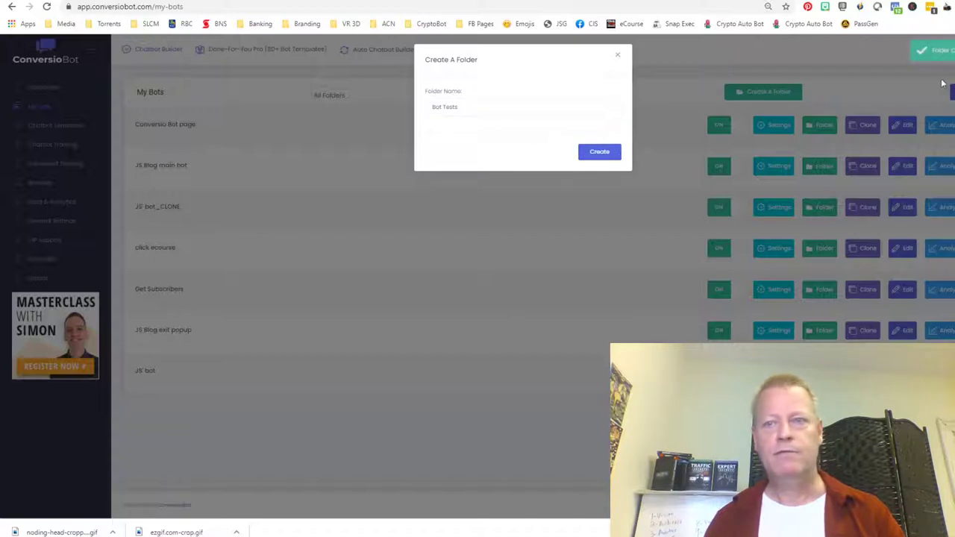
click(620, 56)
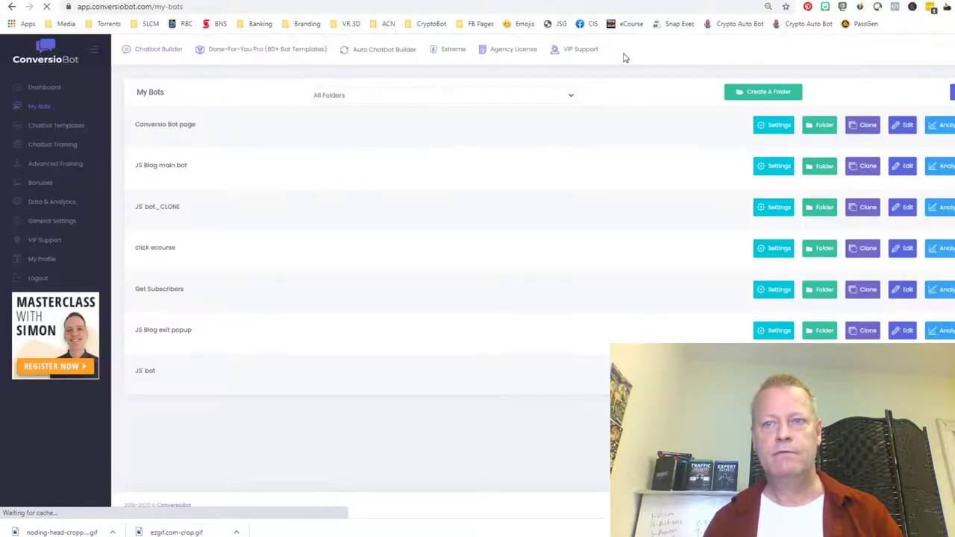
- Filter the bot list to the Bot Tests folder and create a bot named "Blog welcome" in that folder
click(350, 96)
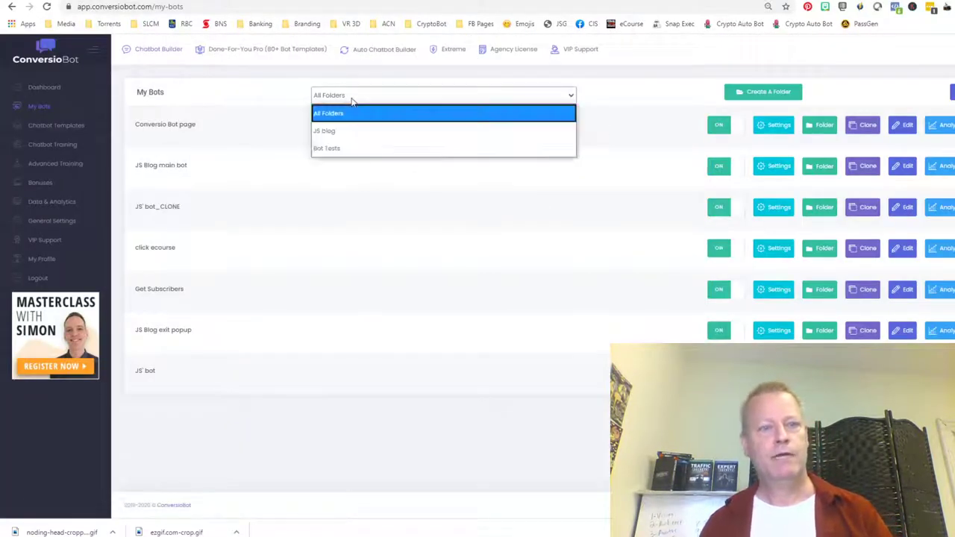
click(343, 148)
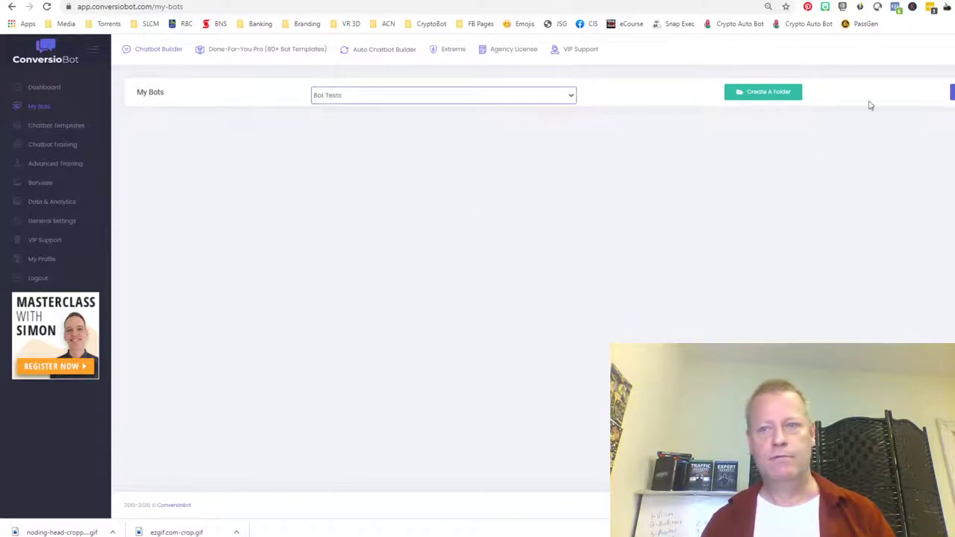
click(952, 91)
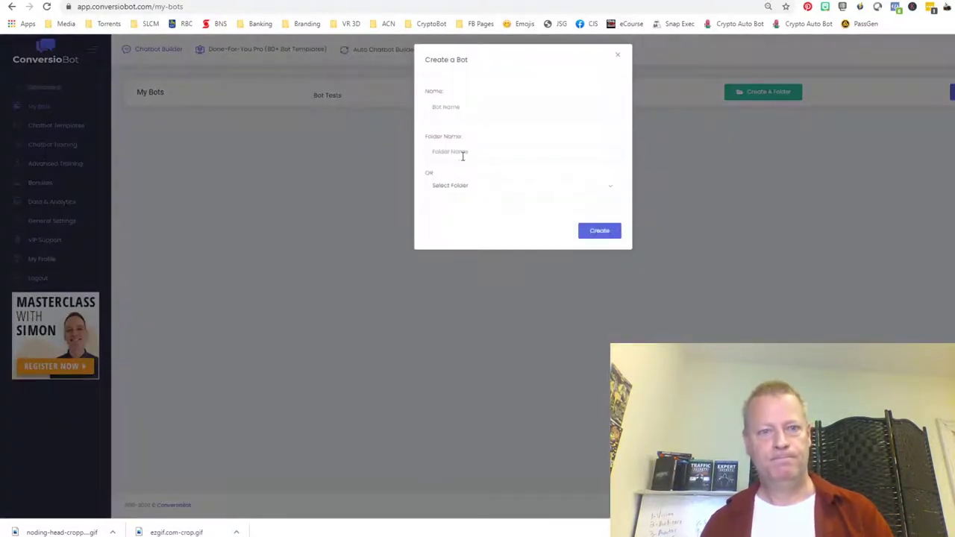
click(490, 153)
click(473, 186)
click(450, 236)
click(469, 109)
text(Blog welcome)
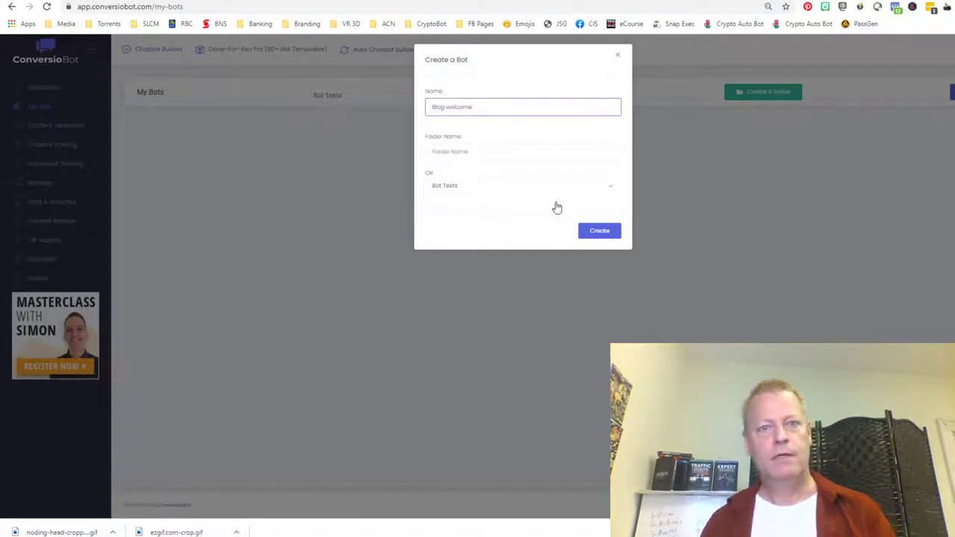
click(610, 237)
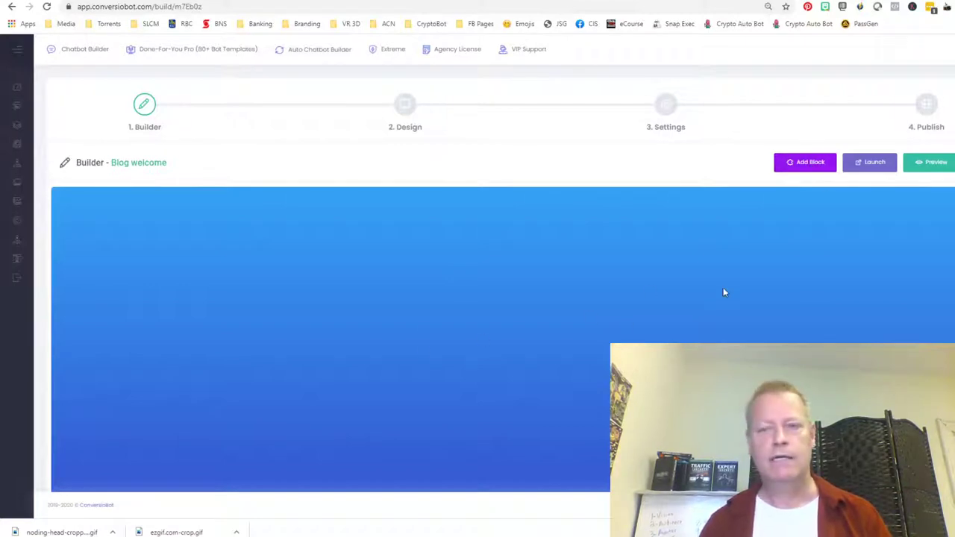
- Add a block to the Blog welcome bot's flow and name it "Welcome"
click(806, 164)
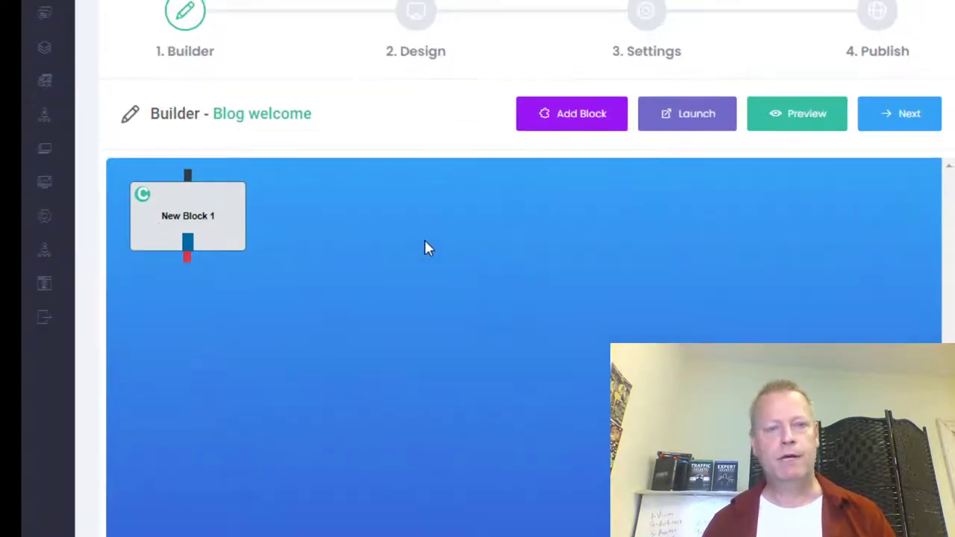
key(ctrl+plus)
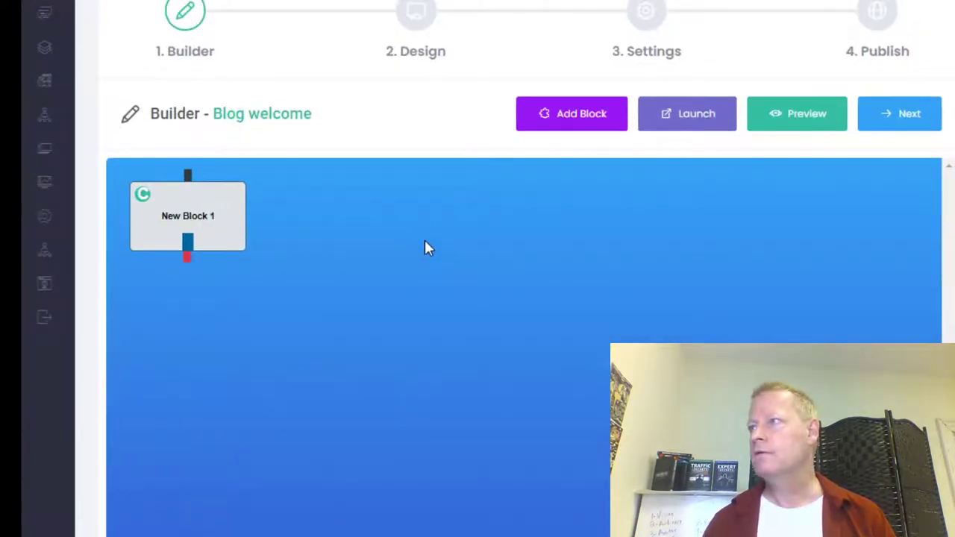
key(ctrl+plus)
key(ctrl+minus)
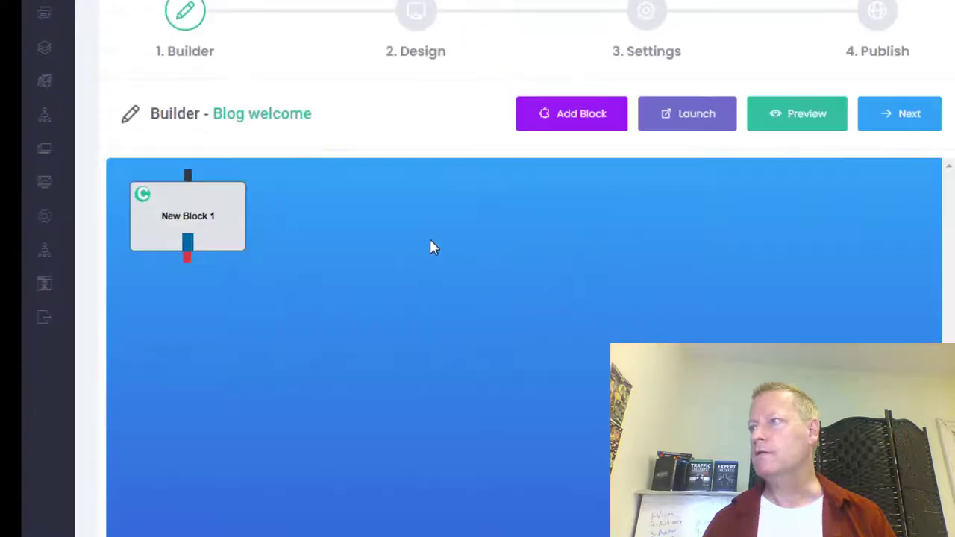
click(194, 216)
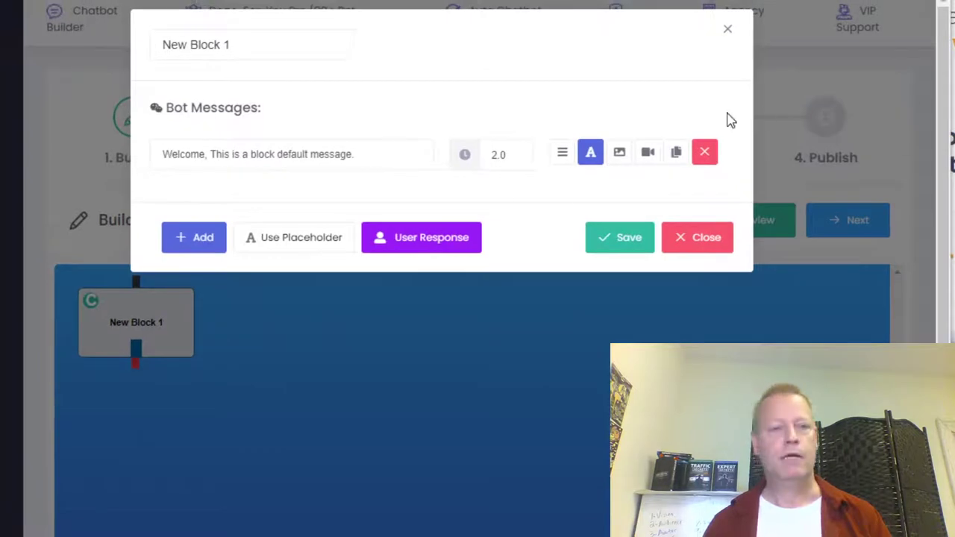
click(258, 47)
key(ctrl+a)
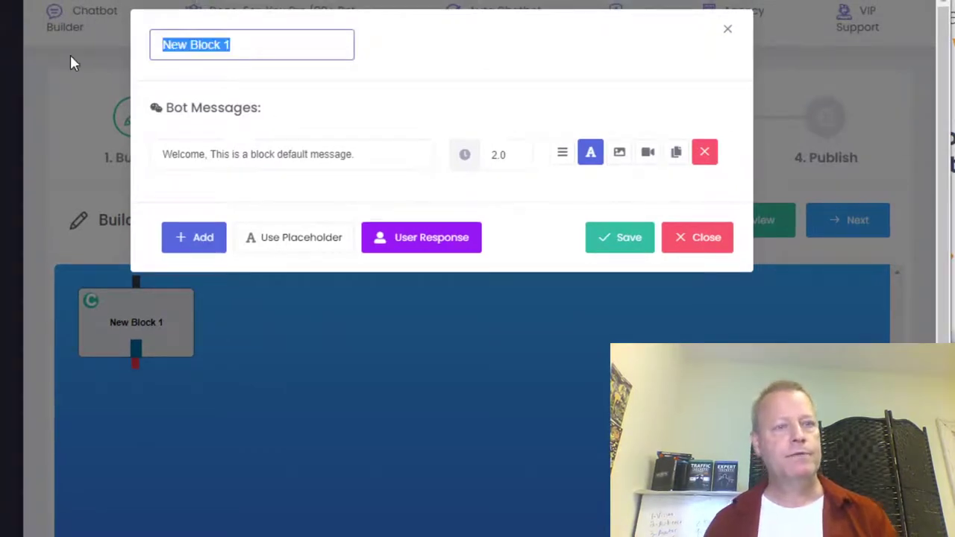
text(Welcome)
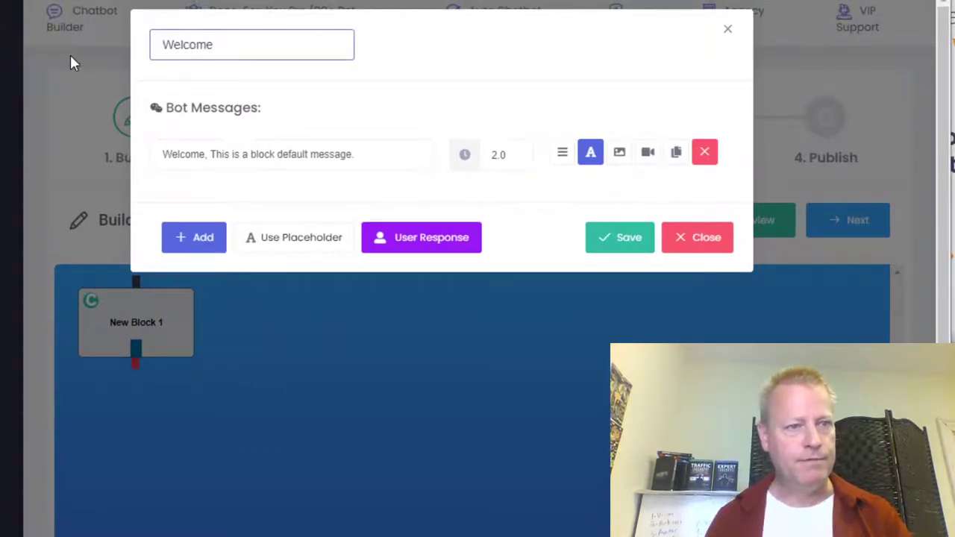
- Replace the Welcome block's default message with "Welcome to my blog"
click(362, 156)
drag(362, 156, 213, 154)
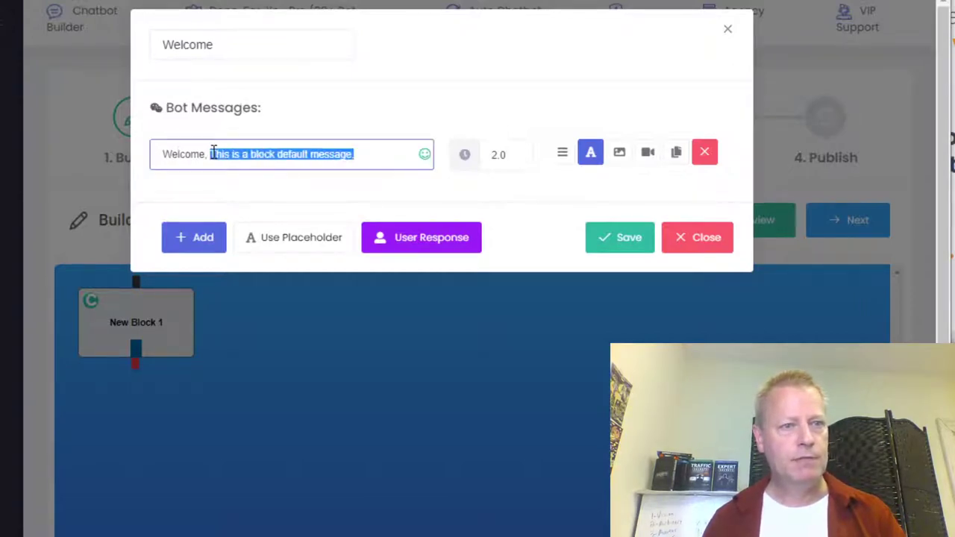
key(BackSpace)
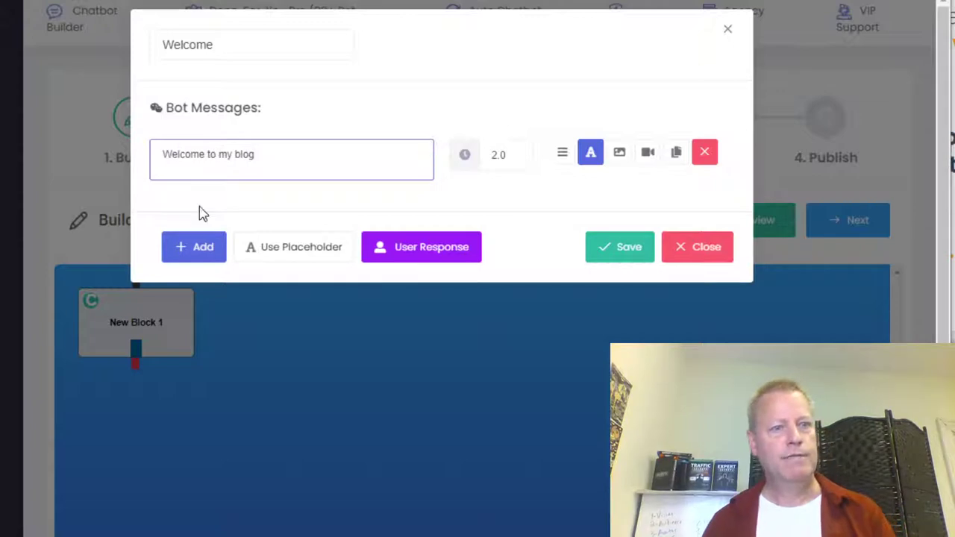
- Add a second message to the Welcome block reading "Do you have time for a quick chat?"
click(207, 254)
click(265, 213)
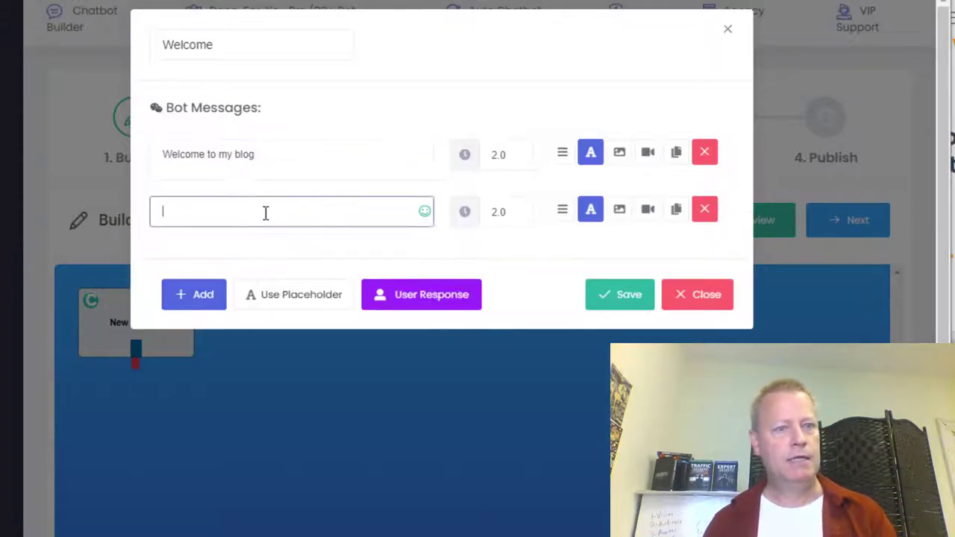
text(Do you have)
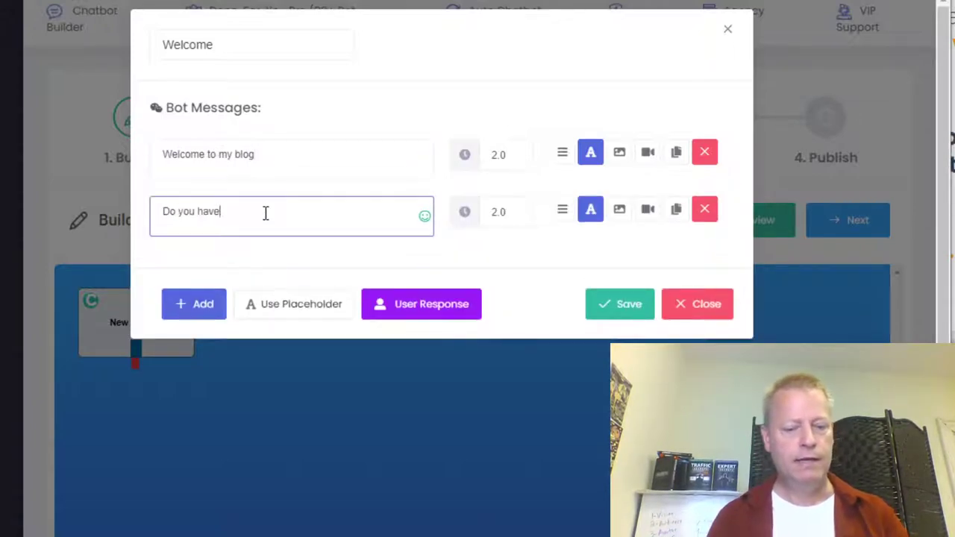
text( time for a)
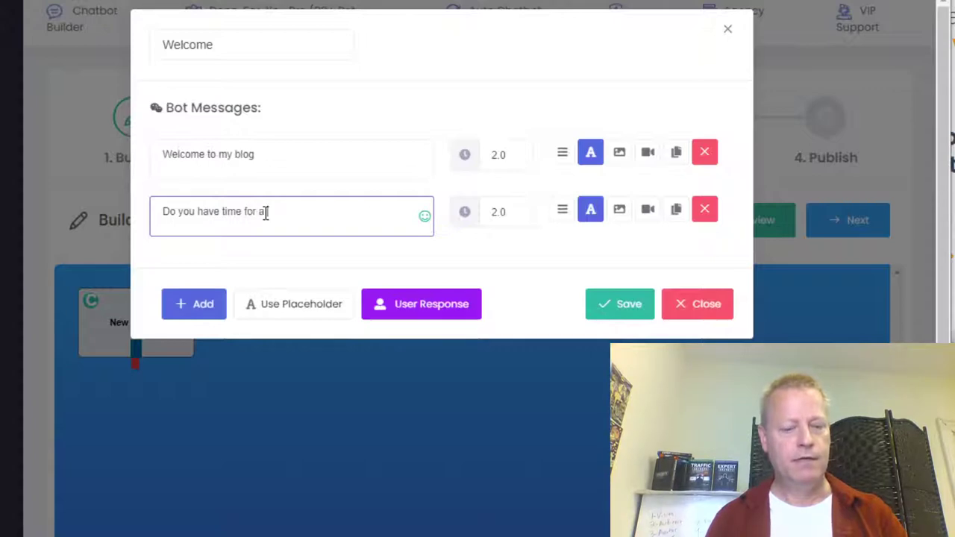
text( quick v=chat?chat?)
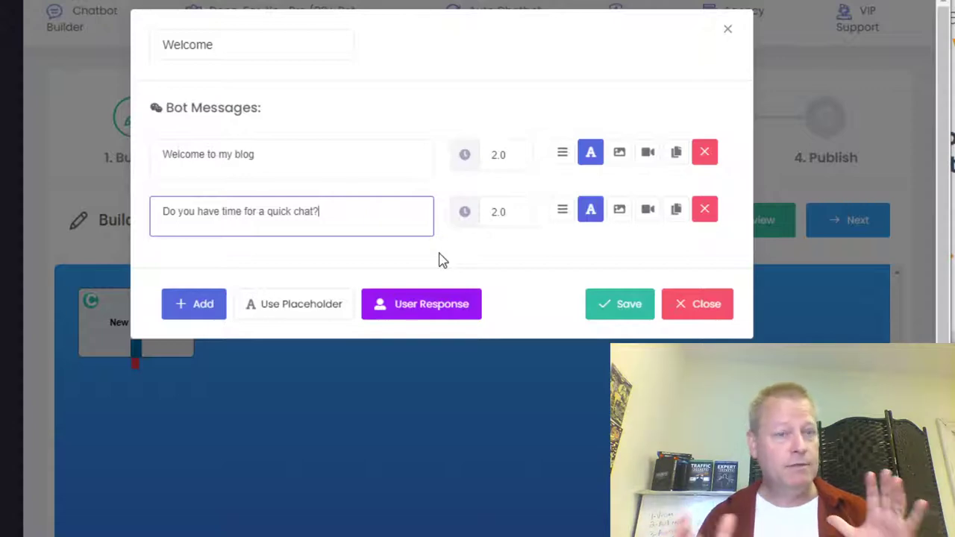
- Set the Welcome block's user response to Buttons with a single button labelled "Sure"
click(405, 306)
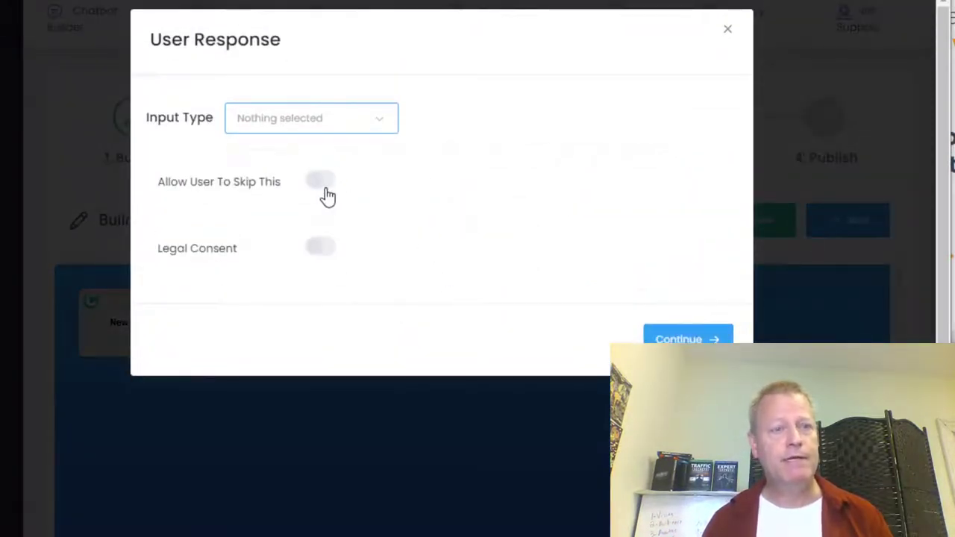
click(315, 127)
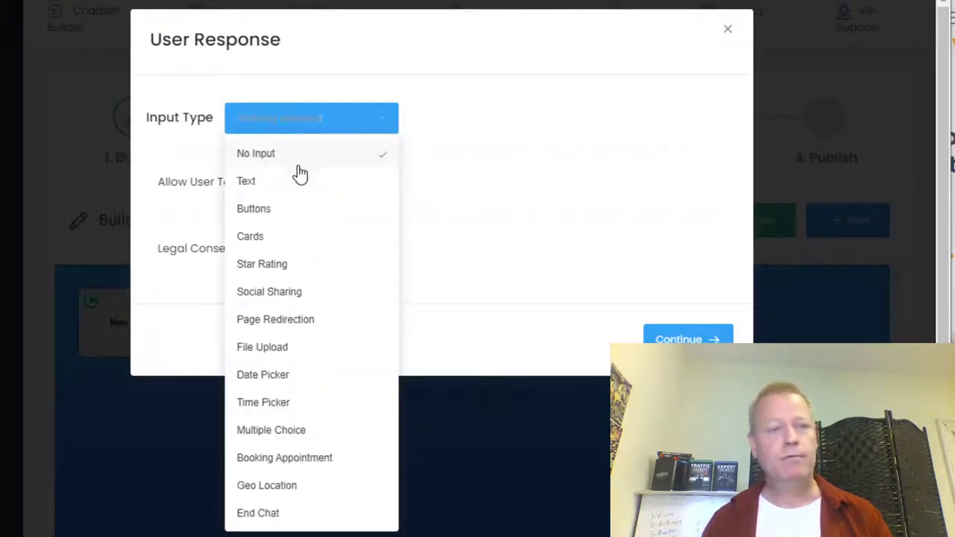
click(277, 211)
double_click(237, 247)
text(Sure)
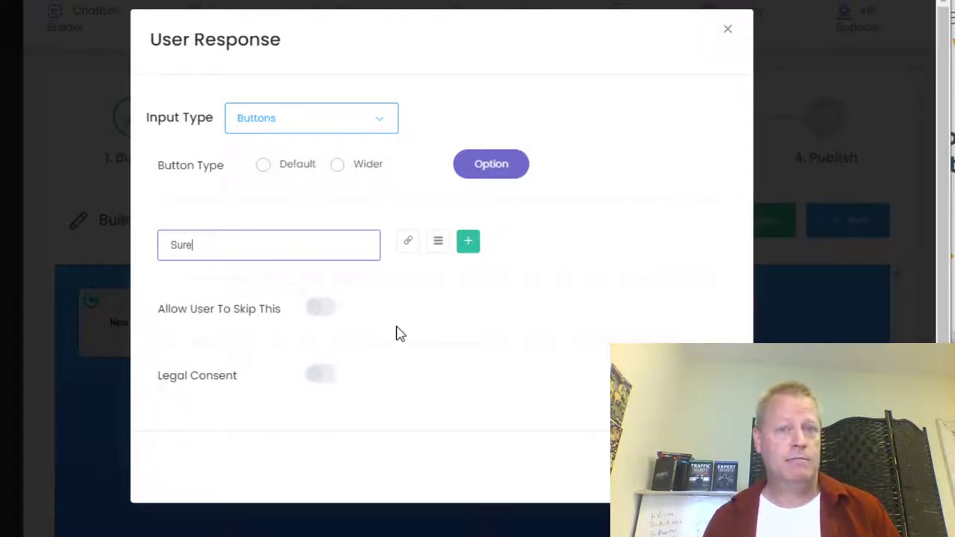
- Enable legal consent on the Welcome block's response and enter the blog's privacy page URL as the policy link
click(313, 377)
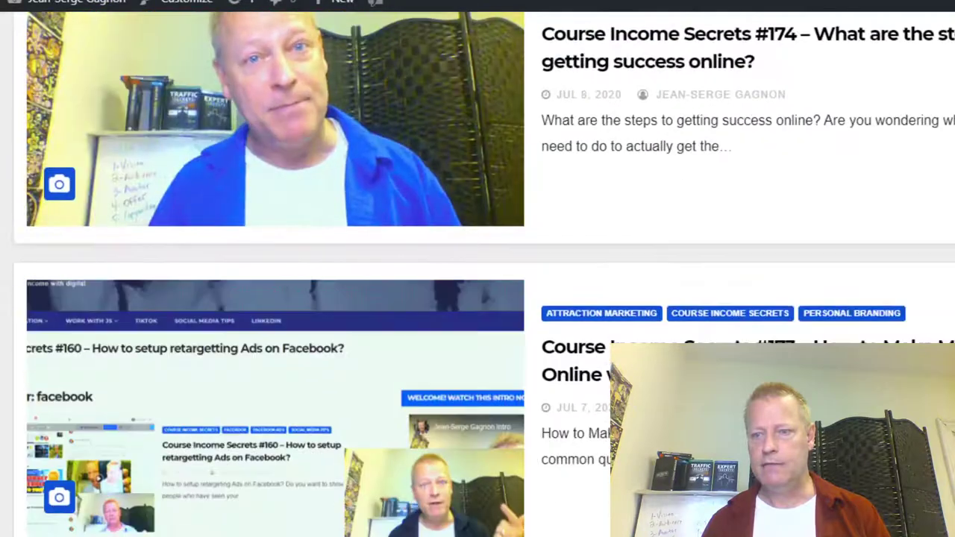
scroll(28, 454, down, 20)
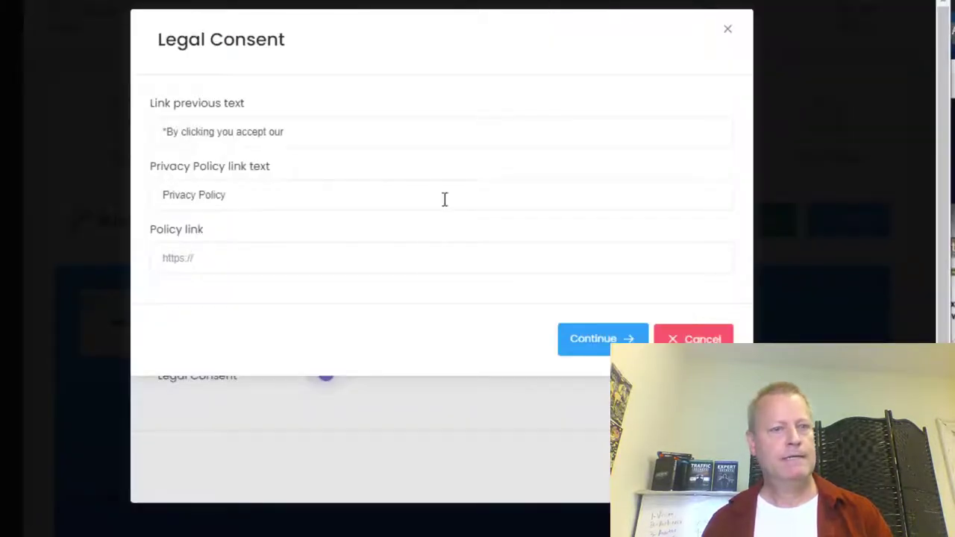
click(154, 258)
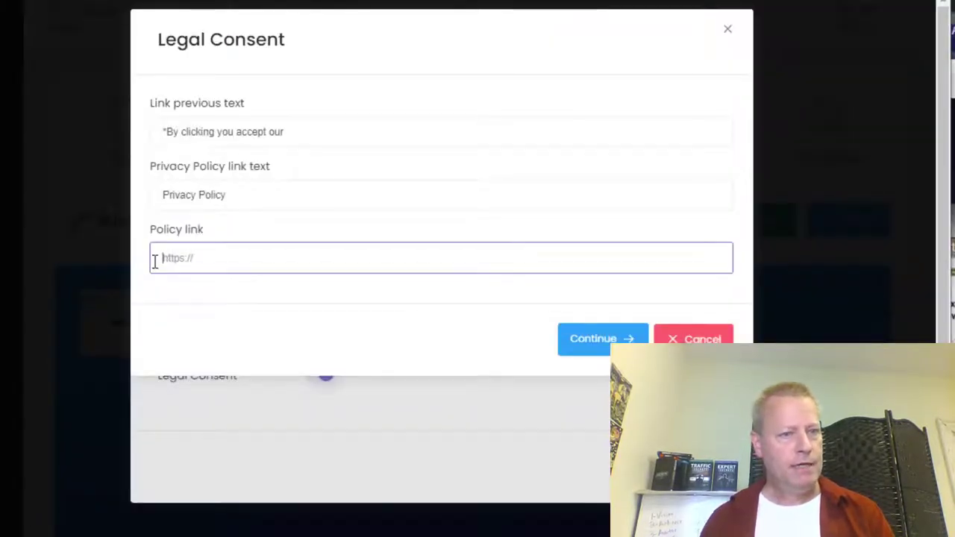
text(https://jeansergegagnon.com/privacy/)
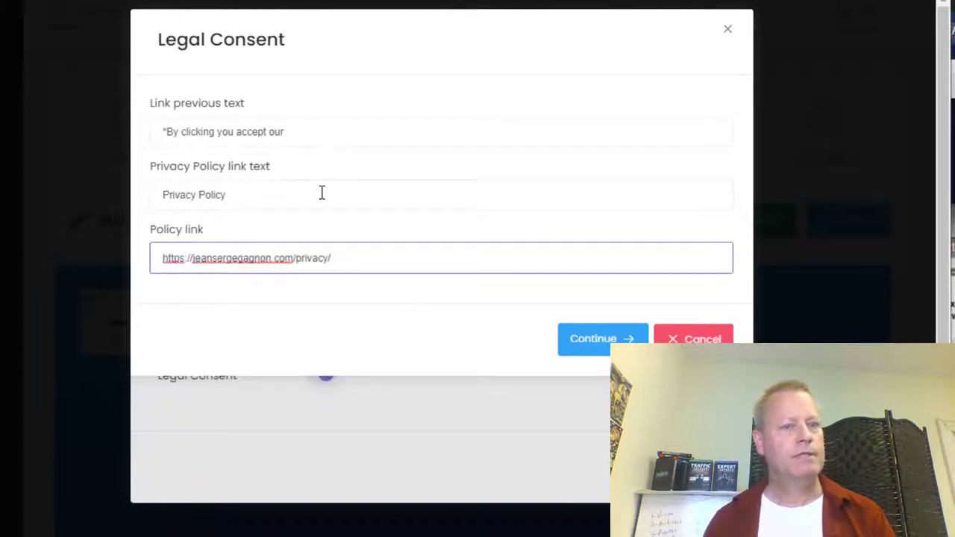
click(602, 338)
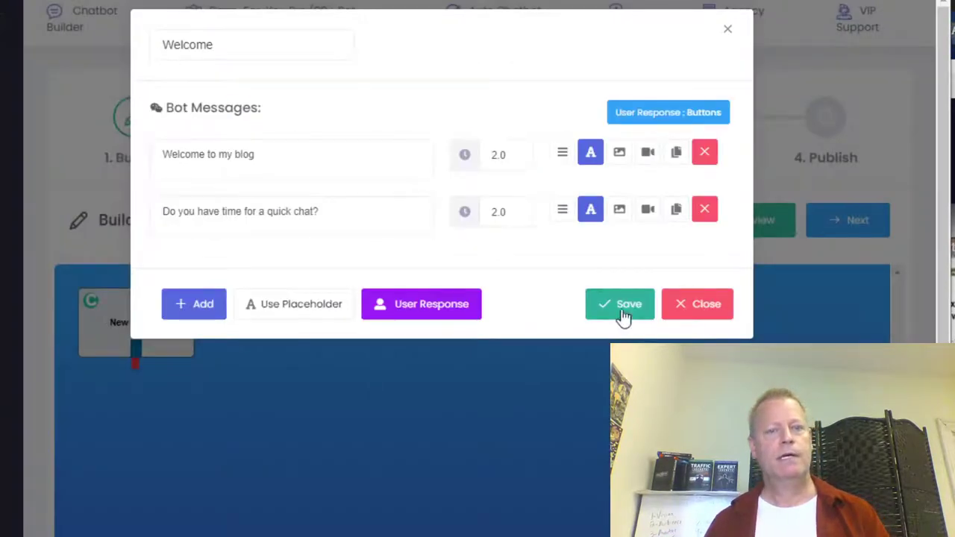
- Save the Welcome block and preview the bot's conversation
click(624, 314)
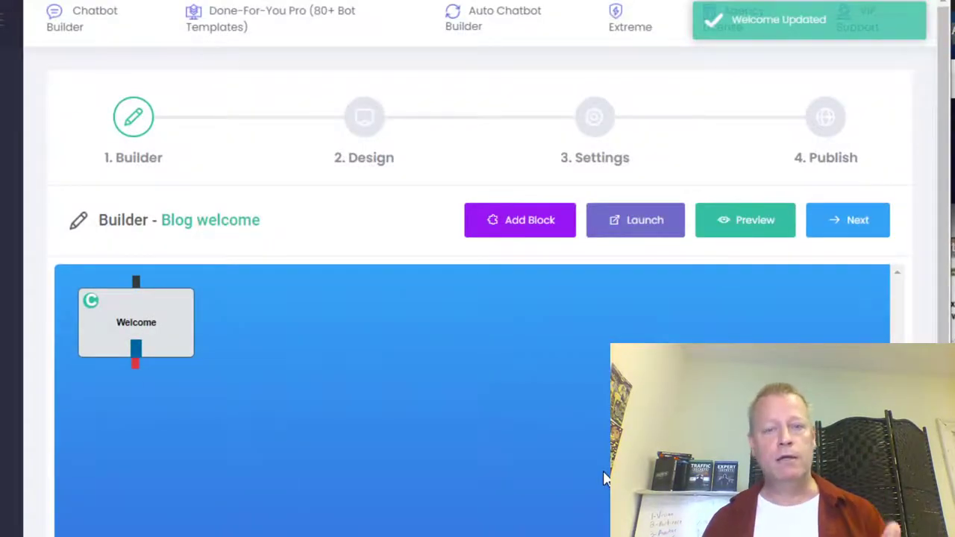
click(736, 222)
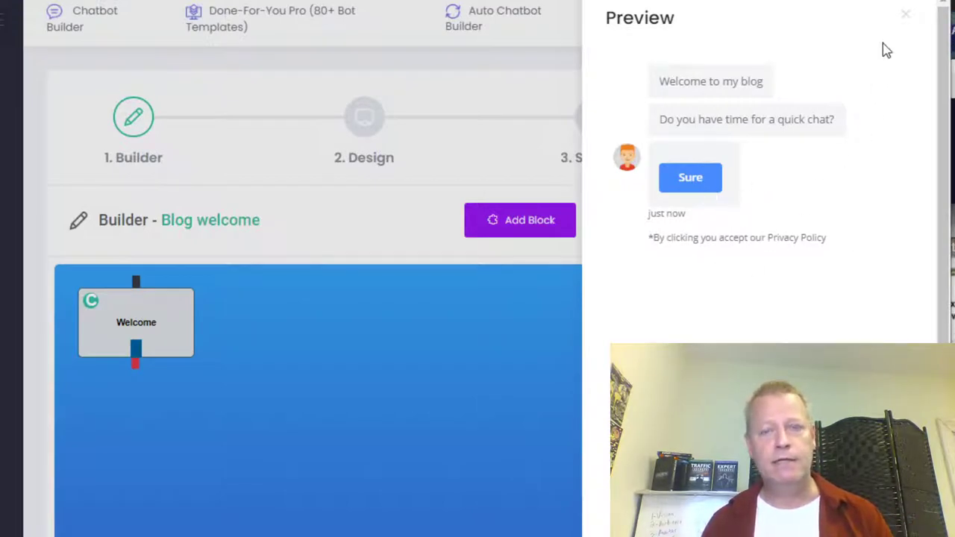
click(905, 15)
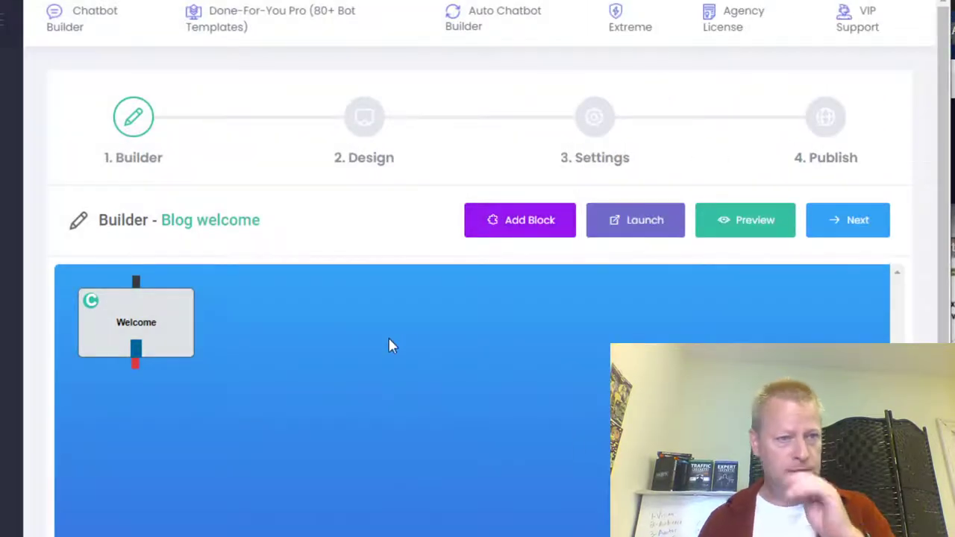
- Add a second block, place it below Welcome and name it "Yes chat time"
click(528, 233)
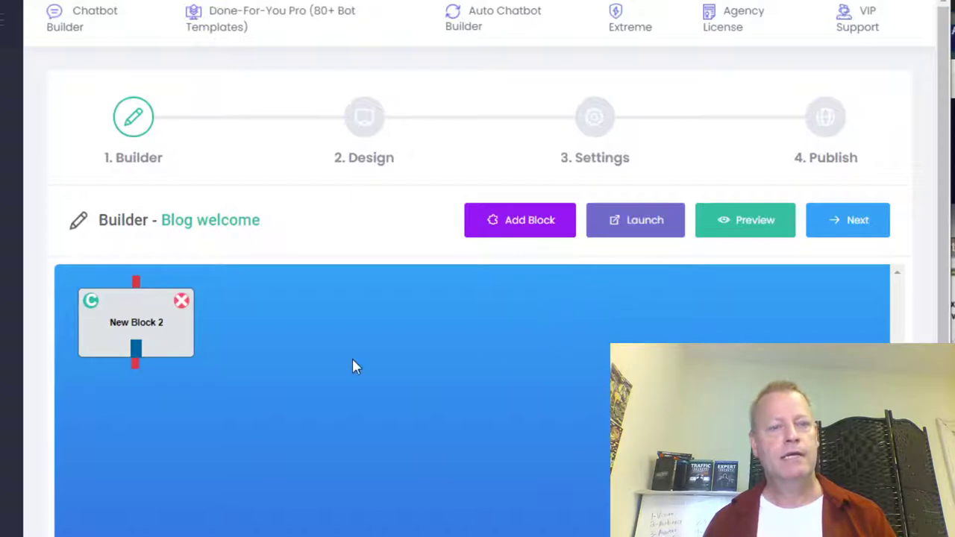
drag(146, 333, 168, 448)
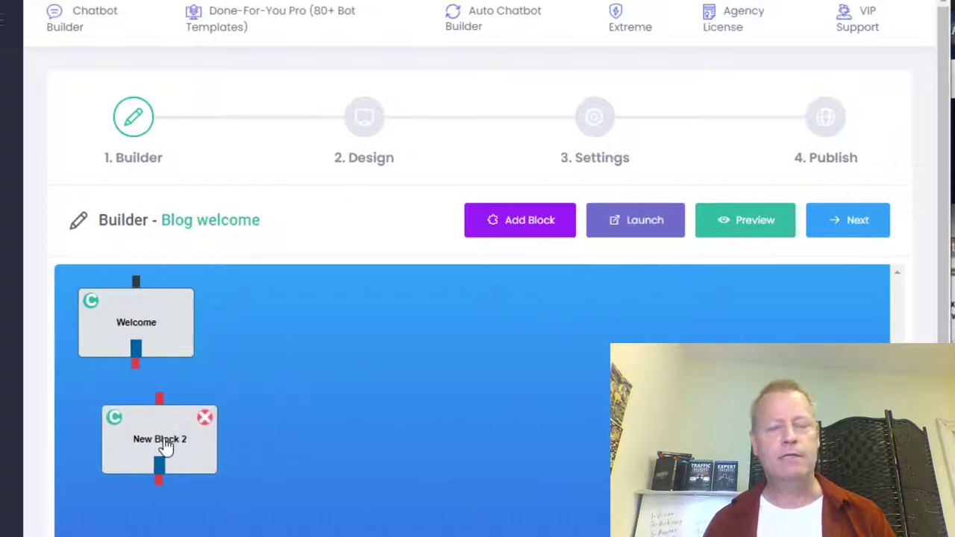
double_click(177, 439)
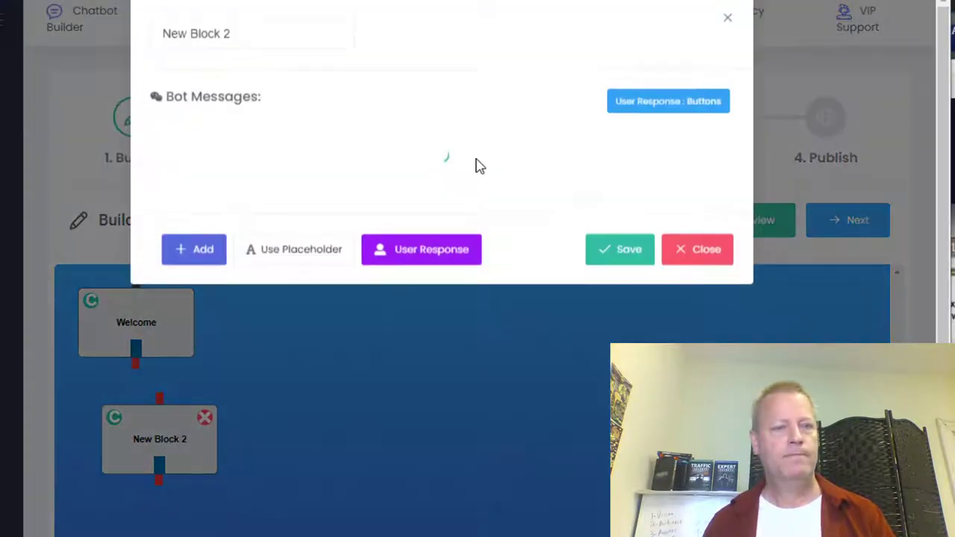
click(246, 43)
drag(230, 45, 153, 49)
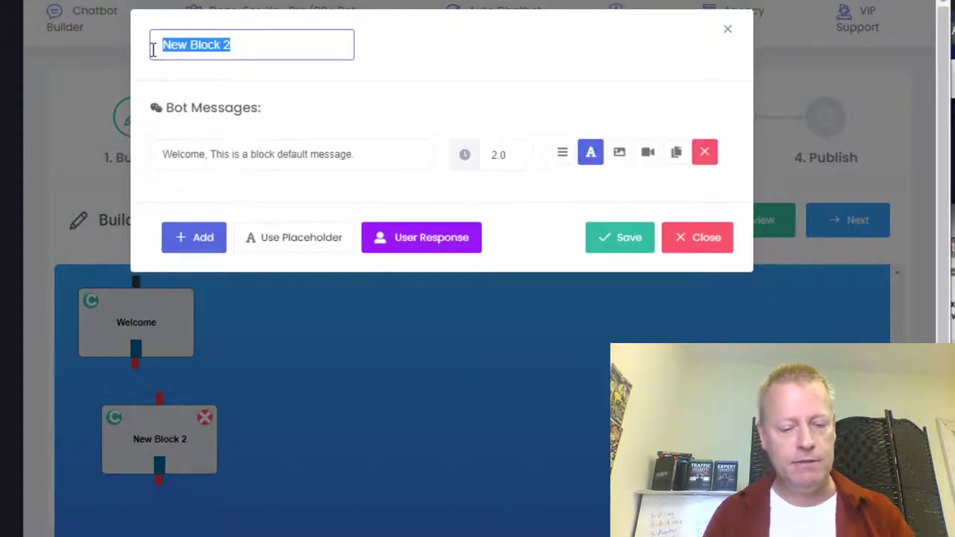
text(Yes chat time)
- Replace the Yes chat time block's default message with "Awesome, my name is" followed by the blog owner's first name
click(270, 145)
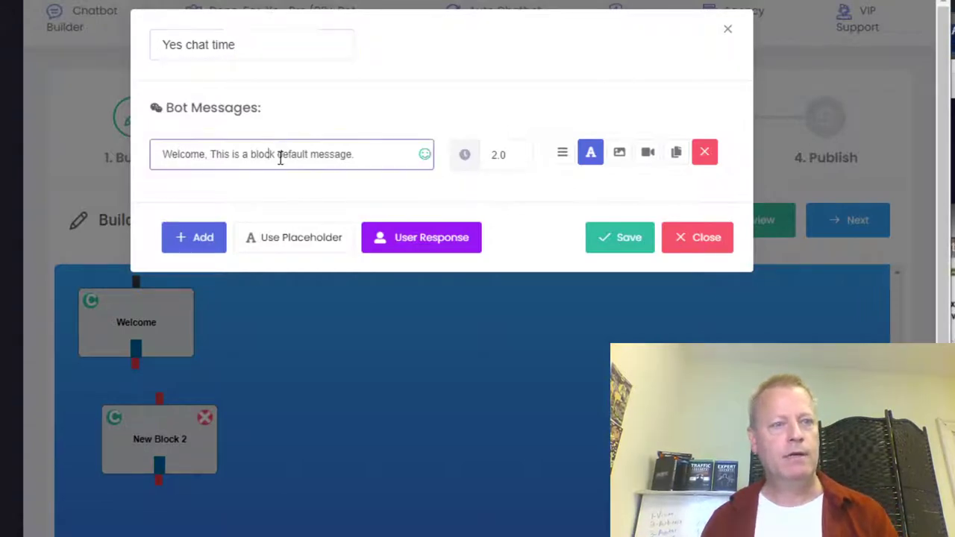
drag(366, 154, 47, 151)
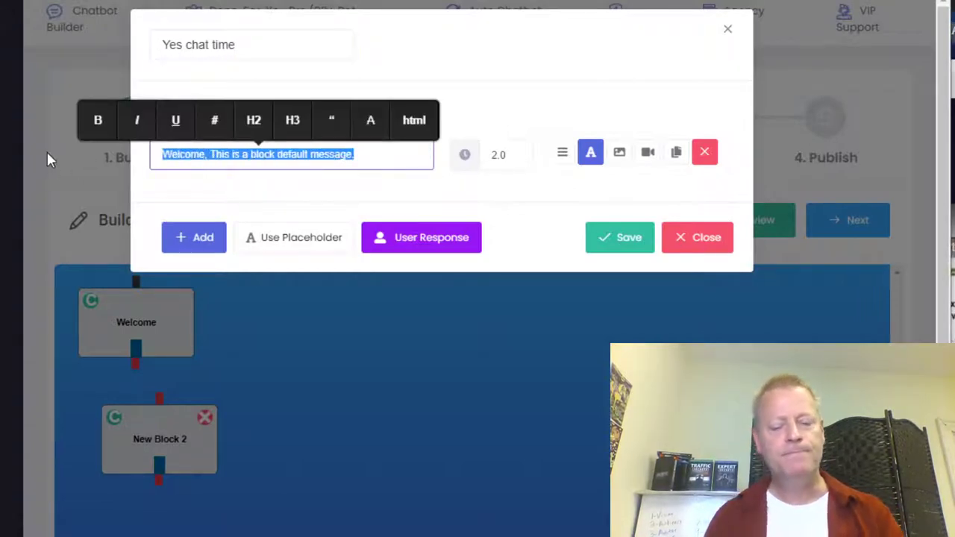
text(Awesome, my name is)
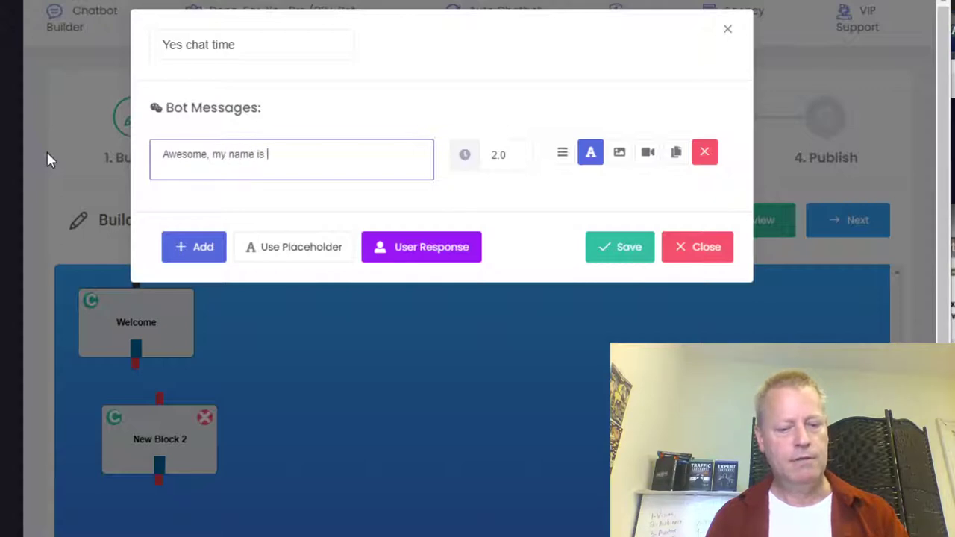
text(ge)
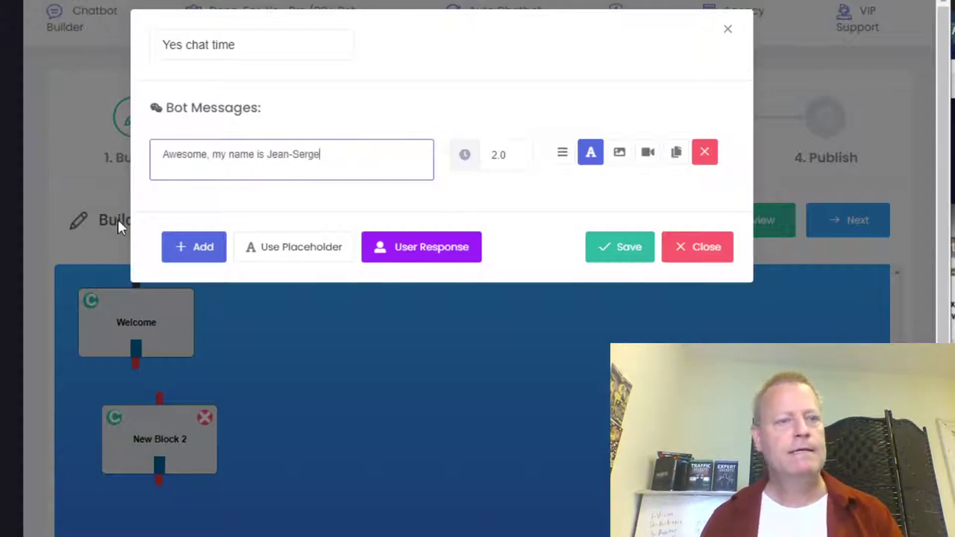
- Add a second message to the Yes chat time block reading "What's your name?"
click(197, 253)
click(200, 211)
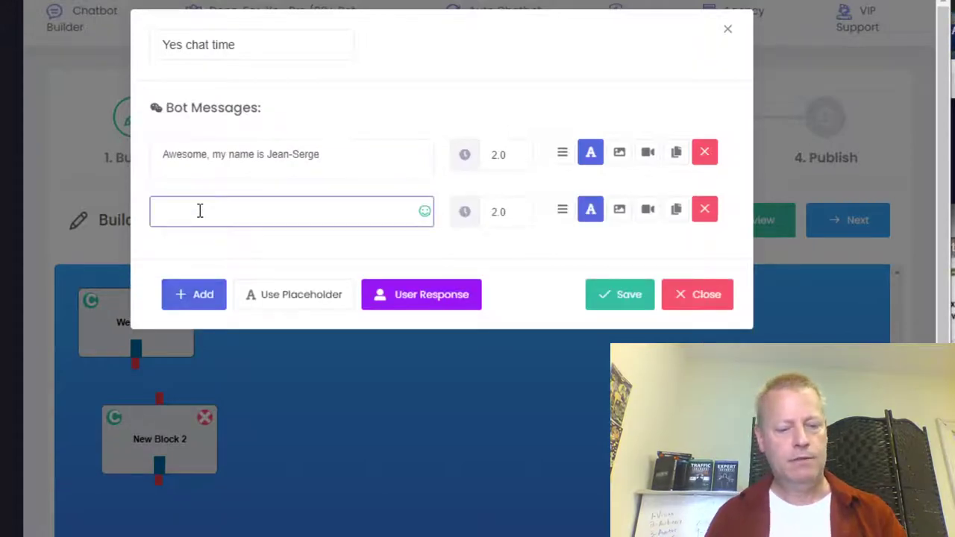
scroll(200, 212, down, 2)
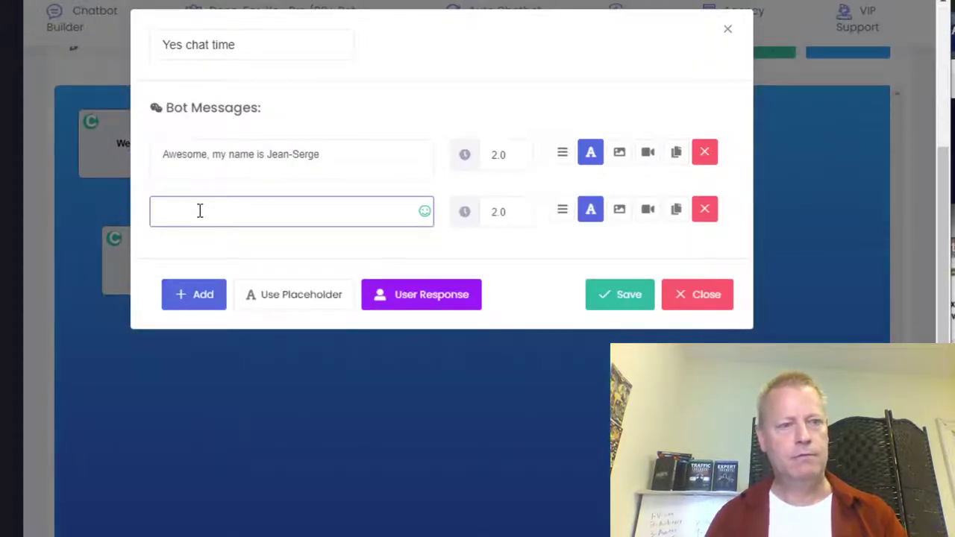
text(What's your name?)
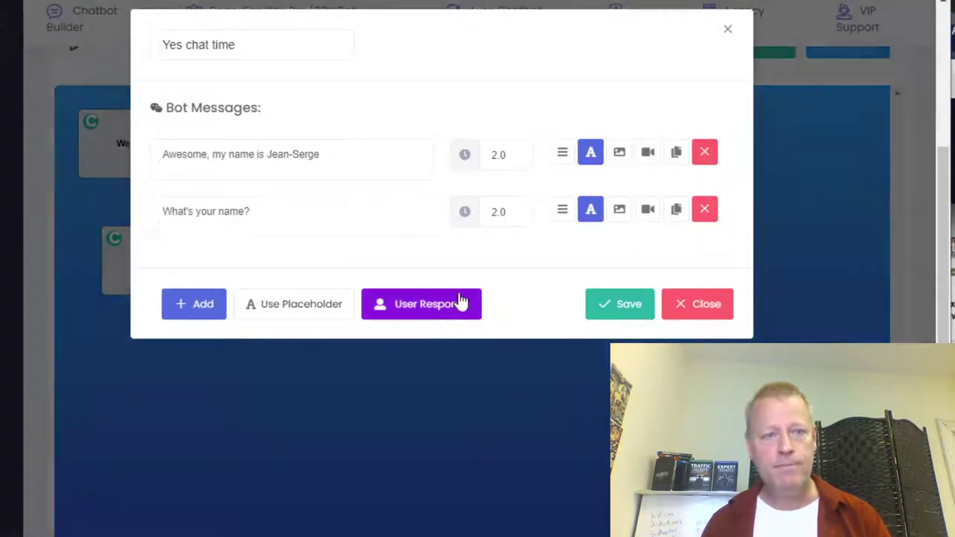
- Set the Yes chat time block's user response to Text input of type First Name
click(457, 303)
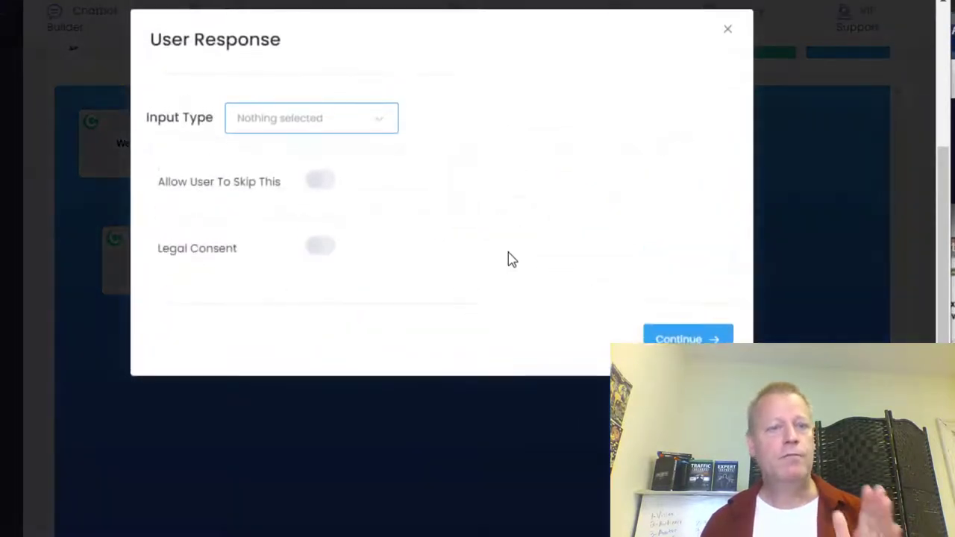
click(365, 124)
click(285, 186)
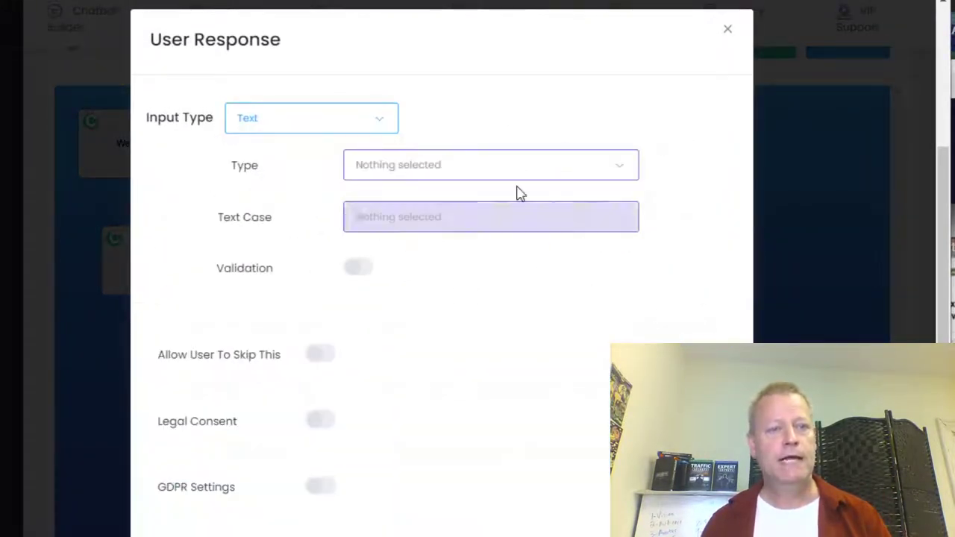
click(457, 167)
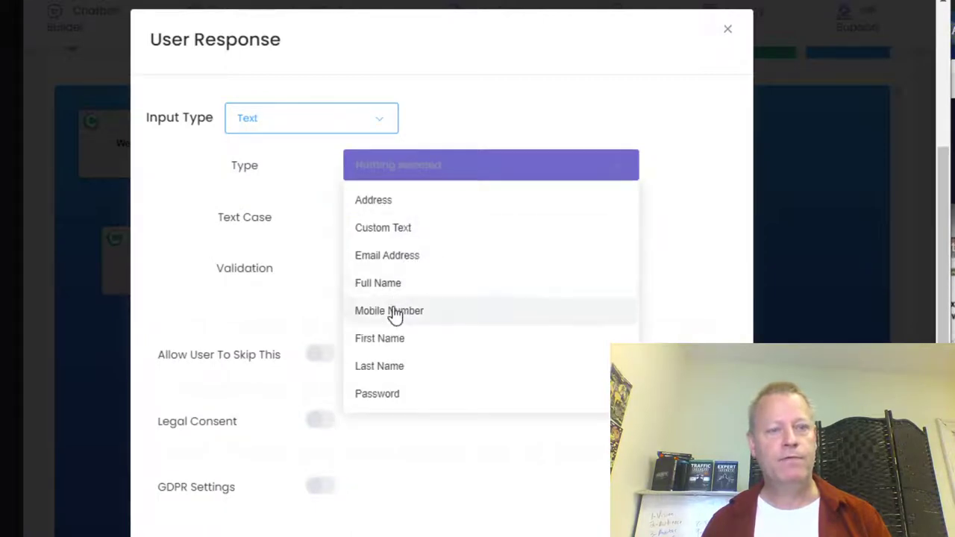
click(385, 340)
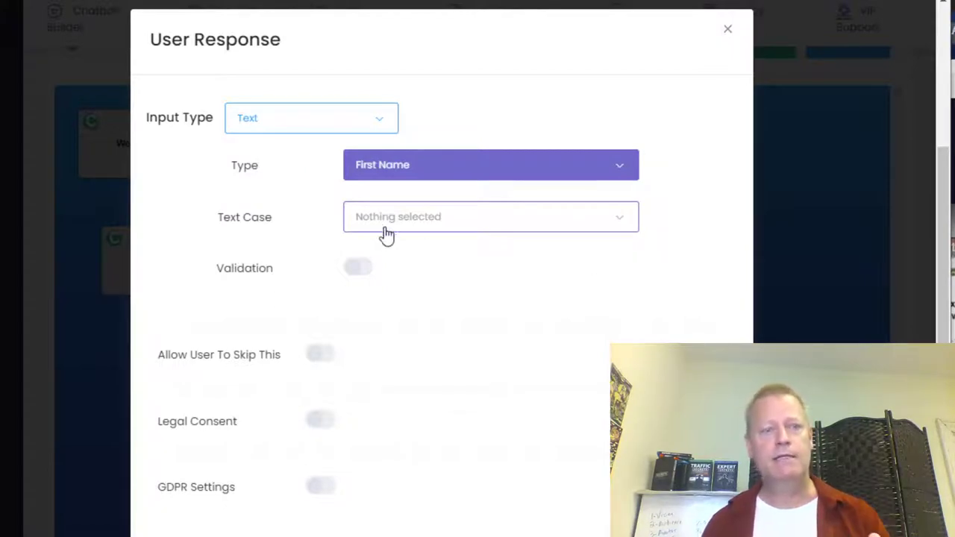
- Set the name response's text case to Capitalize Each Word, turn on validation, and save the Yes chat time block
click(449, 222)
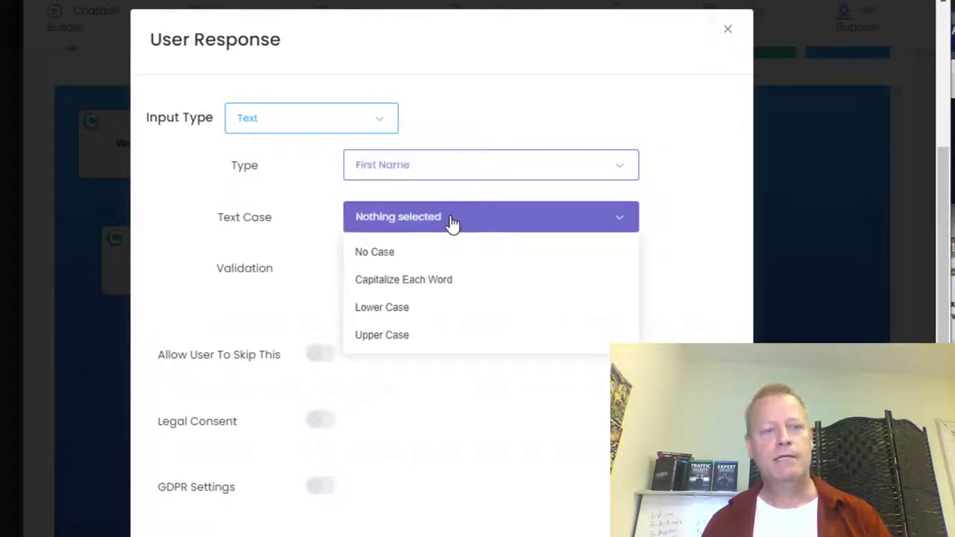
click(448, 281)
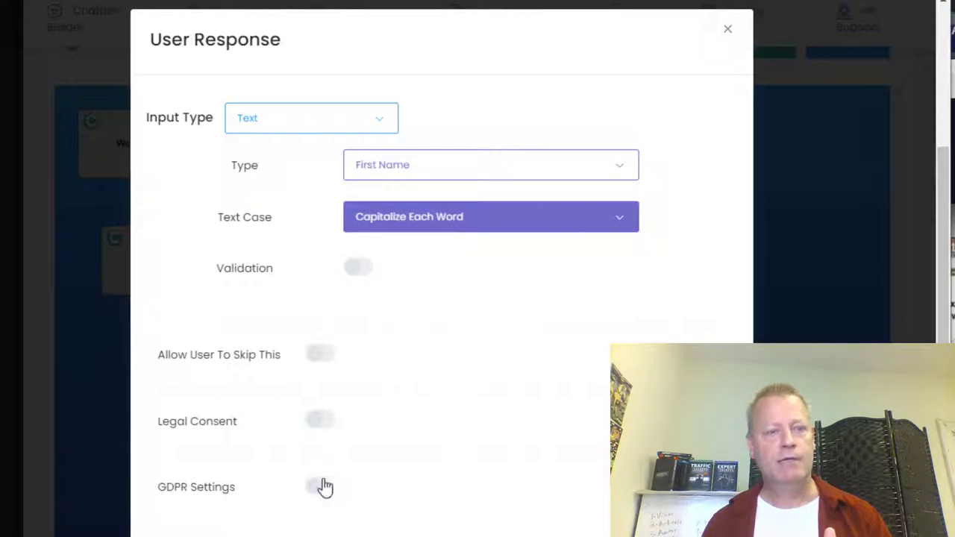
click(362, 270)
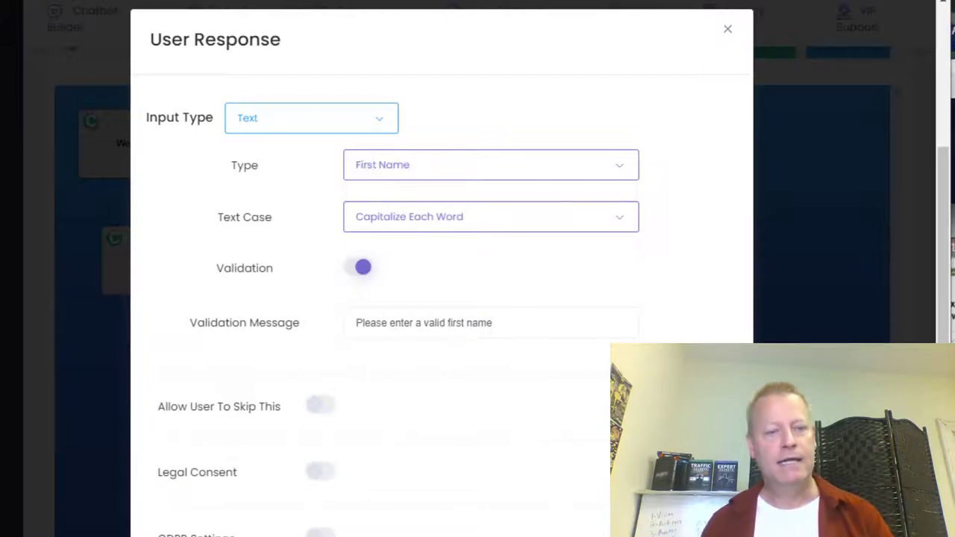
click(602, 363)
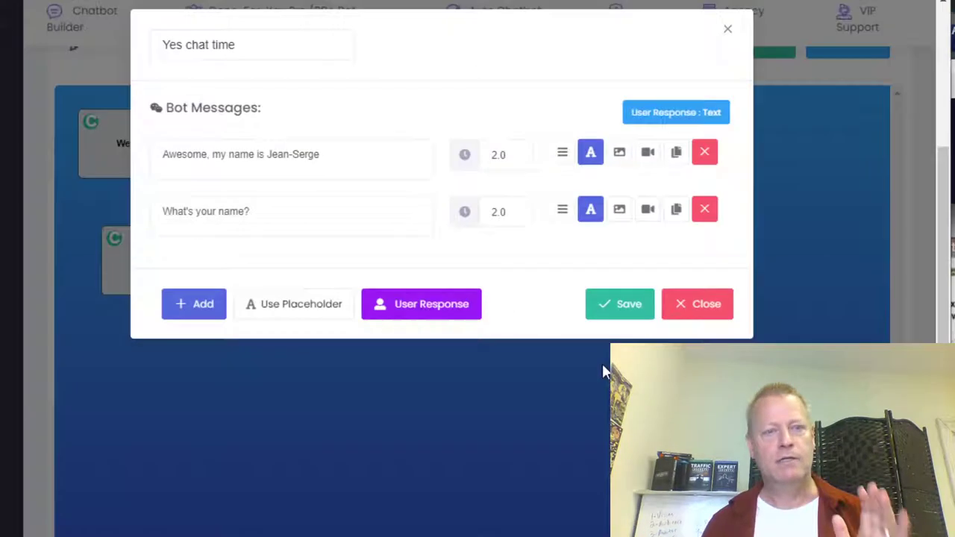
click(629, 312)
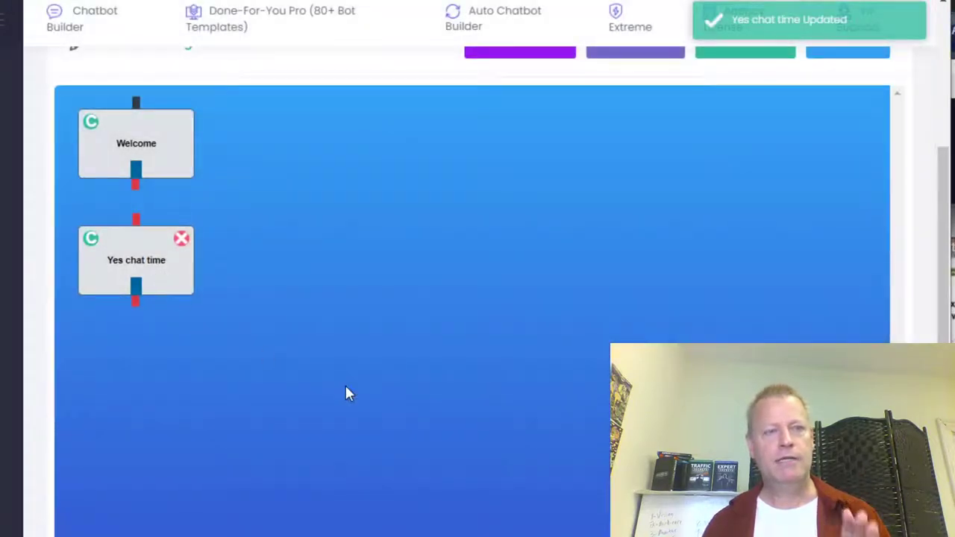
- Add a third block below Yes chat time and open it for editing
scroll(568, 97, up, 2)
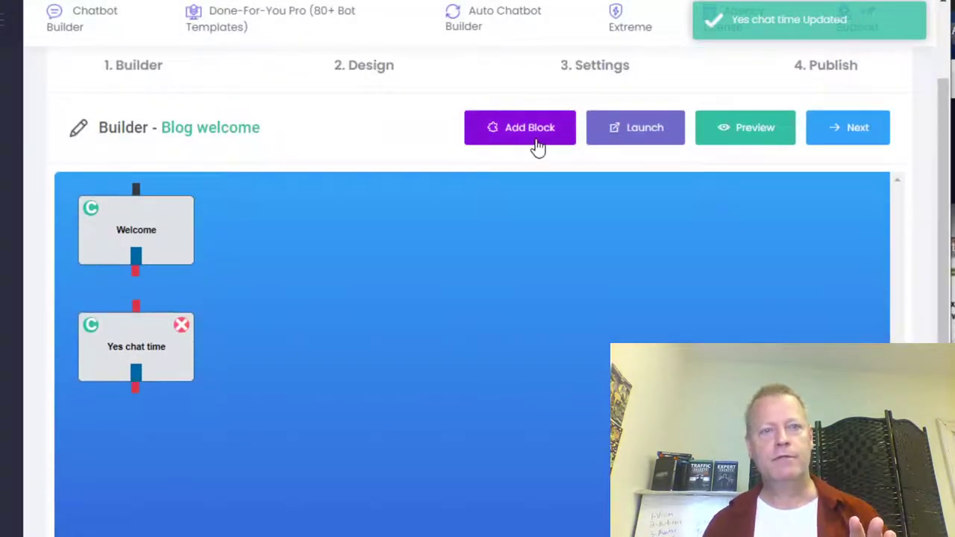
click(534, 138)
drag(139, 241, 153, 481)
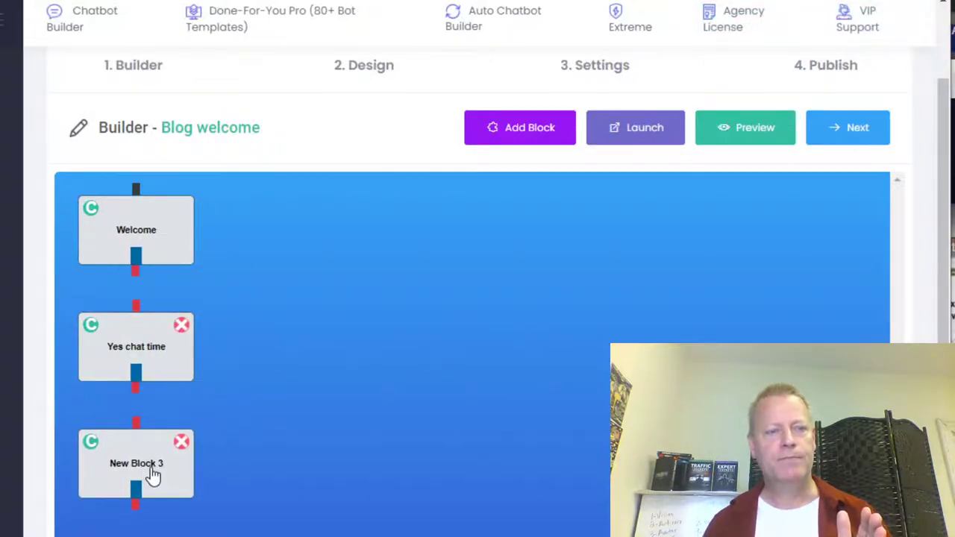
double_click(153, 477)
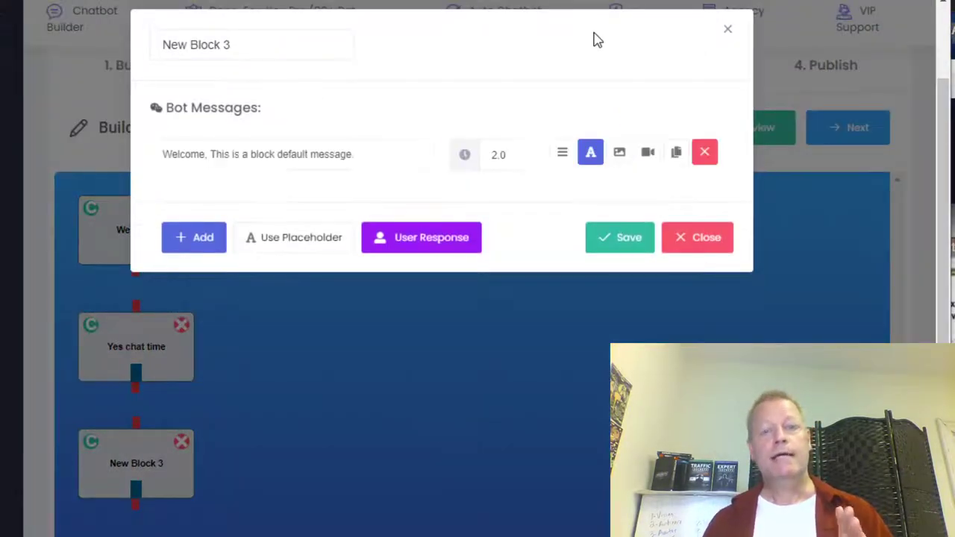
- Switch to the planning notes and review the bot's conversation goals, conversation starters, target audience and offers
key(alt+Tab)
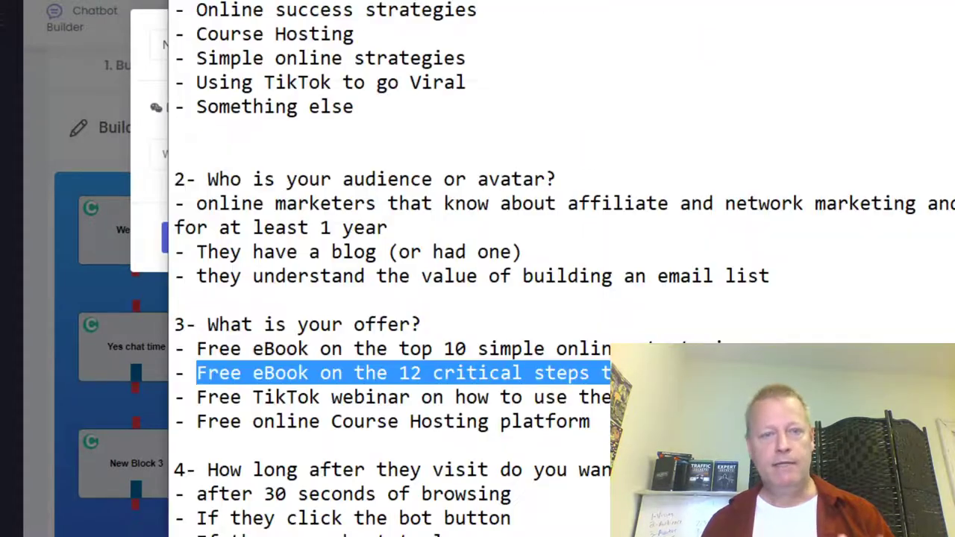
click(499, 384)
scroll(492, 373, up, 5)
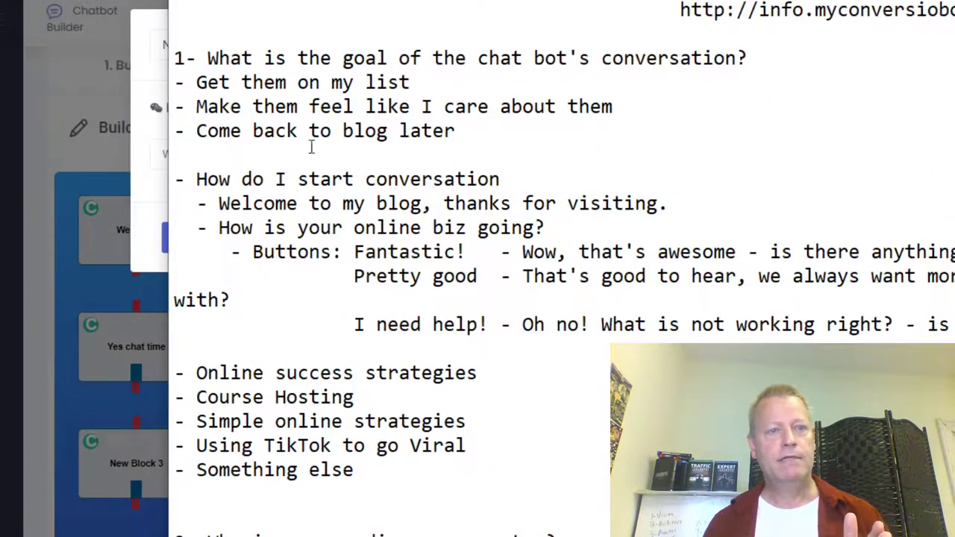
drag(226, 84, 431, 85)
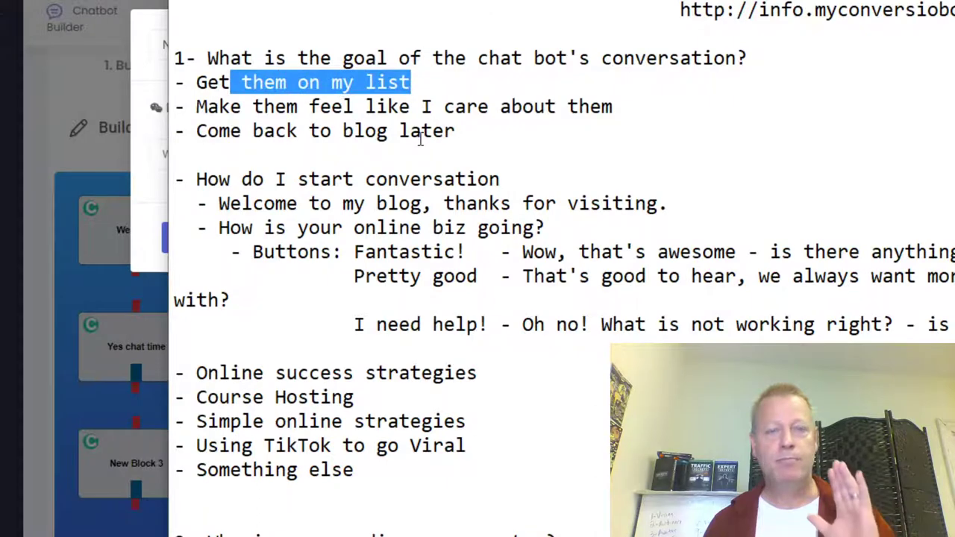
drag(273, 110, 611, 128)
click(608, 111)
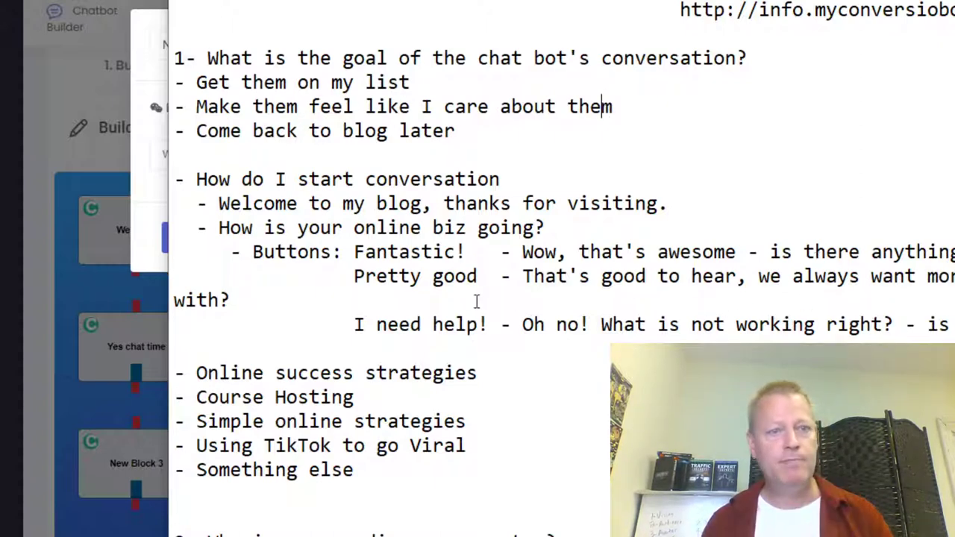
scroll(458, 299, down, 1)
scroll(409, 251, up, 1)
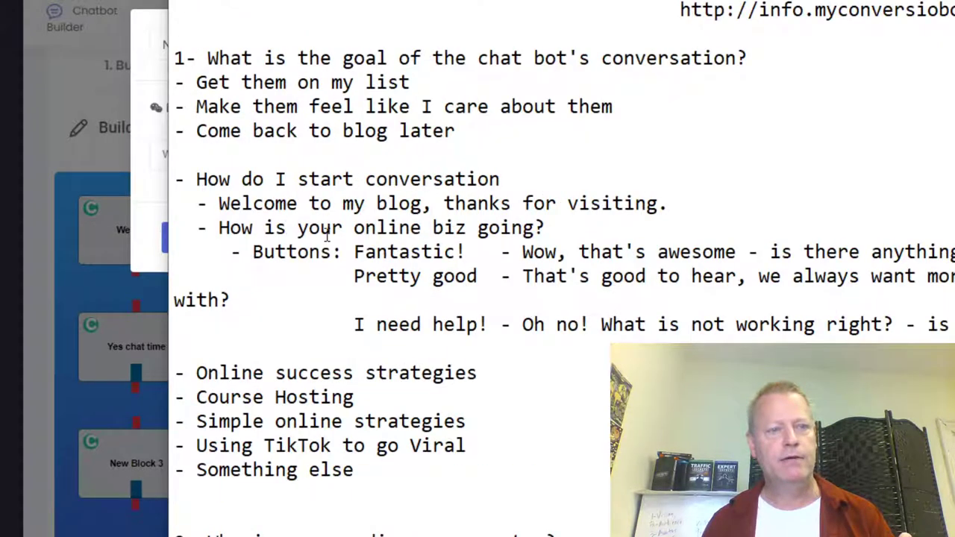
drag(441, 230, 524, 329)
click(608, 328)
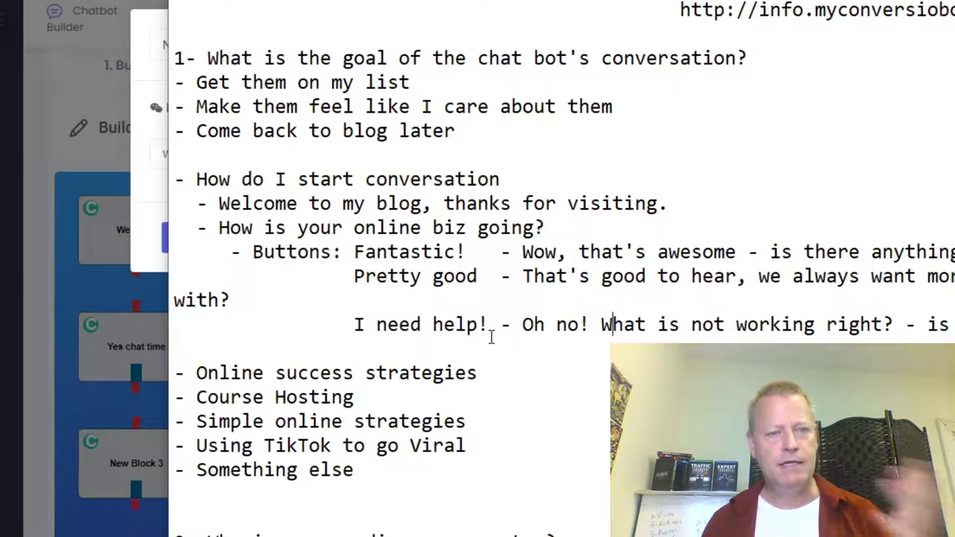
scroll(598, 346, down, 2)
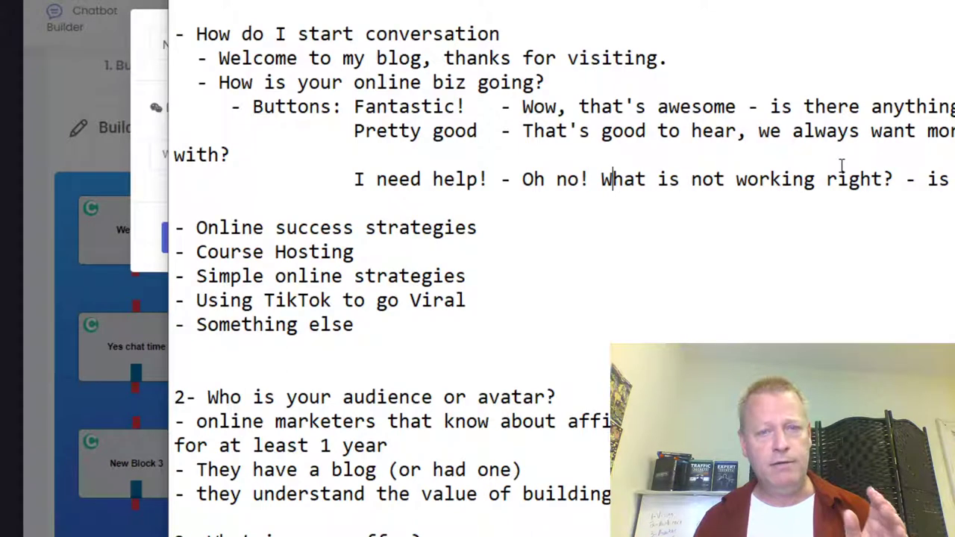
scroll(620, 339, down, 2)
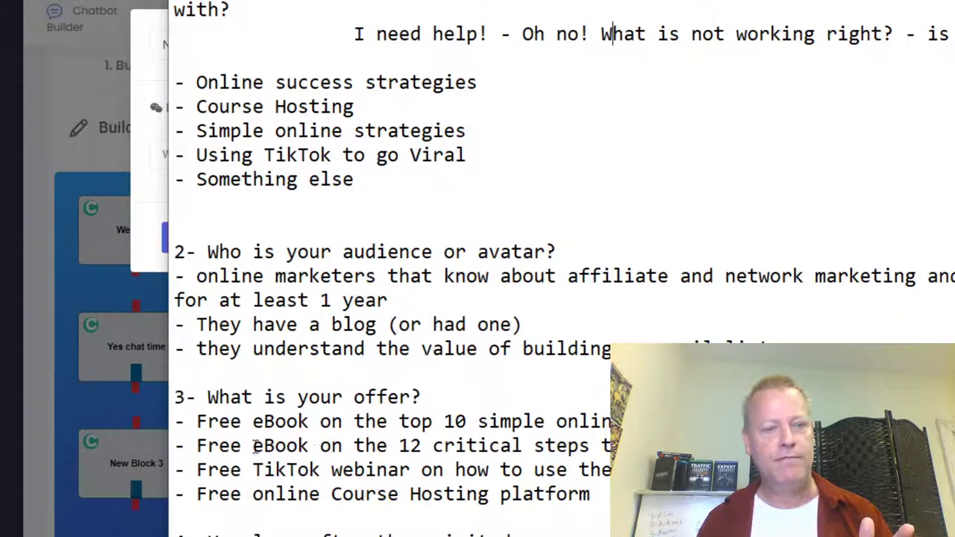
- Move the free eBook offer on the 12 critical steps to the start of the offer list as a dashed item
click(198, 422)
drag(197, 445, 634, 446)
key(BackSpace)
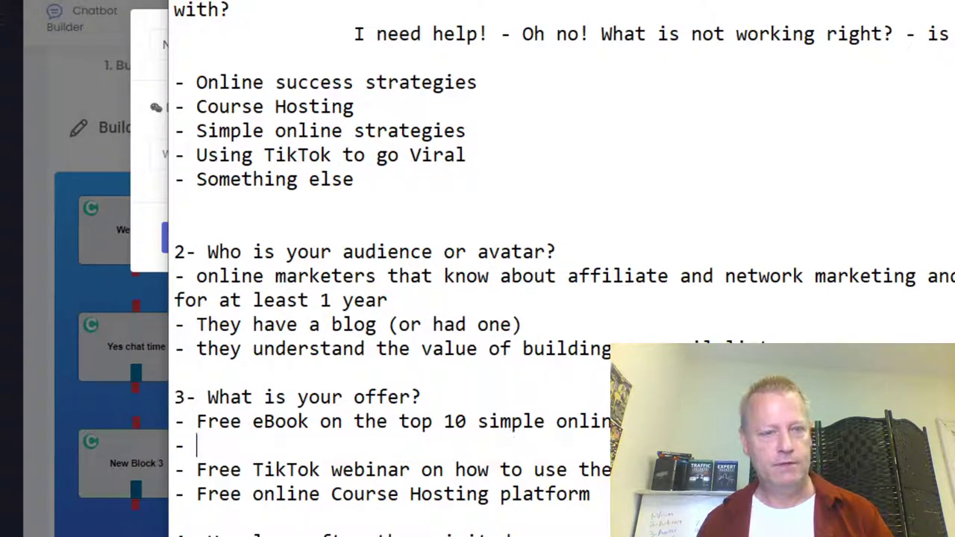
key(Return)
key(ctrl+v)
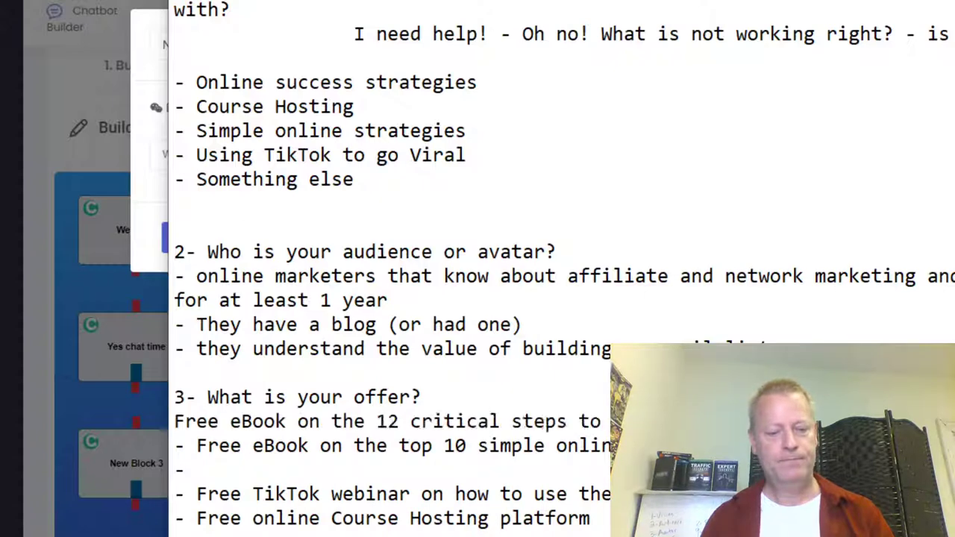
key(Home)
text(-)
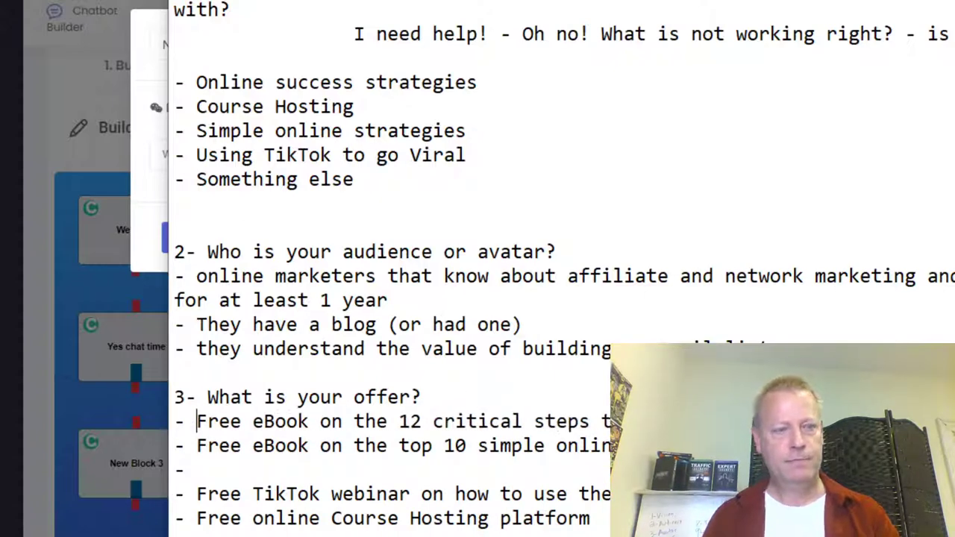
- Add the heading "other offers:" beneath the first offer and remove the empty dashed item from the list
key(Left)
key(Left)
key(Return)
key(Up)
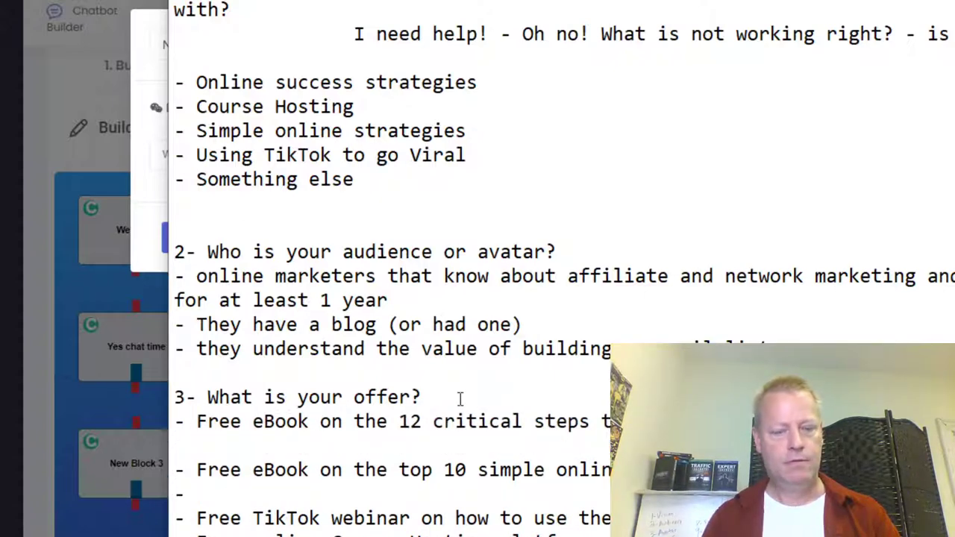
text(other offers:)
key(Right)
key(Down)
key(BackSpace)
key(BackSpace)
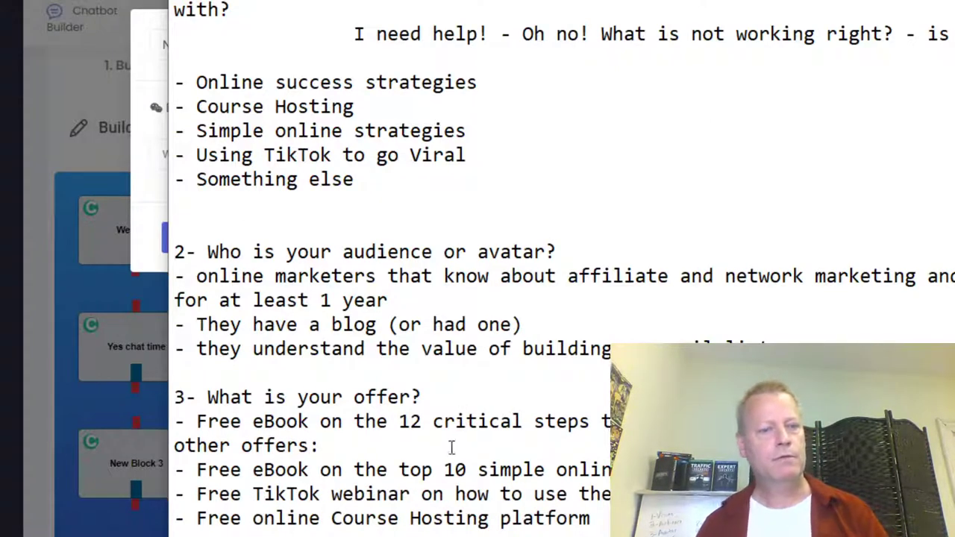
- Insert a blank line between the 12 critical steps offer and the "other offers:" heading
key(Up)
key(Up)
key(Left)
key(Return)
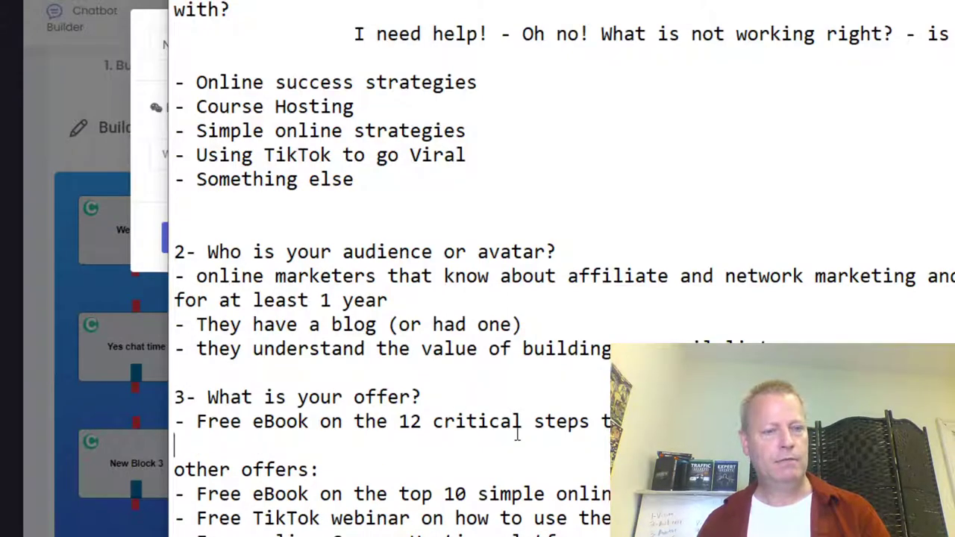
scroll(517, 435, down, 2)
scroll(411, 473, up, 5)
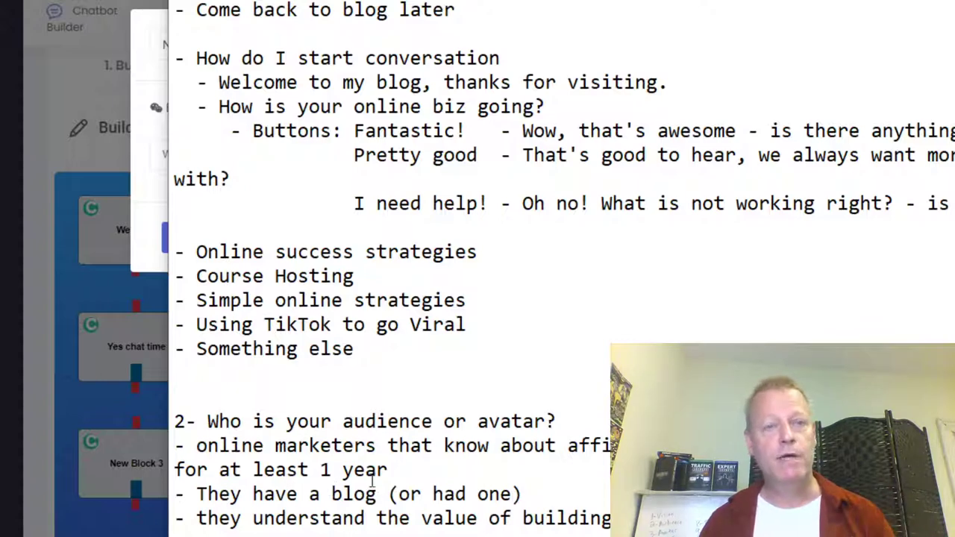
- Return to the ConversioBot block editor and rename the third block "Ask about them"
click(151, 82)
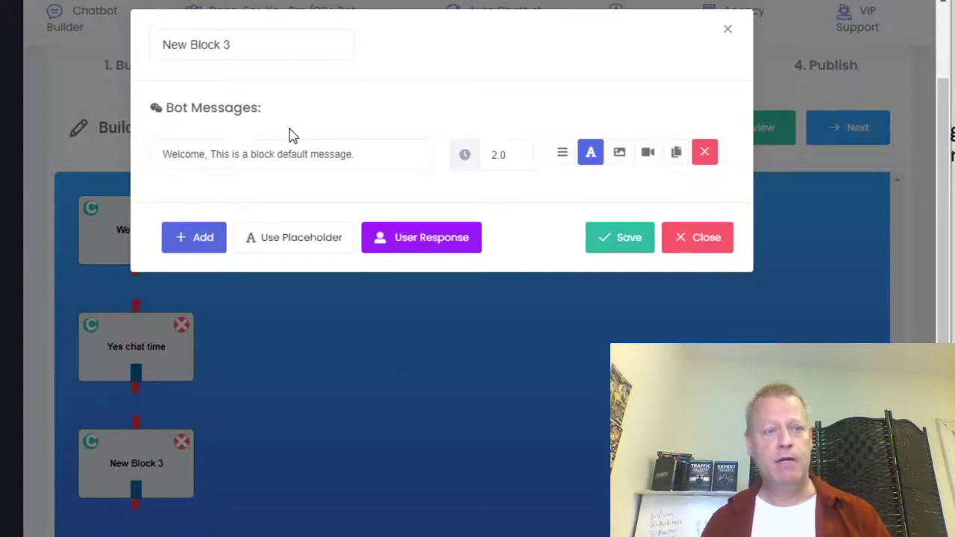
drag(228, 44, 69, 43)
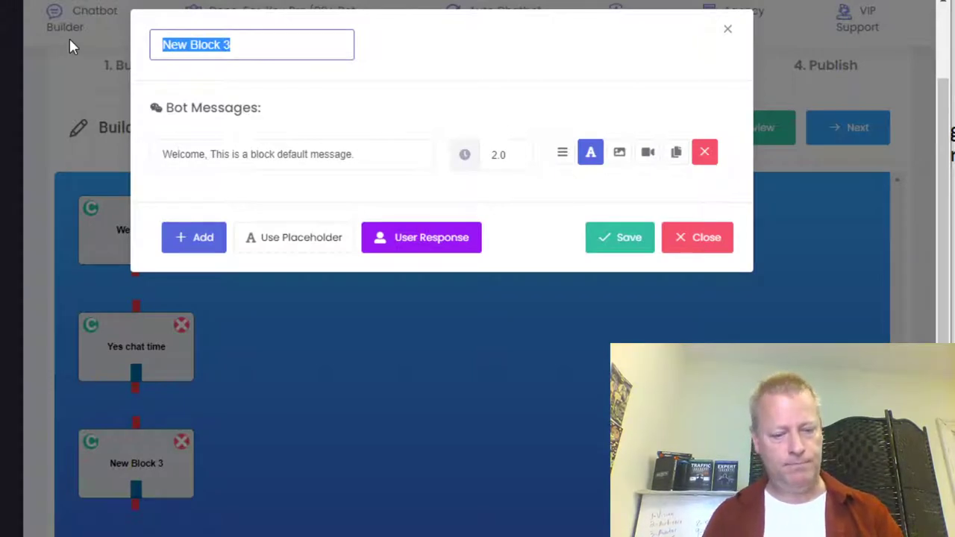
text(Ask a)
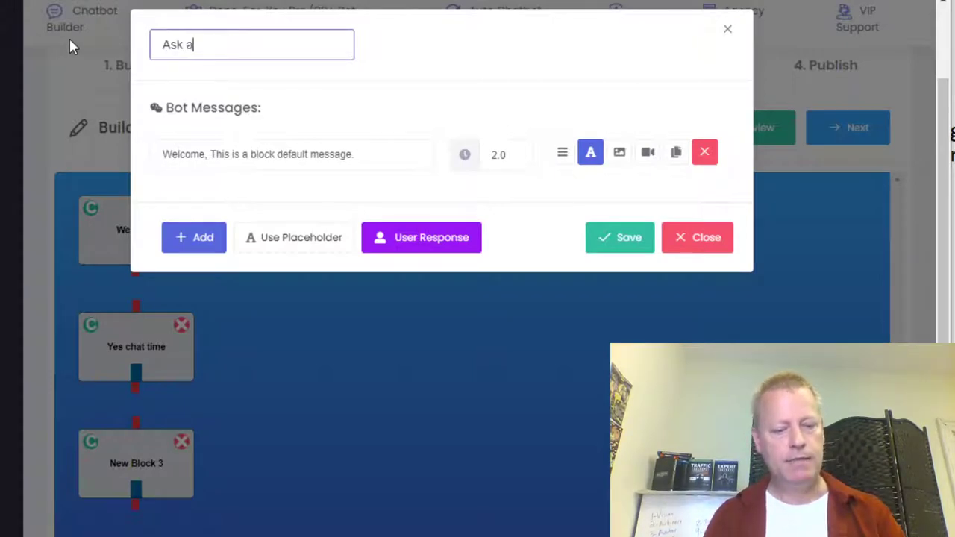
text(bout them)
- Replace the block's default bot message with "I'm so happy to meet you"
click(189, 155)
drag(360, 153, 121, 152)
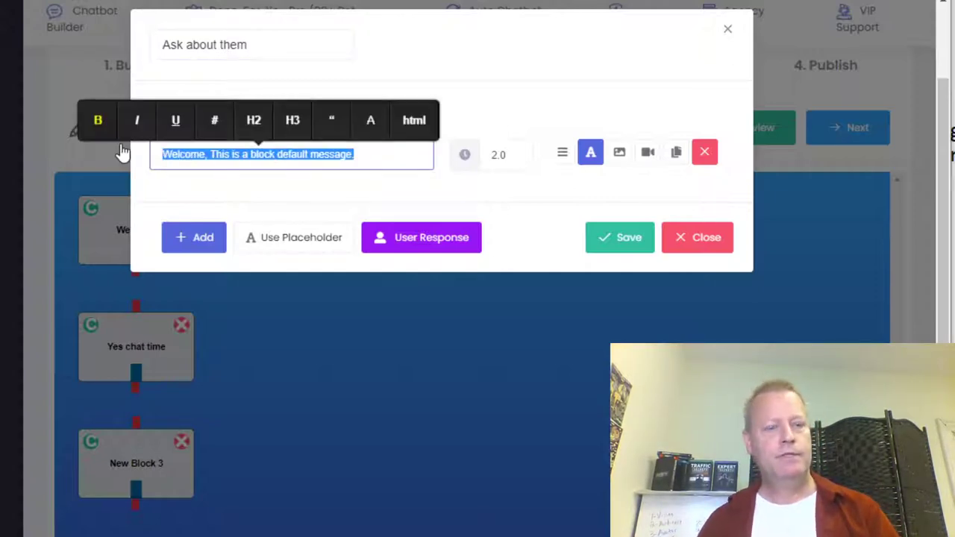
text(I'll)
key(BackSpace)
key(BackSpace)
key(BackSpace)
key(BackSpace)
text(I'm so)
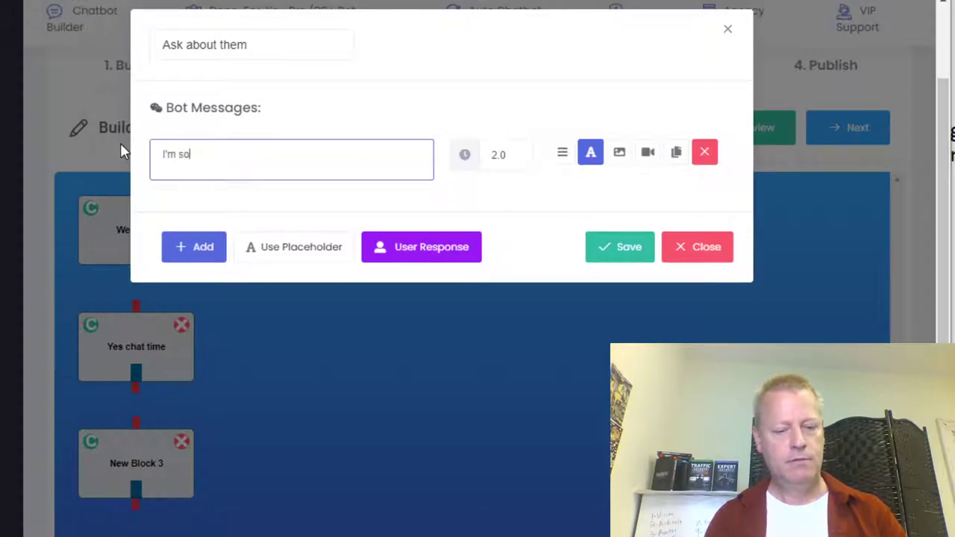
text( happy to meet you)
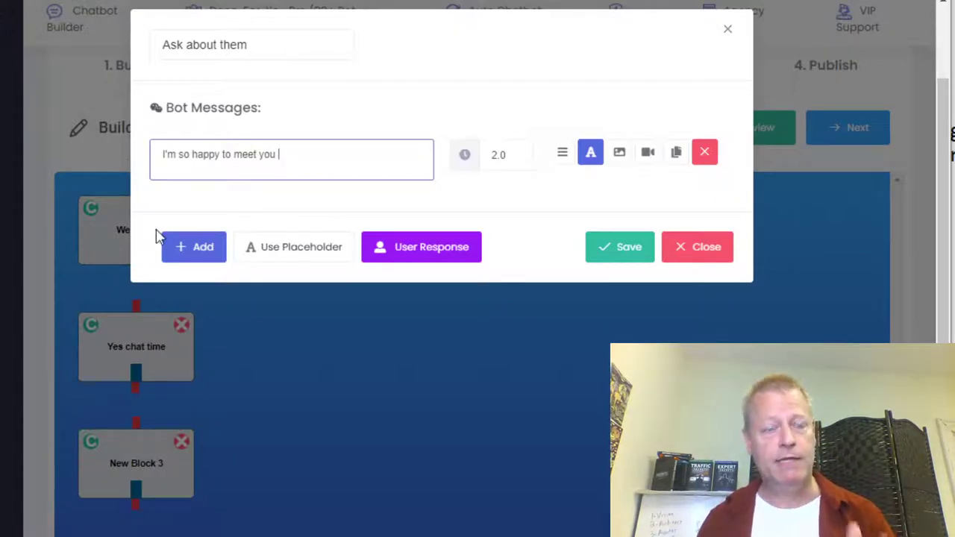
click(287, 254)
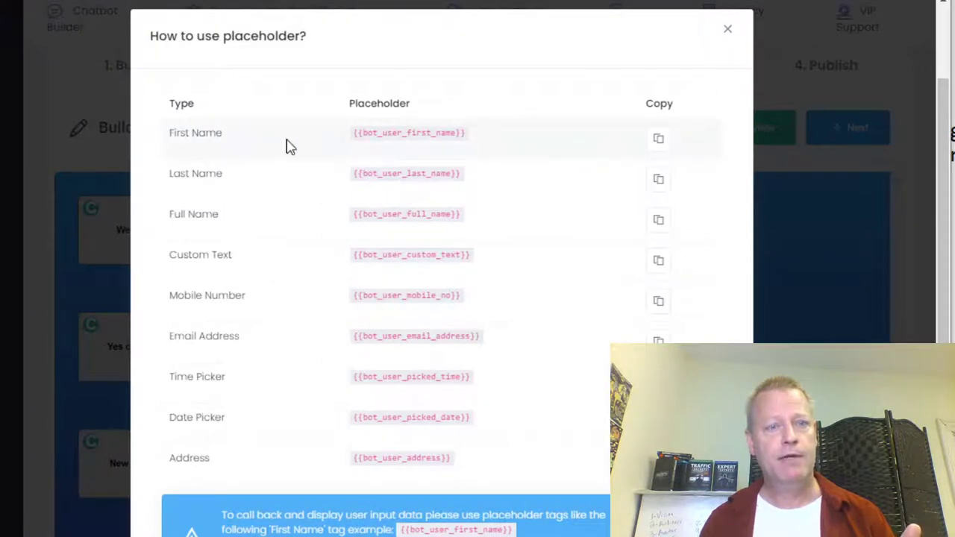
click(652, 142)
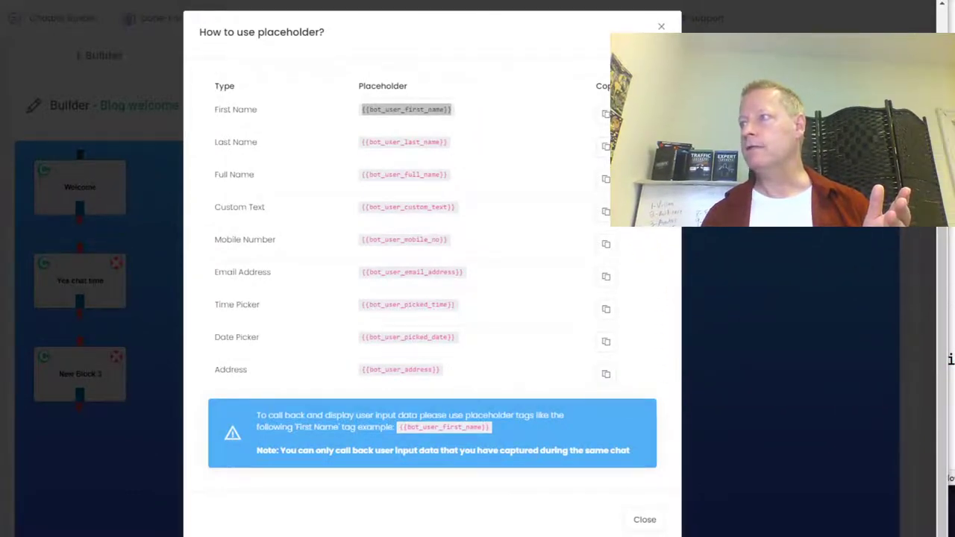
key(alt+Tab)
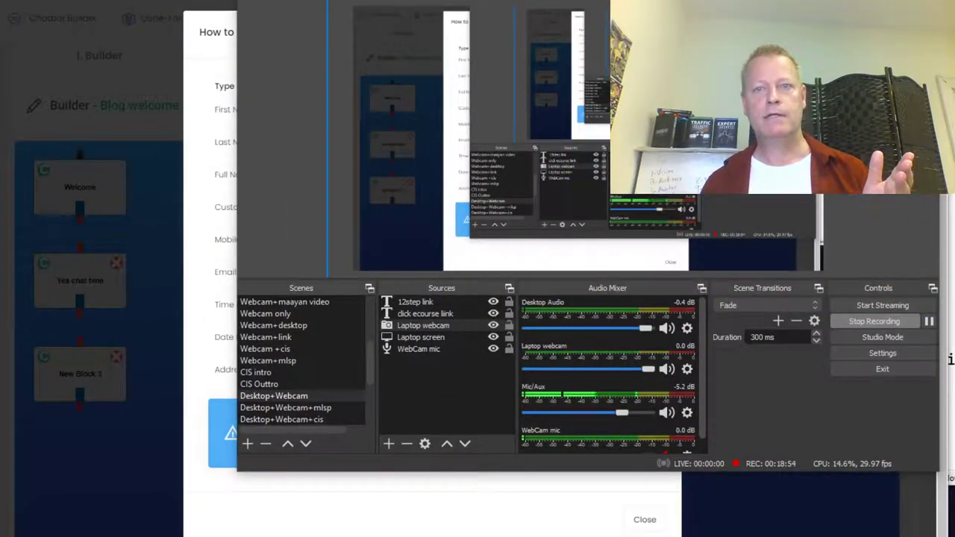
key(alt+Tab)
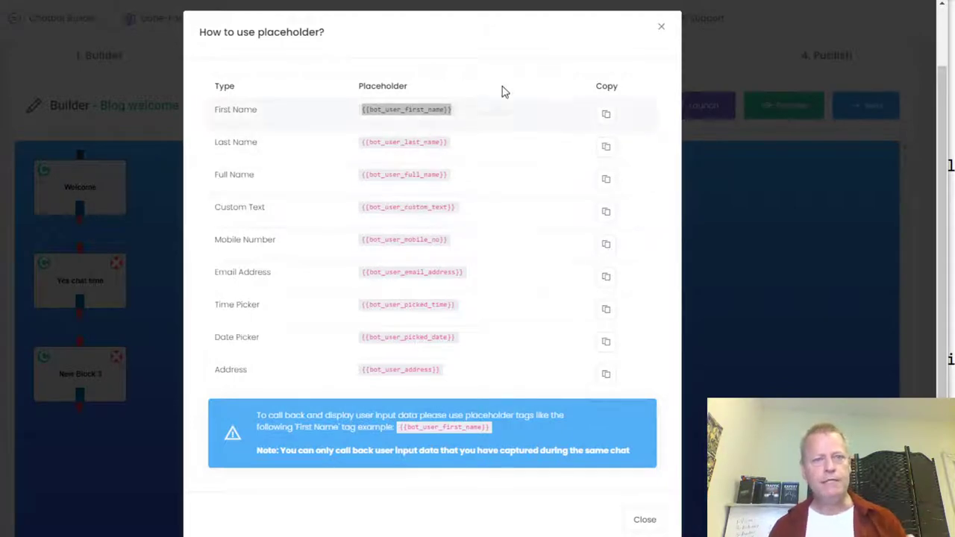
click(662, 29)
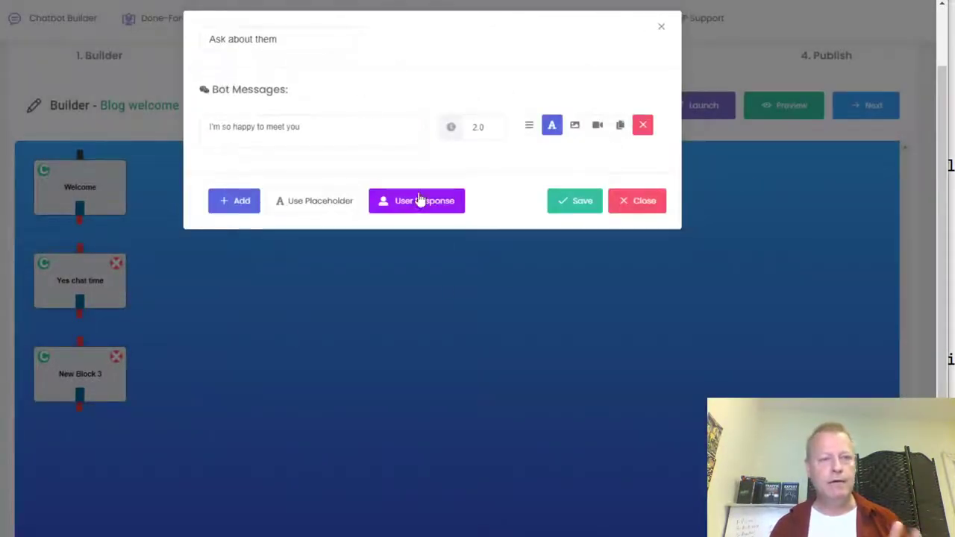
- Copy the First Name placeholder and append it with an exclamation mark to the message, giving "I'm so happy to meet you {{bot_user_first_name}}!"
click(321, 203)
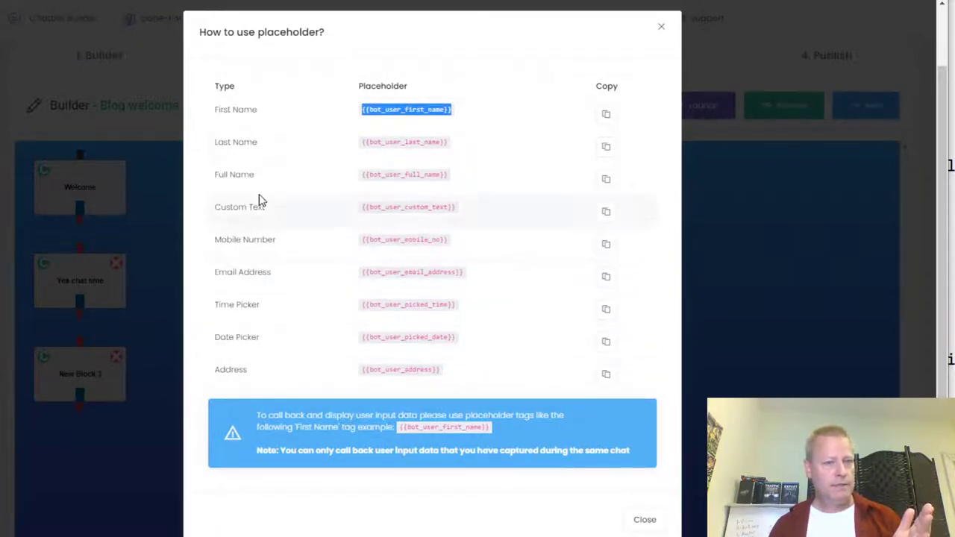
click(606, 115)
click(644, 522)
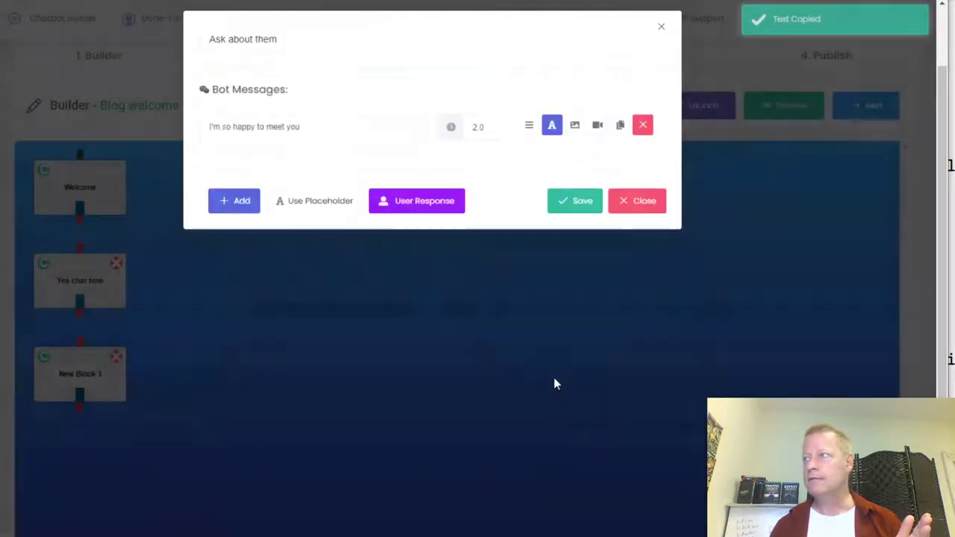
click(355, 130)
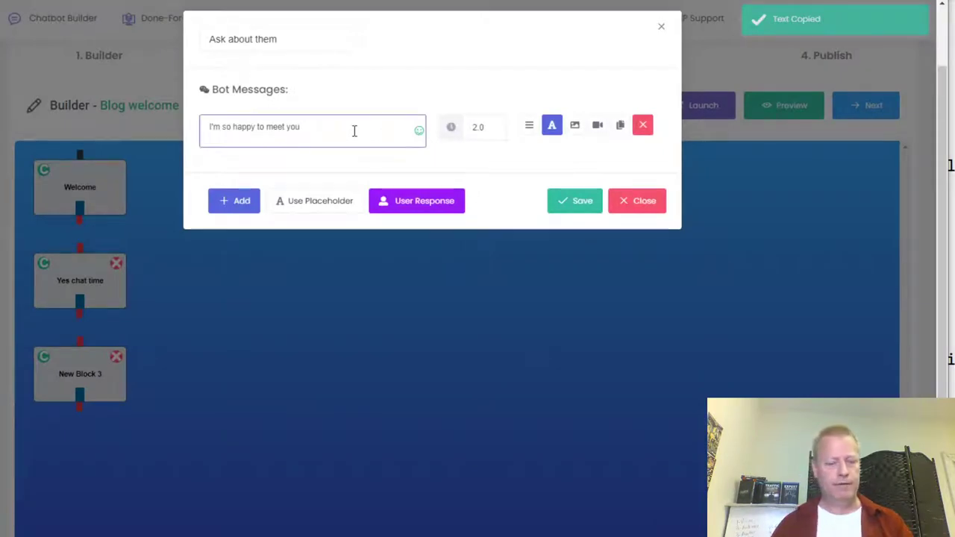
key(ctrl+v)
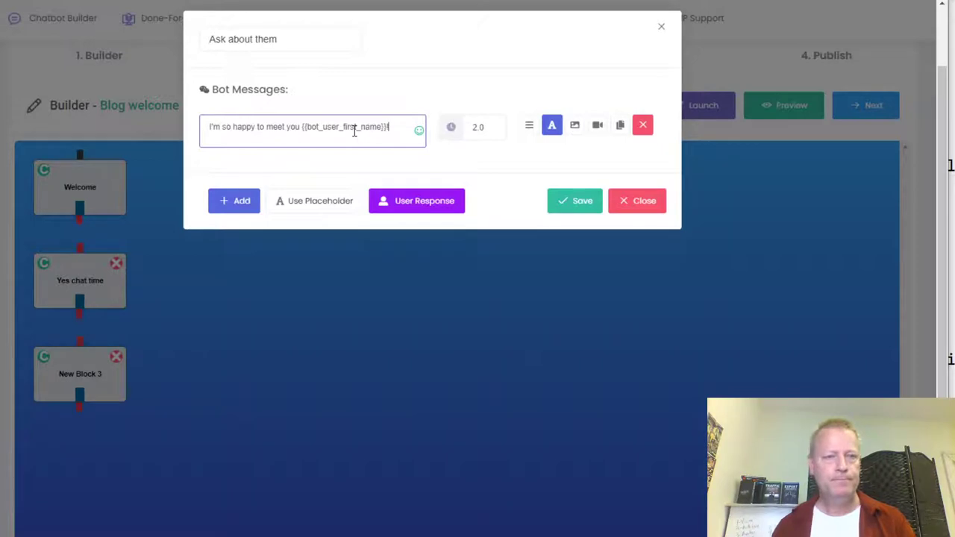
- Add a second bot message reading "If you're like me, you're been building your business online for a while" with a delay of 4
click(237, 202)
click(267, 176)
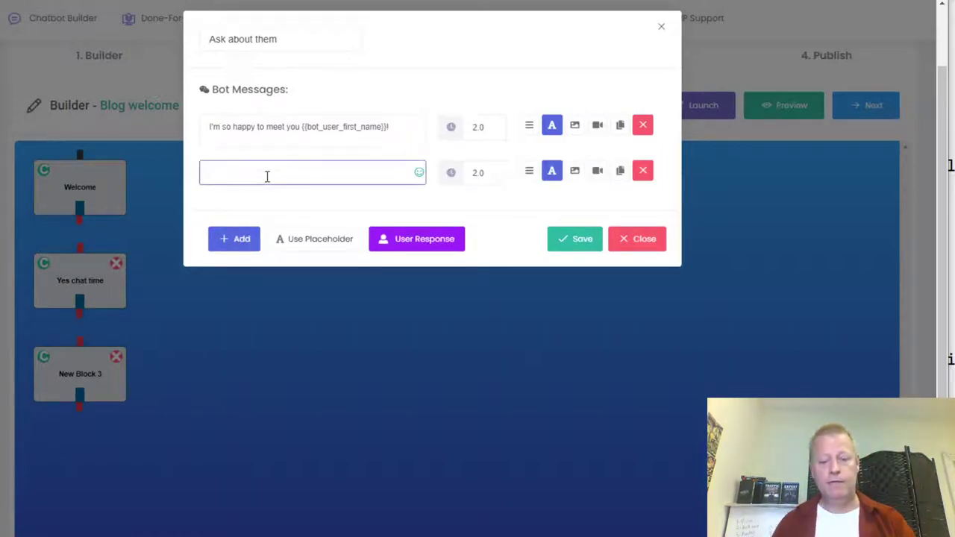
scroll(267, 177, down, 1)
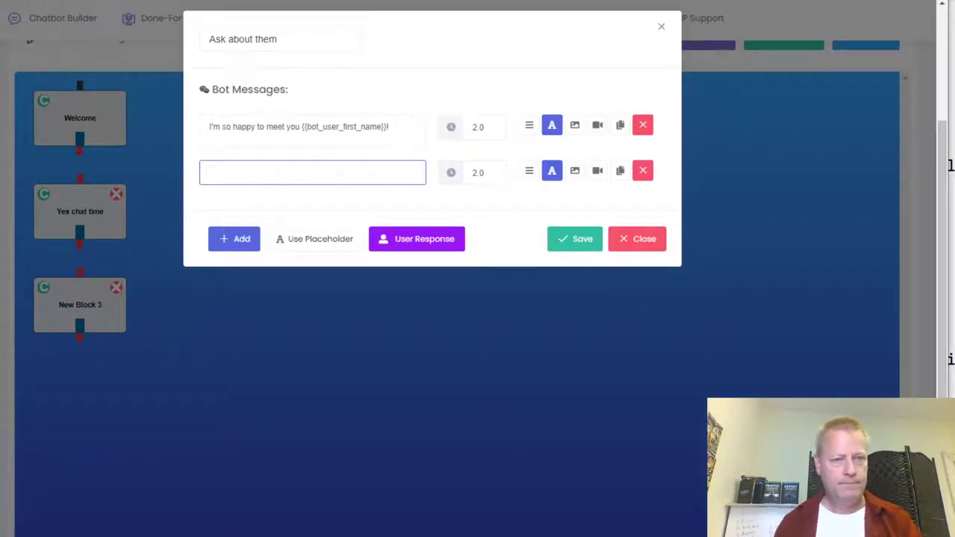
click(266, 169)
text(If you're like )
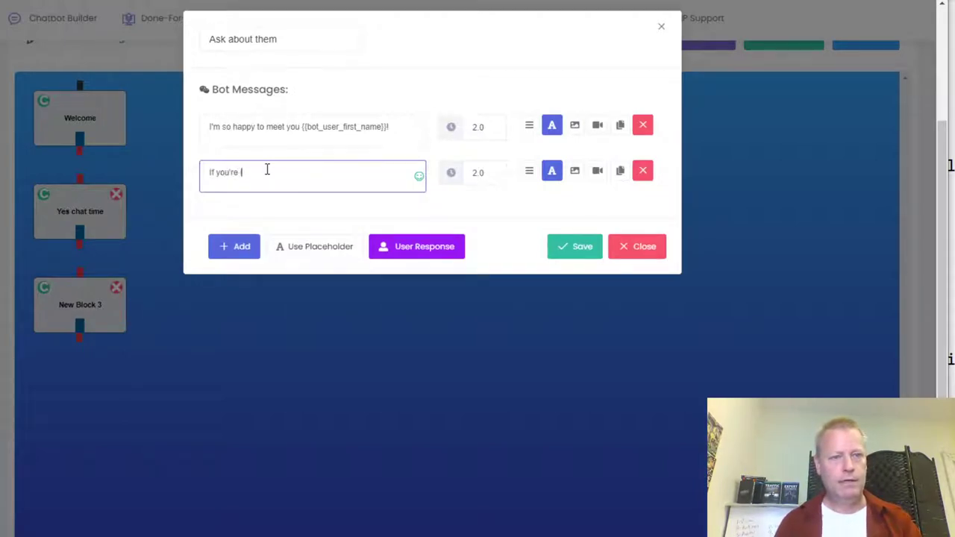
text(me)
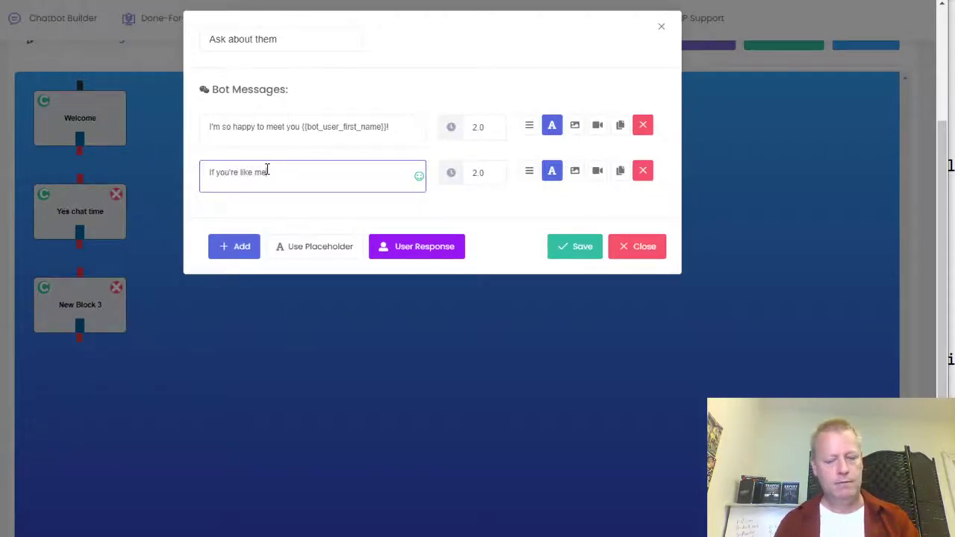
text(, you're been building your business on)
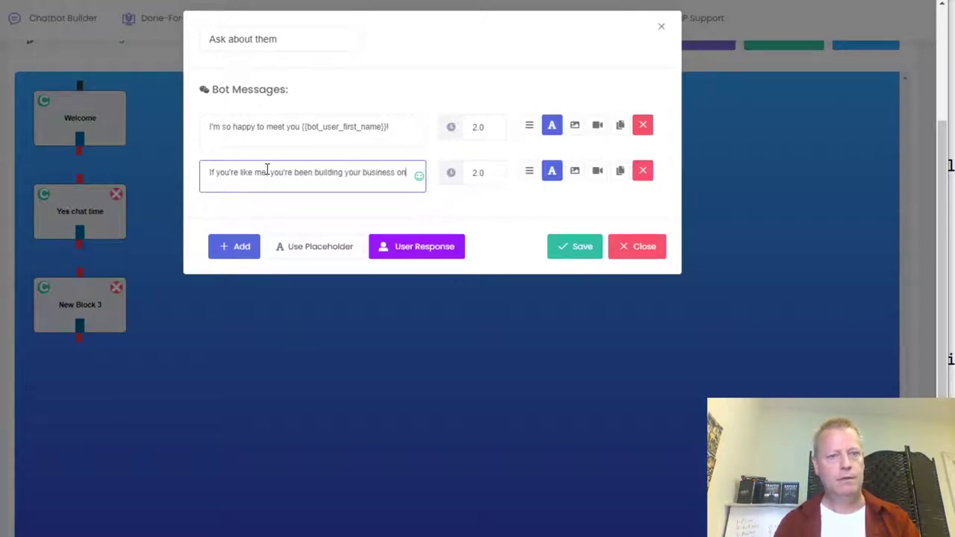
text(line for a while)
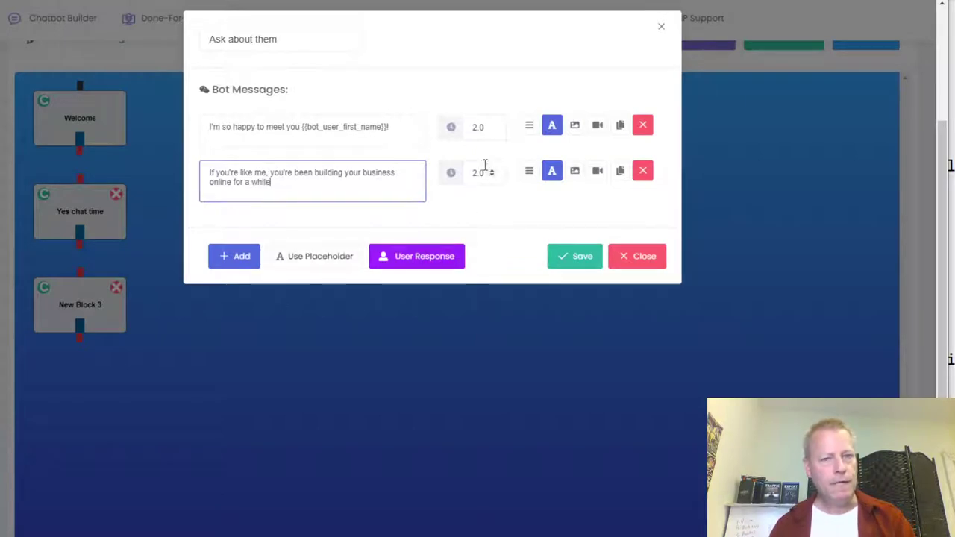
click(492, 173)
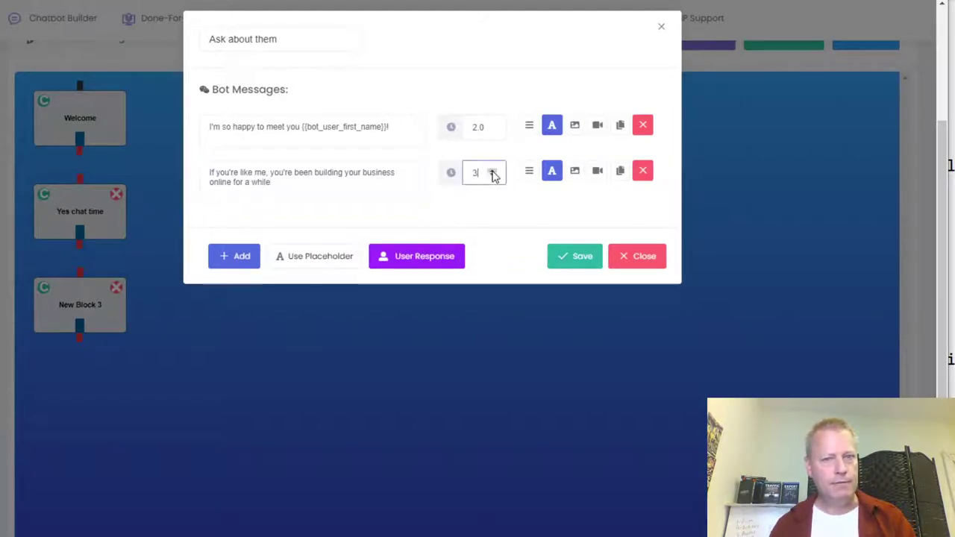
click(492, 172)
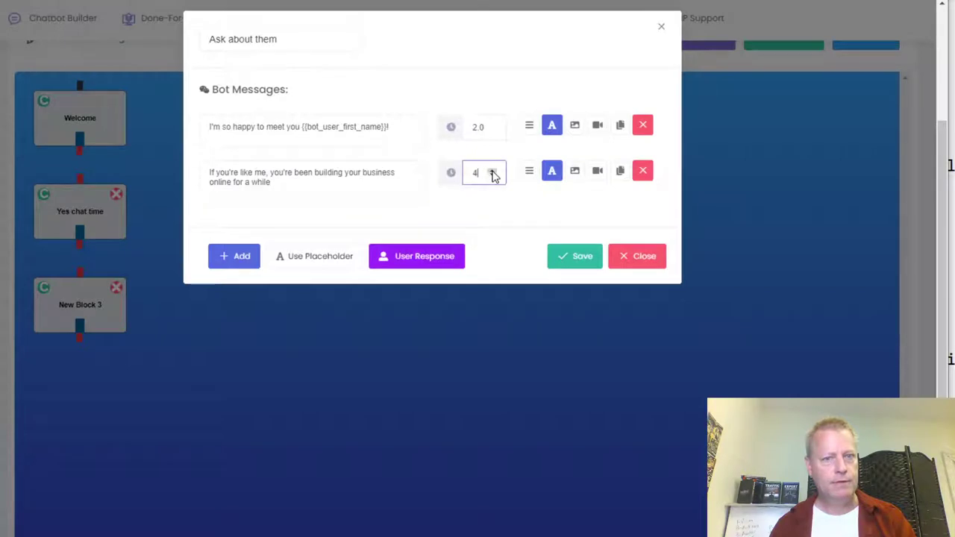
- Add a third bot message asking "What would you say is your number one priority?"
click(244, 261)
click(250, 223)
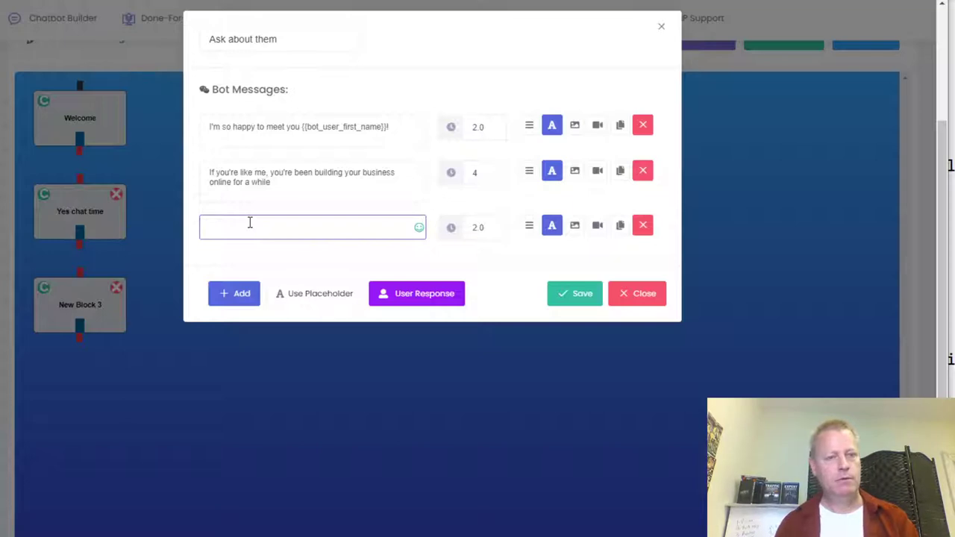
text(Wha)
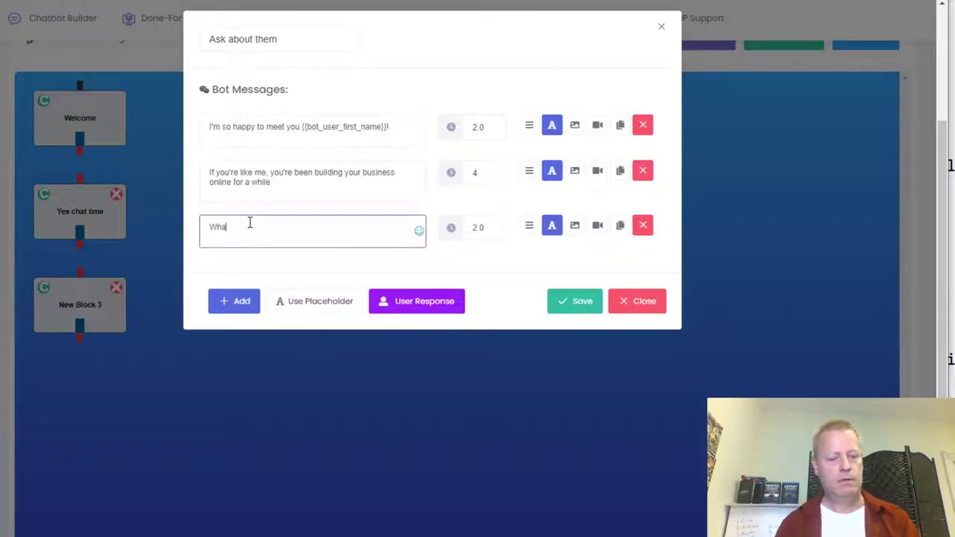
text(t would you say)
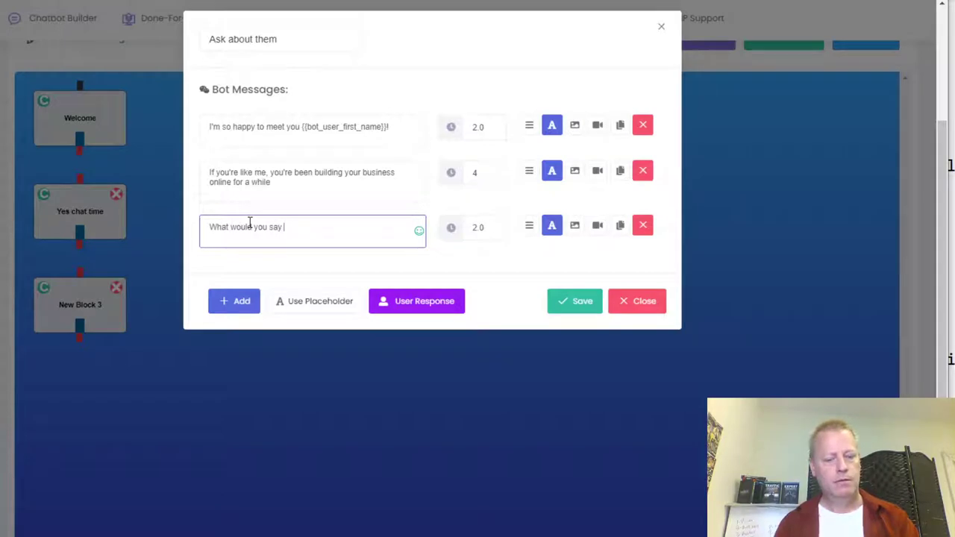
text( is your number one)
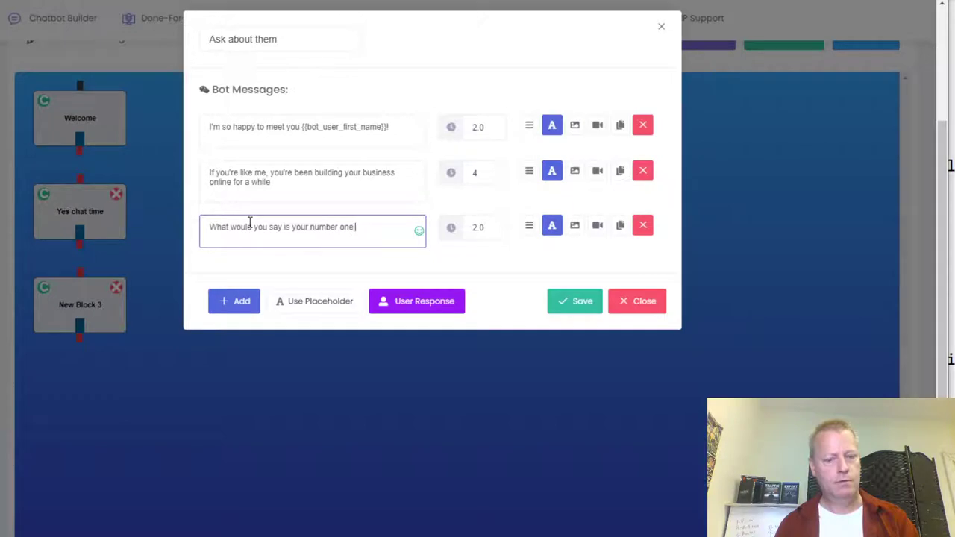
text( priority?)
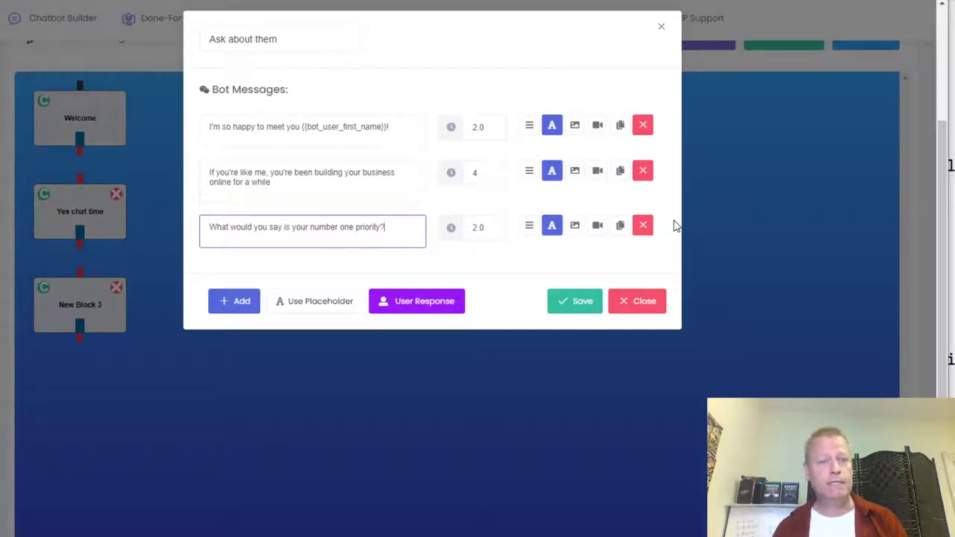
- Set the block's user response input type to Buttons and name the first option "Lead Generation"
click(420, 309)
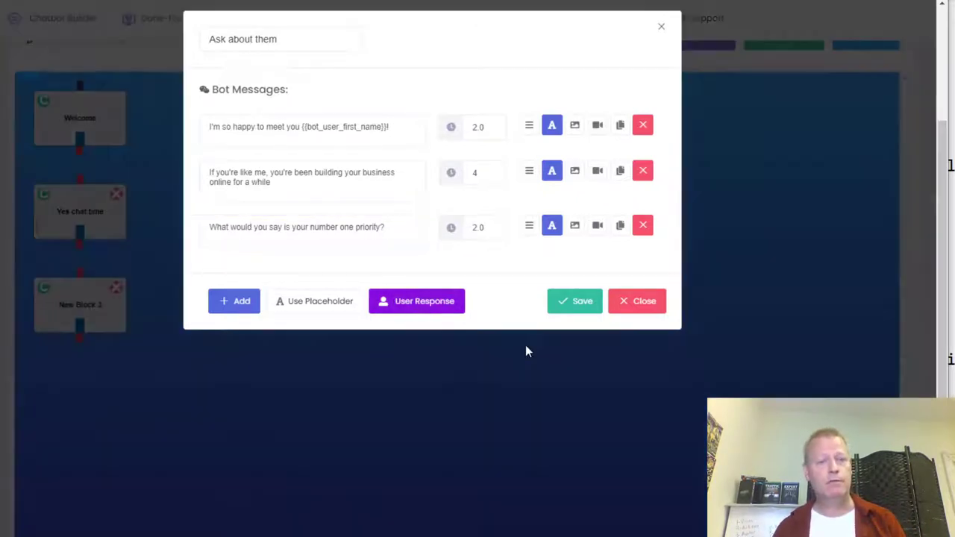
click(332, 102)
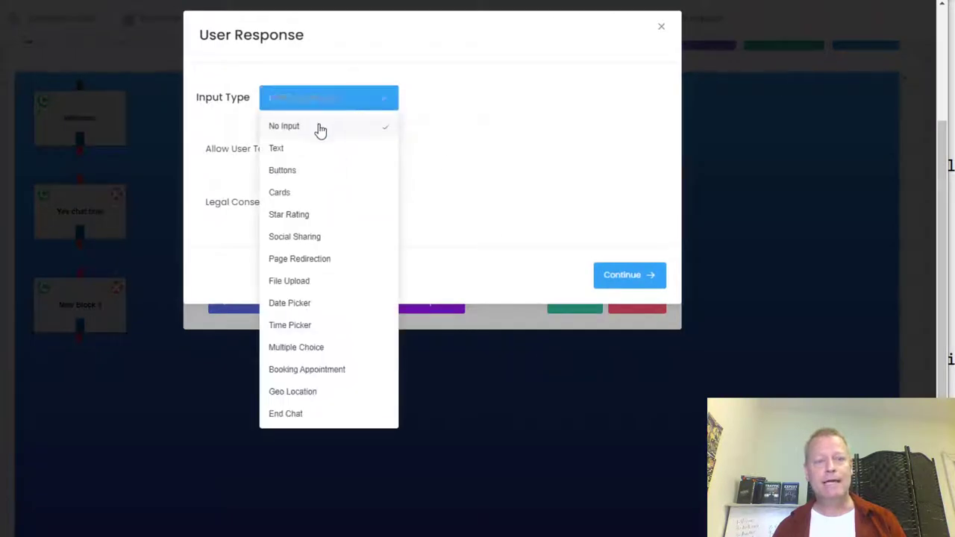
click(297, 175)
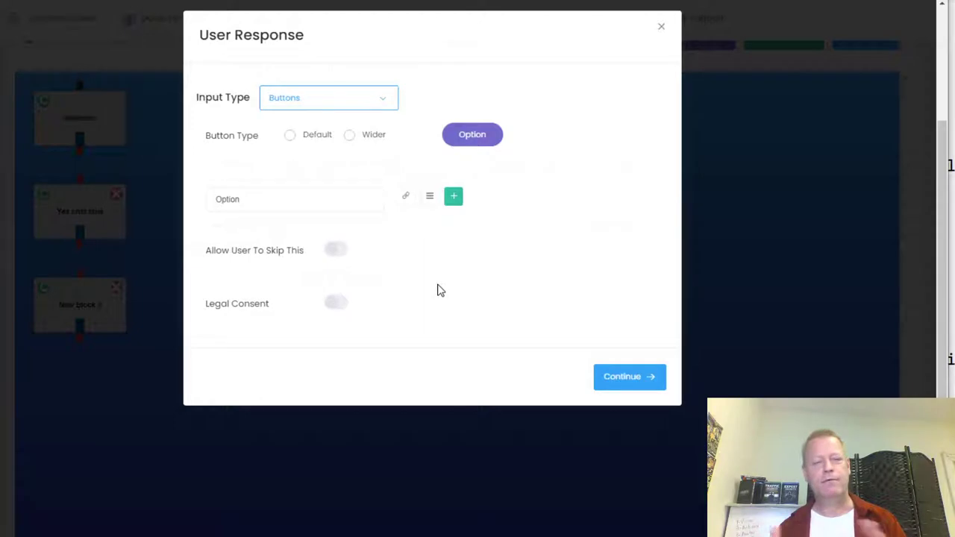
drag(264, 200, 157, 194)
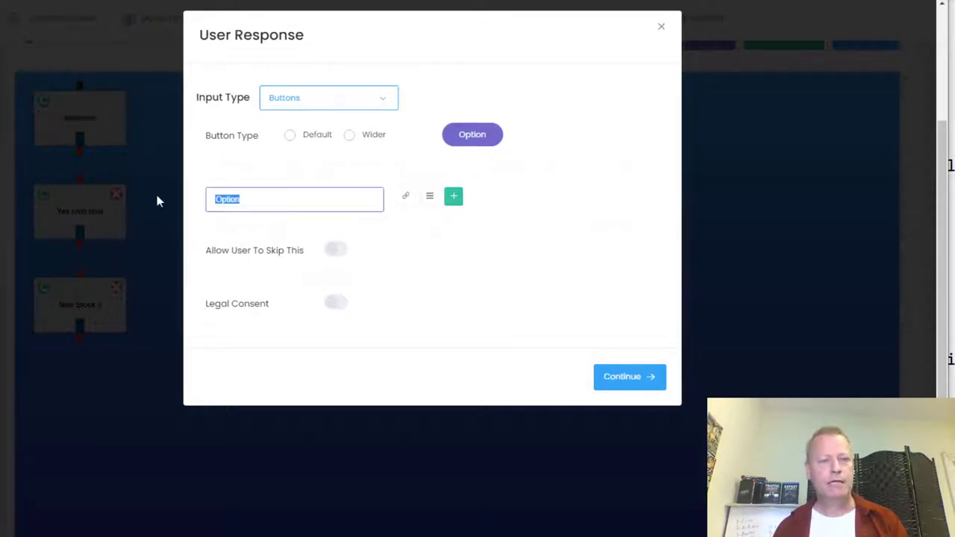
text(Lead)
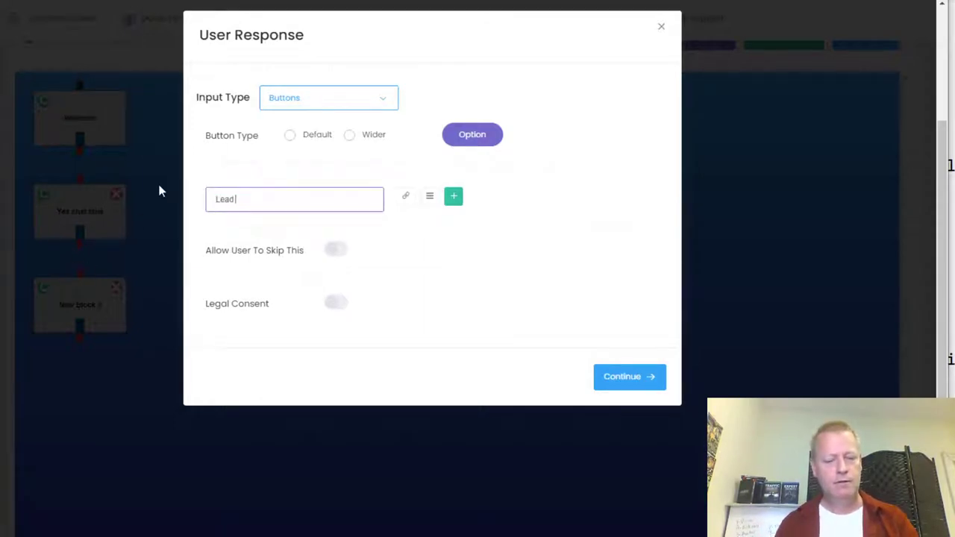
text( Generation)
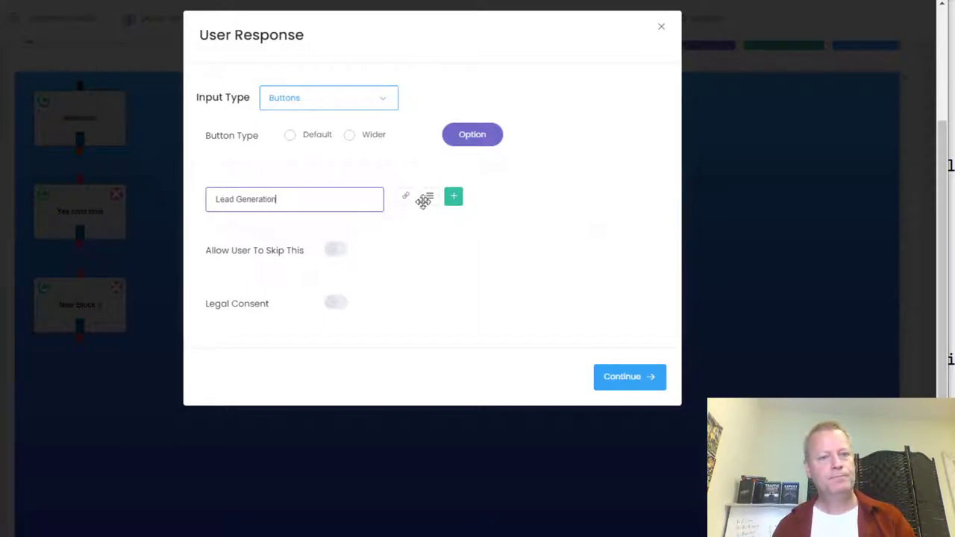
- Add two more button options named "Closing Sales" and "Growing fans"
click(454, 197)
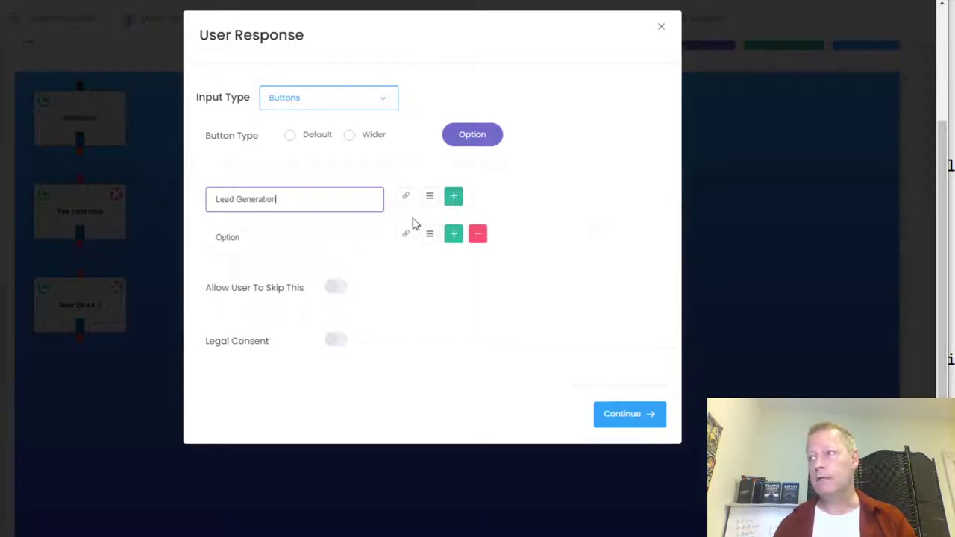
drag(268, 239, 183, 241)
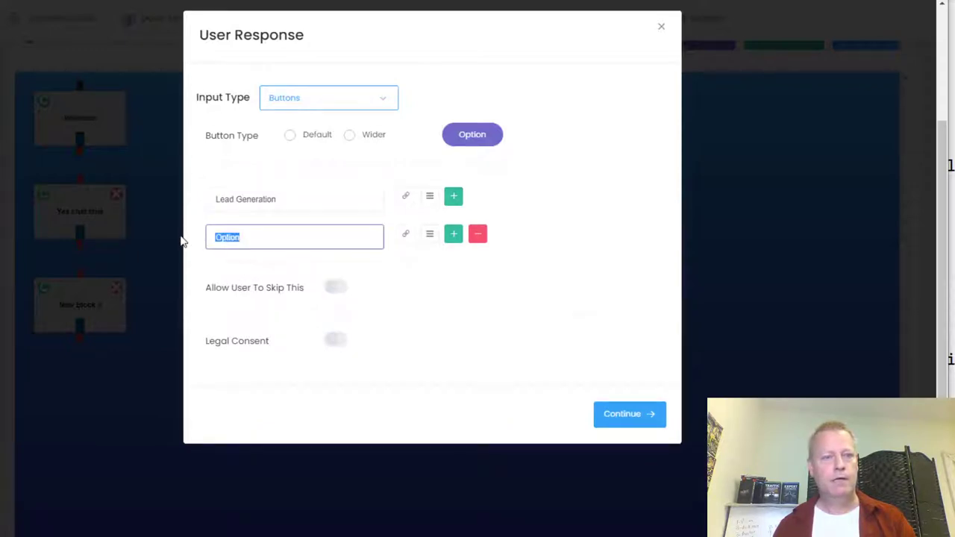
text(Sales)
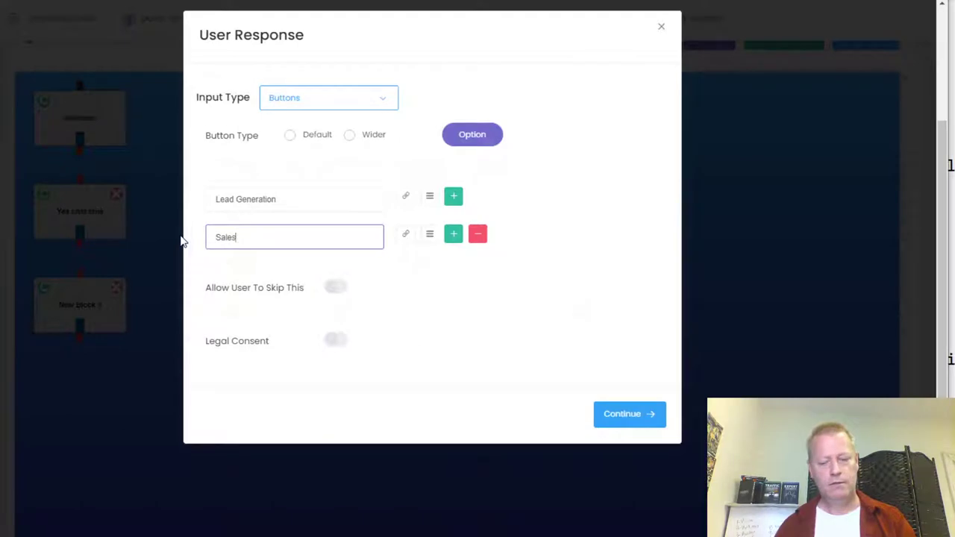
text(Closing)
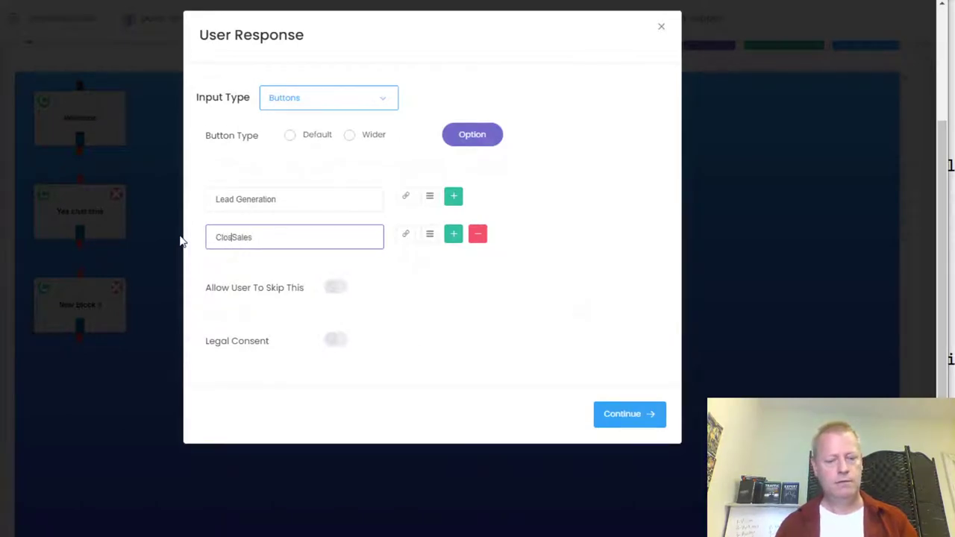
click(454, 234)
drag(259, 275, 179, 274)
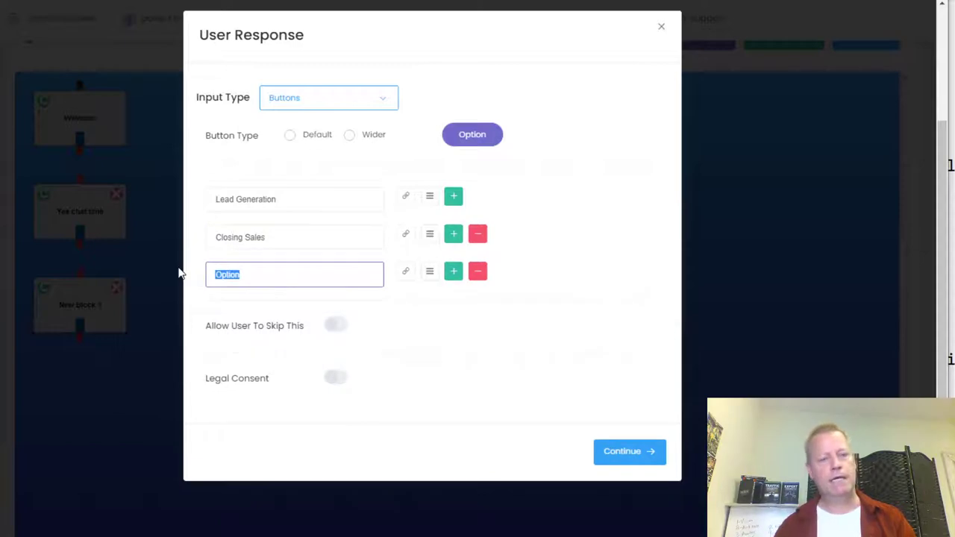
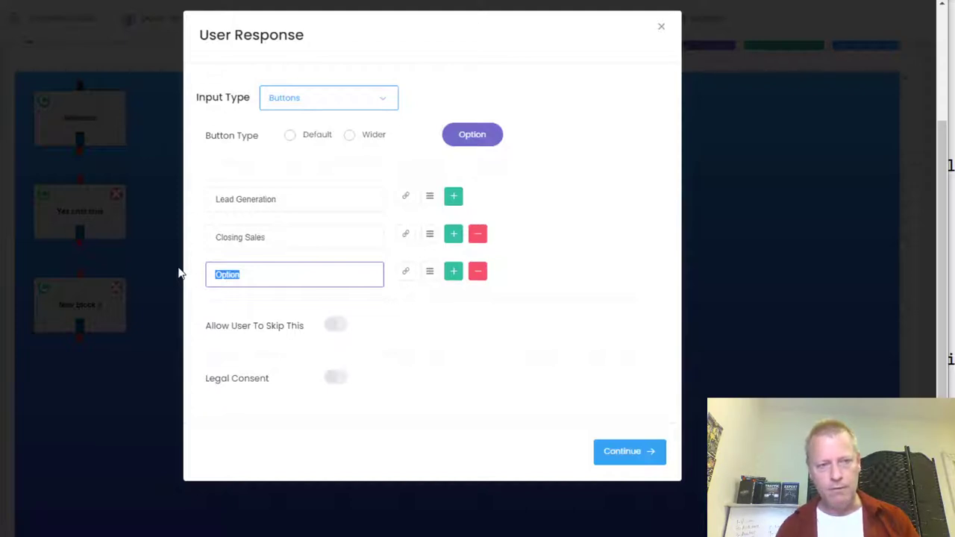
text(G)
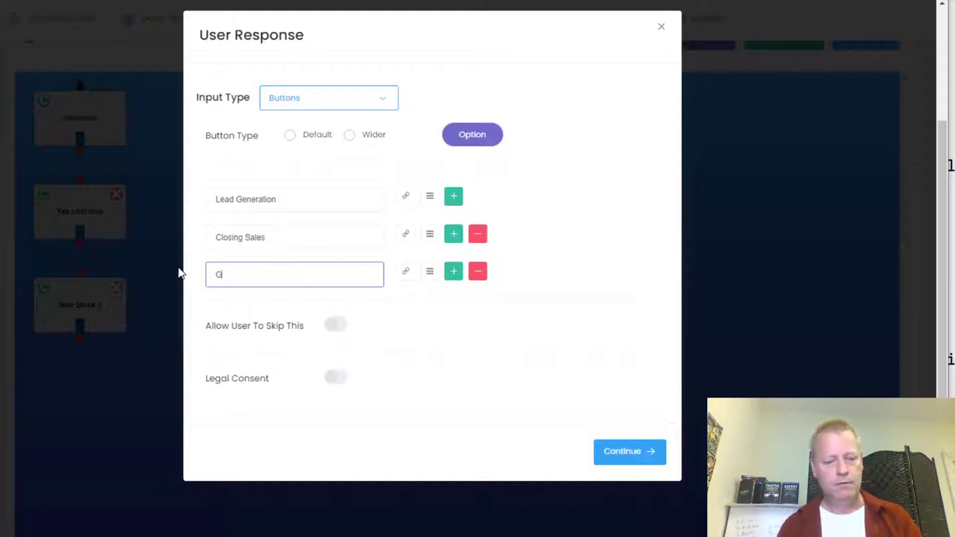
text(rowing fans)
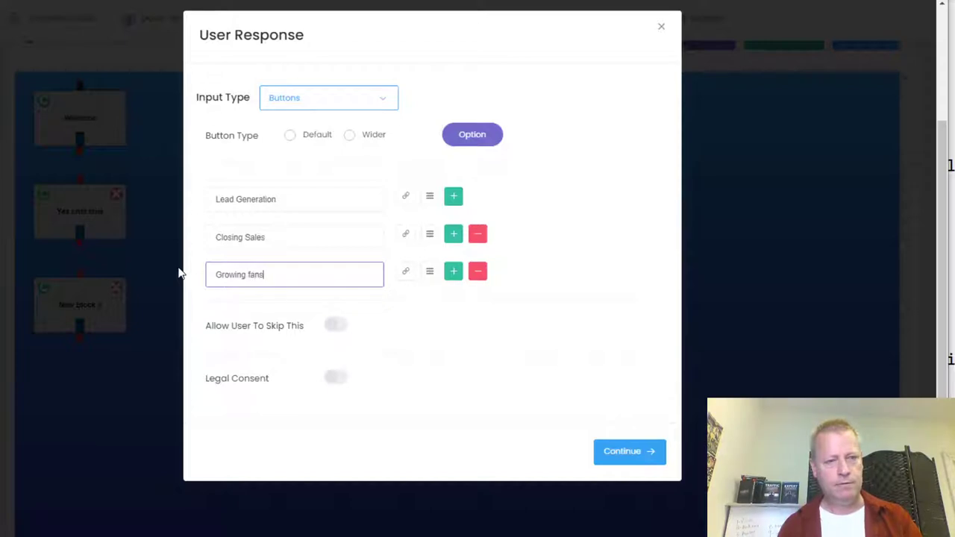
- Add a fourth button option named "Building list" and a fifth named "Something else"
click(455, 273)
drag(268, 311, 187, 314)
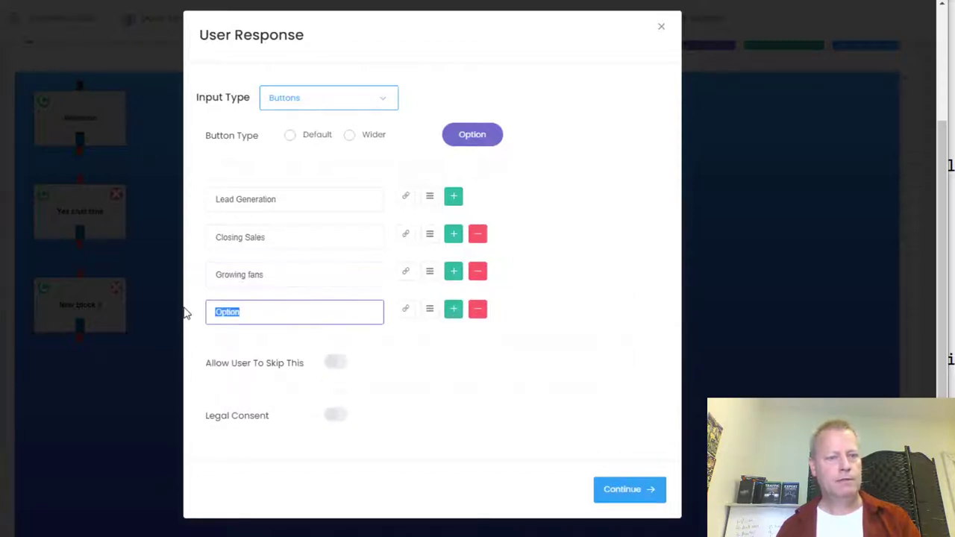
text(Building list)
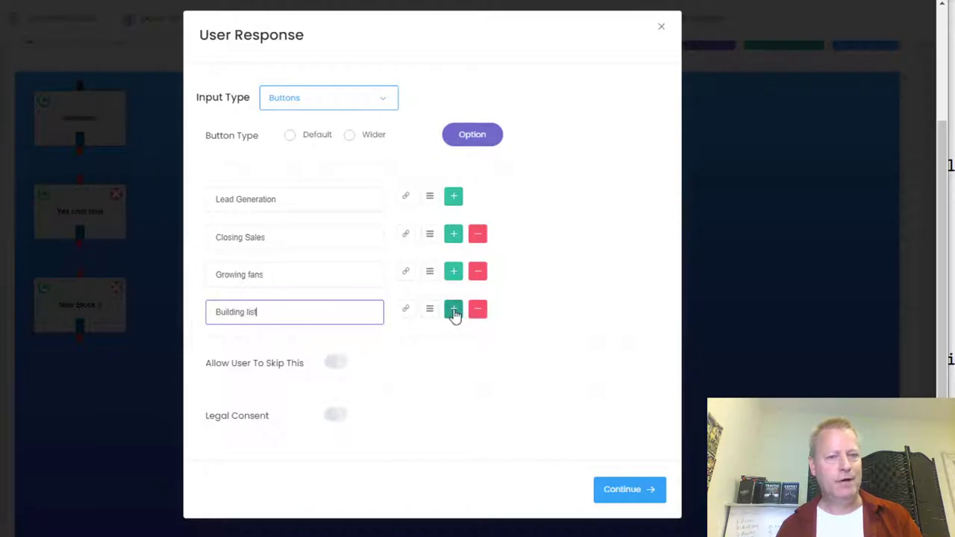
click(454, 309)
click(258, 348)
text(S)
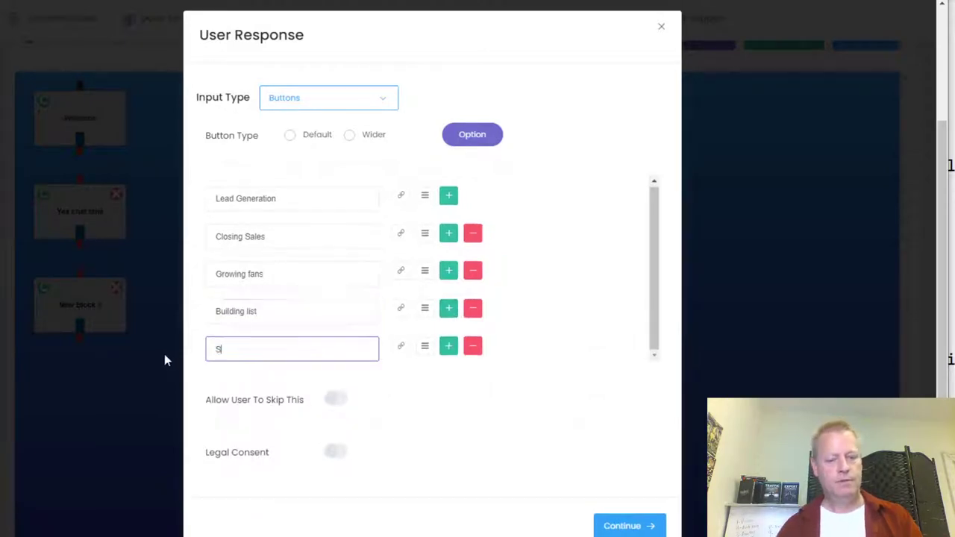
text(omething else)
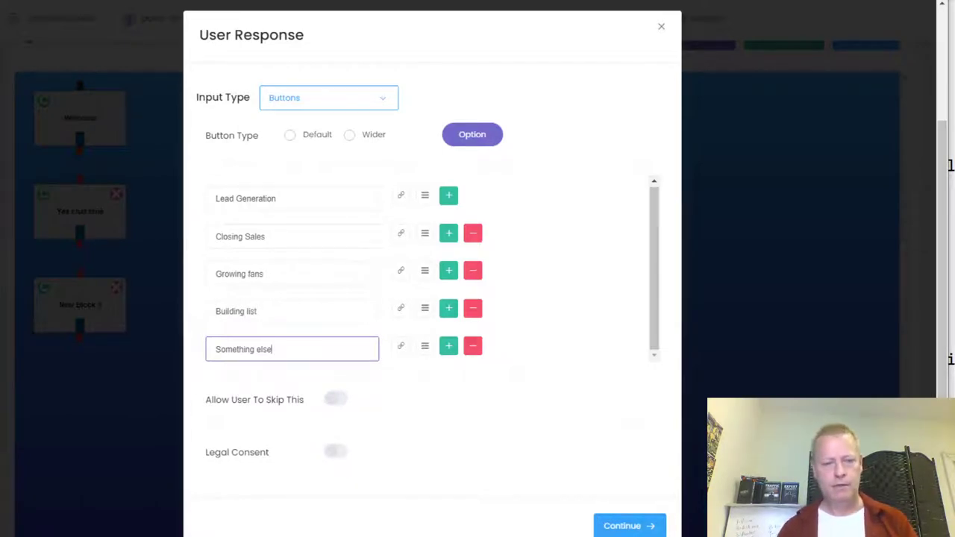
- Switch to Snipping Tool, capture the list of five button options, and move the snip window off the bot editor
key(alt+Tab)
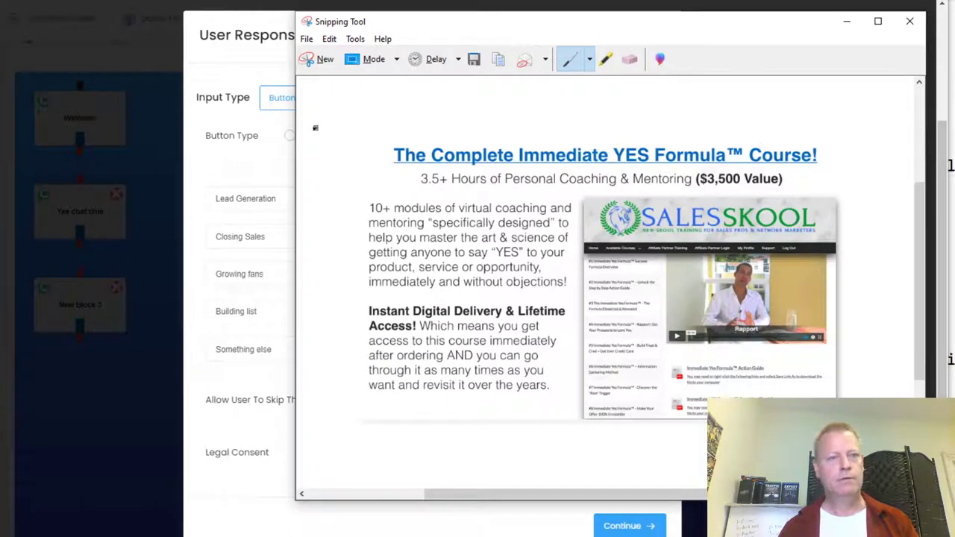
click(326, 59)
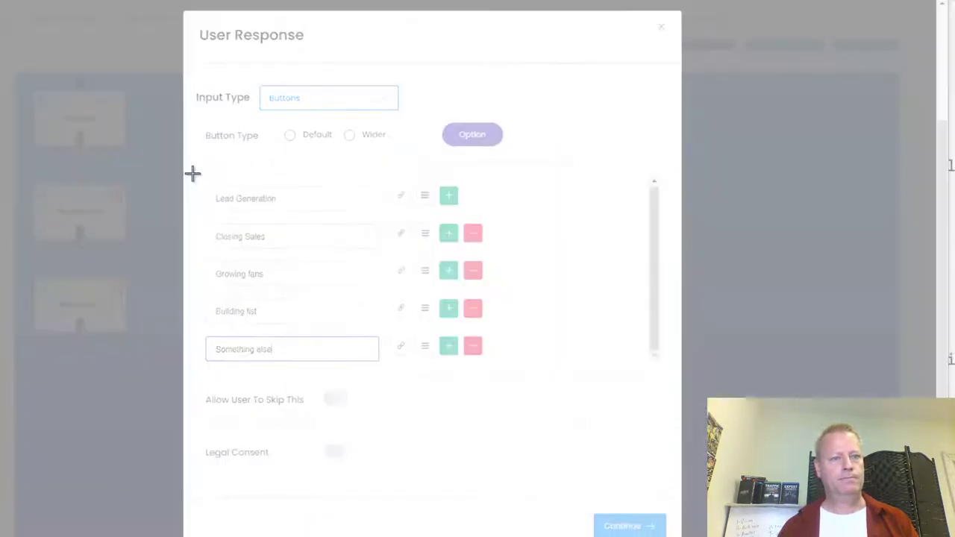
drag(193, 172, 527, 393)
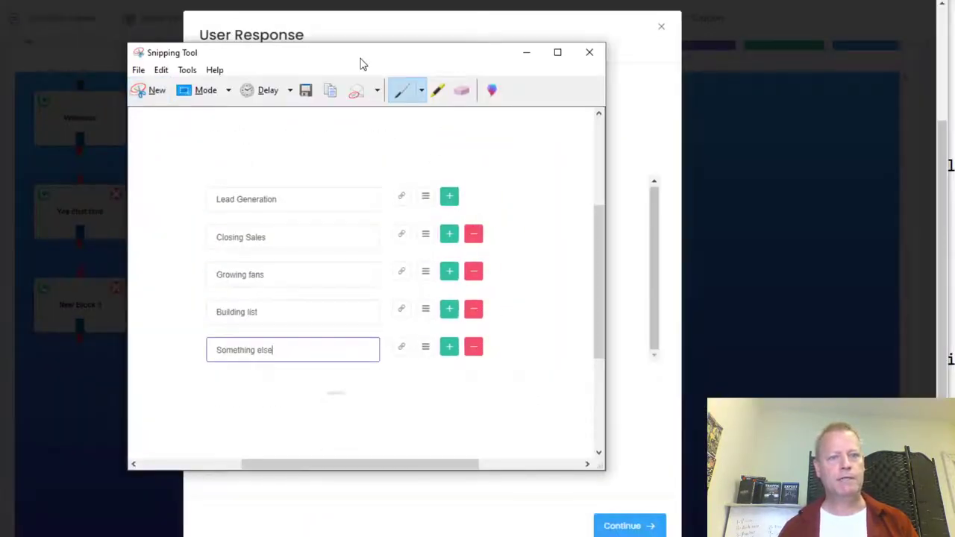
drag(365, 62, 954, 141)
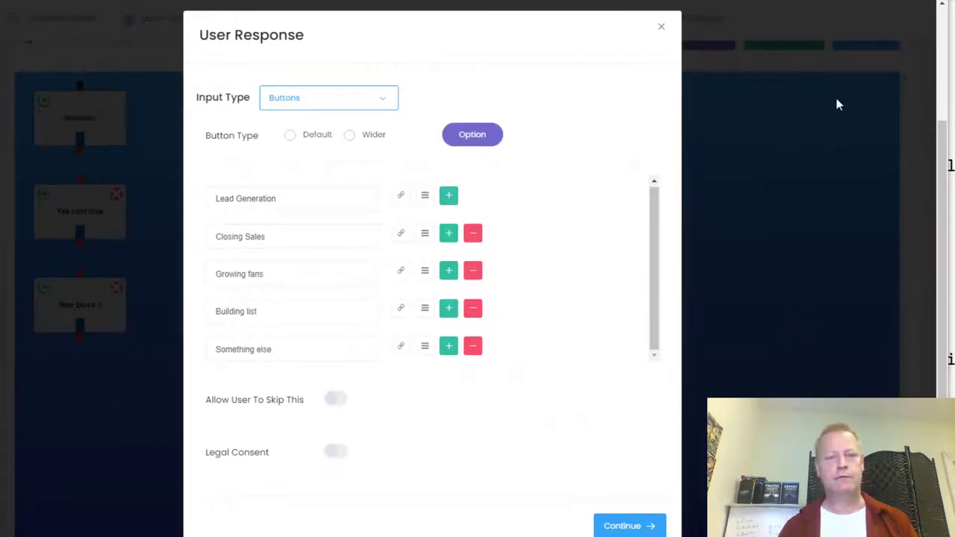
- Accept the five button responses and save the "Ask about them" block
click(629, 526)
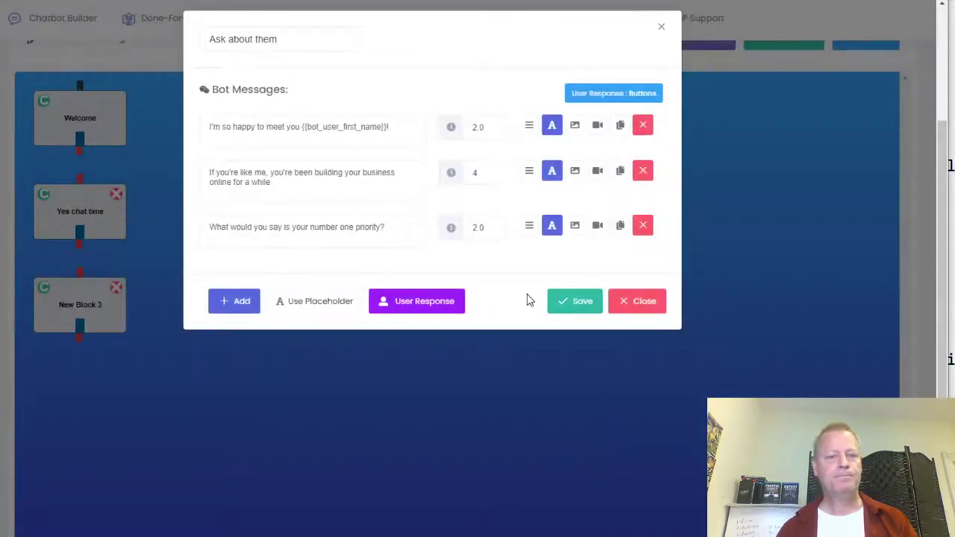
click(567, 302)
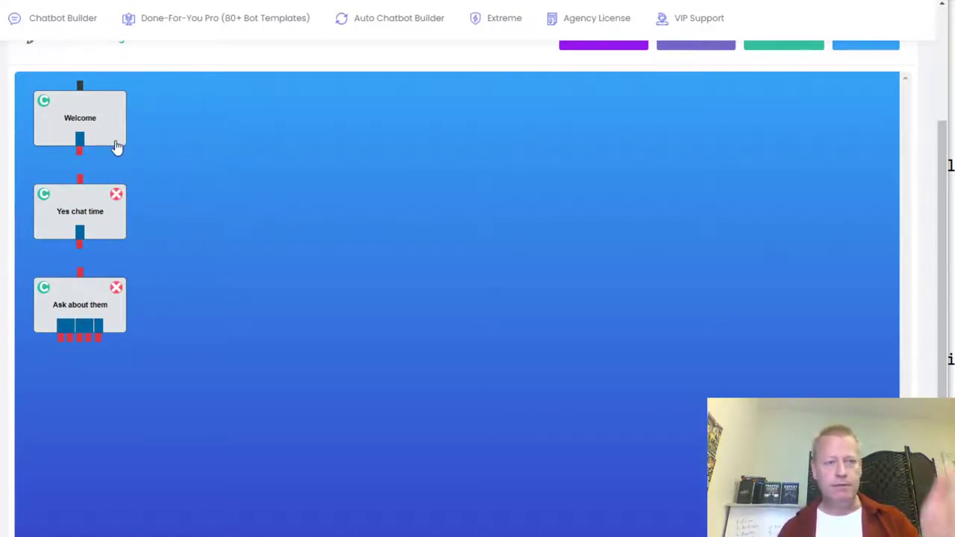
- Spread the blocks apart and connect Welcome to "Yes chat time" and "Yes chat time" to "Ask about them"
drag(98, 214, 486, 136)
drag(98, 301, 303, 133)
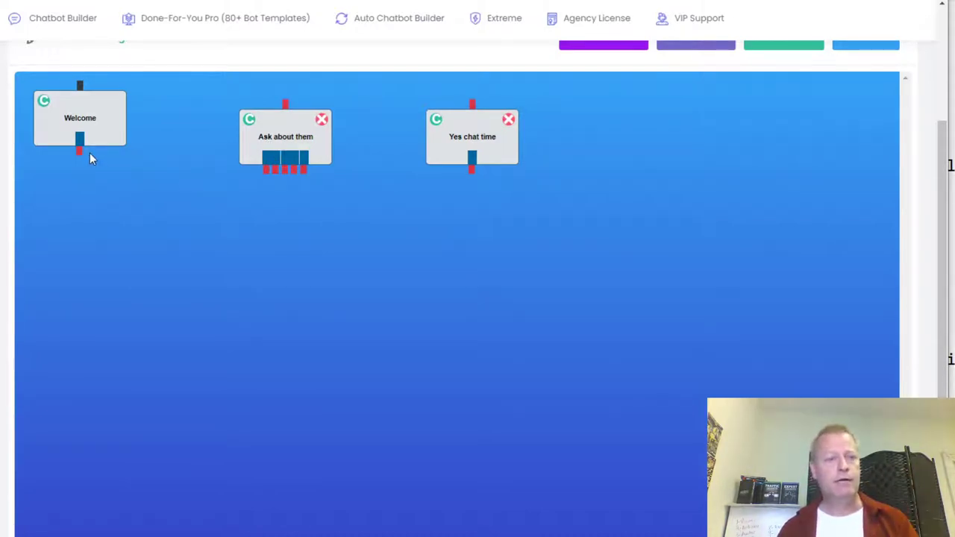
drag(79, 159, 471, 112)
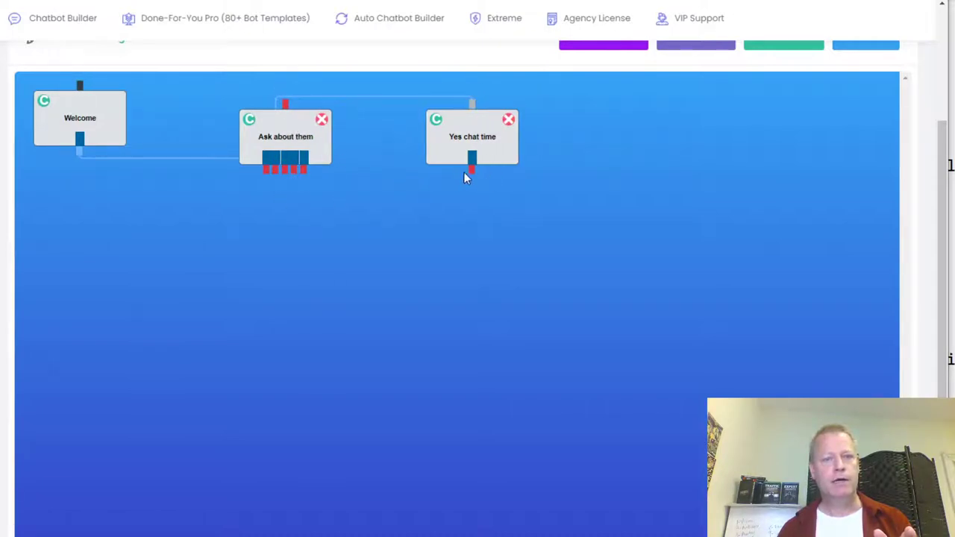
drag(473, 173, 287, 112)
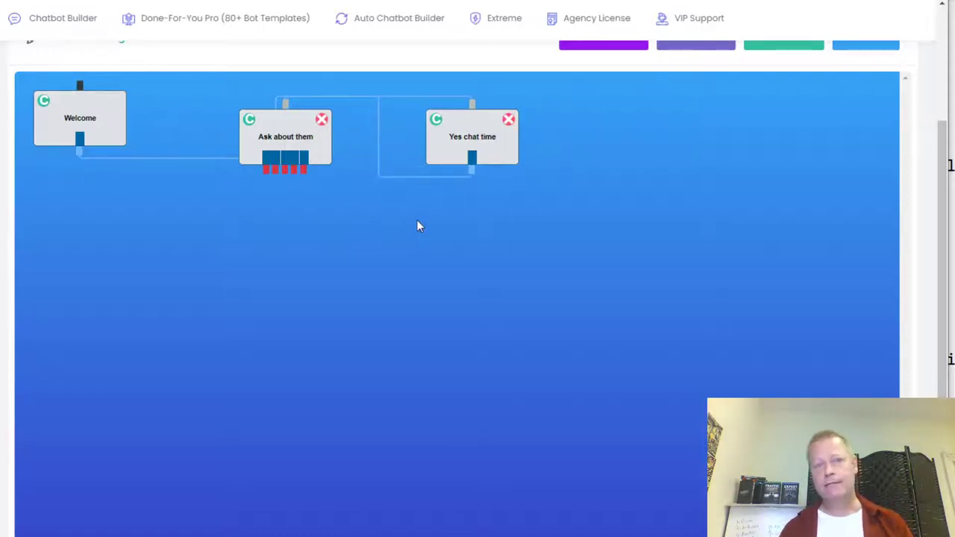
- Rearrange the connected blocks into a vertical column under Welcome, with "Yes chat time" above "Ask about them"
drag(309, 154, 110, 331)
drag(454, 146, 61, 221)
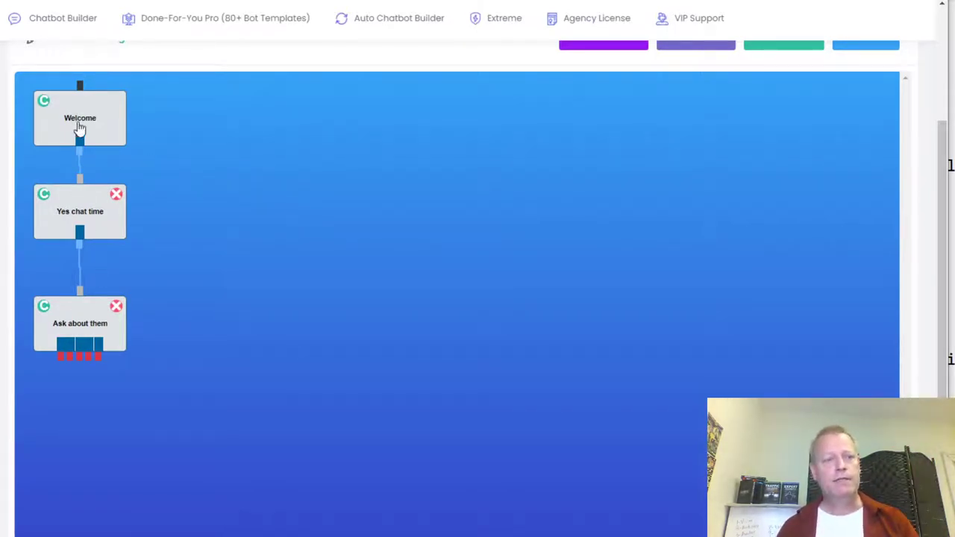
drag(106, 324, 107, 303)
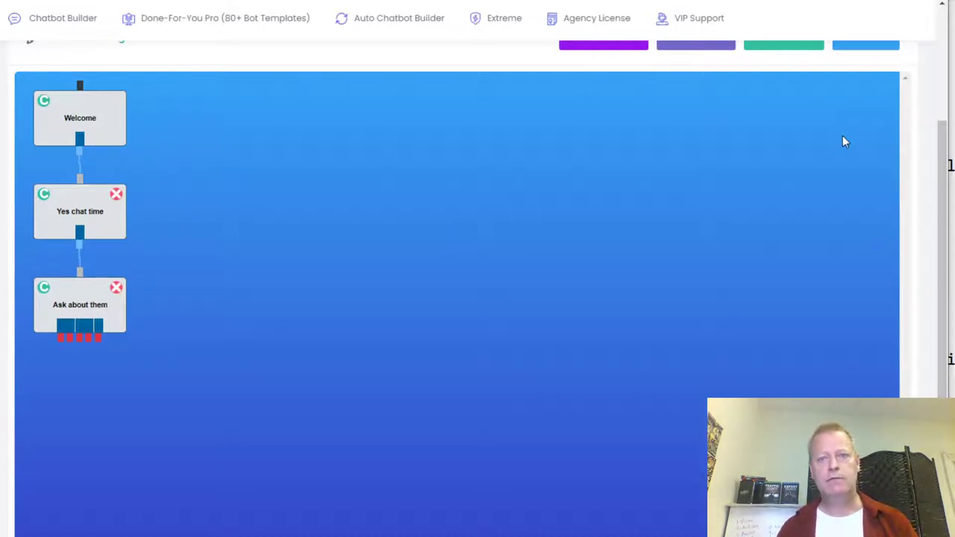
- Preview the bot by answering "Sure" and submitting a first name up to the priority question, and close the preview
scroll(843, 141, up, 1)
click(796, 113)
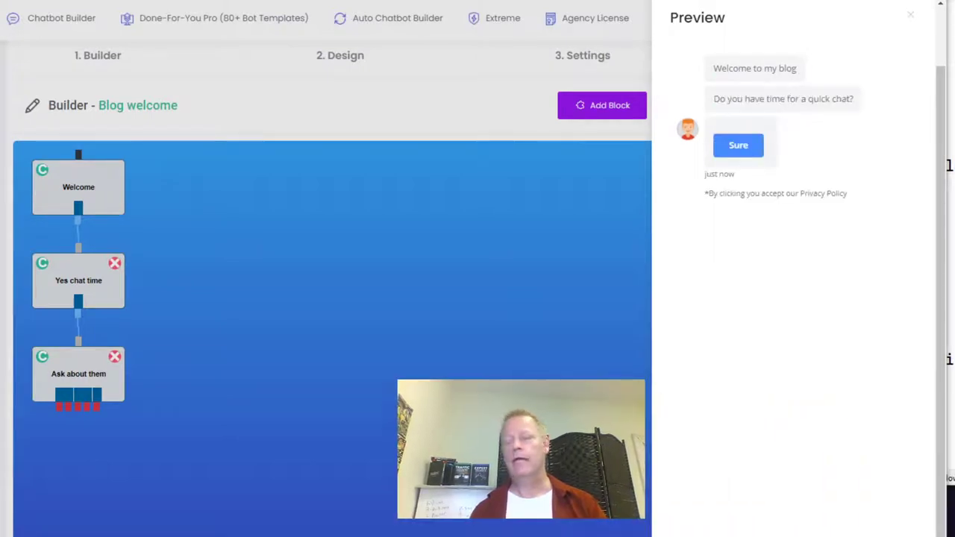
click(736, 152)
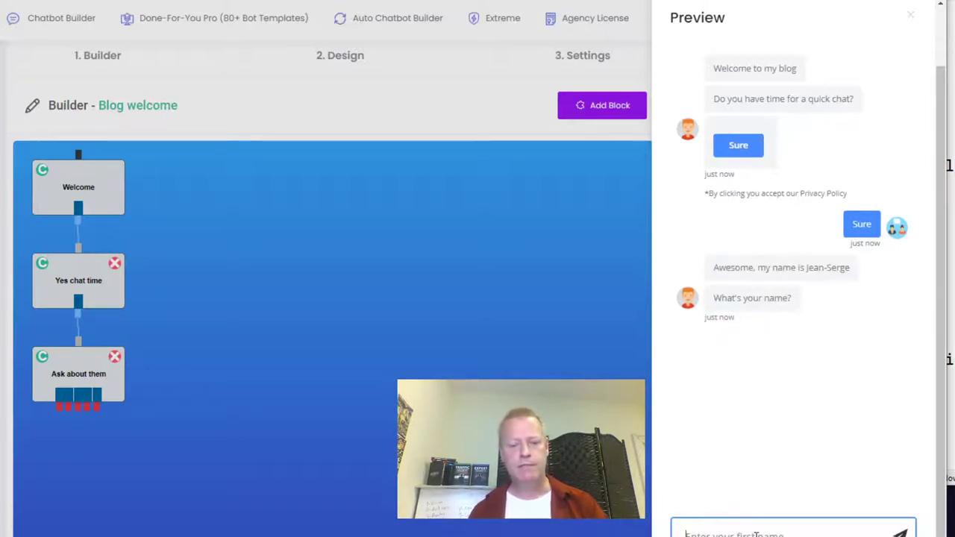
text(d)
key(Return)
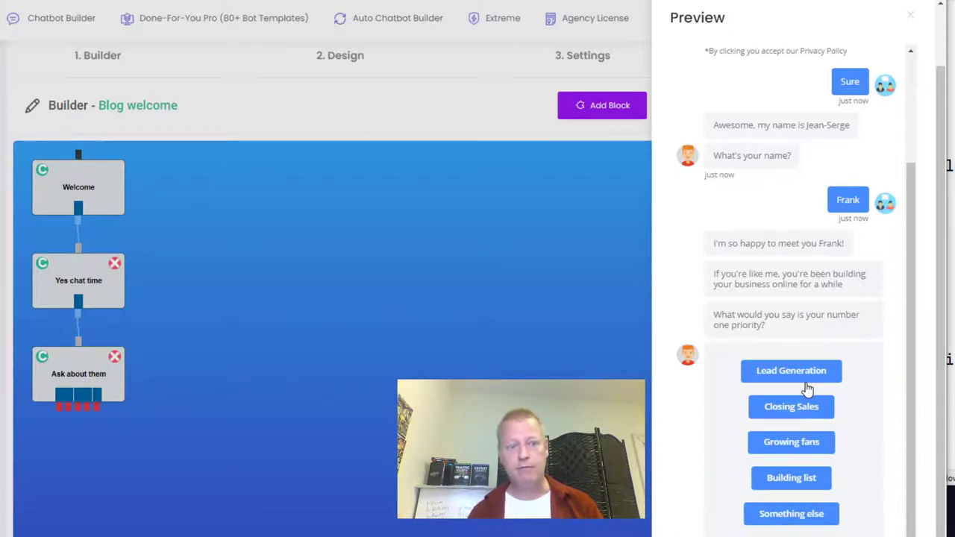
click(365, 317)
- Move the Welcome, "Yes chat time" and "Ask about them" blocks to the middle of the canvas, keeping them in a column
drag(78, 186, 476, 187)
drag(80, 284, 471, 285)
drag(94, 371, 455, 370)
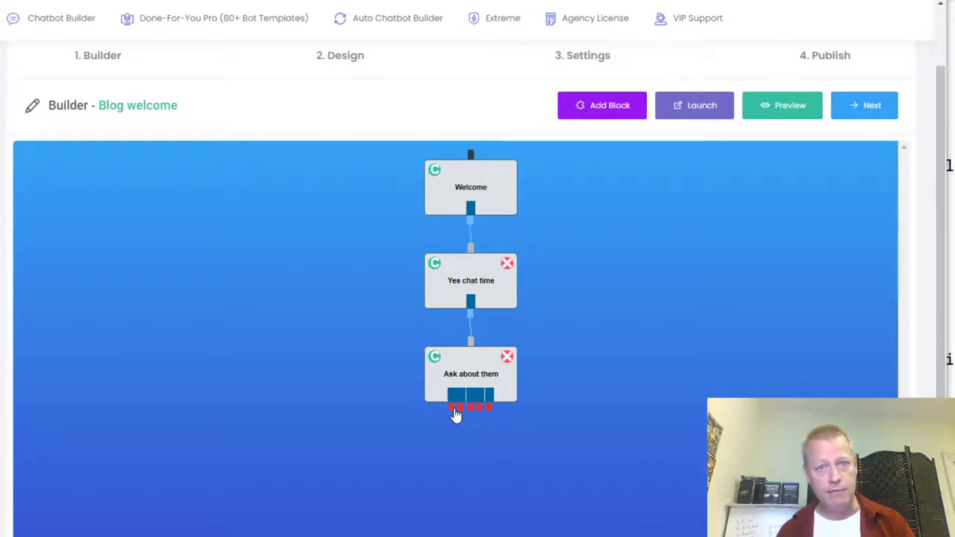
- Add a new block to the bot and name it "lead gen"
click(612, 111)
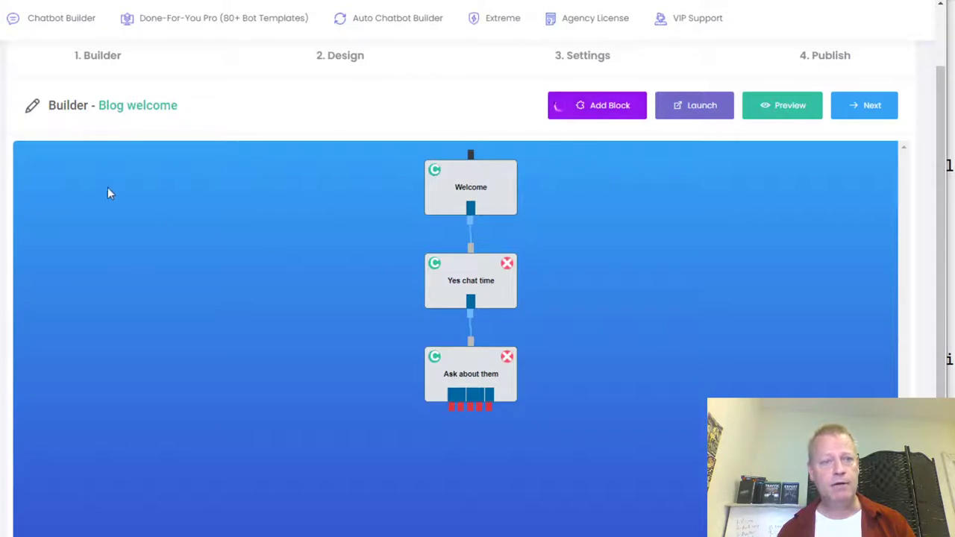
click(82, 195)
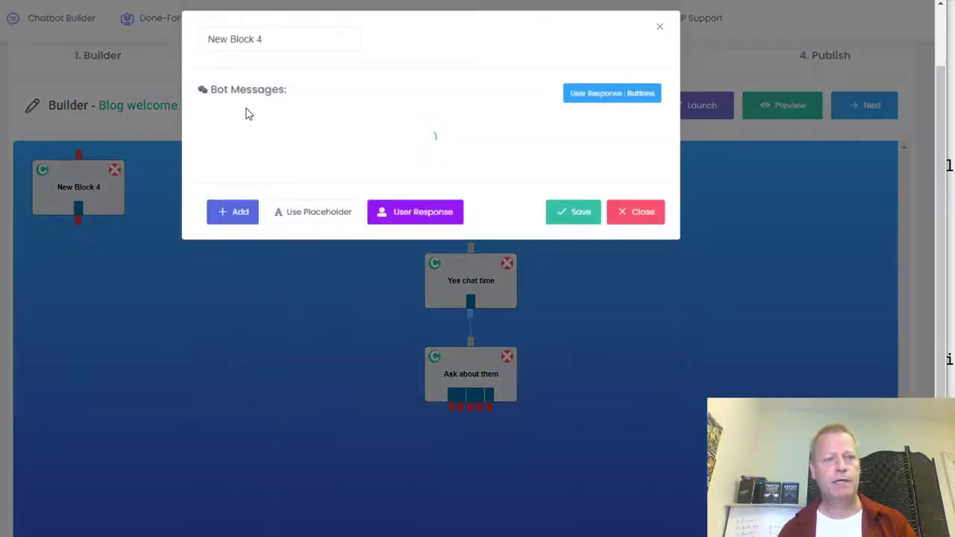
drag(284, 43, 170, 49)
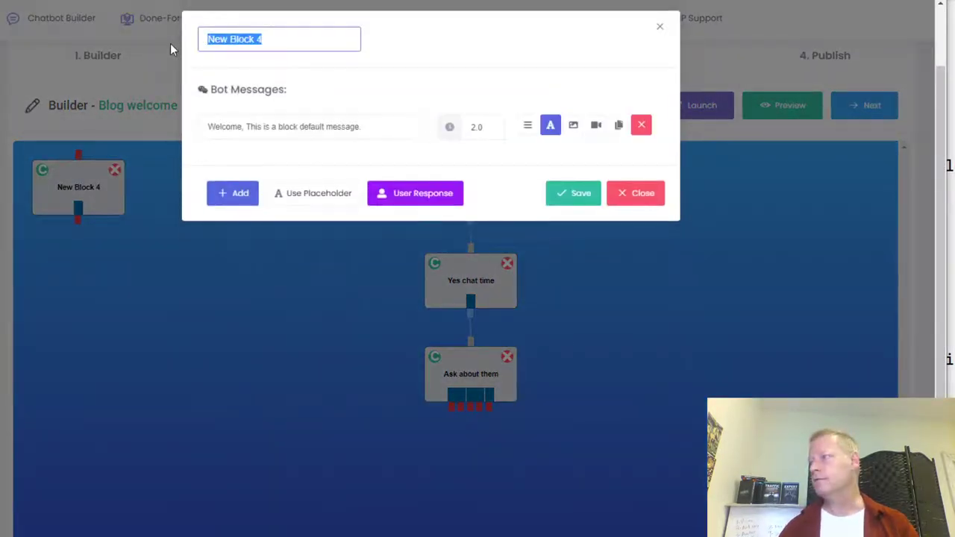
text(nd gen)
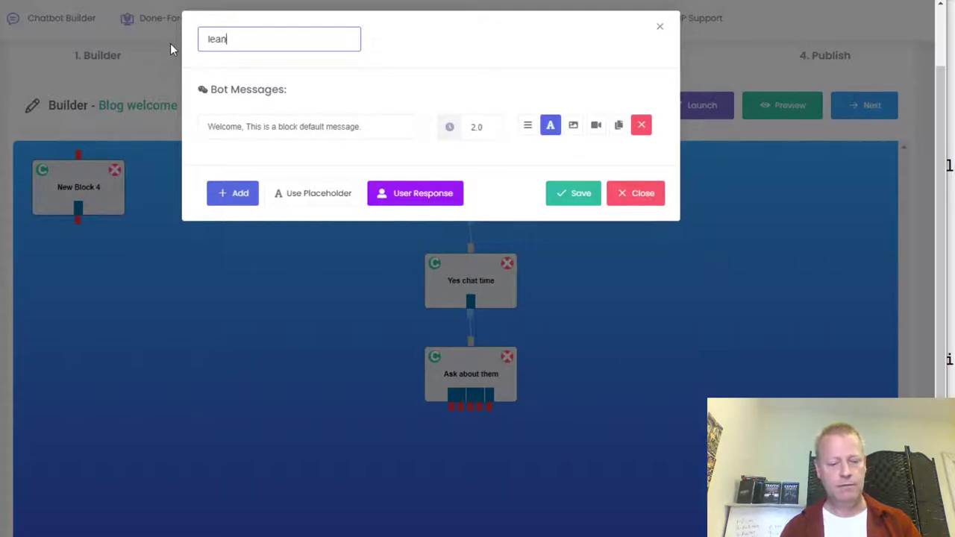
key(BackSpace)
key(BackSpace)
key(BackSpace)
key(BackSpace)
key(BackSpace)
key(BackSpace)
key(BackSpace)
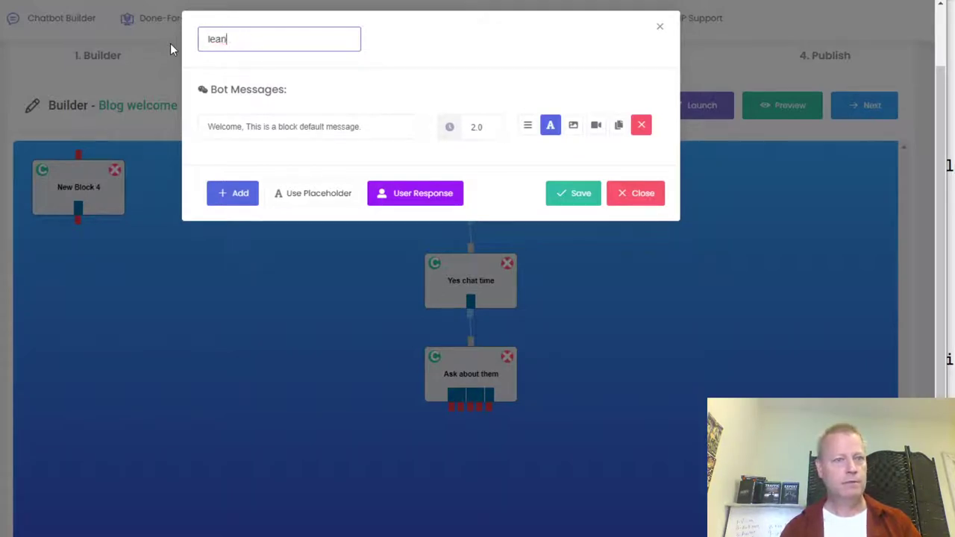
text(ad gen)
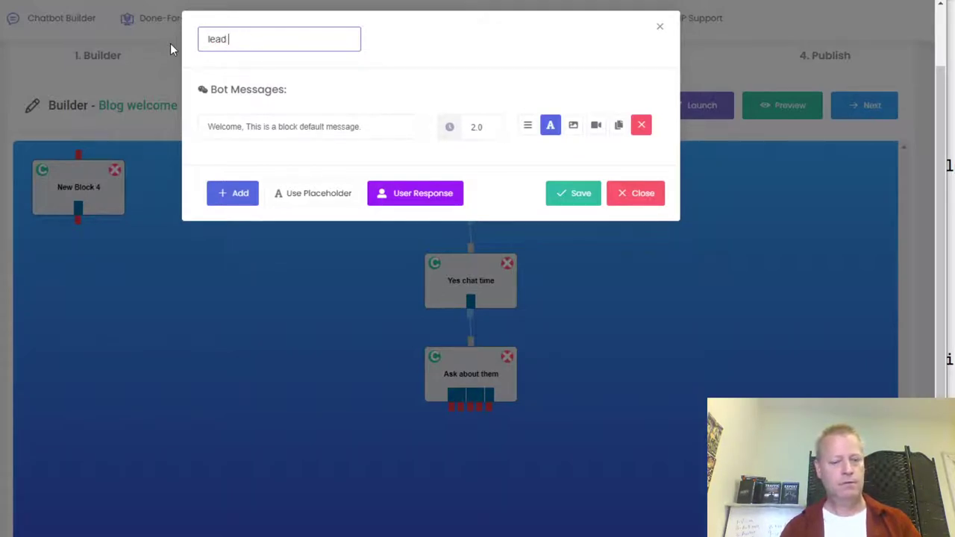
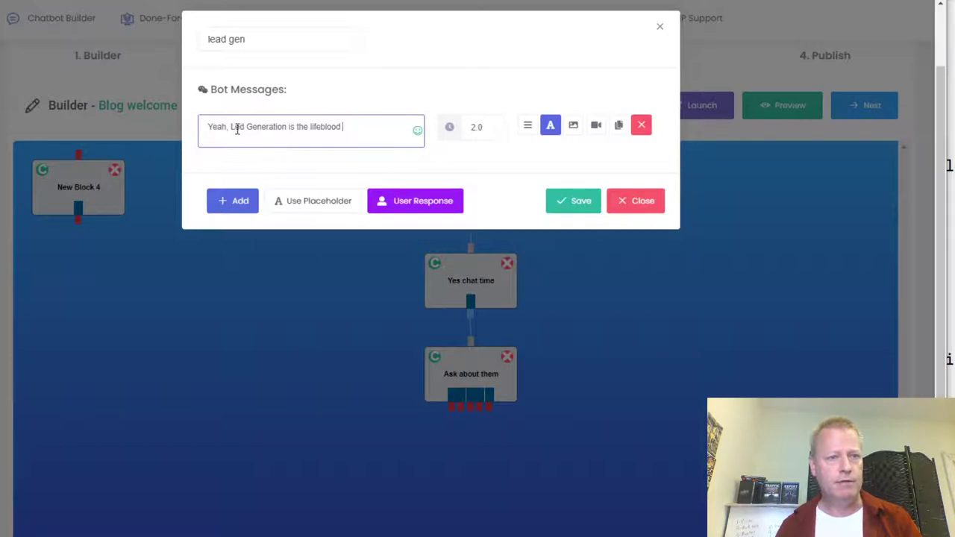
- Word the block's first message as "Yeah, Lead Generation is the lifeblood of any business"
text(a)
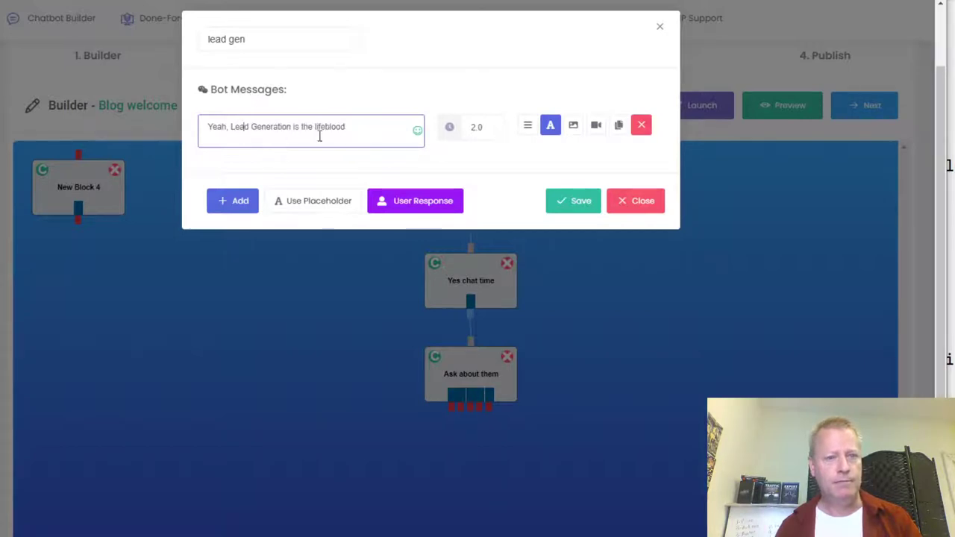
text( of)
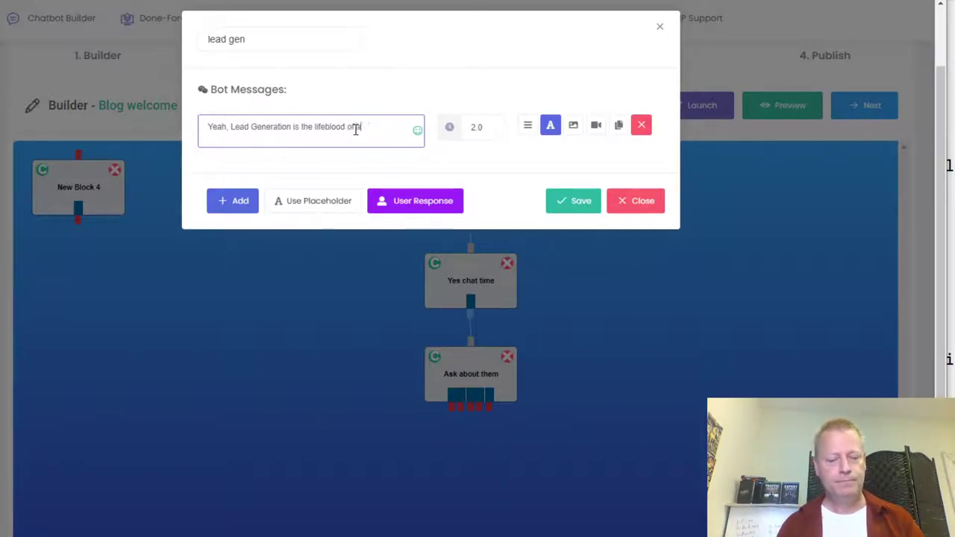
text( any business)
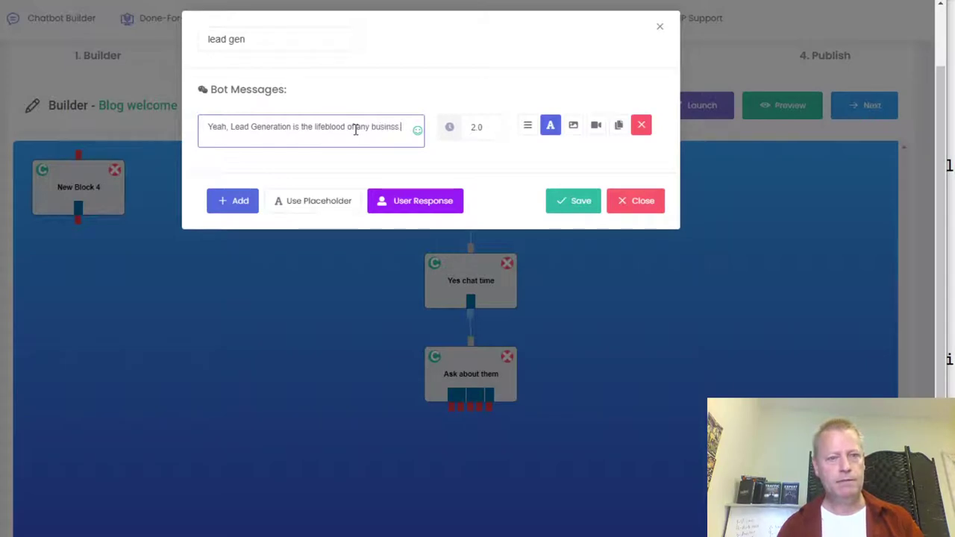
key(BackSpace)
key(BackSpace)
key(BackSpace)
key(BackSpace)
text(ne)
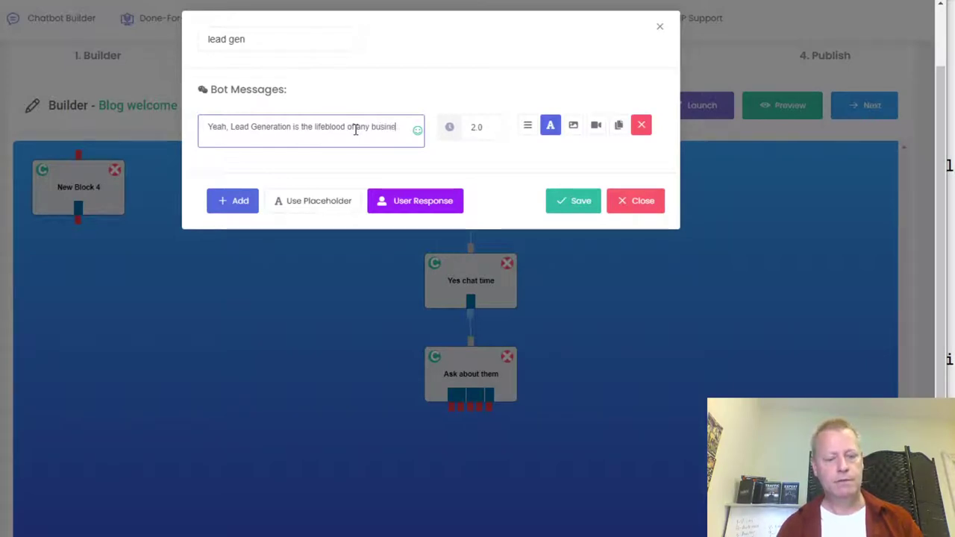
- Add a second message reading "I've been building my email list for almost 5 years now"
click(247, 202)
click(280, 178)
text(()
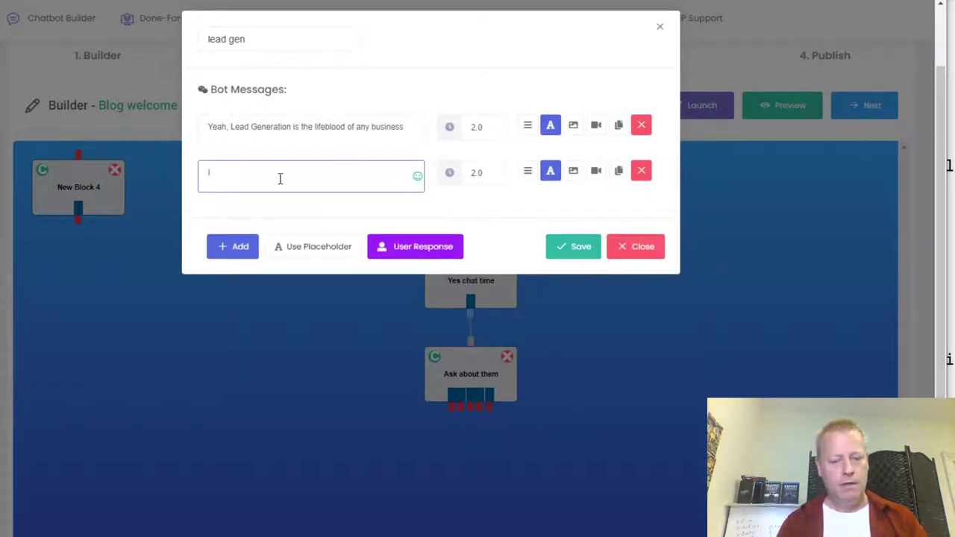
text('ve been)
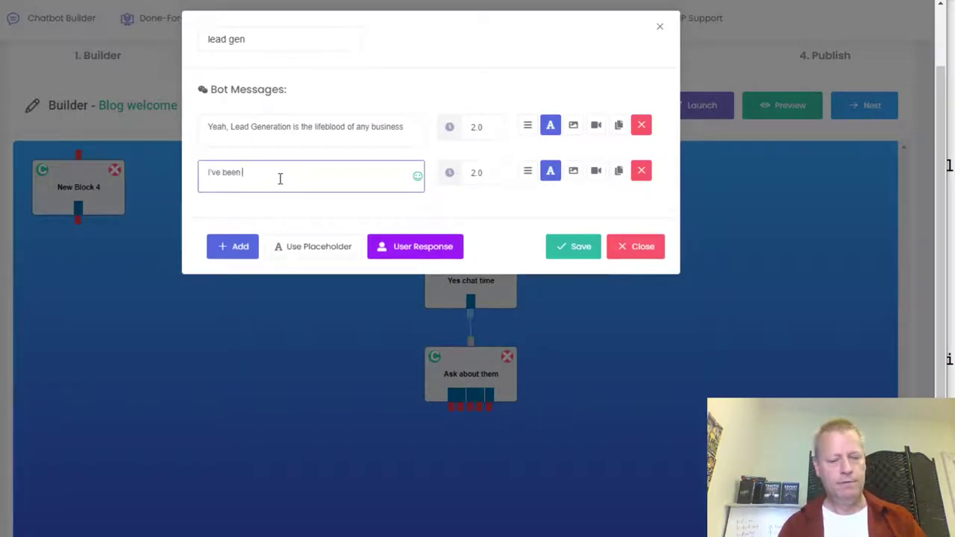
text( building my email )
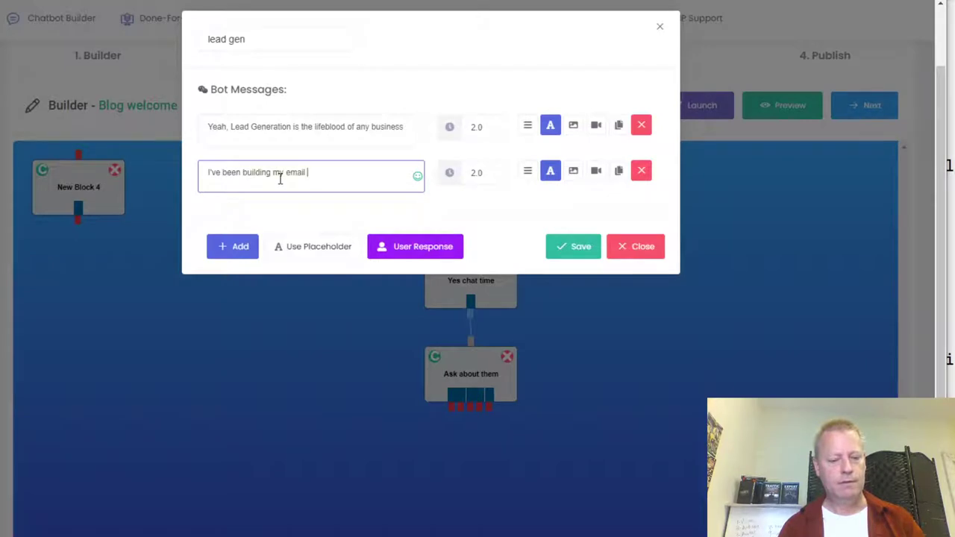
text(list for almost 5 years now)
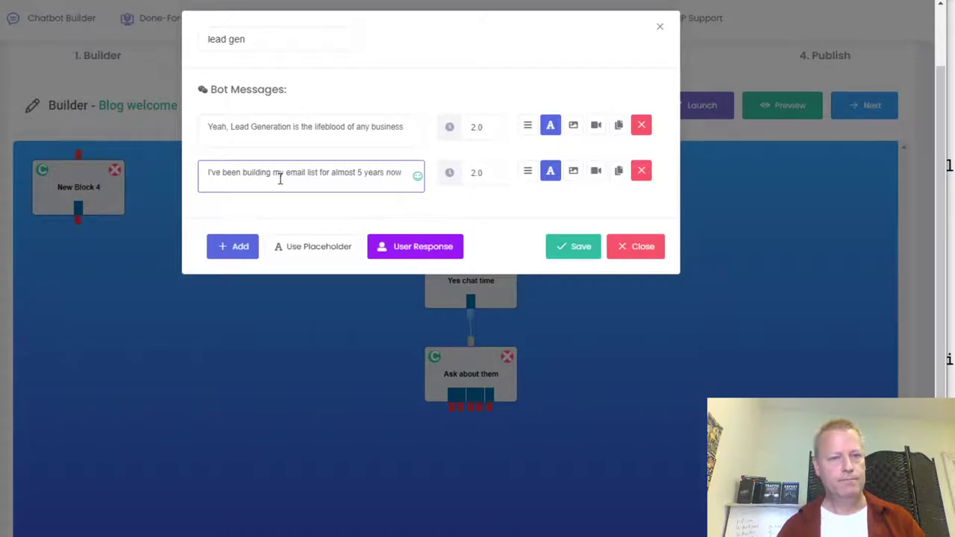
click(234, 249)
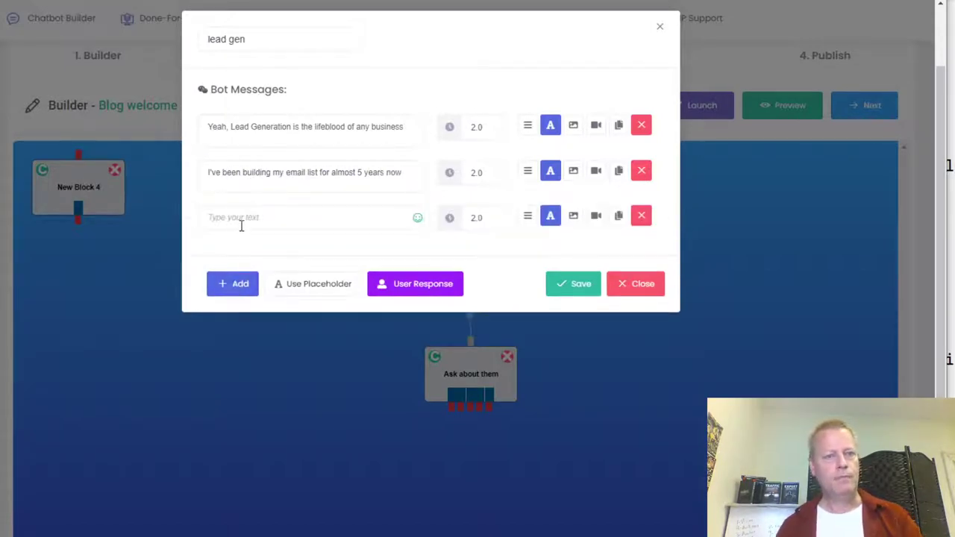
click(243, 220)
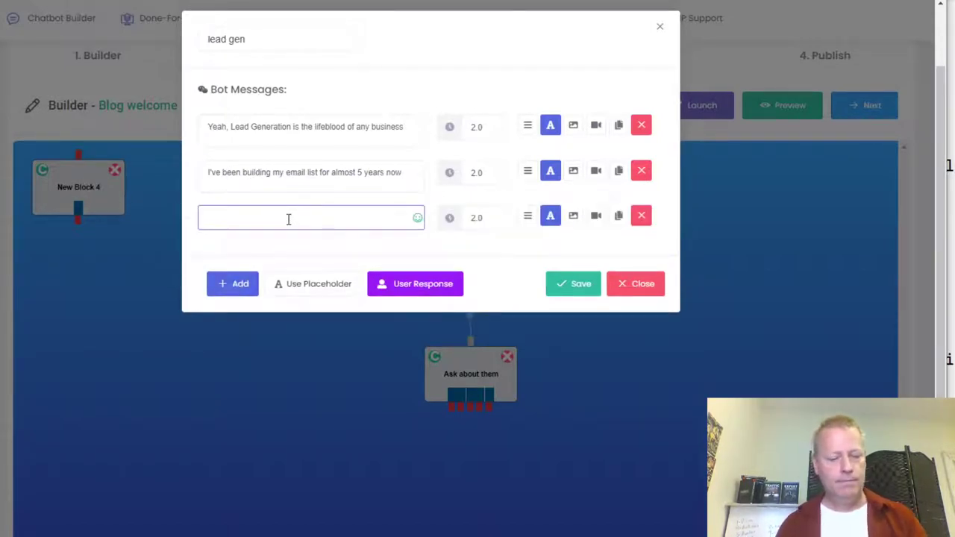
scroll(288, 219, down, 1)
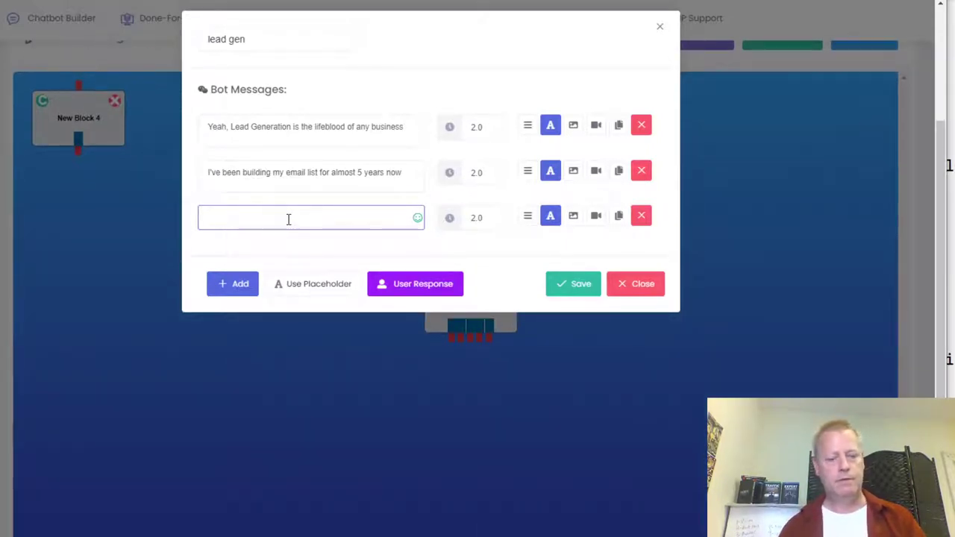
text(I)
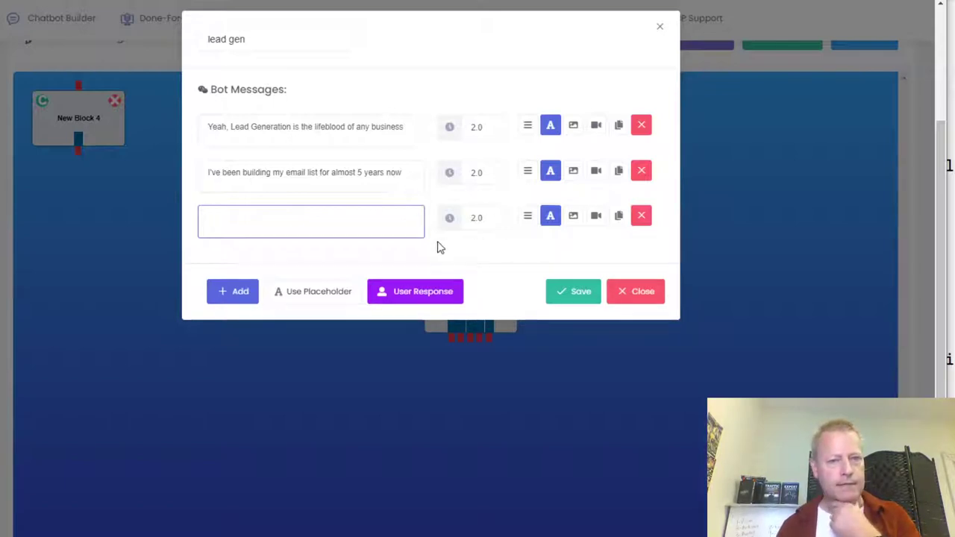
click(641, 216)
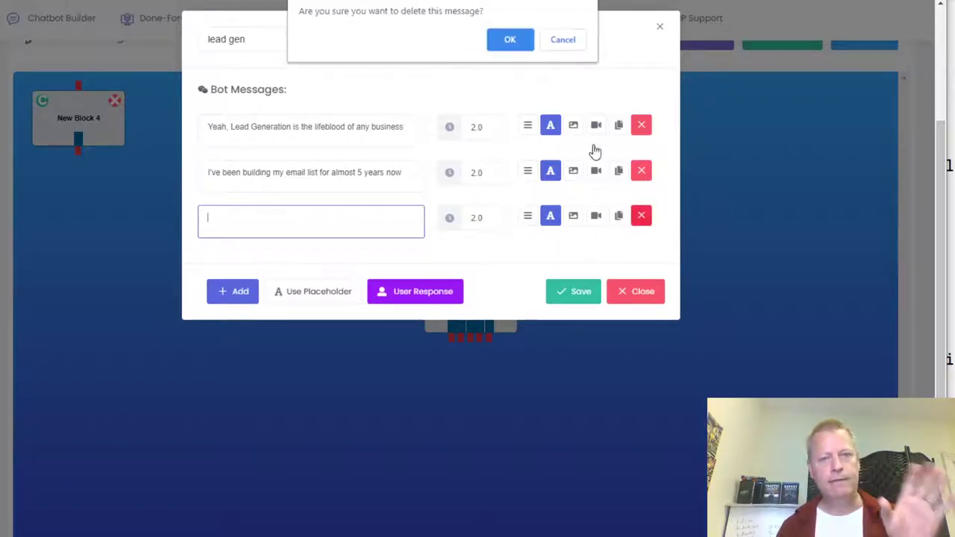
click(509, 44)
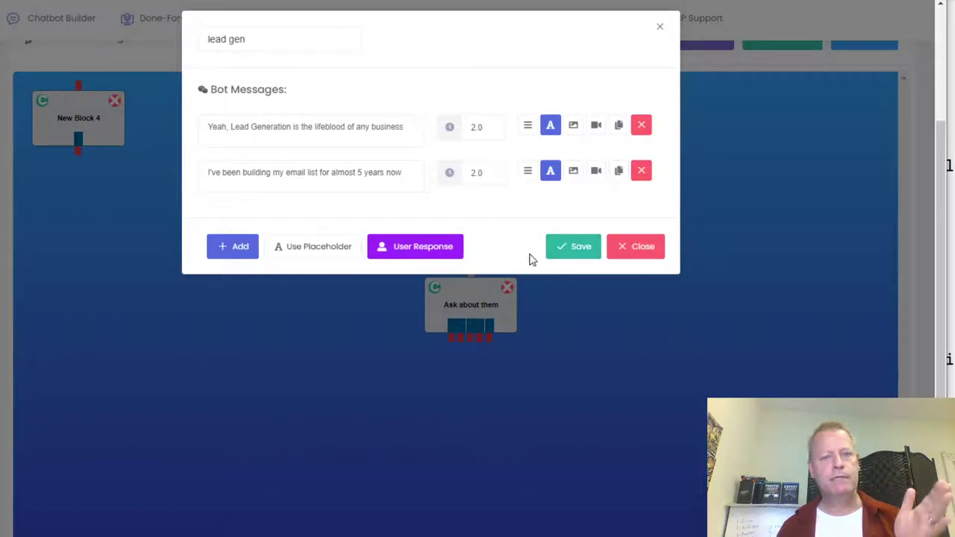
- Save the "lead gen" block and move it below and to the left of "Ask about them"
click(569, 248)
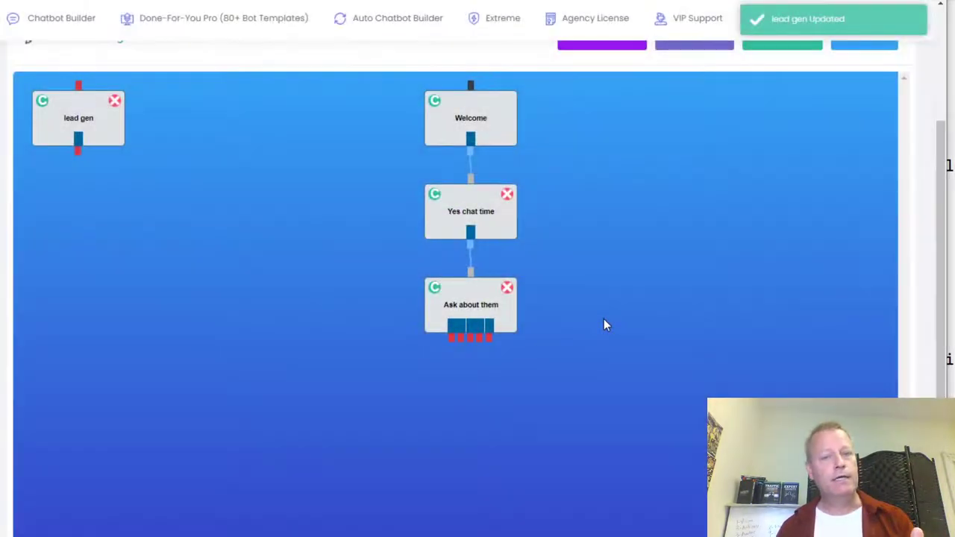
drag(101, 131, 174, 409)
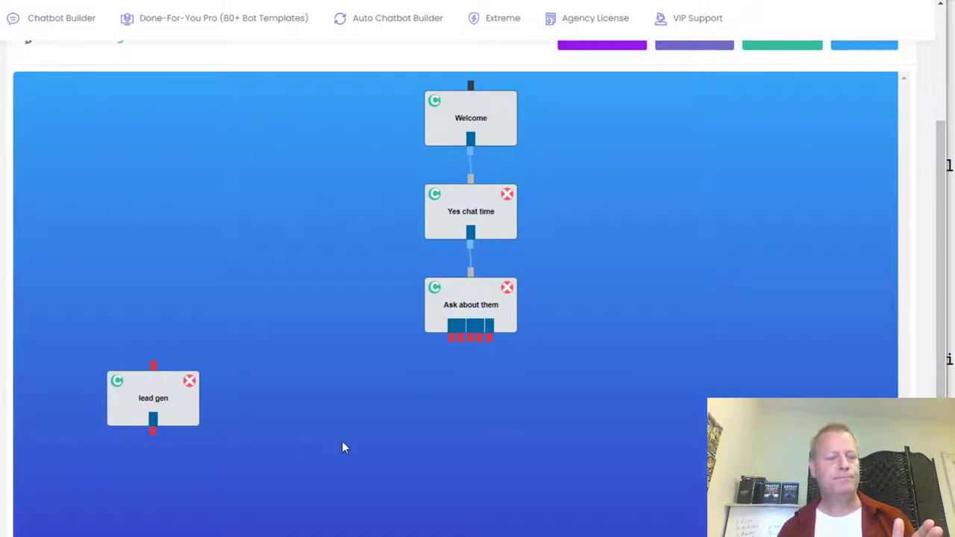
- Duplicate the "lead gen" block, place the copy directly to its right, and rename the copy "closing sales"
drag(162, 410, 268, 416)
double_click(269, 404)
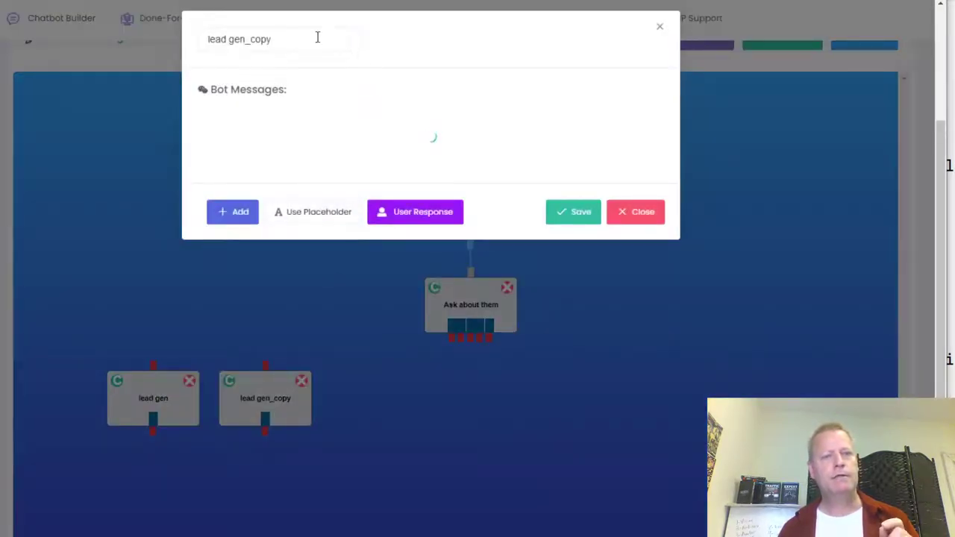
drag(294, 39, 198, 39)
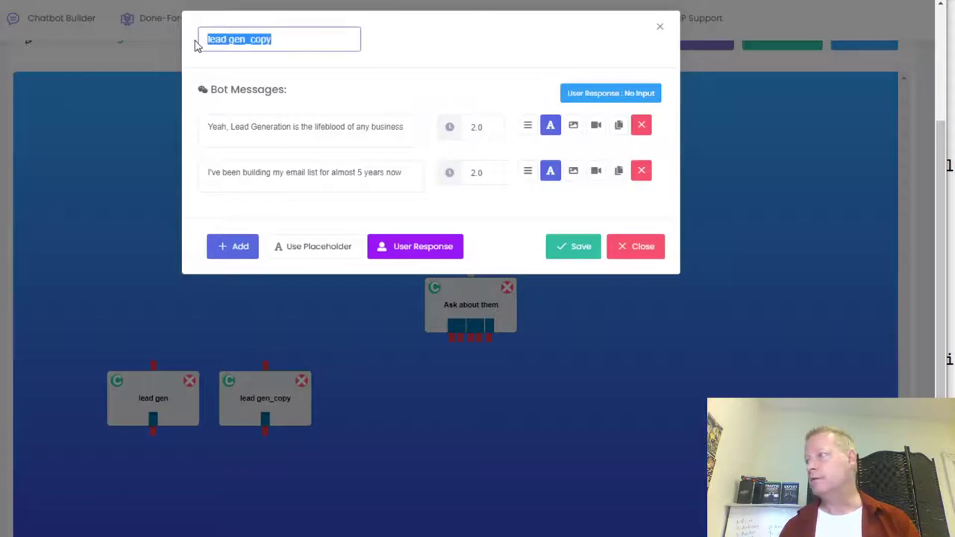
text(clos)
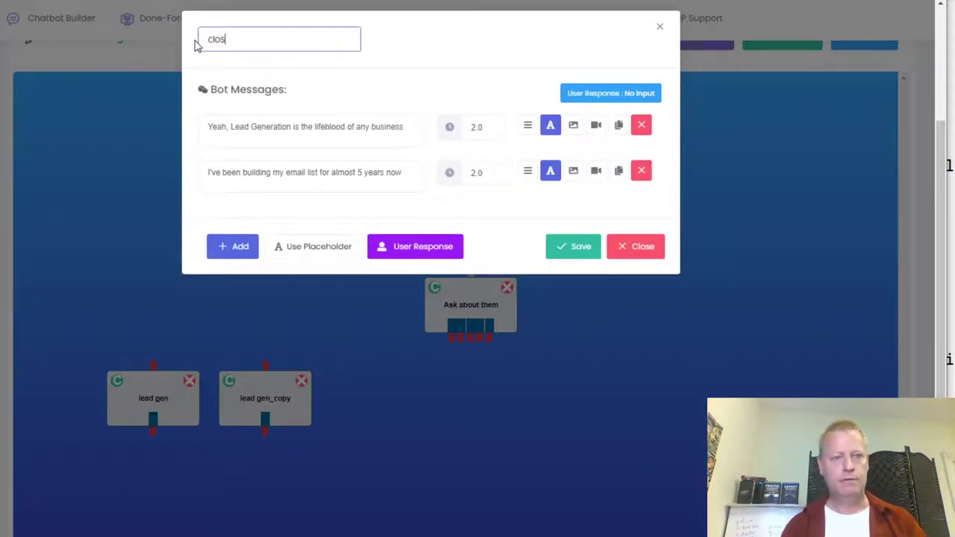
text(ing slaes)
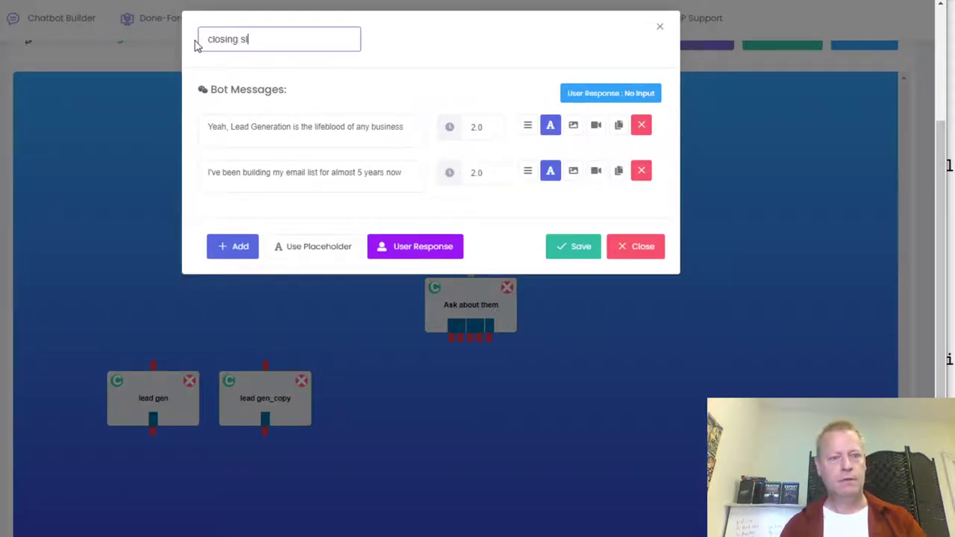
key(BackSpace)
key(BackSpace)
key(BackSpace)
key(BackSpace)
text(ales)
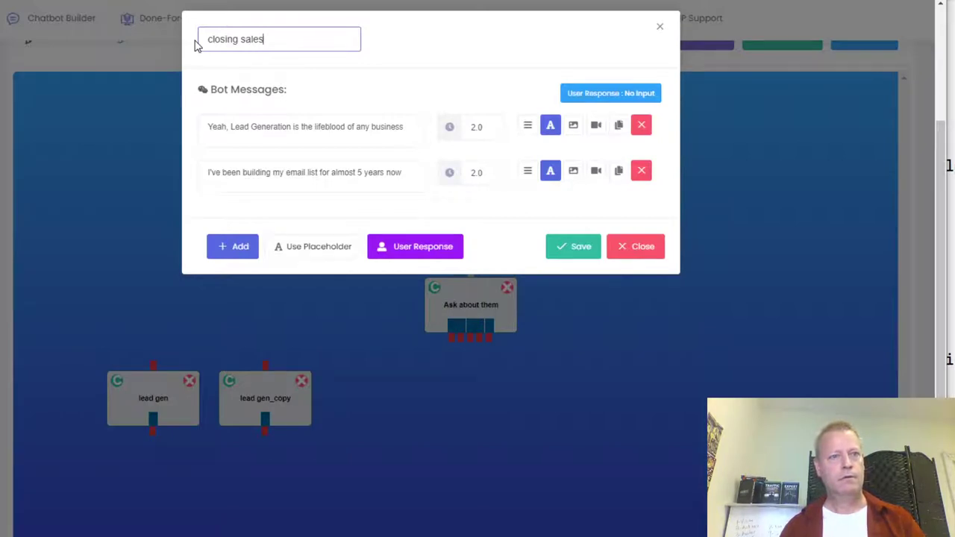
- Reword the first message of the "closing sales" block as "Yeah, closing sales is the holy grail of any business"
click(254, 141)
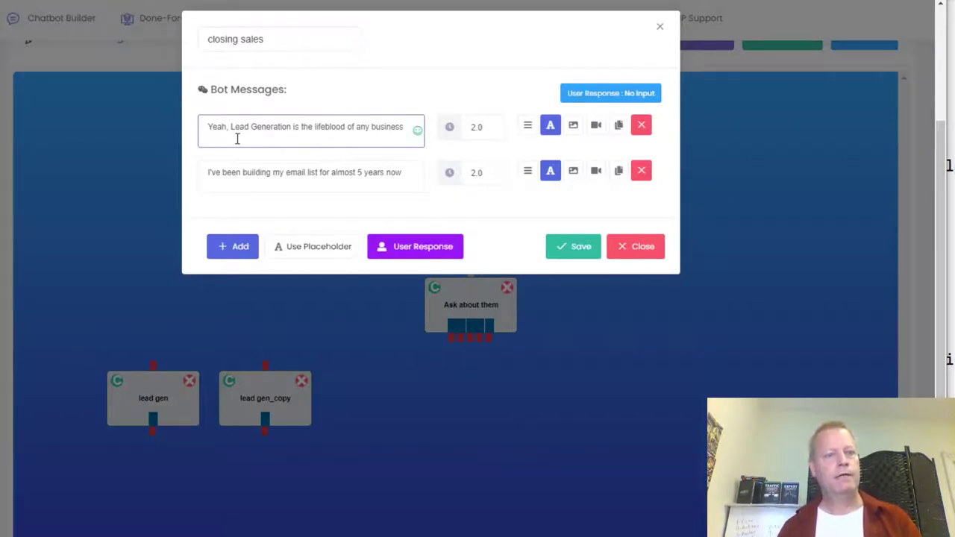
drag(231, 131, 296, 136)
text(clo)
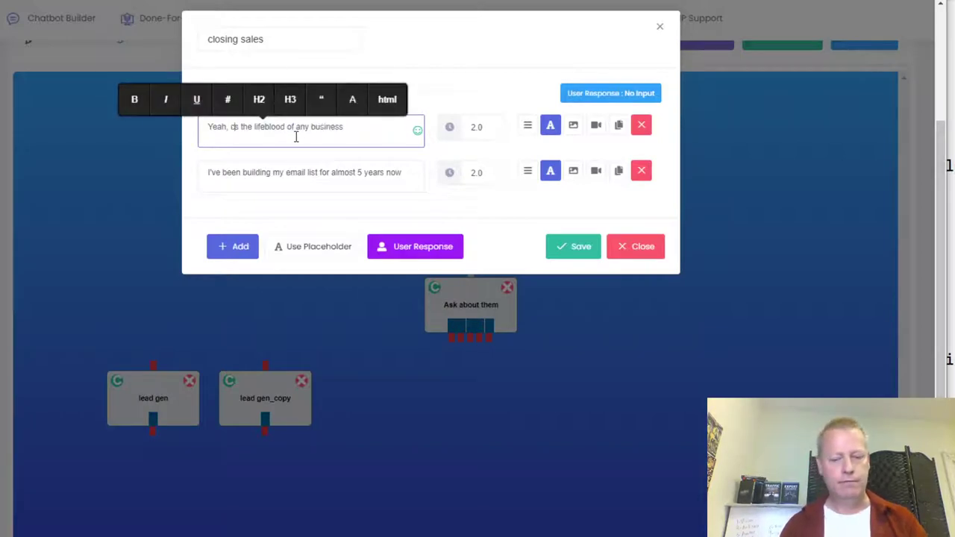
text(s)
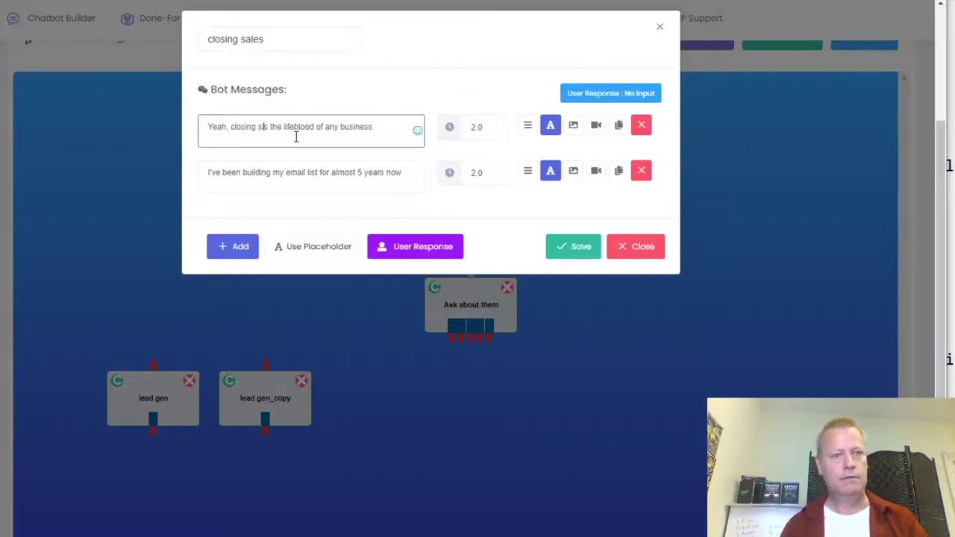
text(ing sales i)
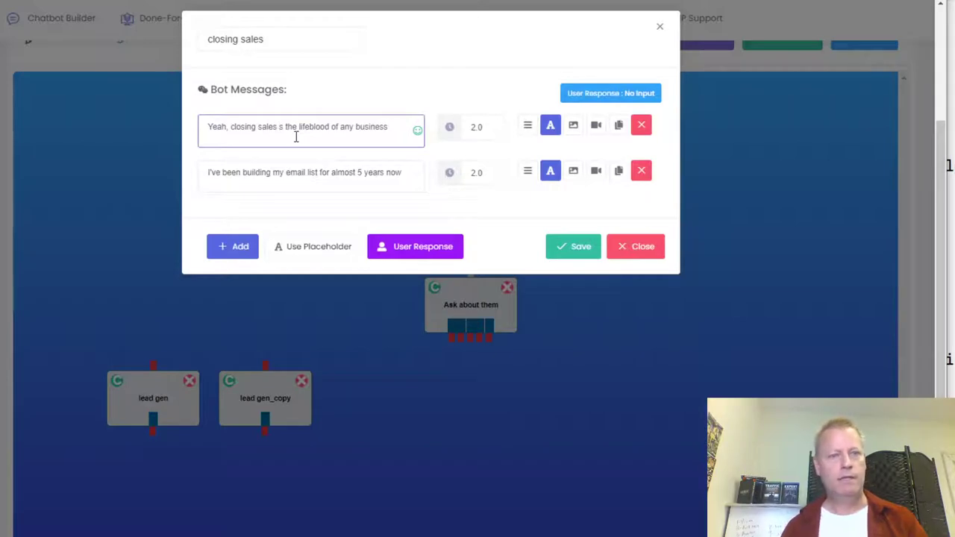
drag(392, 126, 277, 126)
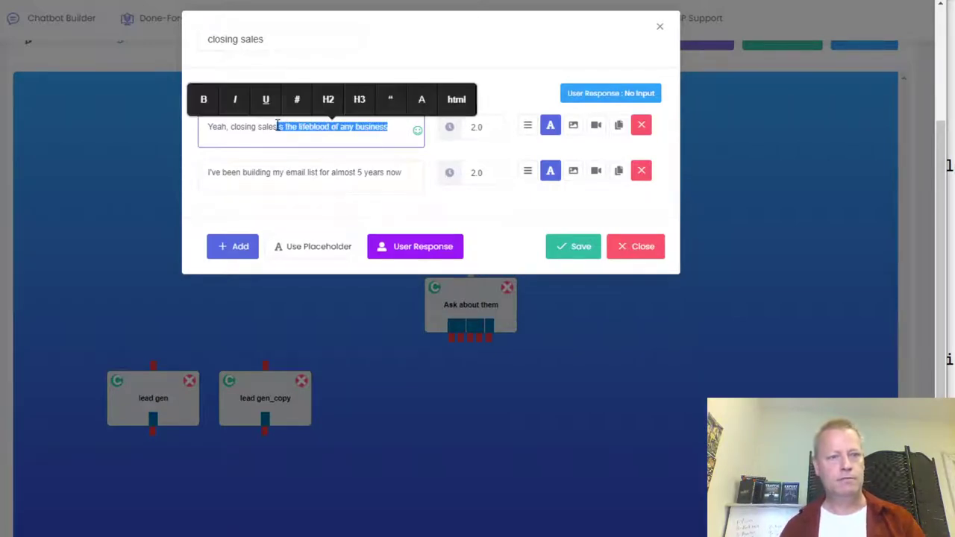
key(BackSpace)
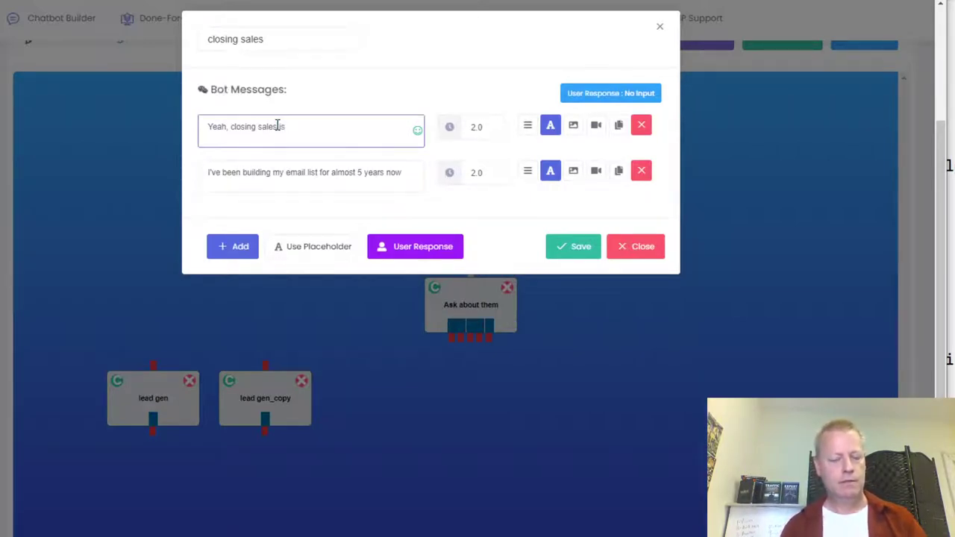
text(is the holy g)
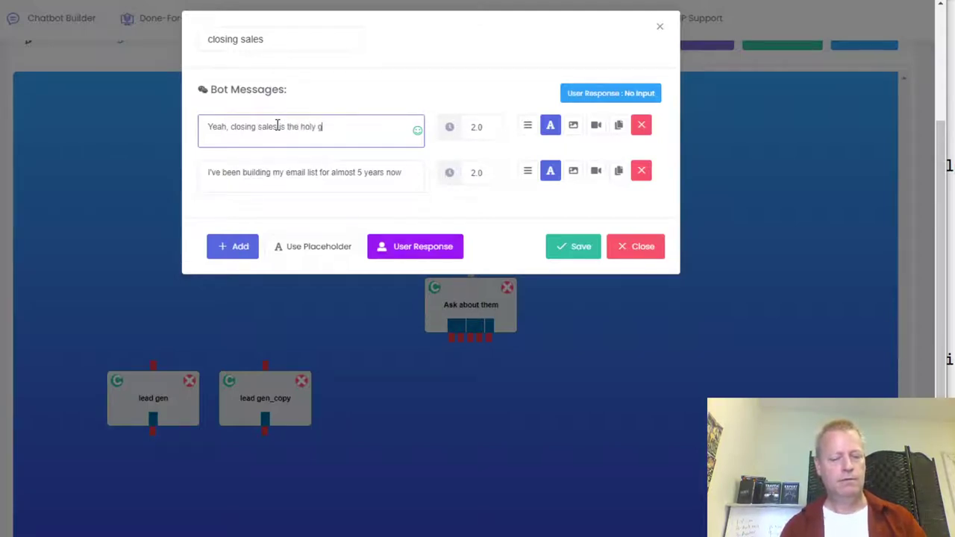
text(r)
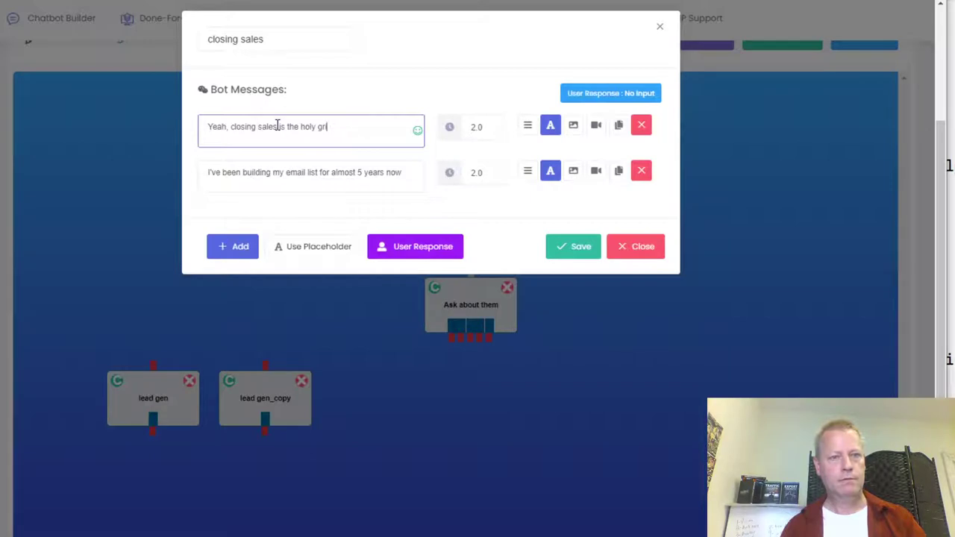
text(ail of any business)
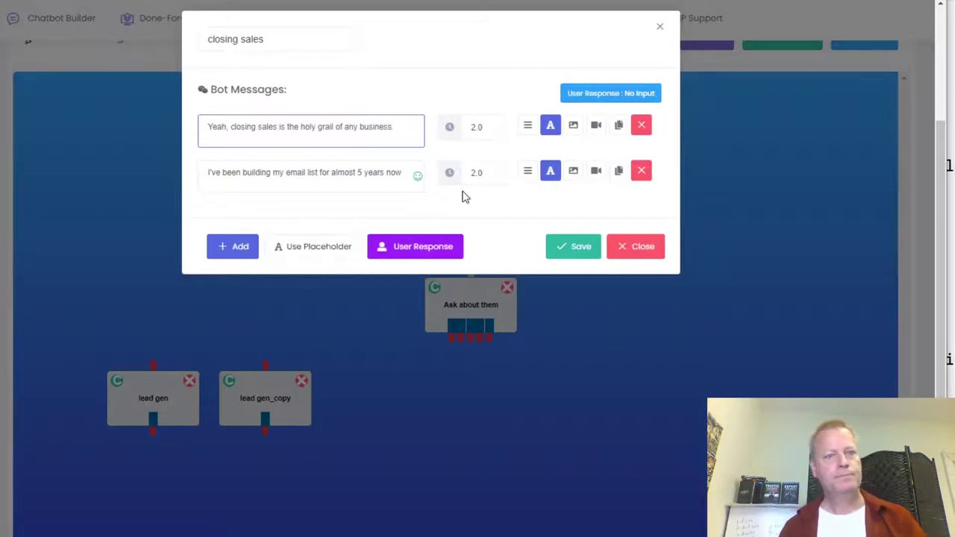
- Replace the second message with "I've always struggled to actually close a sale until I discovered the laws of knowing, liking and trusting." and save the block
drag(410, 173, 171, 175)
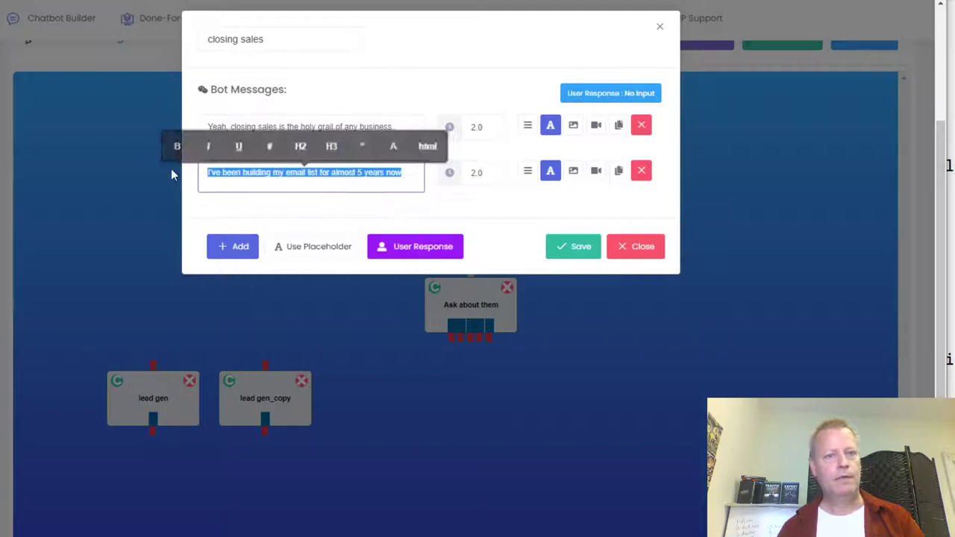
text(I've a)
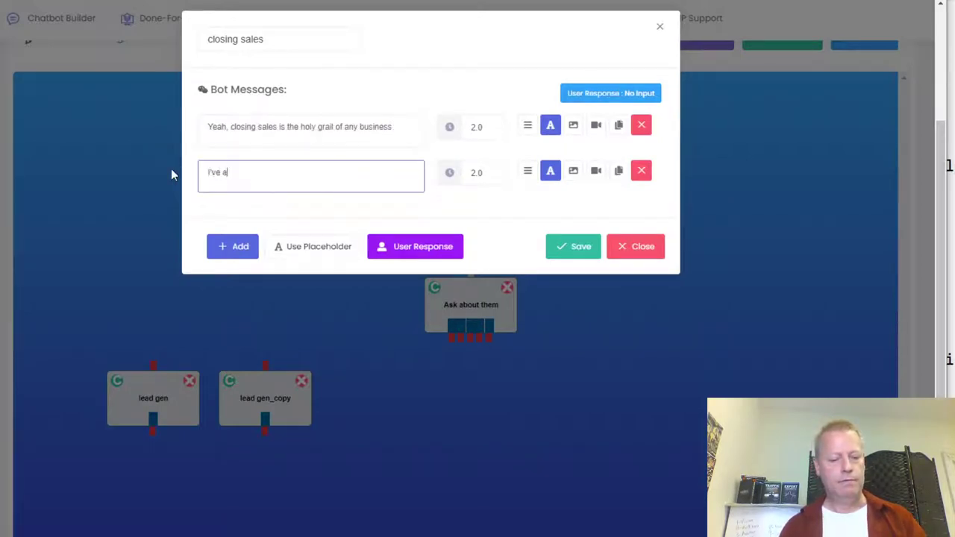
text(lways )
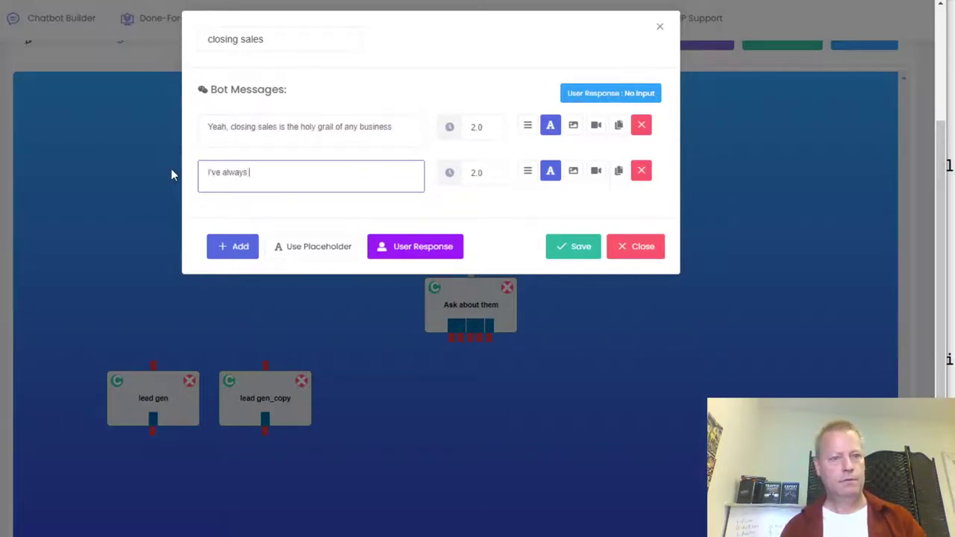
text(struggled)
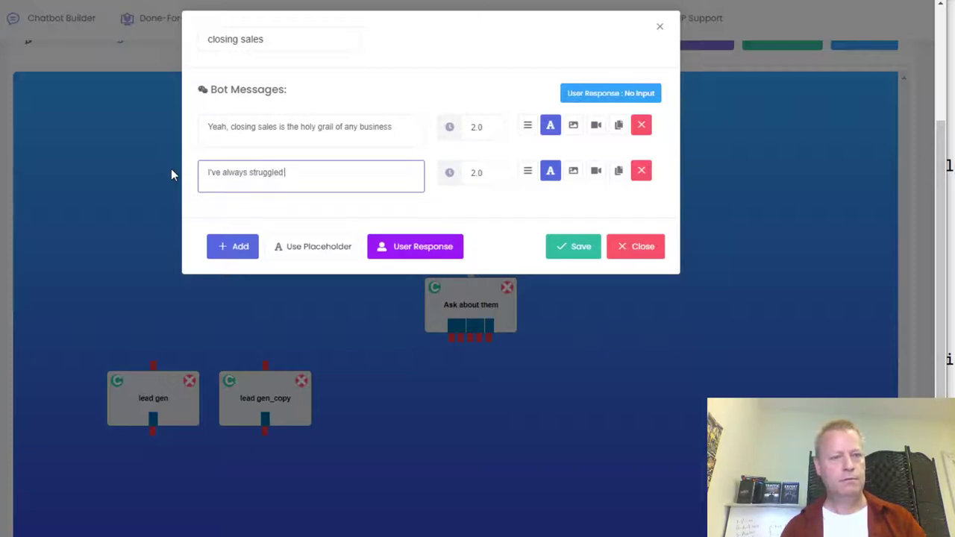
text( to ac)
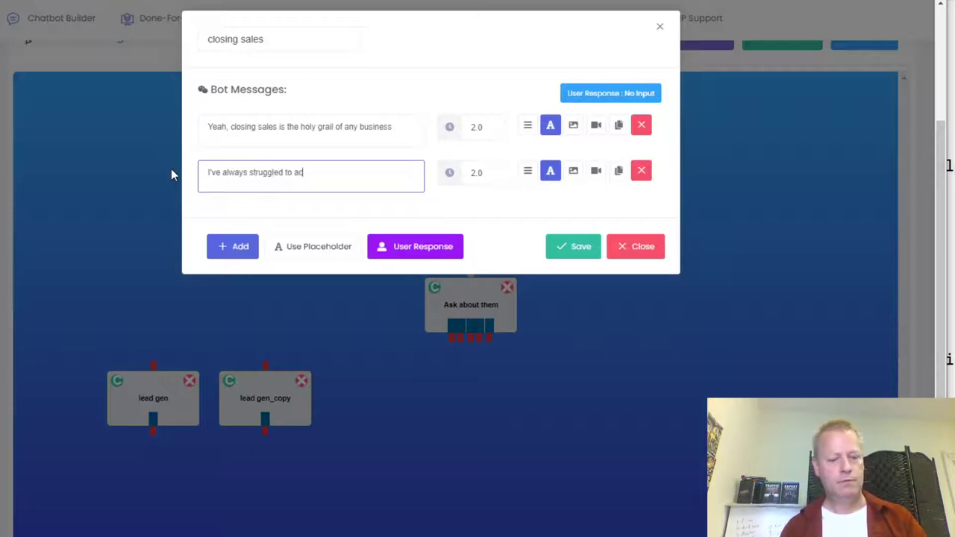
text(tually close a )
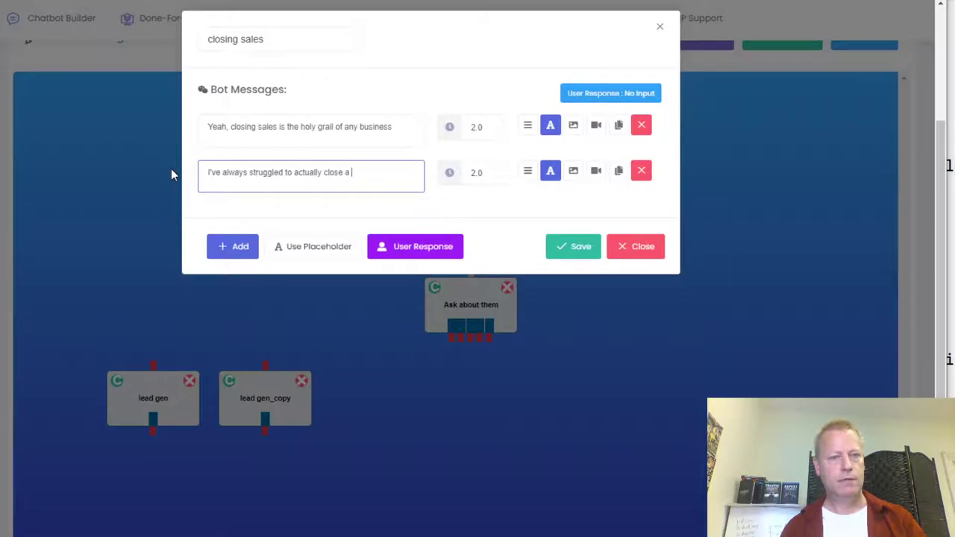
text(sale until I dis)
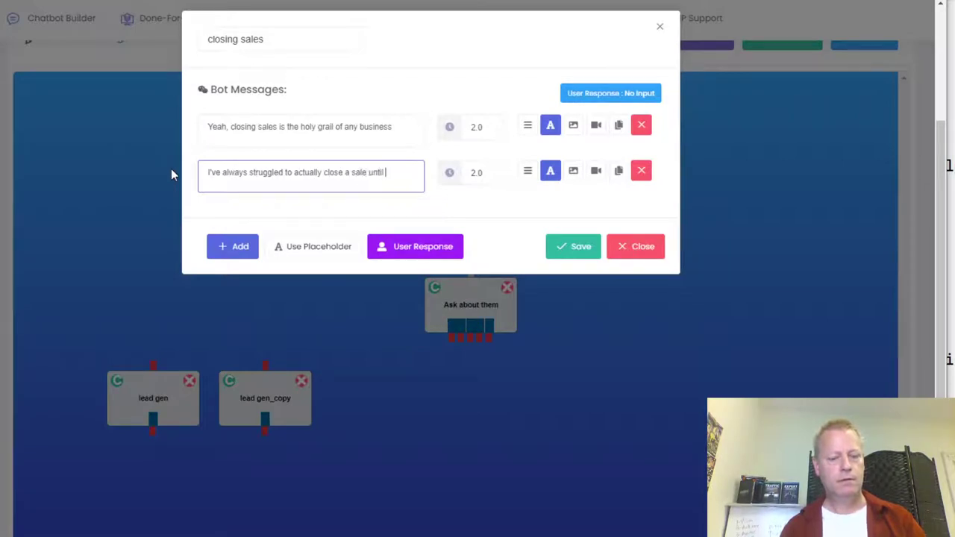
text(cov)
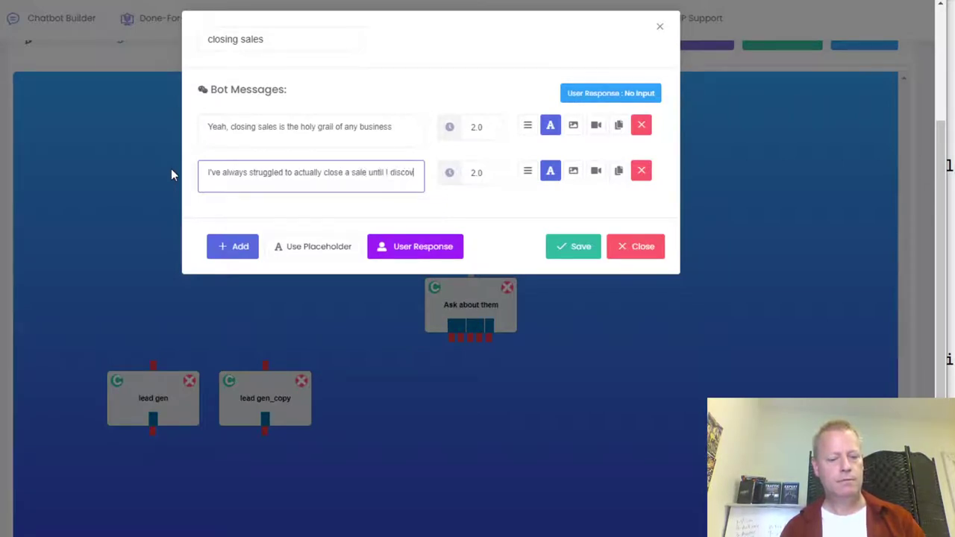
text(ered the l)
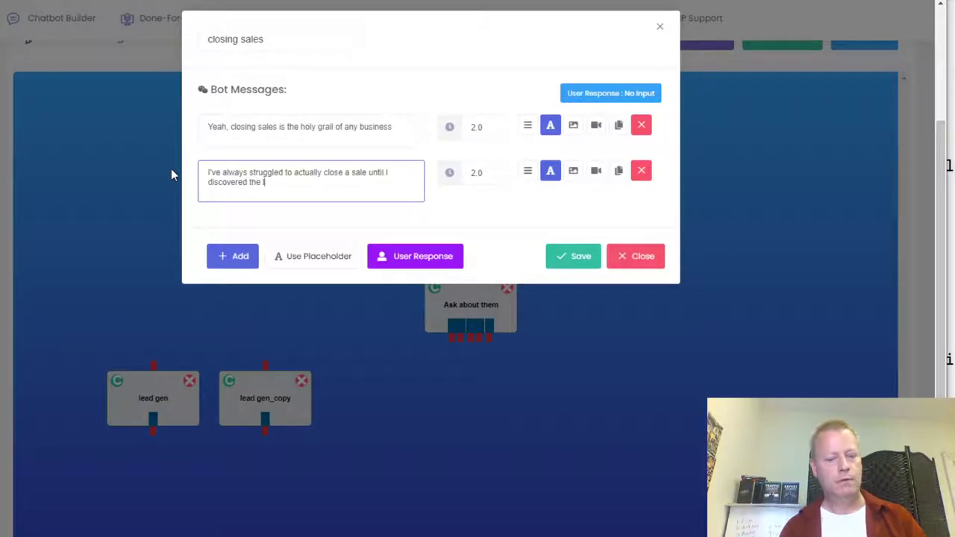
text(aws of knowing. liking and )
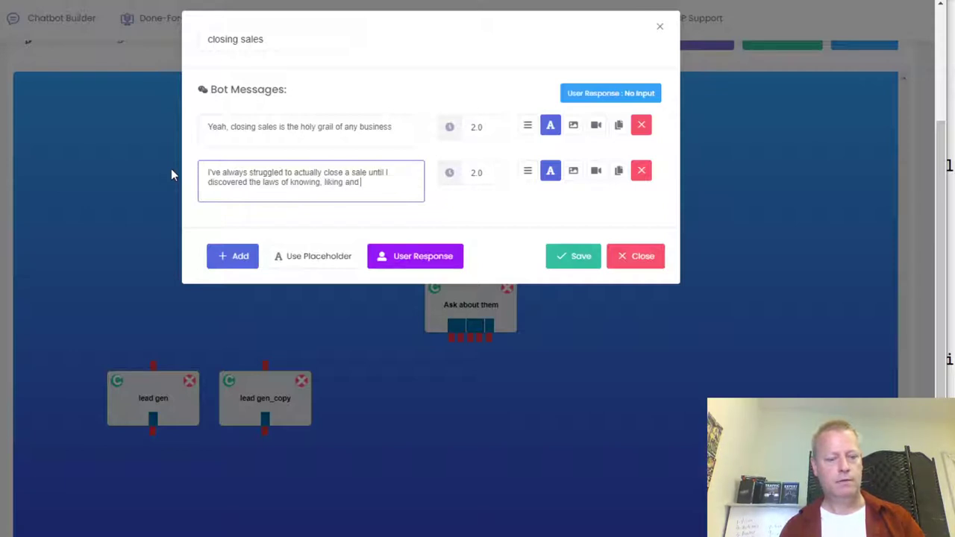
text(trusing.)
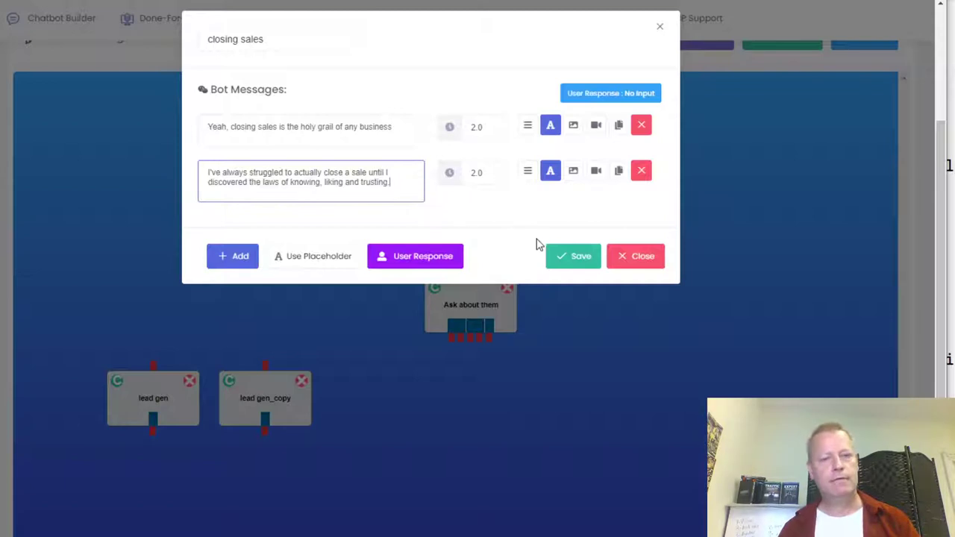
click(569, 265)
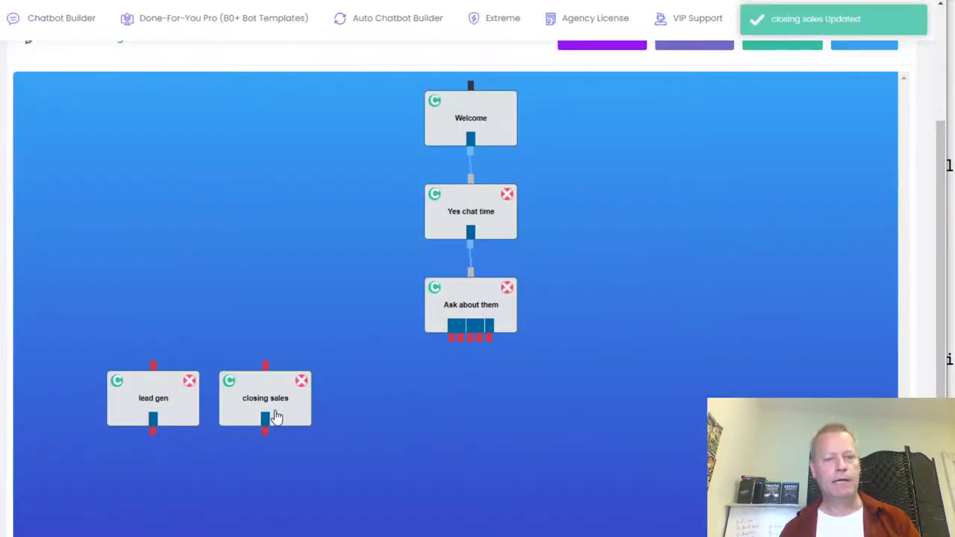
- Duplicate the "closing sales" block, place the copy directly to its right, and rename the copy "growing fans"
click(303, 426)
drag(283, 405, 392, 415)
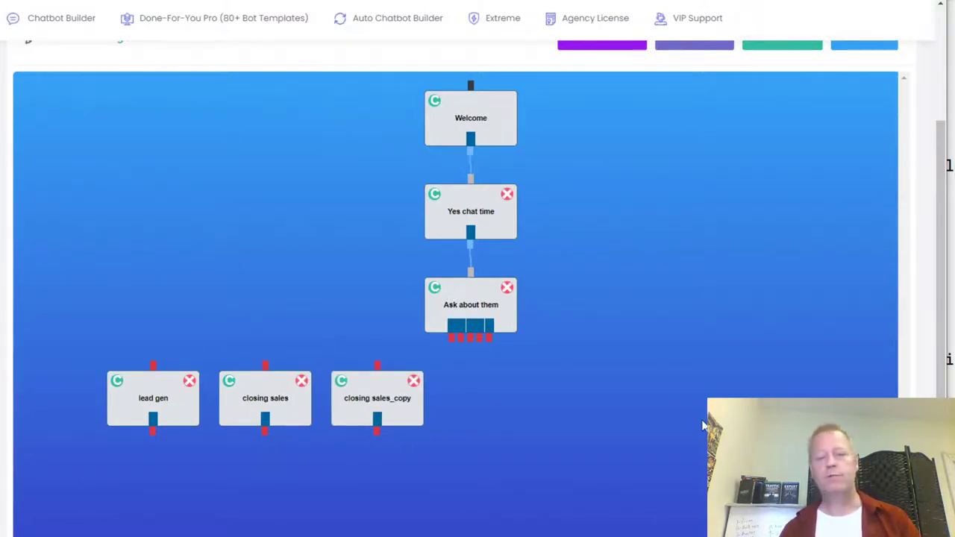
double_click(391, 406)
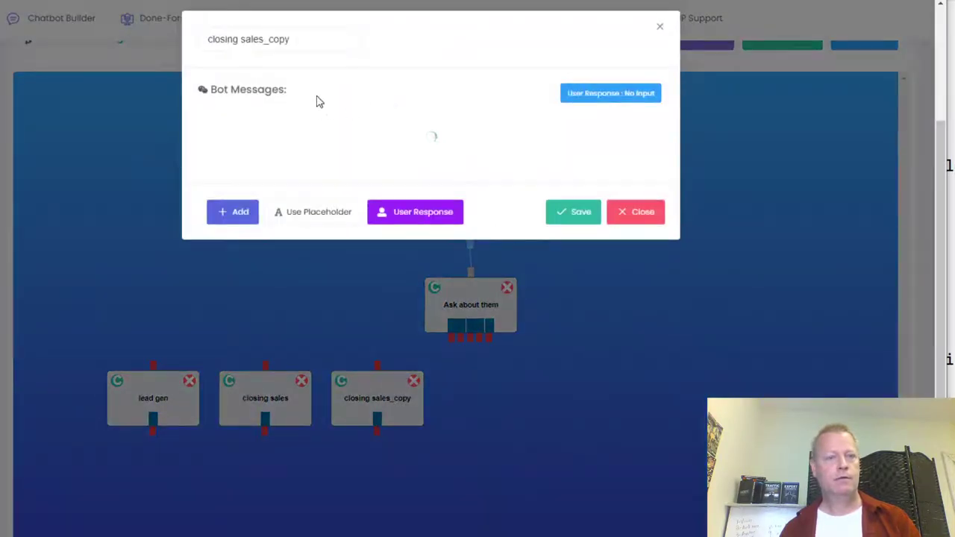
drag(306, 43, 158, 45)
text(gr)
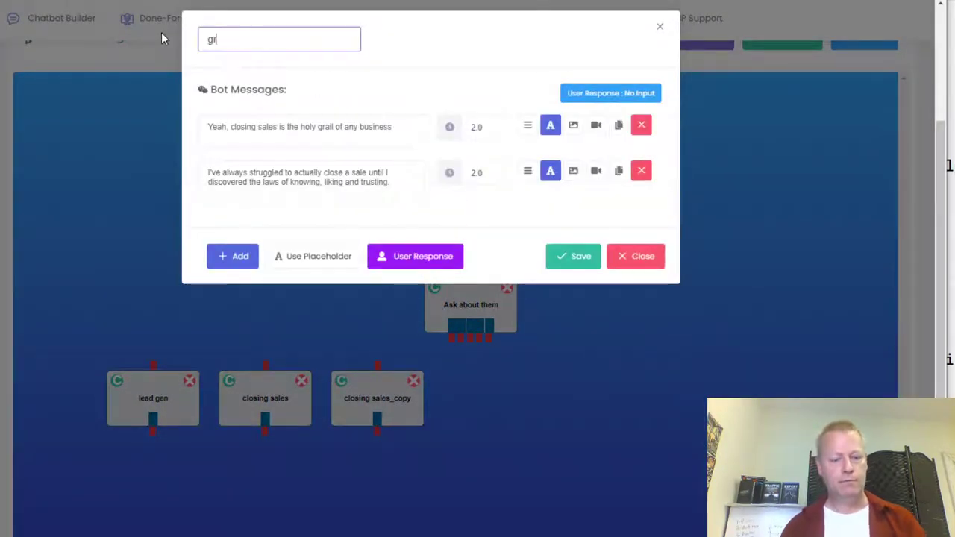
text(owing fans)
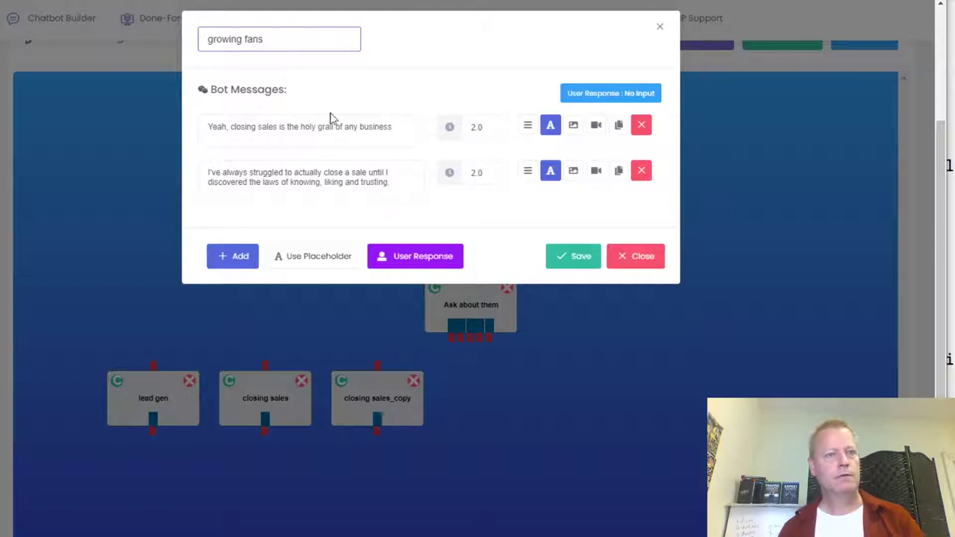
- Replace the first message of the "growing fans" block with "Oh wow, yeah, nowadays, fans are super important with social media"
click(294, 126)
drag(392, 127, 209, 126)
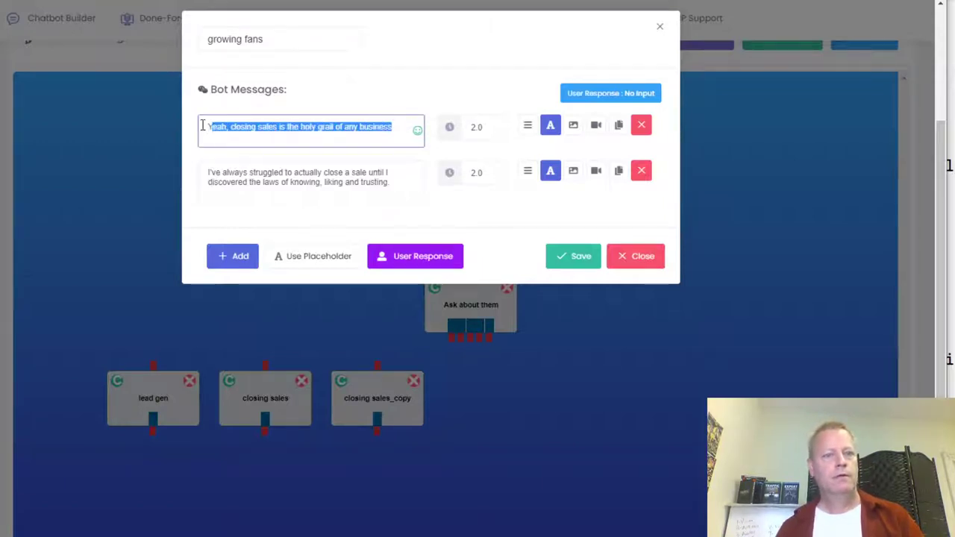
text(Oh w)
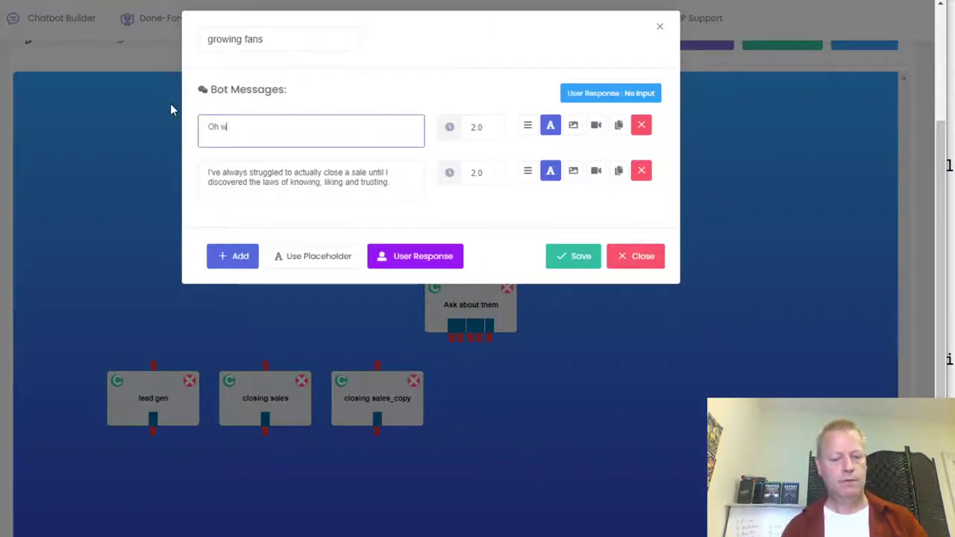
text(ow, yeah, )
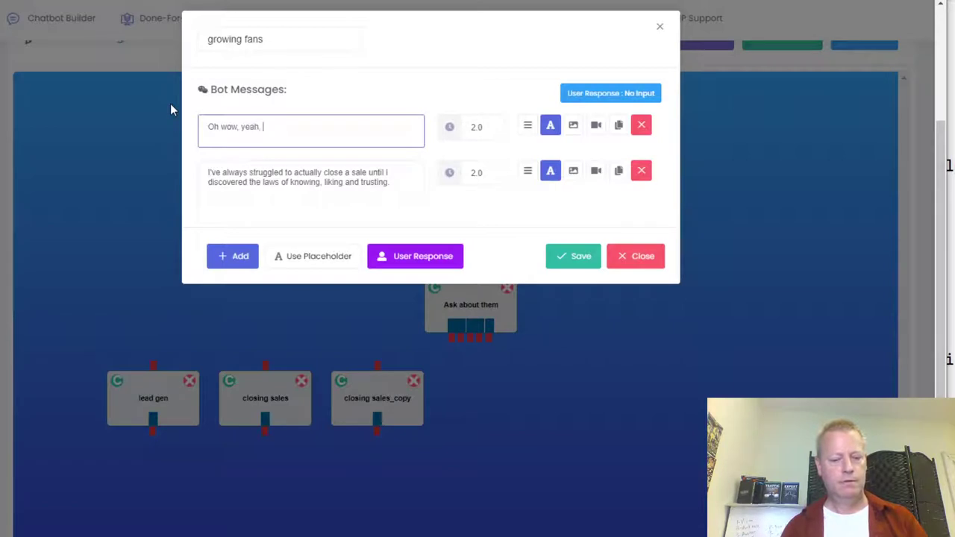
text(now)
text(adays.)
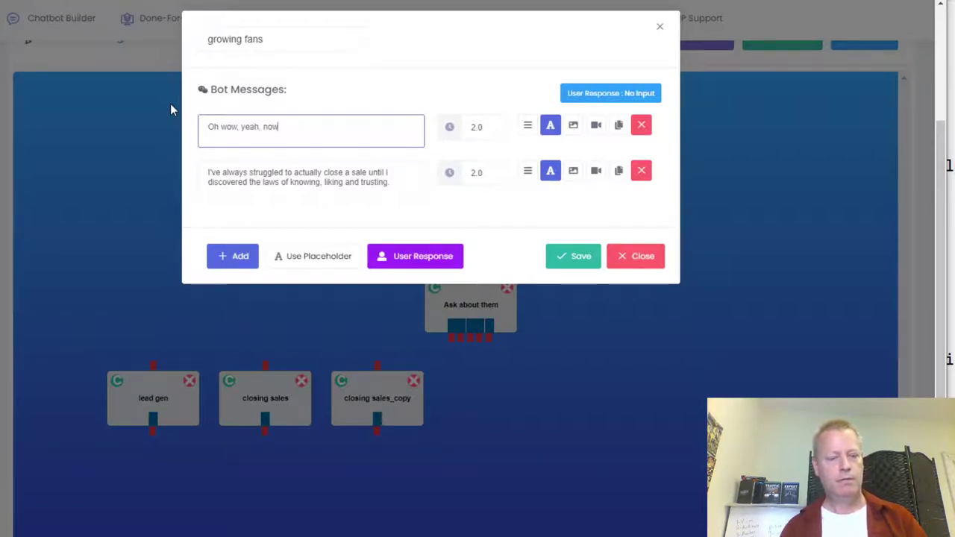
text( fans are )
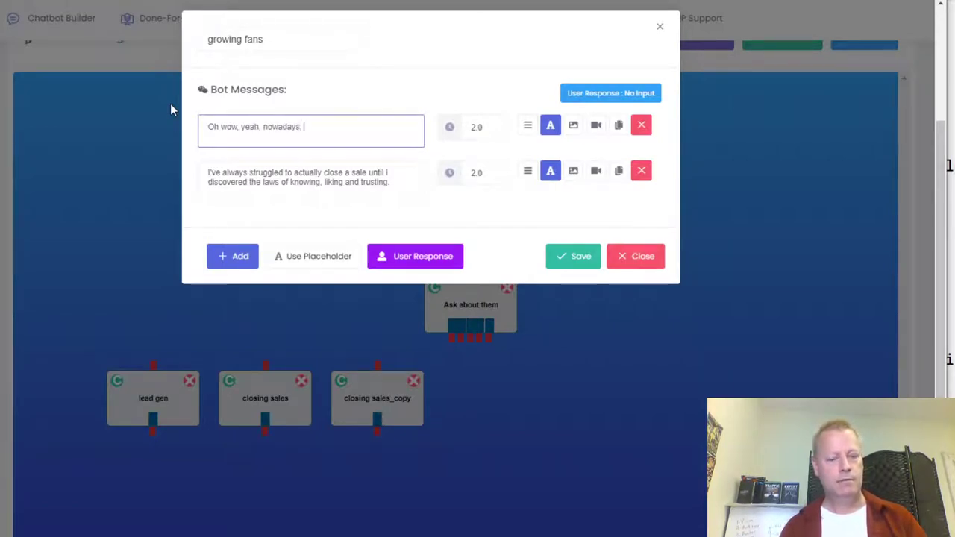
text(s)
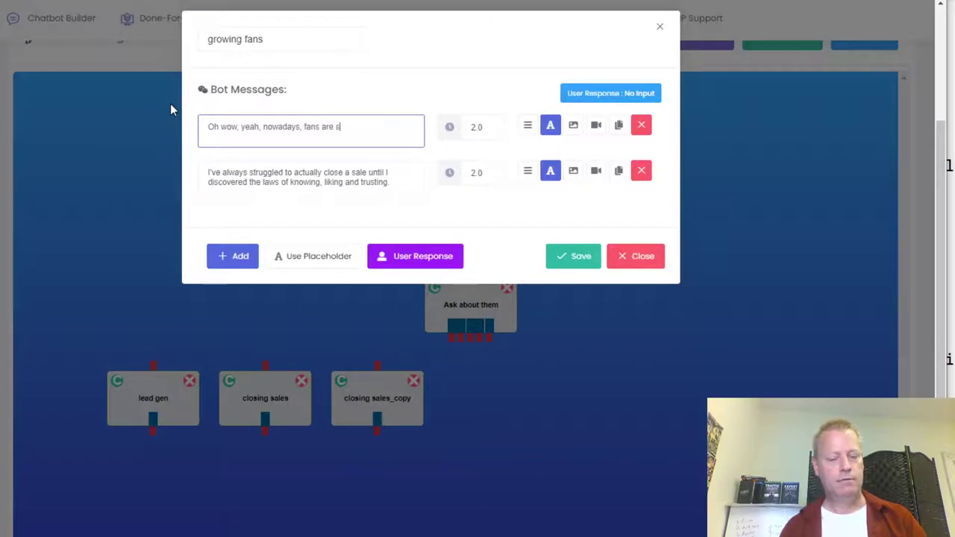
text(uper important)
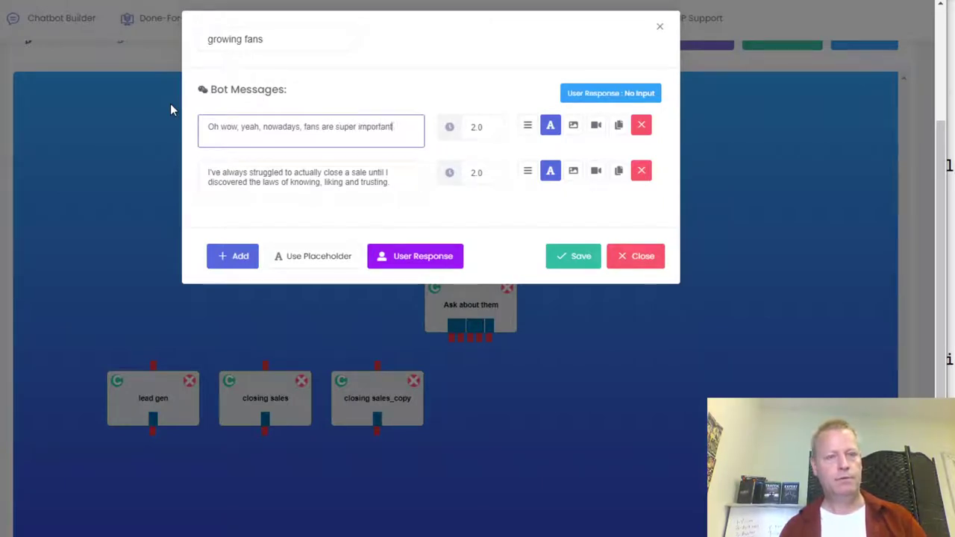
text( with social media)
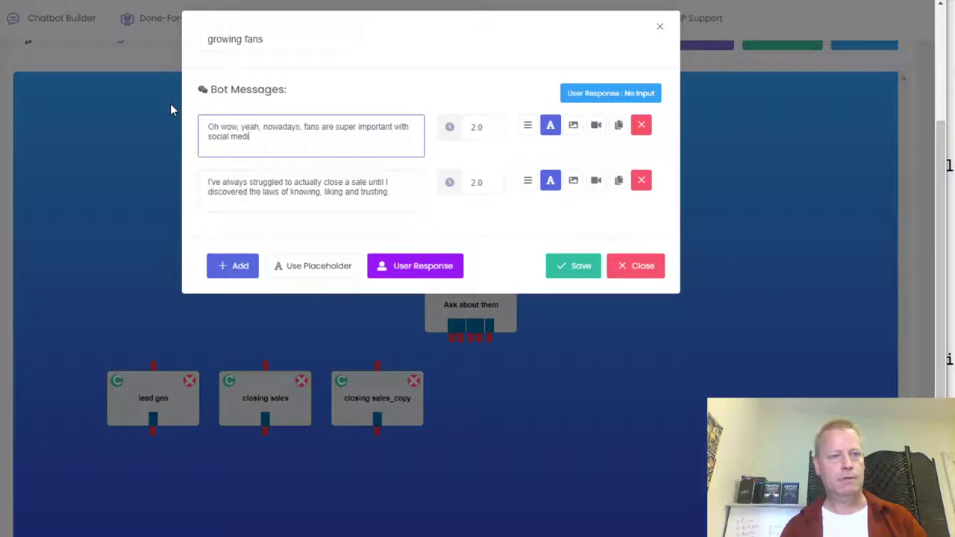
- Replace the second message with "I was able to grow a few Facebook pages to 20k+ fans"
click(226, 182)
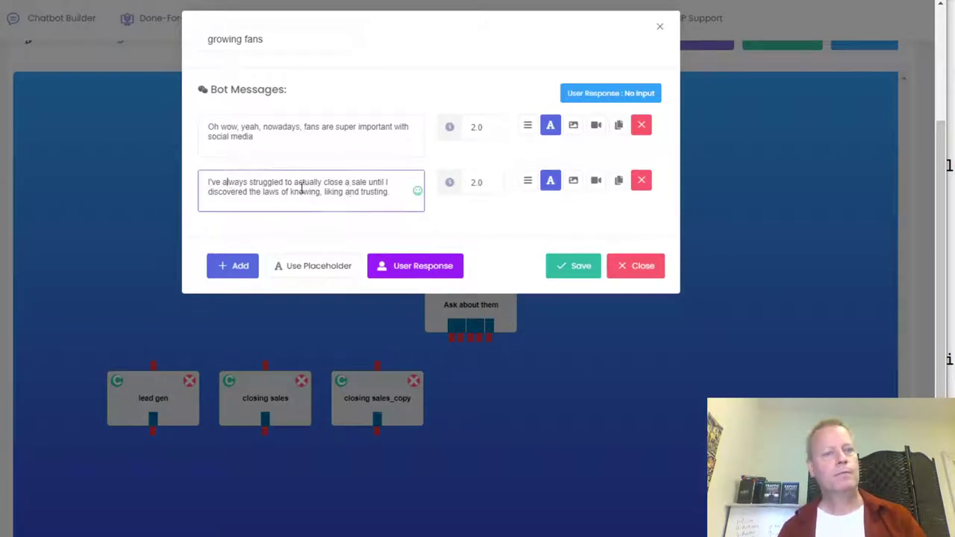
drag(390, 194, 158, 183)
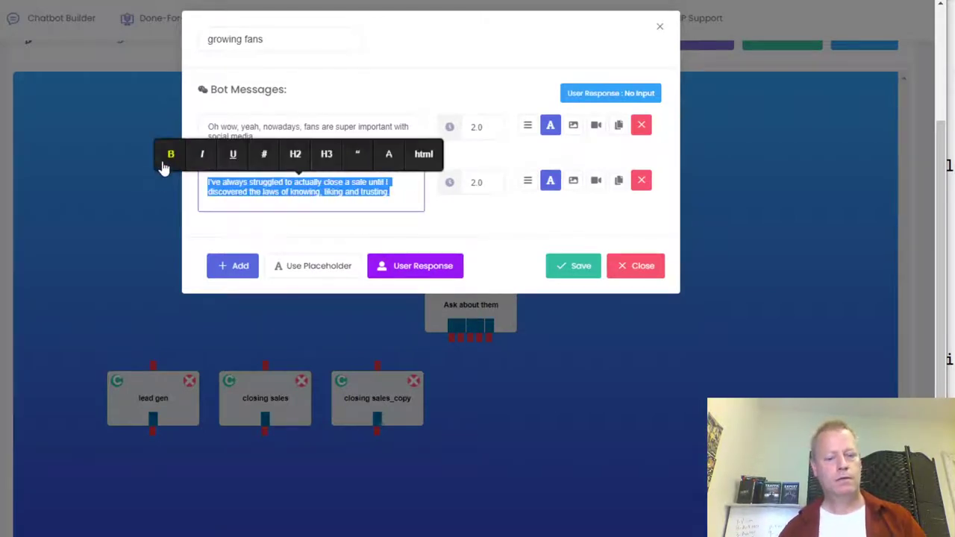
text(I was able to )
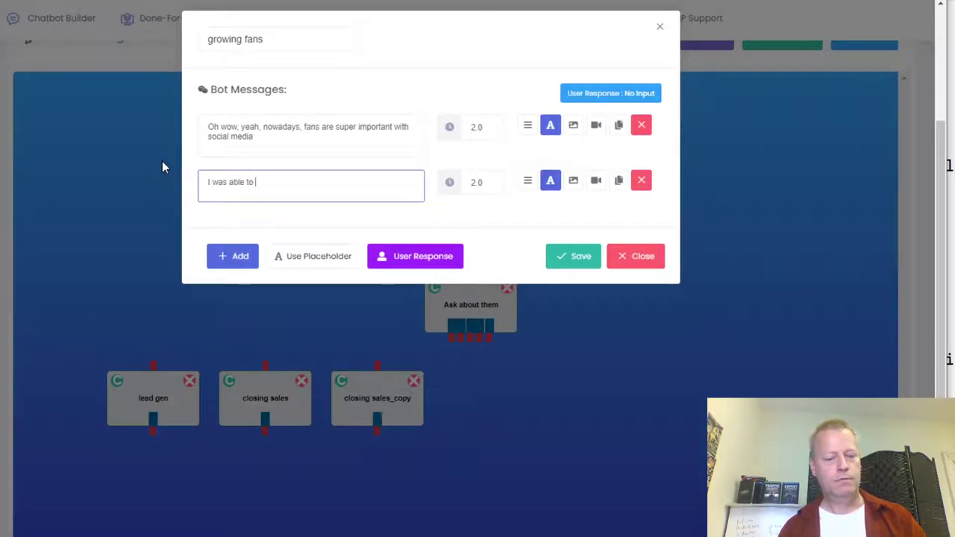
text(grow a few )
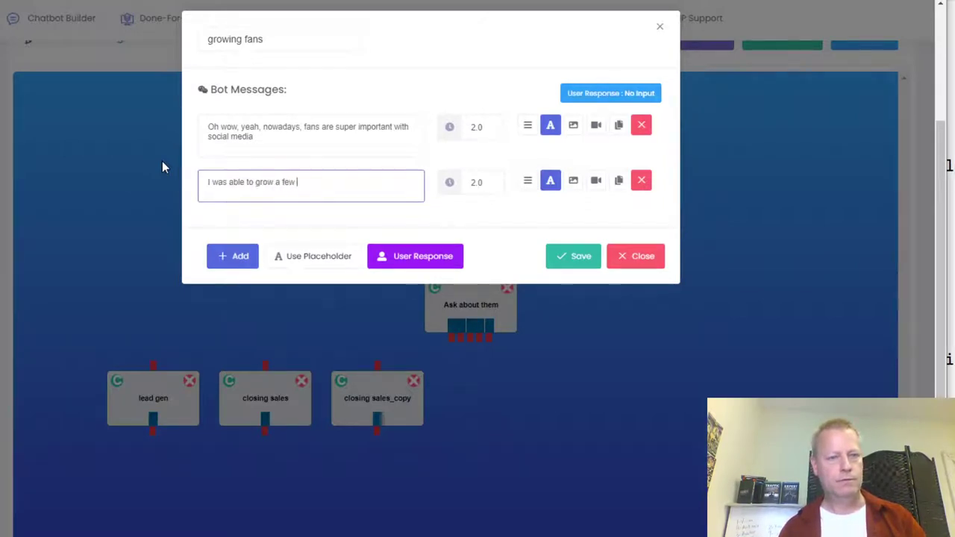
text(Facebook pa)
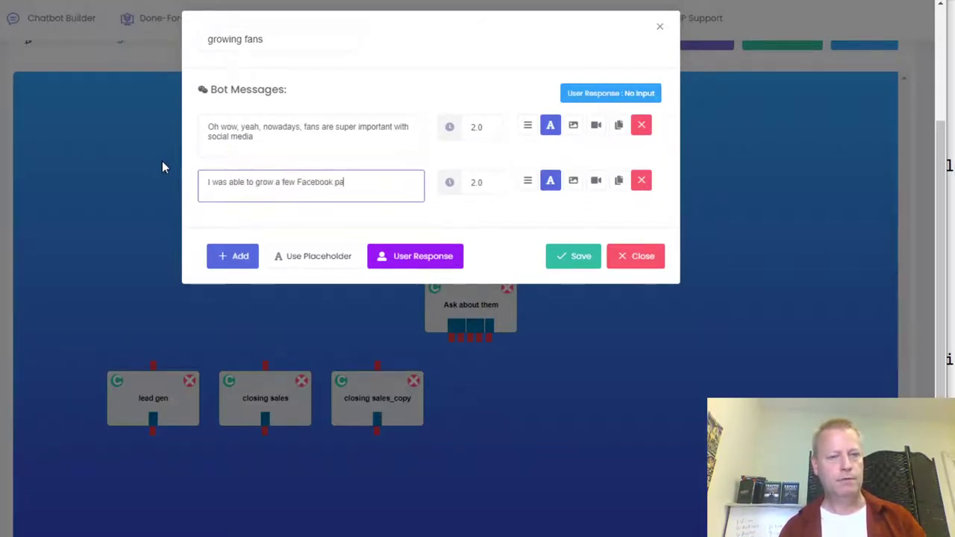
text(ges to 20k )
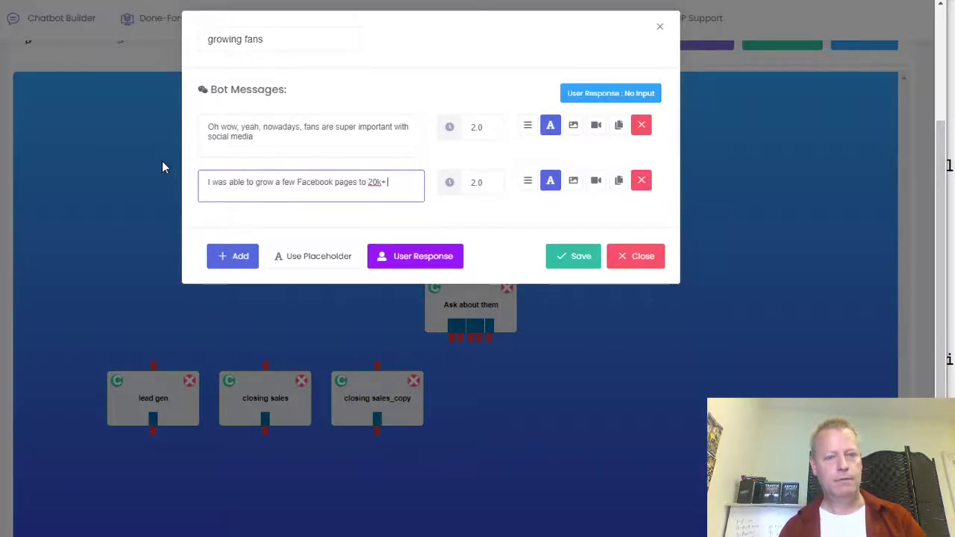
text( fans)
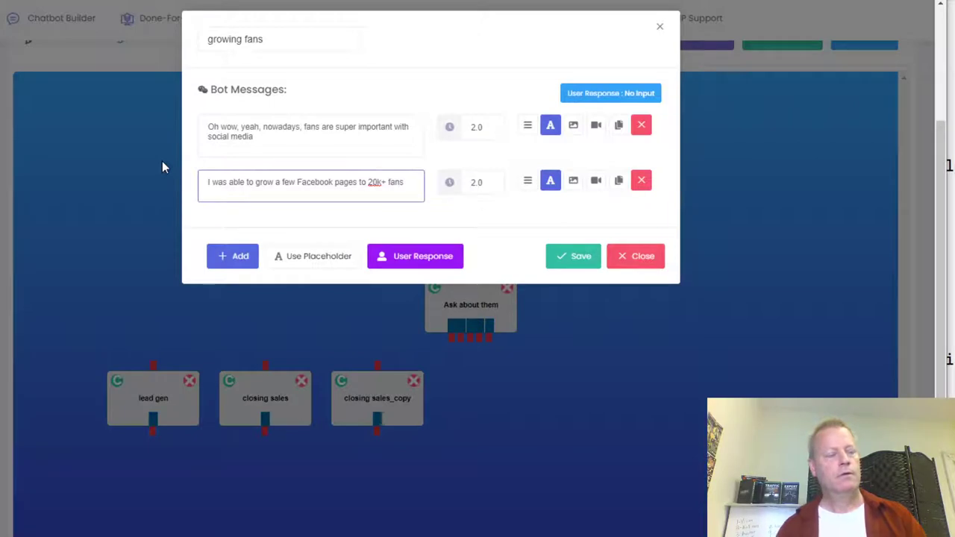
- Extend the second message with "although I eventually lost them - that's Facebook's way of keeping the control" and save the block
text( although I )
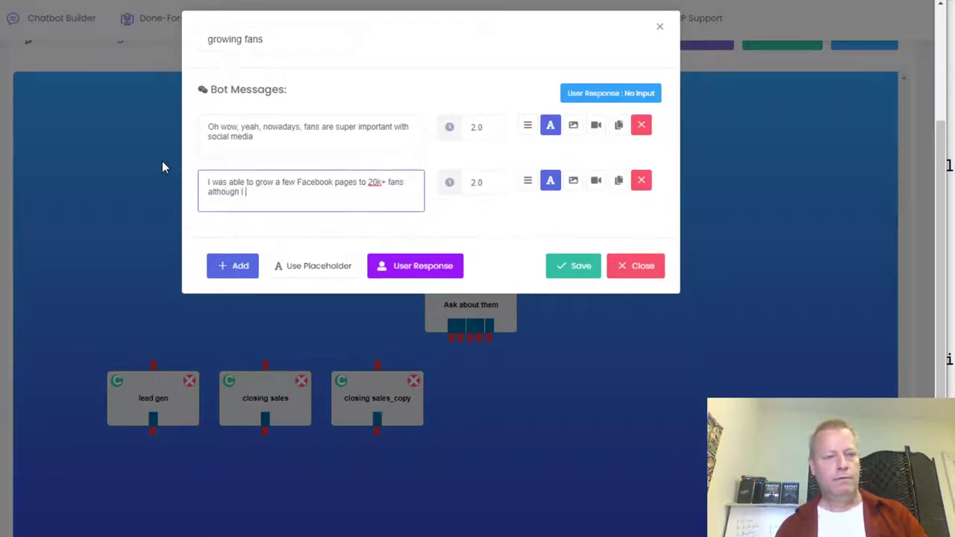
text(enventuall)
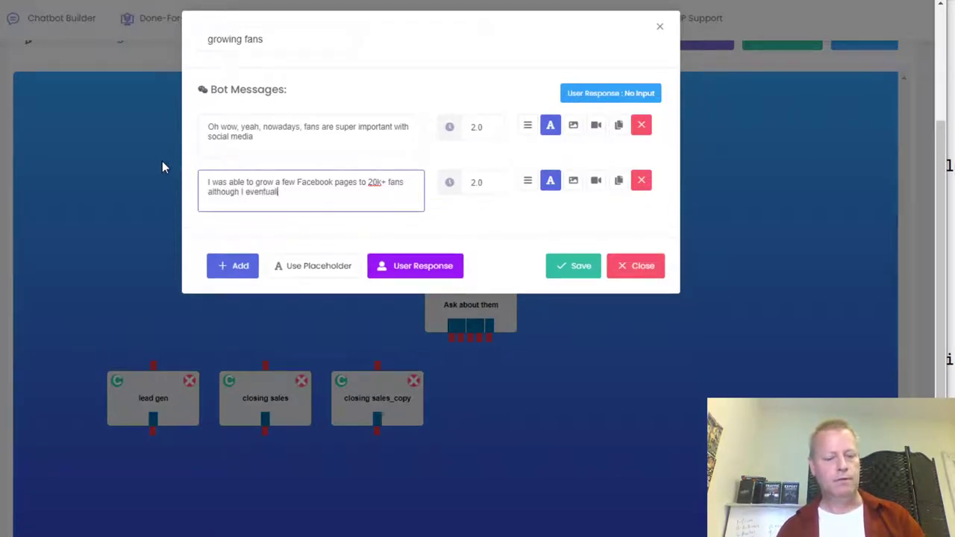
text(y lost them)
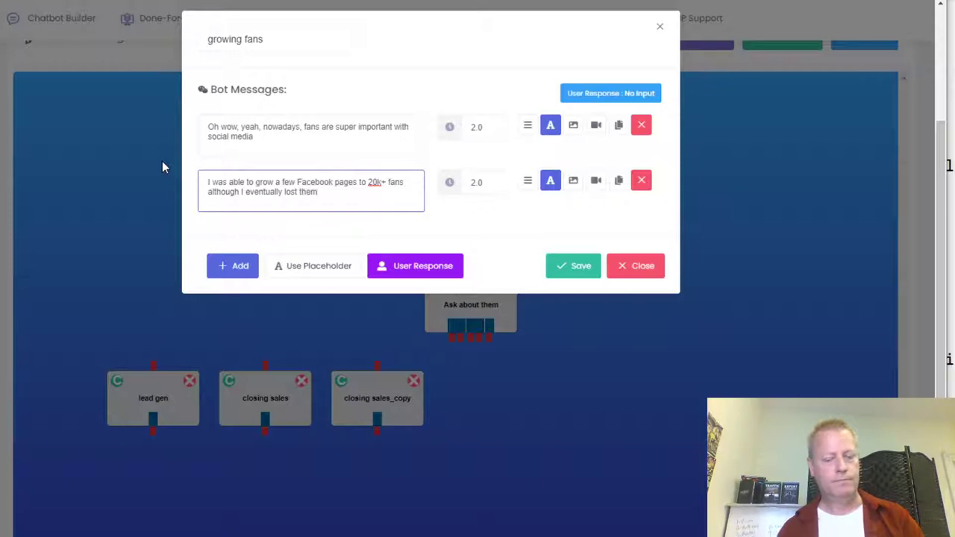
text( - that's Facebook's way of keep)
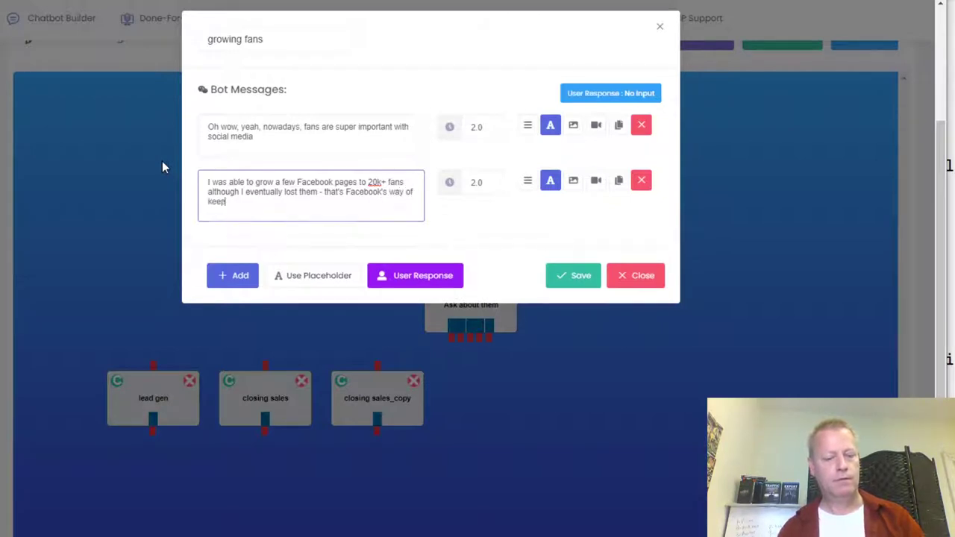
text(ing the contol)
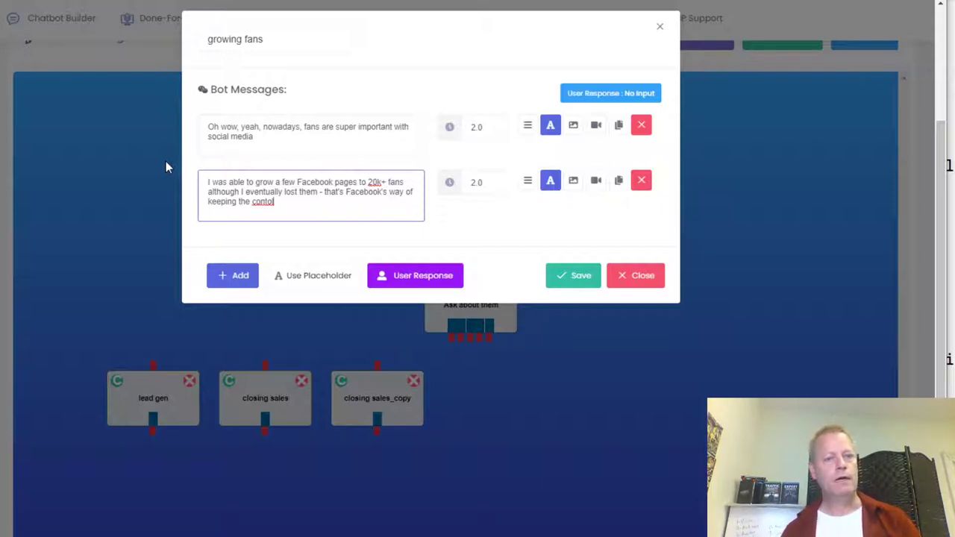
click(266, 201)
text(r)
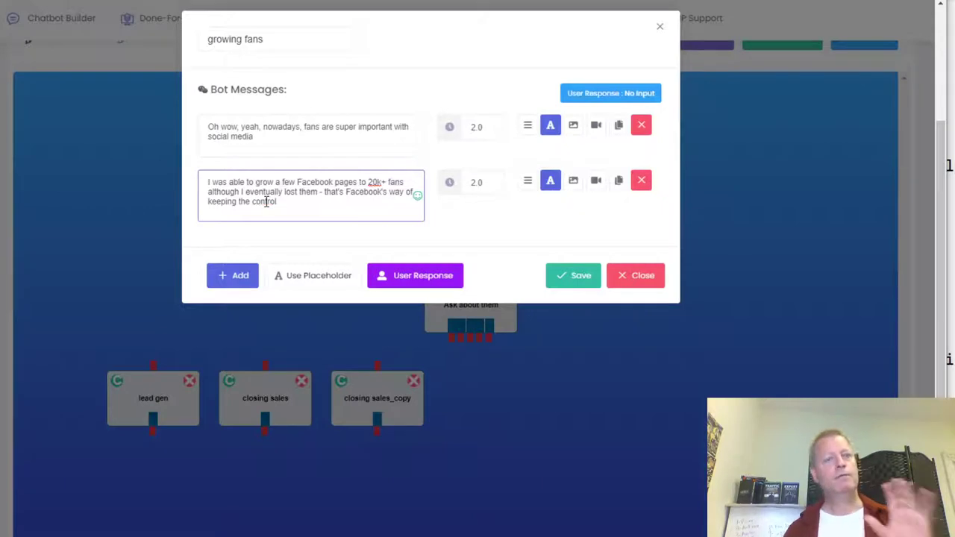
click(576, 275)
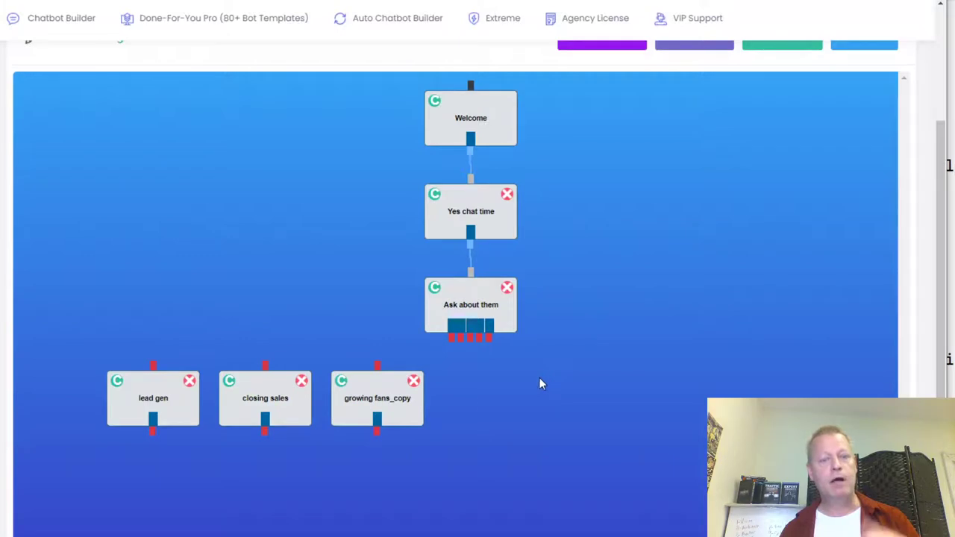
- Duplicate the "growing fans" block, place the copy directly to its right, and rename the copy "building list"
drag(391, 398, 502, 406)
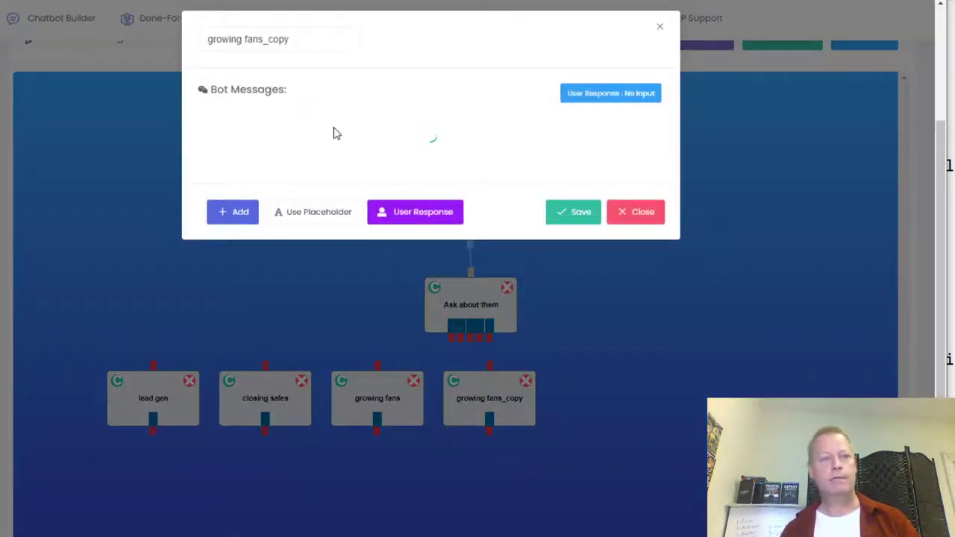
text(building list)
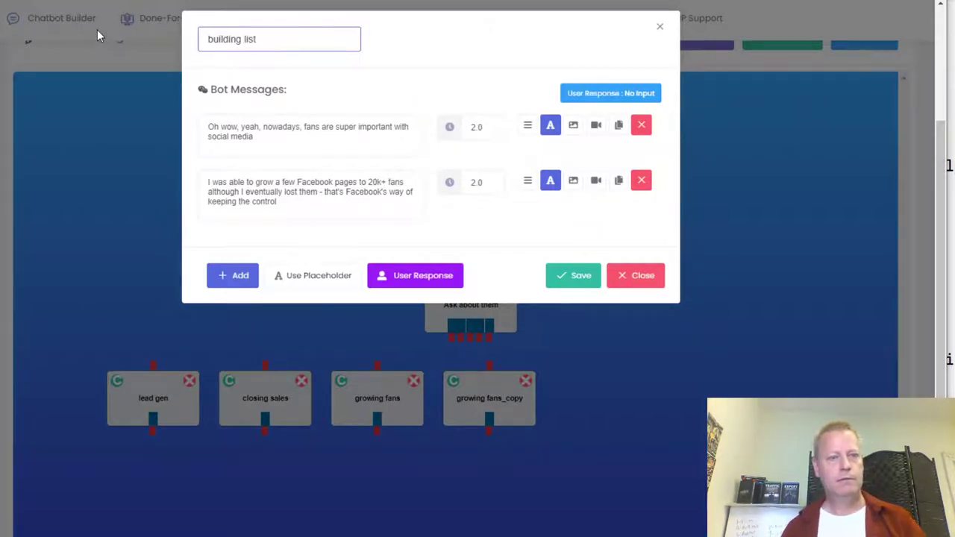
- Reword the first message as "If anyone tells me that building a list isn't important, I'm not gonna listen to anything else they have to say lol"
drag(273, 138, 242, 121)
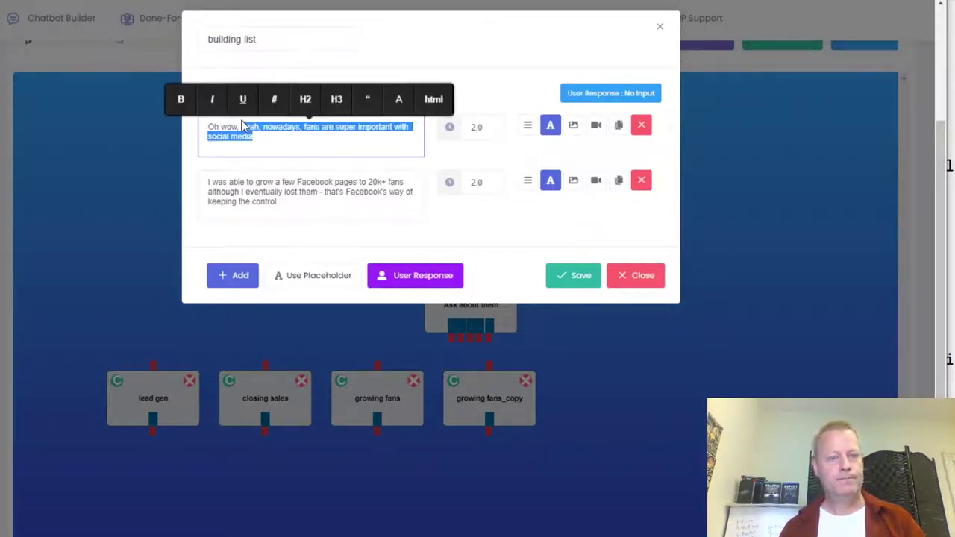
key(BackSpace)
key(BackSpace)
key(BackSpace)
key(BackSpace)
key(BackSpace)
key(BackSpace)
key(BackSpace)
key(BackSpace)
key(BackSpace)
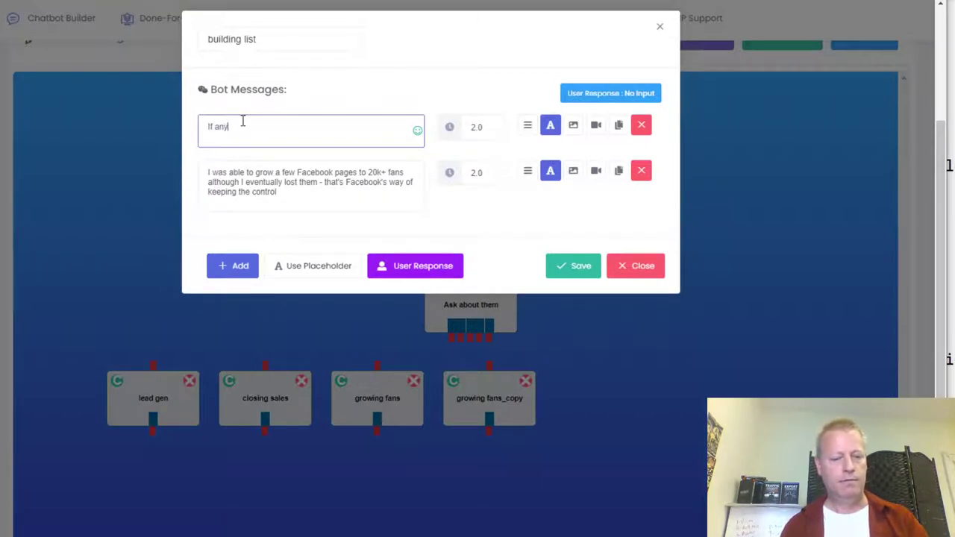
text(If anyone tells me that building a list isn't important)
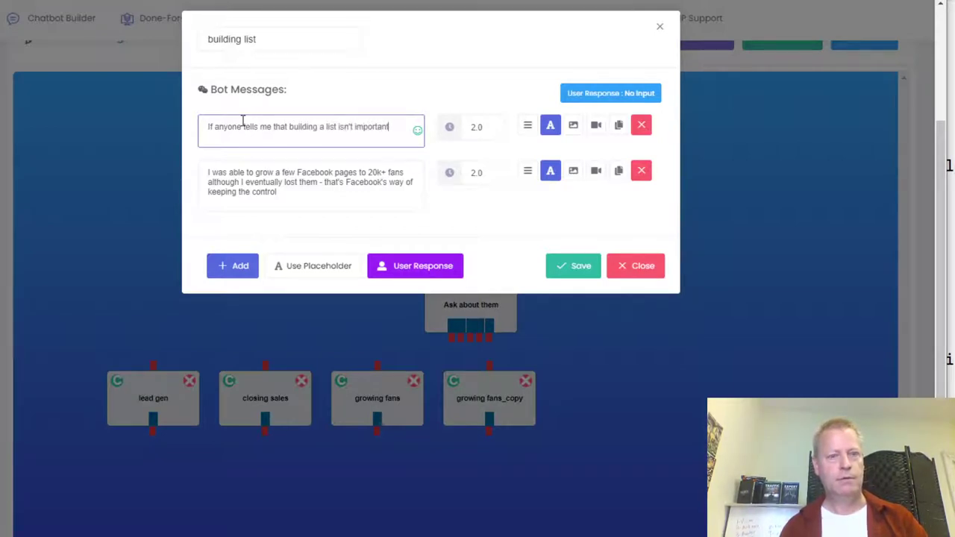
text(, I'm not gonna listen to anythin)
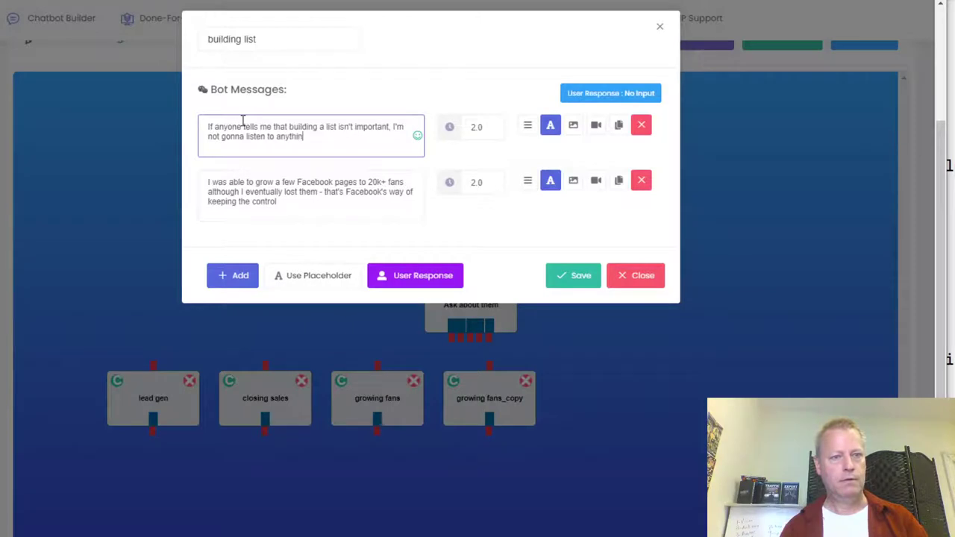
text(g else they have to say lol)
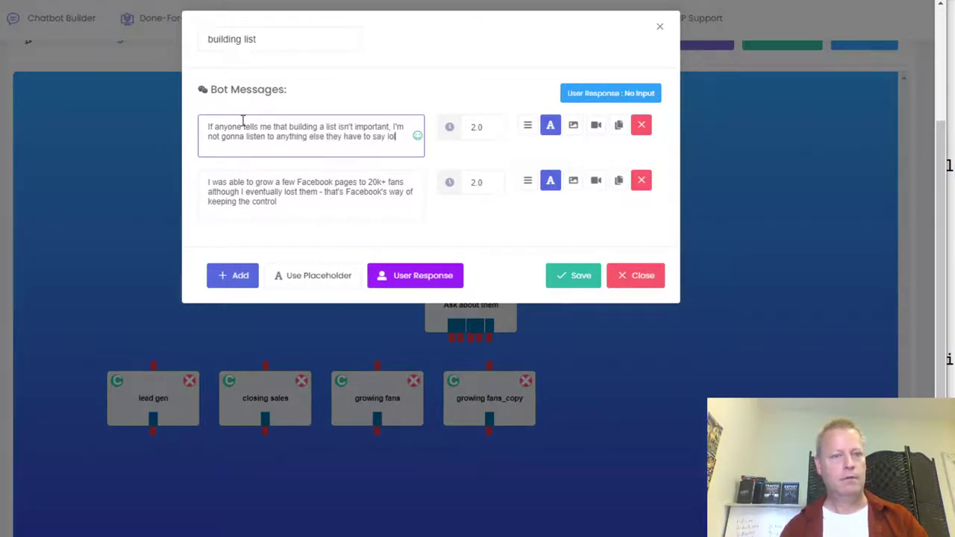
- Replace the second message with "List building is the corener stone of any online business. It's the traffic you own!" and save the block
drag(278, 202, 173, 175)
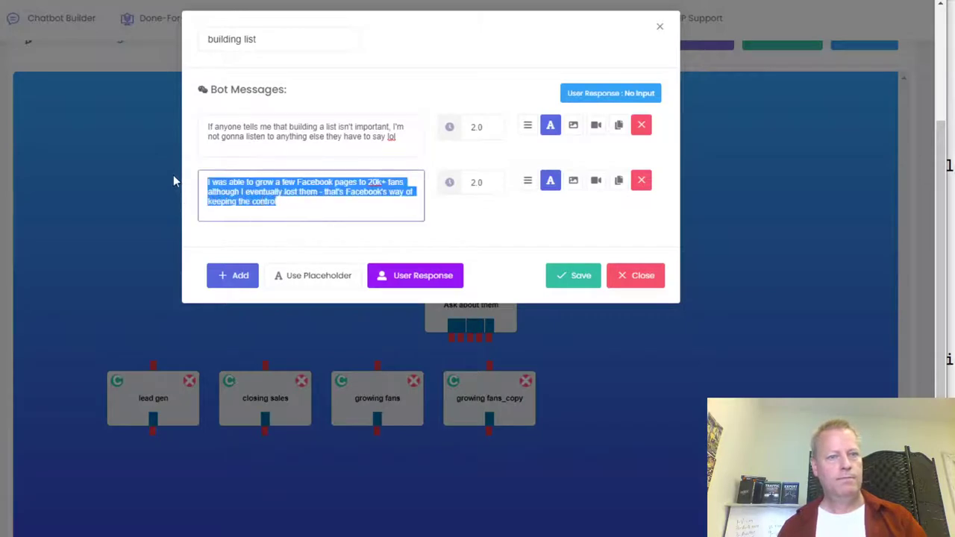
key(BackSpace)
text(List b)
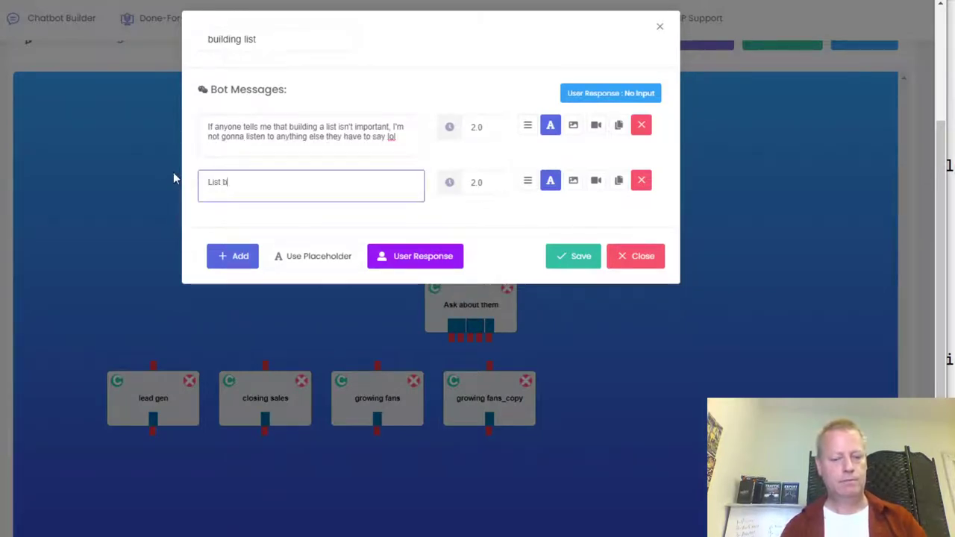
text(uilding is the)
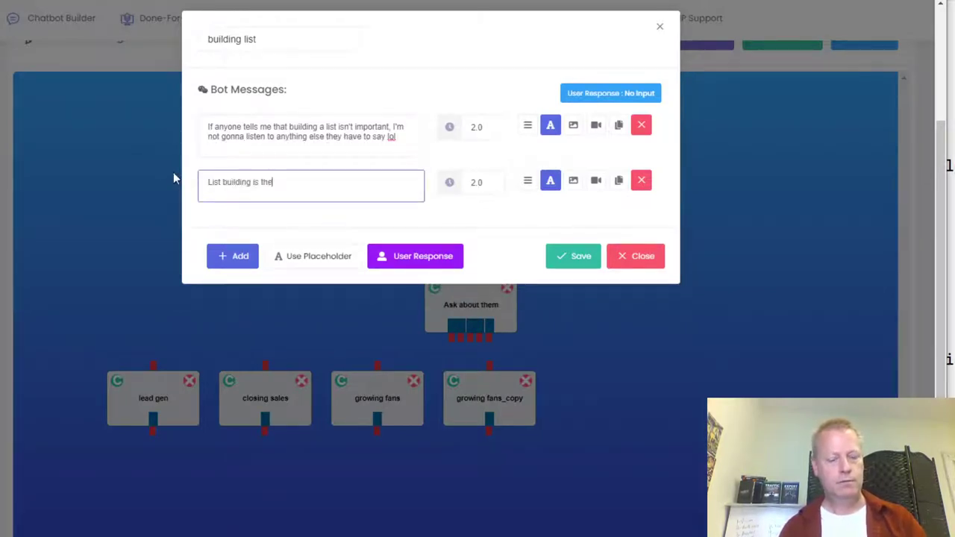
text( corenerstone)
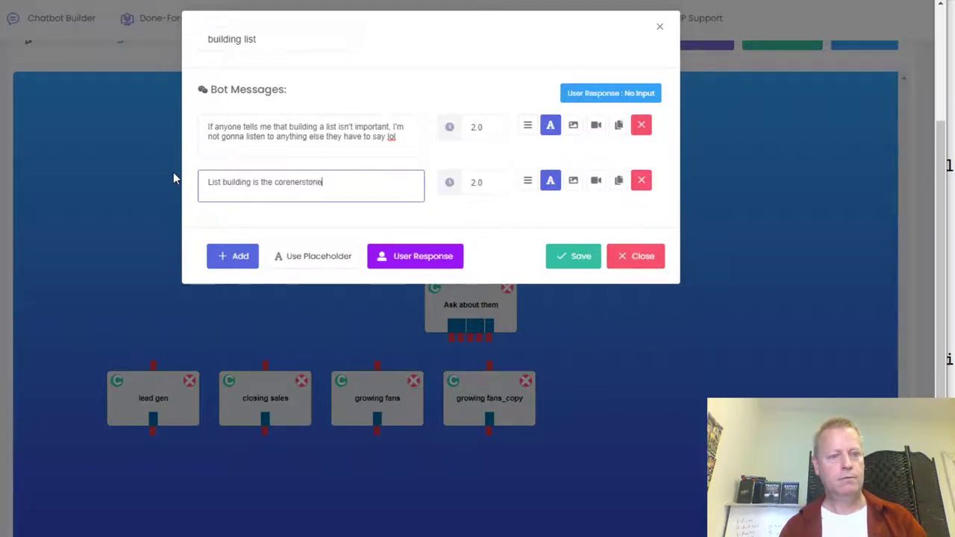
text( of any)
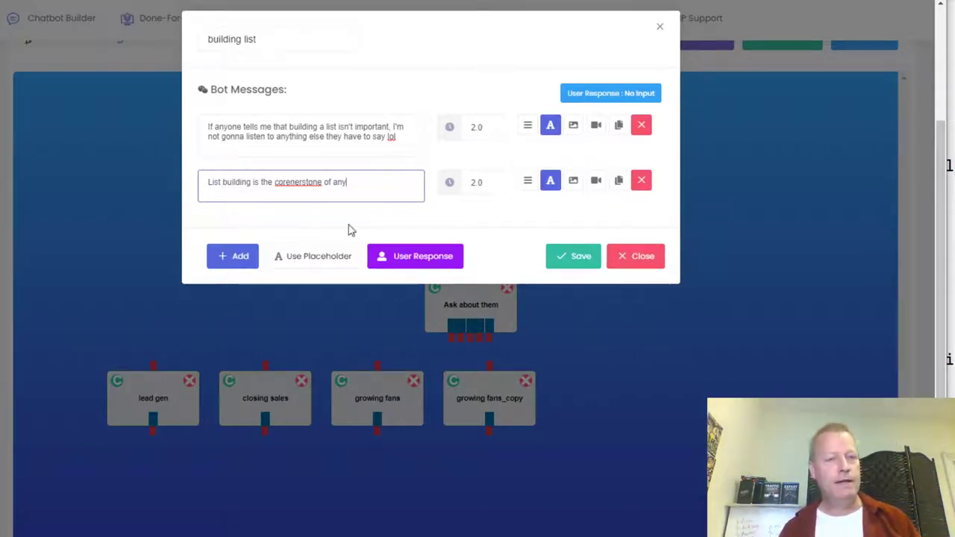
click(307, 183)
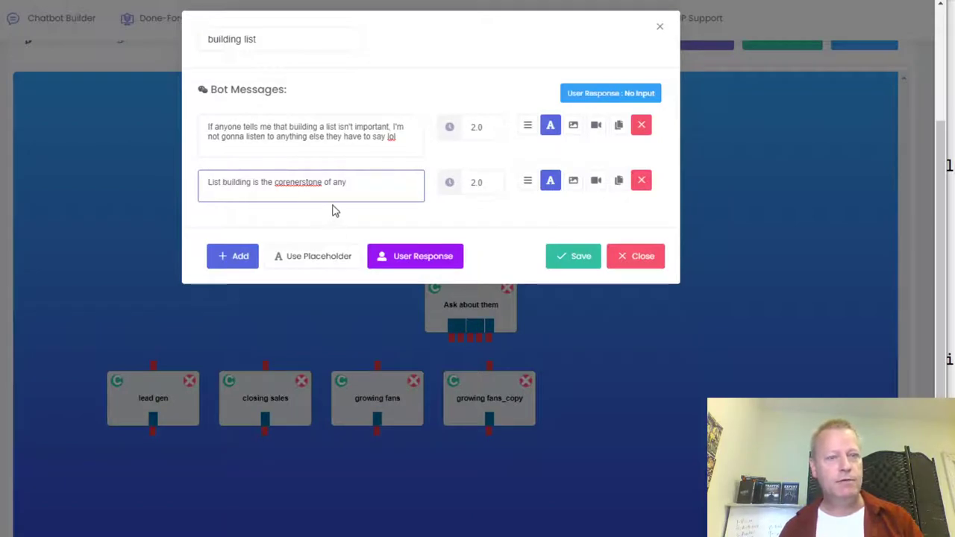
click(355, 179)
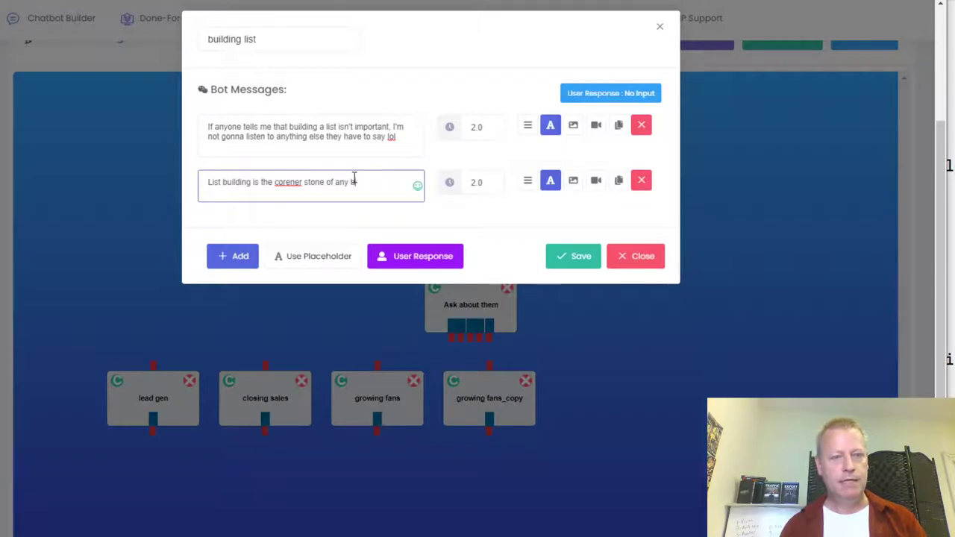
text(online bus)
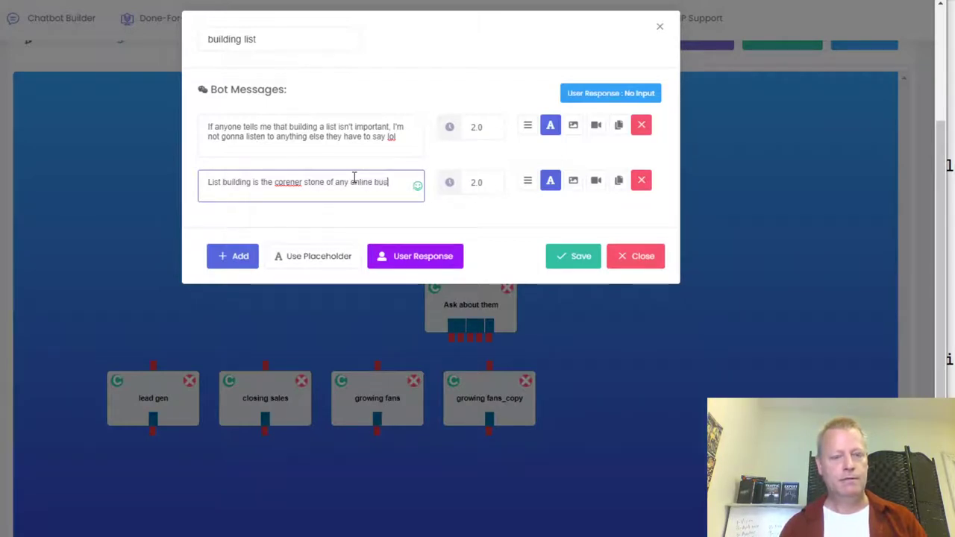
text(iness. )
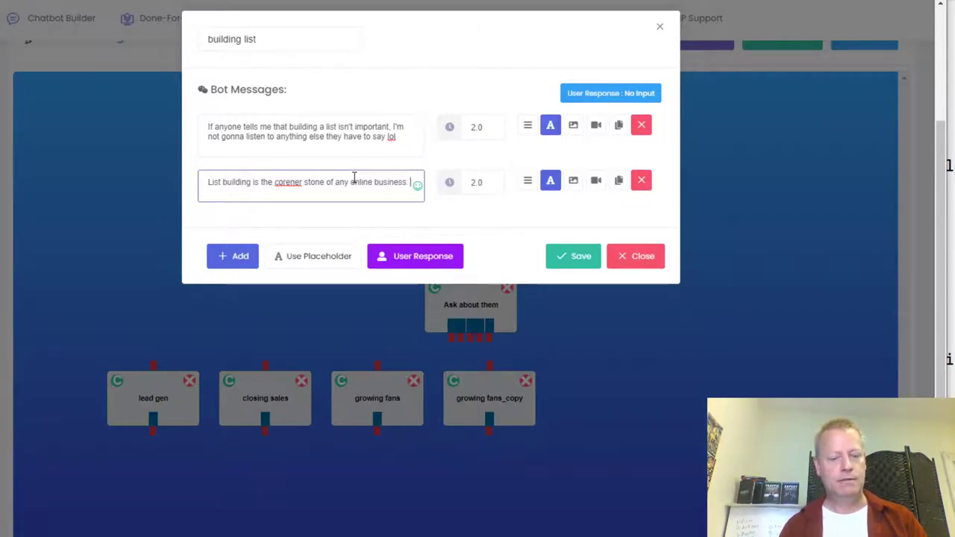
text(It's the traffic you own!)
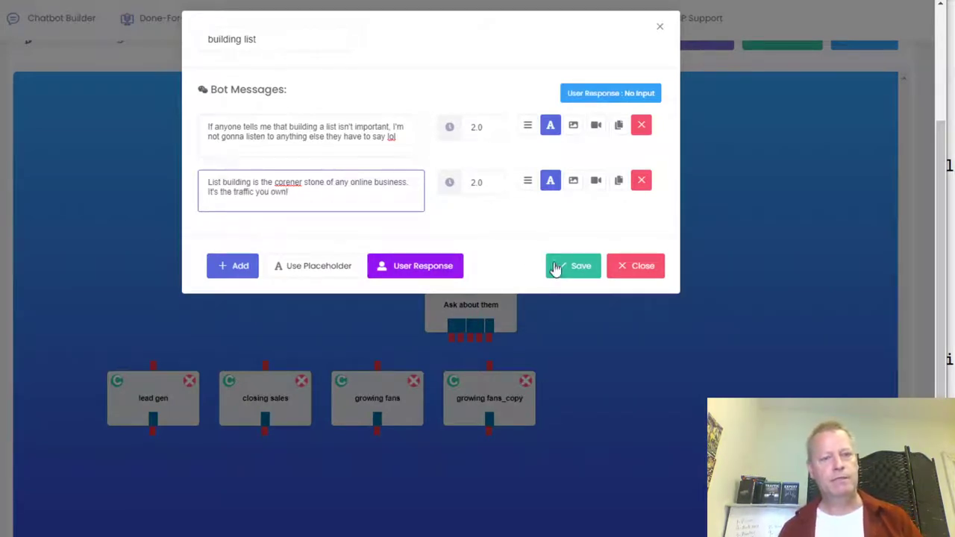
click(583, 269)
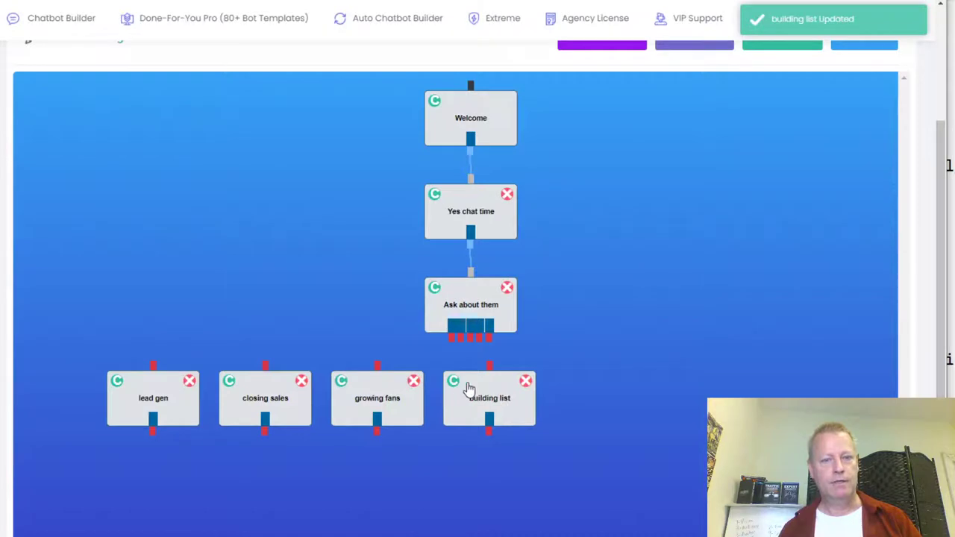
- Duplicate the "building list" block, place the copy directly to its right, and rename the copy "something else"
key(ctrl+v)
drag(505, 401, 633, 401)
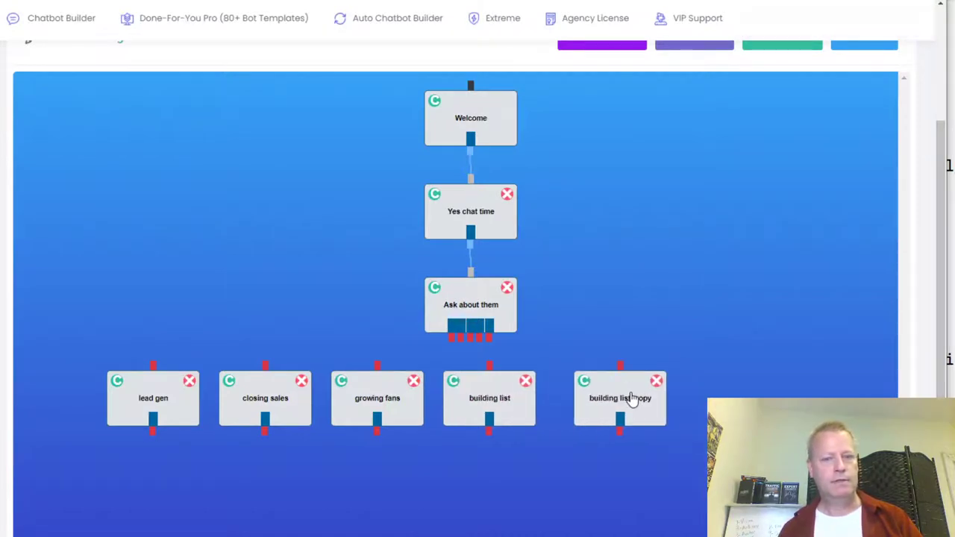
double_click(633, 400)
drag(301, 38, 169, 46)
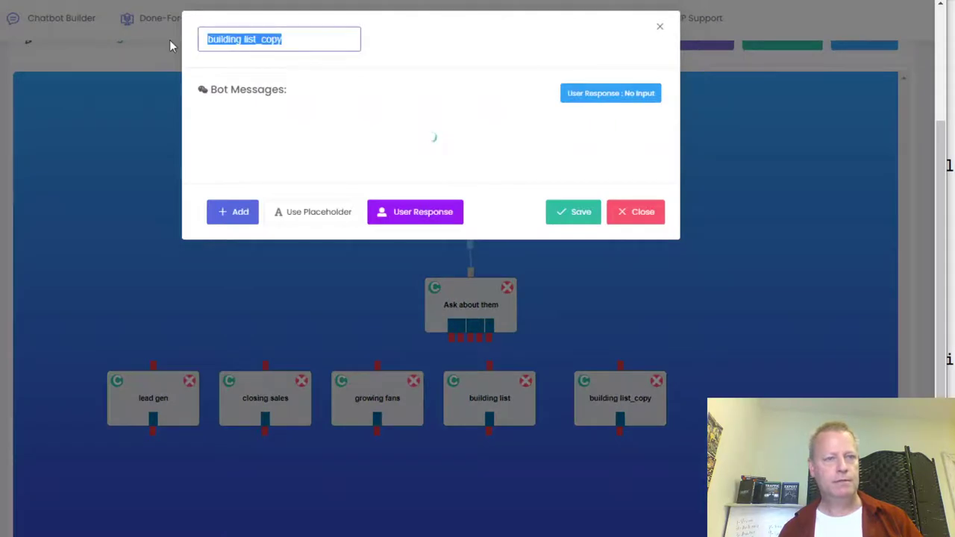
text(something else)
- Replace the first message with "Ah sorry I'm not picking up on what you are asking about"
click(410, 141)
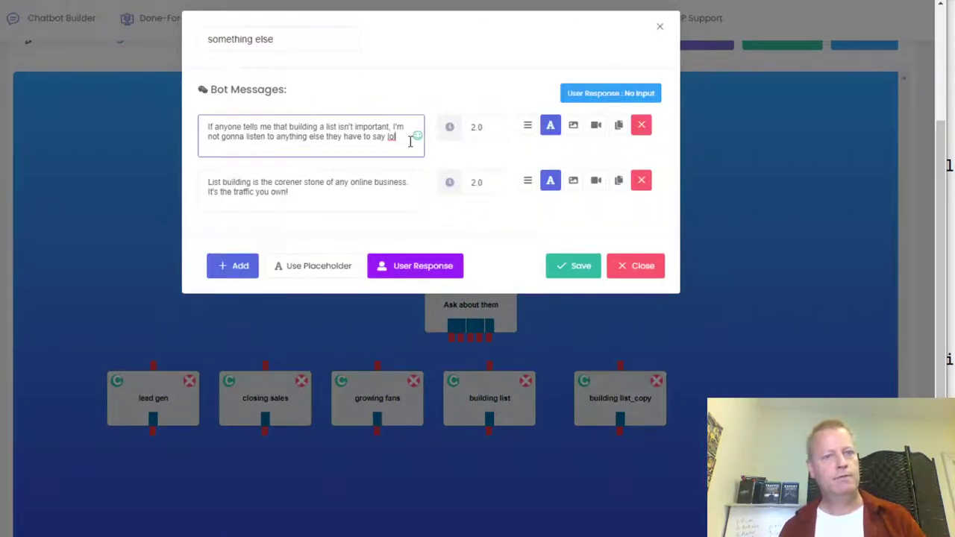
drag(405, 139, 205, 125)
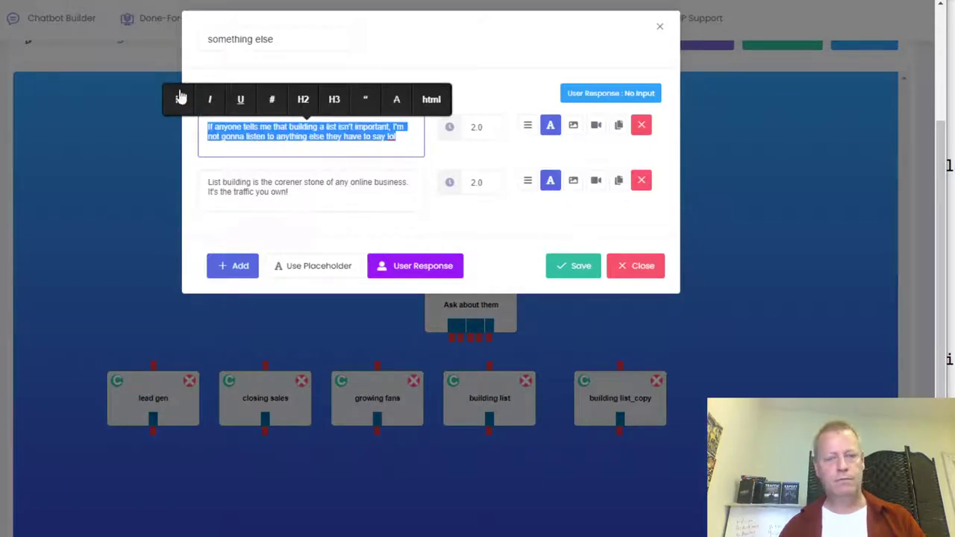
key(BackSpace)
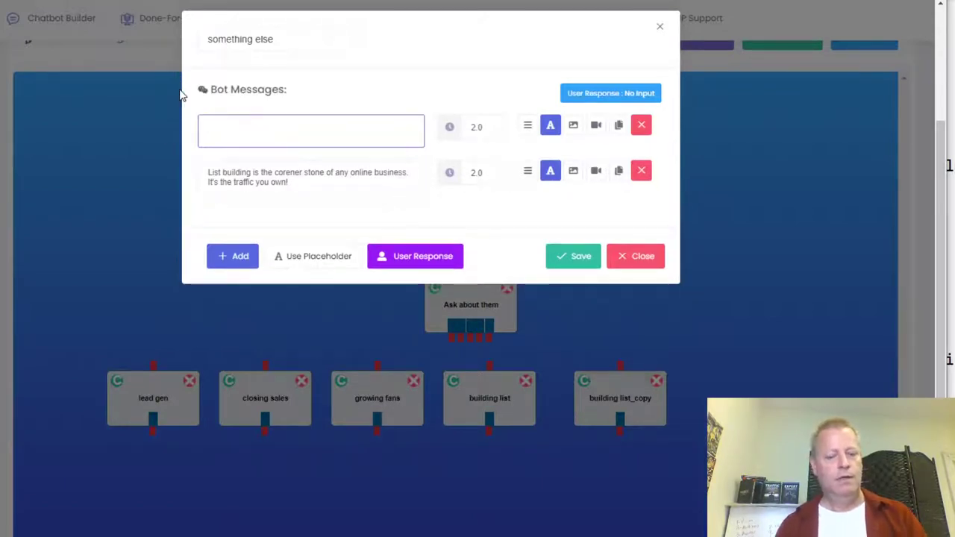
text(Ah sorry )
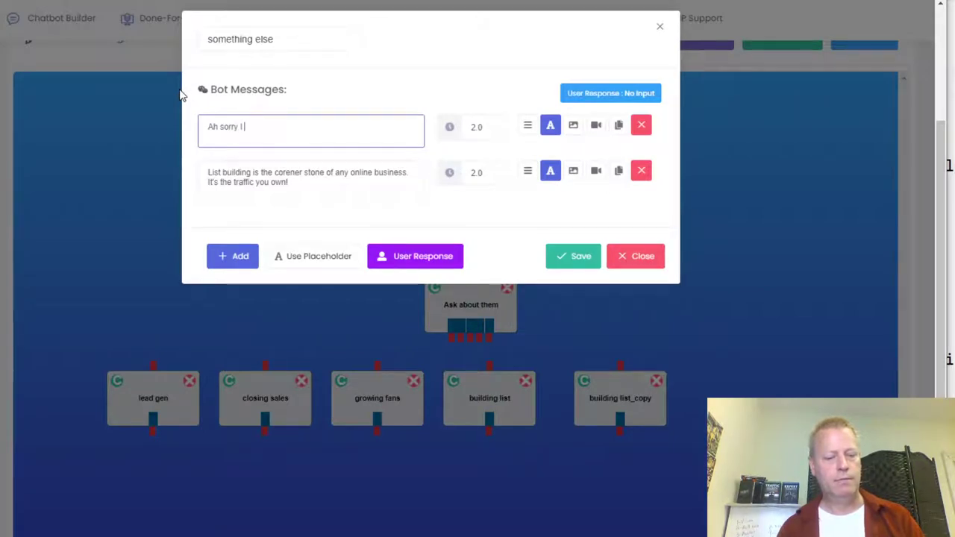
text(I'm not picking)
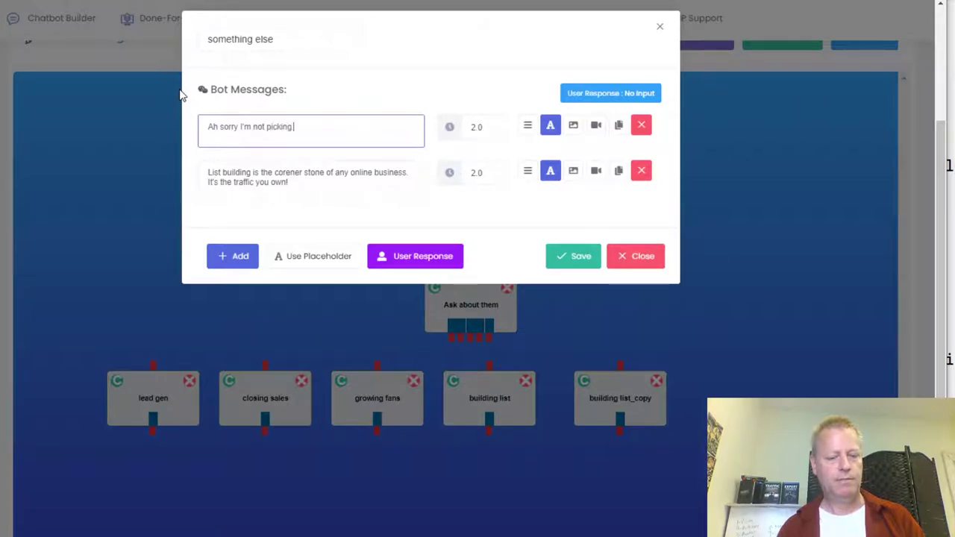
text( up on what)
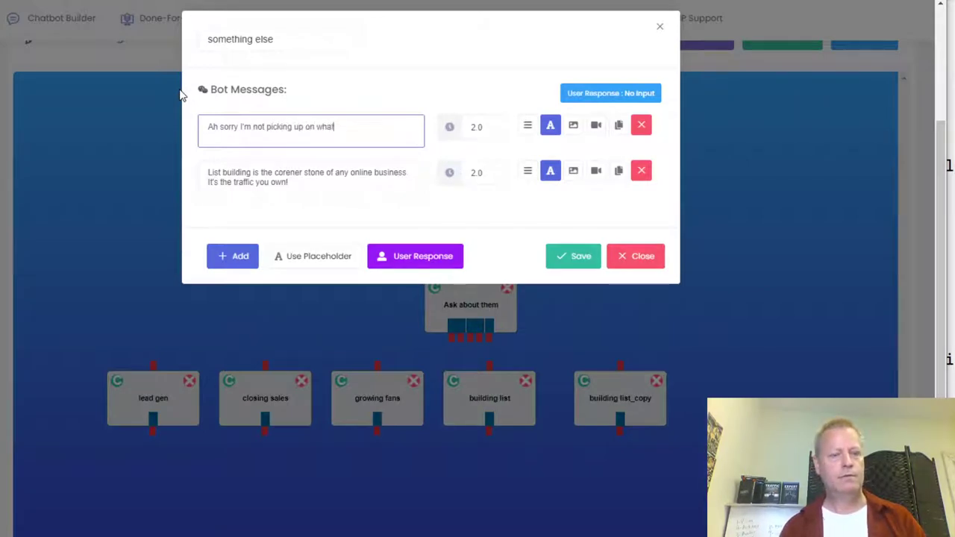
text( you are asking)
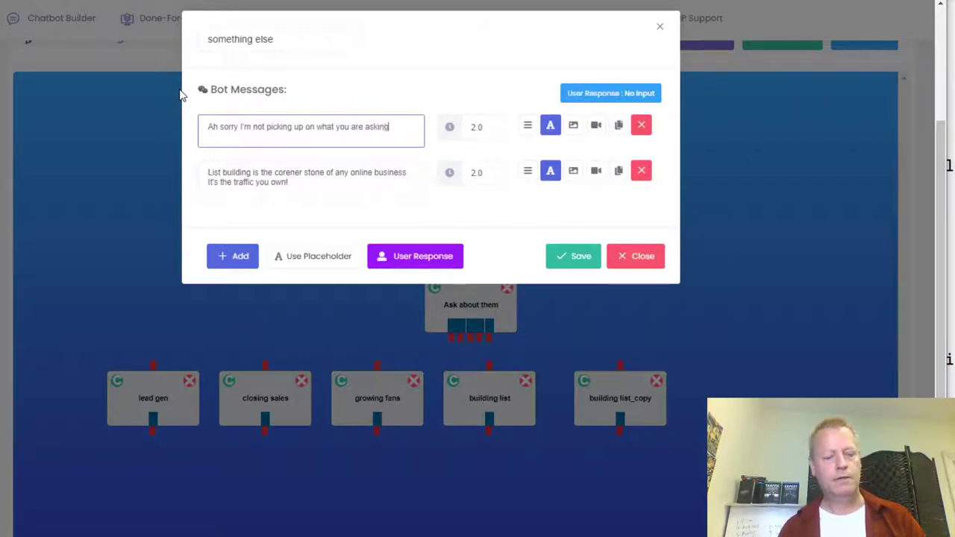
text( about)
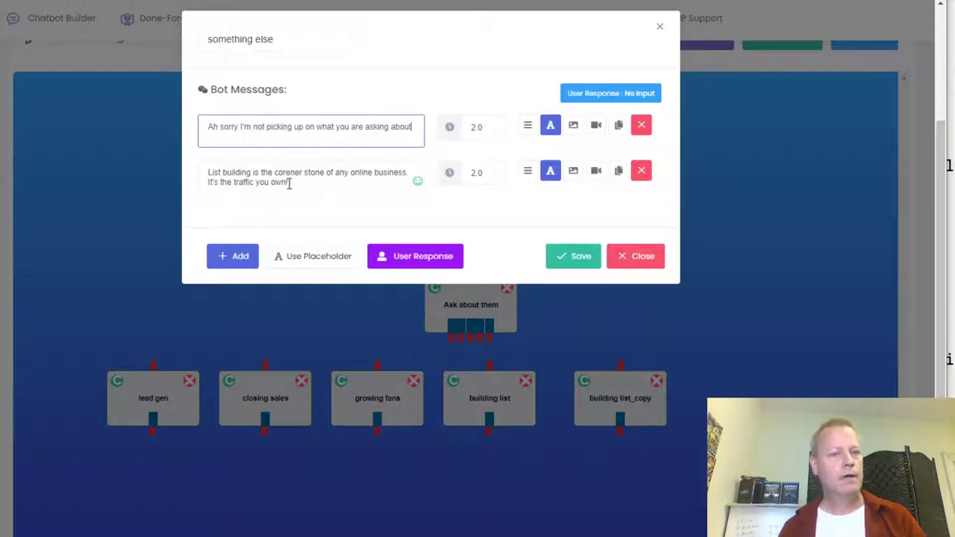
- Replace the second message with "Maybe this can still help you" and save the "something else" block
drag(290, 184, 170, 168)
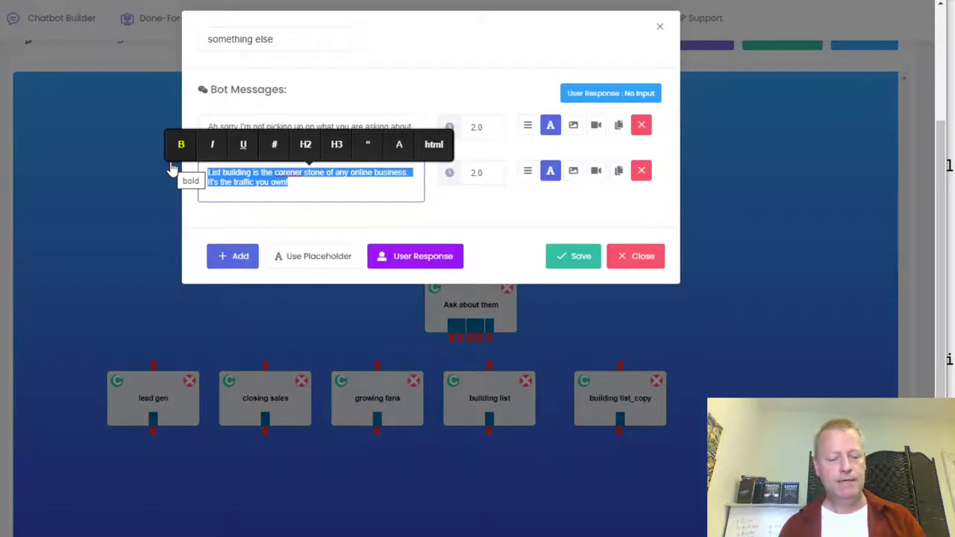
text(Maybe t)
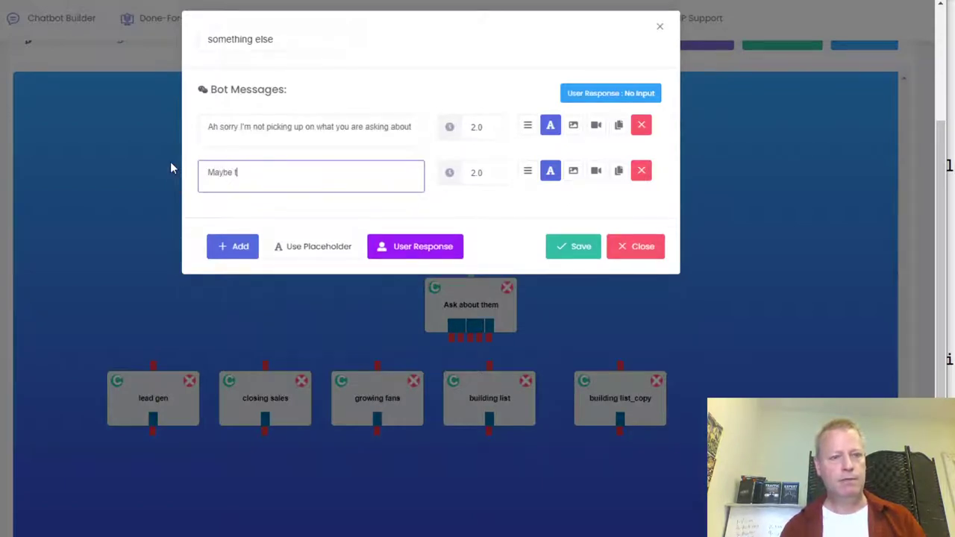
text(his can still help you)
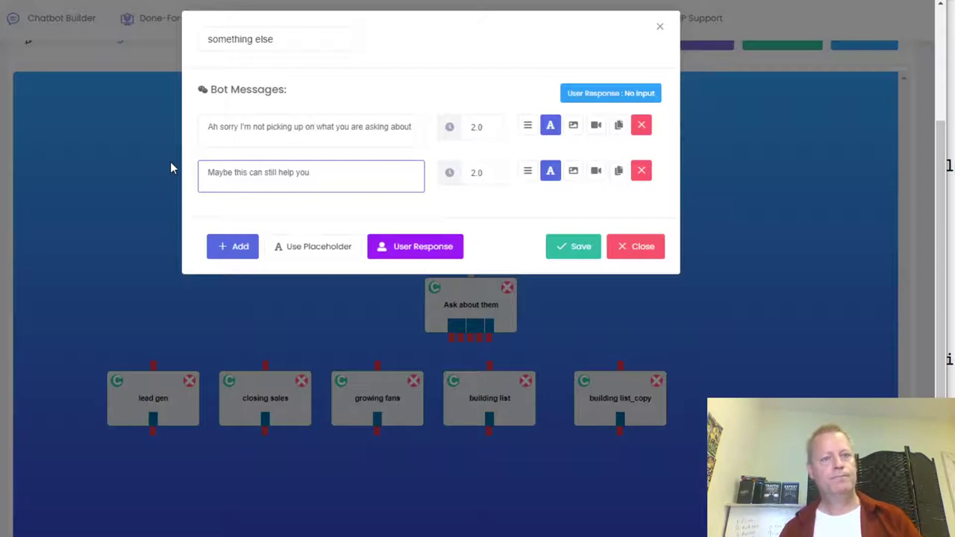
click(578, 249)
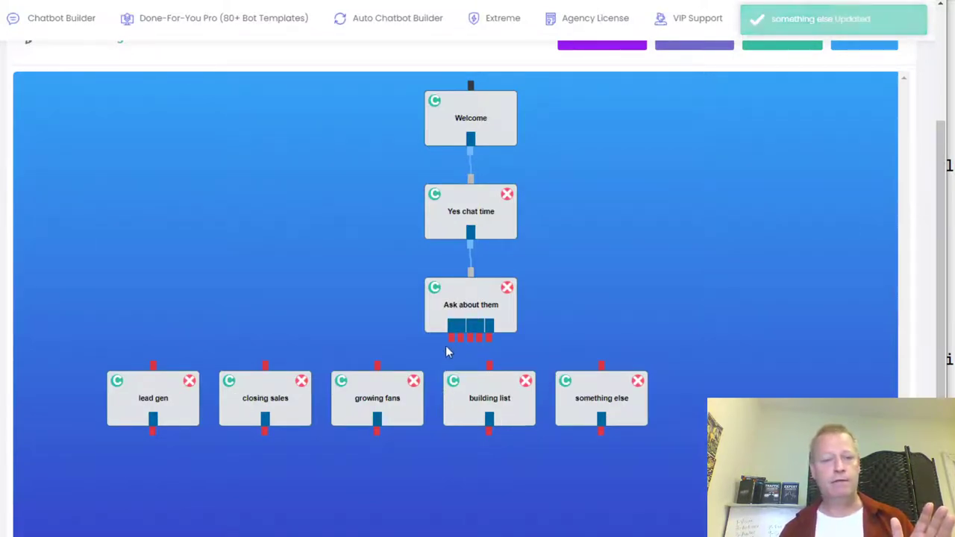
- Connect the five "Ask about them" outputs in order to lead gen, closing sales, growing fans, building list and something else
drag(449, 340, 153, 378)
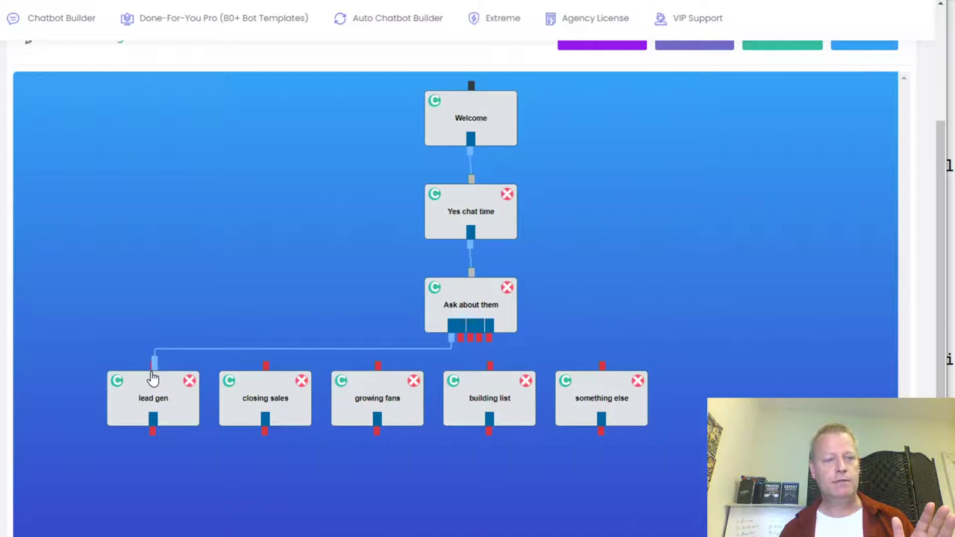
drag(463, 341, 265, 367)
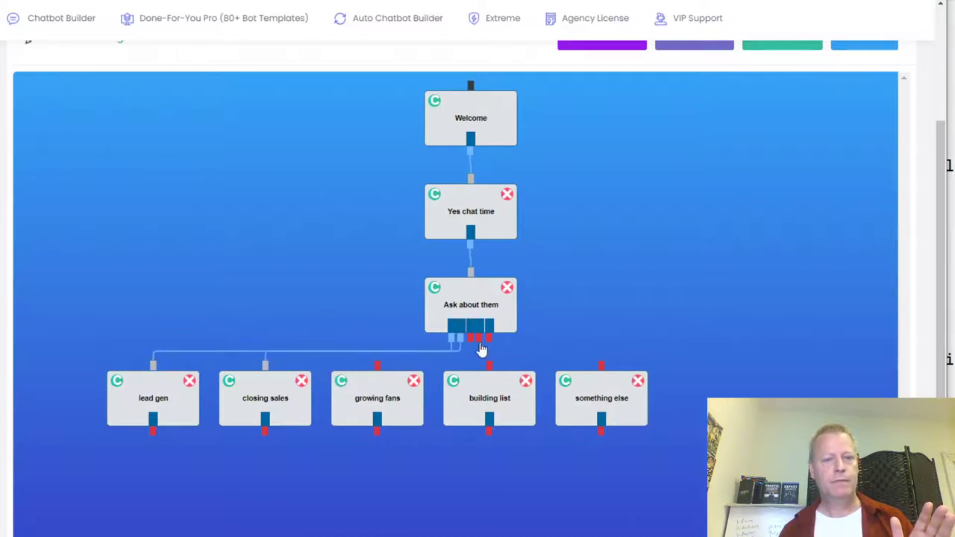
drag(470, 340, 380, 377)
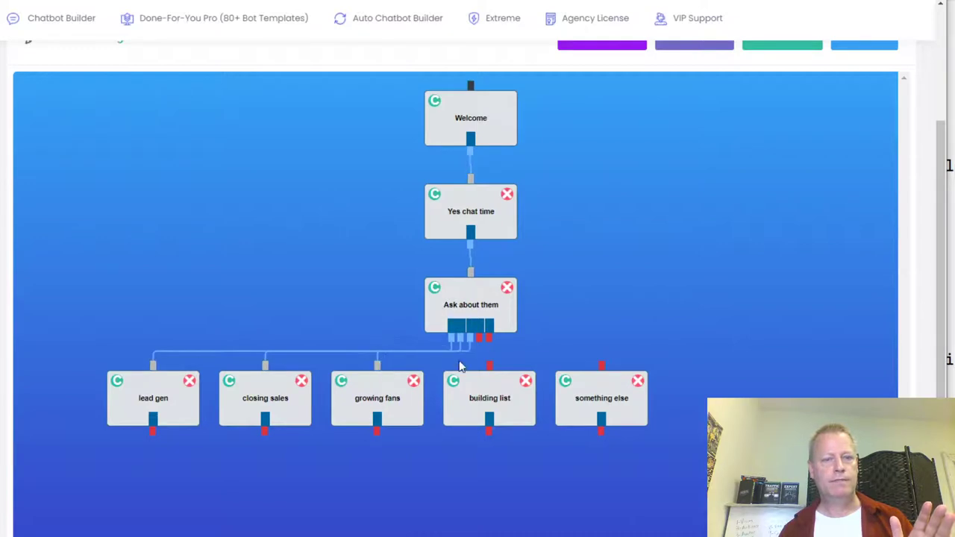
drag(479, 339, 606, 370)
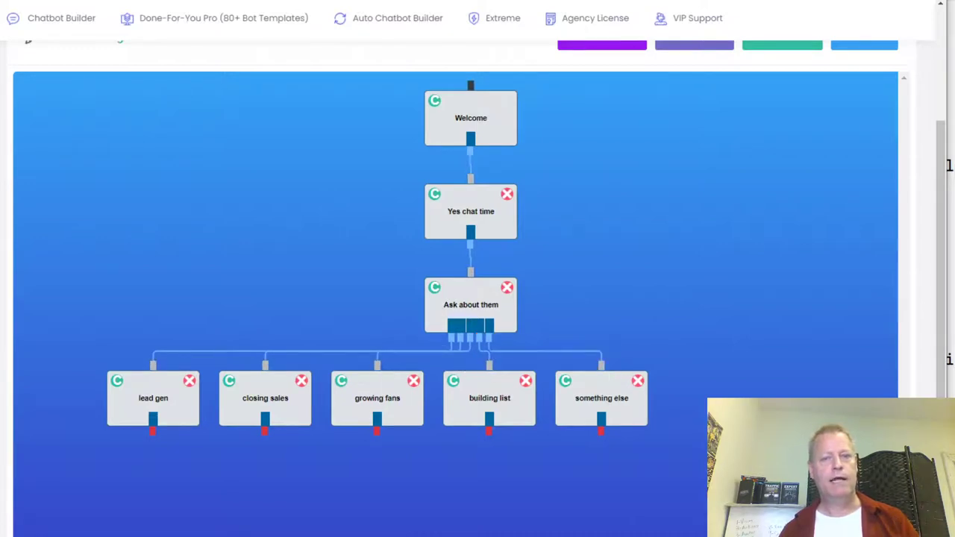
scroll(455, 298, up, 1)
scroll(631, 243, up, 1)
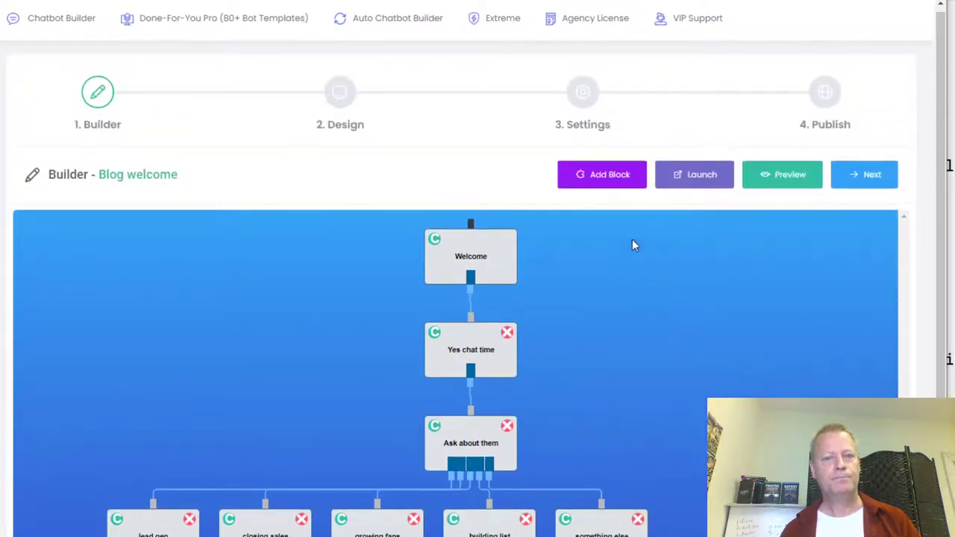
- Add a new block to the chatbot flow and place it below the "building list" block
click(559, 175)
scroll(326, 277, down, 2)
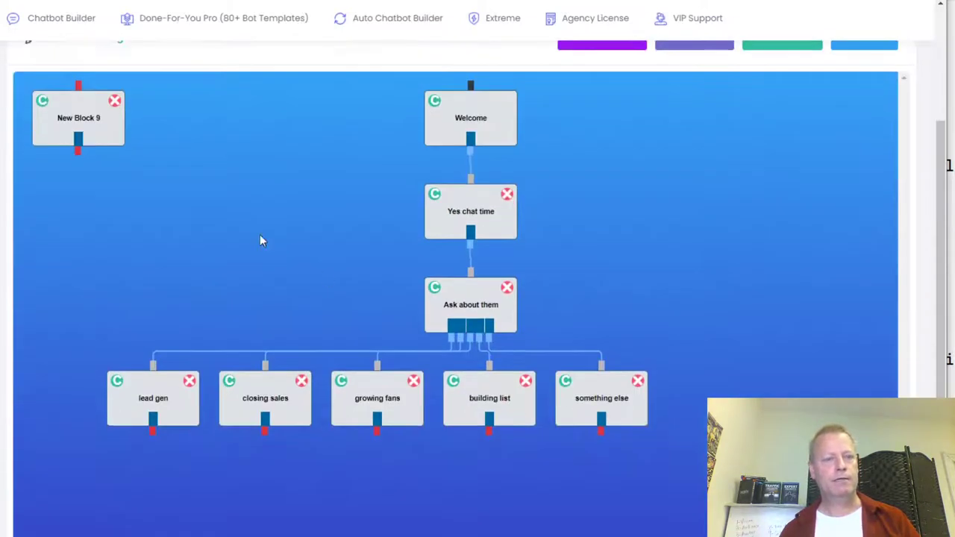
drag(100, 127, 520, 524)
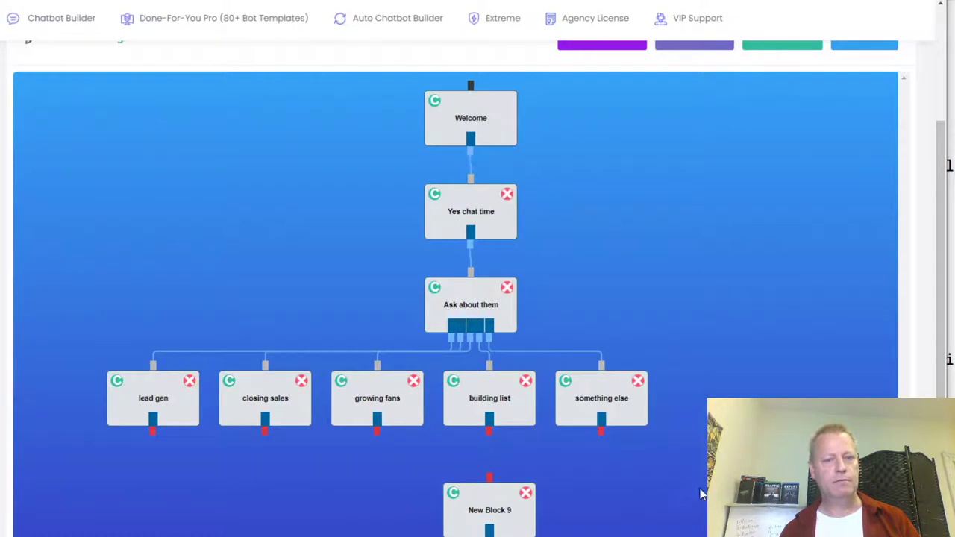
- Connect the outputs of the lead gen, closing sales, growing fans, building list and something else blocks to the new block's input
drag(153, 436, 490, 485)
drag(264, 437, 489, 482)
drag(381, 432, 490, 481)
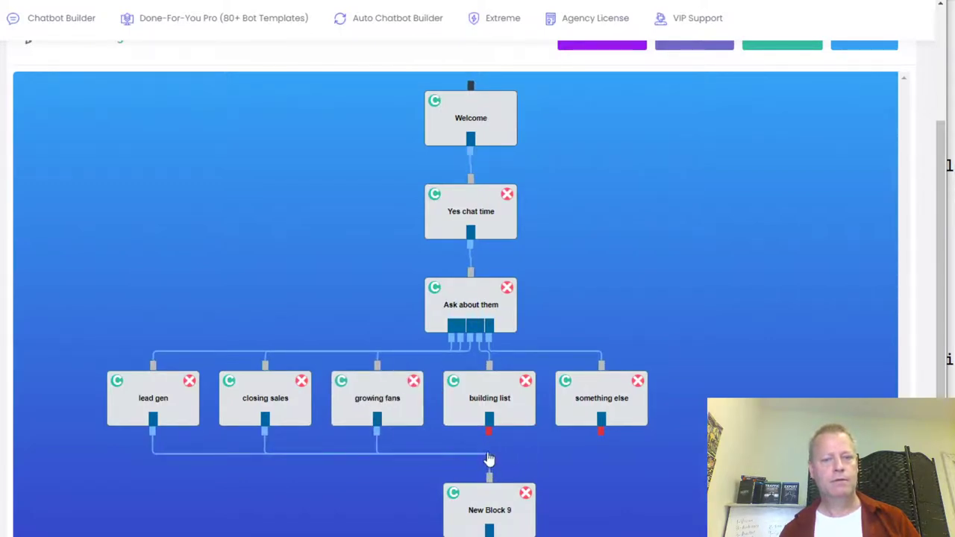
drag(490, 436, 489, 481)
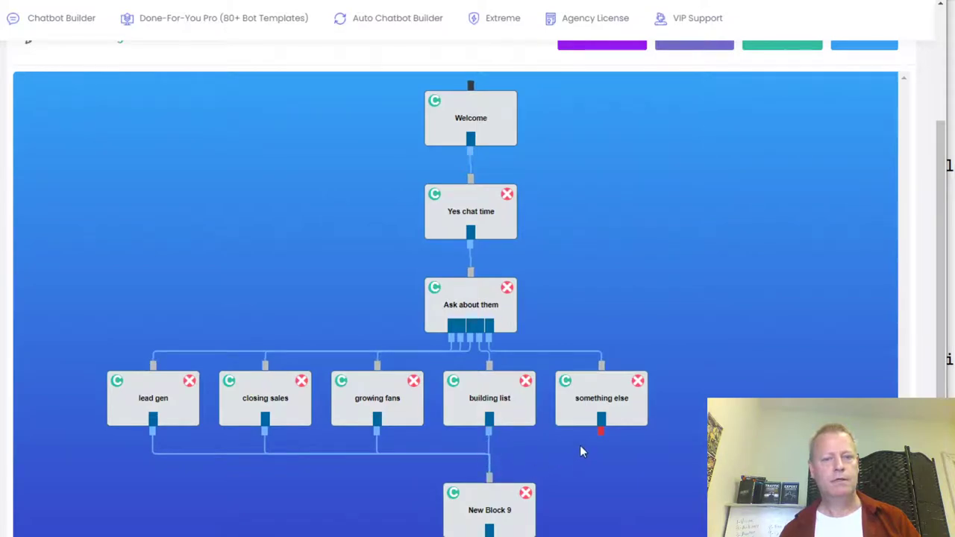
drag(601, 433, 490, 481)
- Open the new block for editing and rename it "Offer 12 step ebook"
click(484, 512)
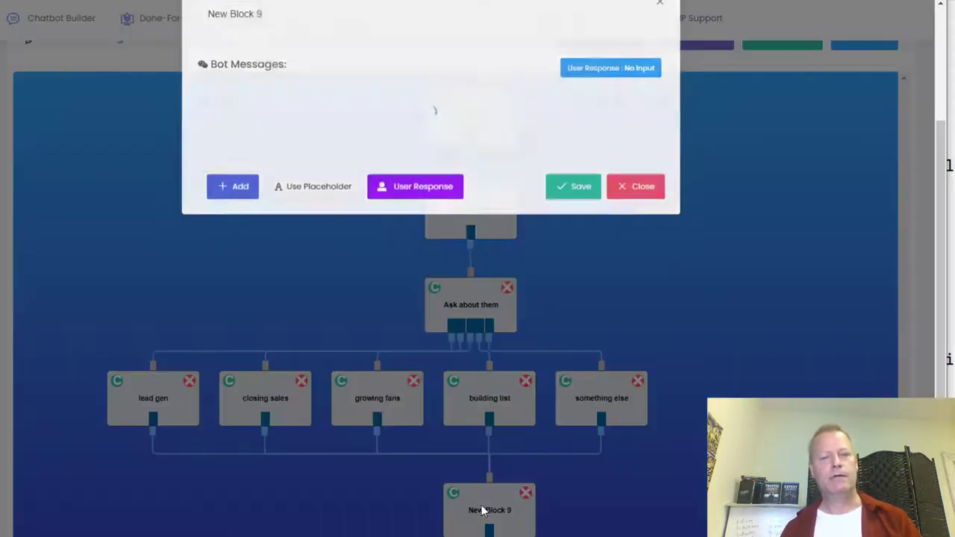
drag(268, 38, 203, 40)
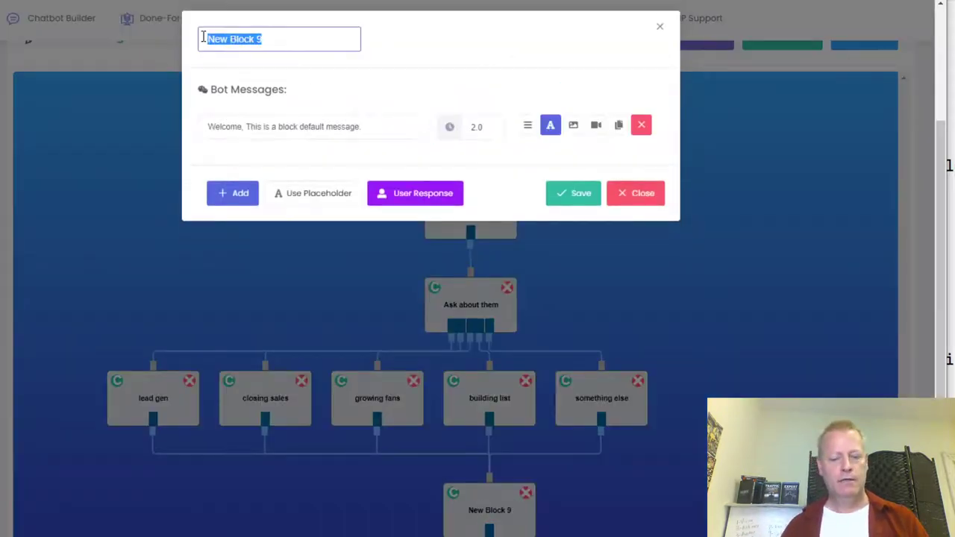
text(lo)
text(fer 12 step)
text( ebook)
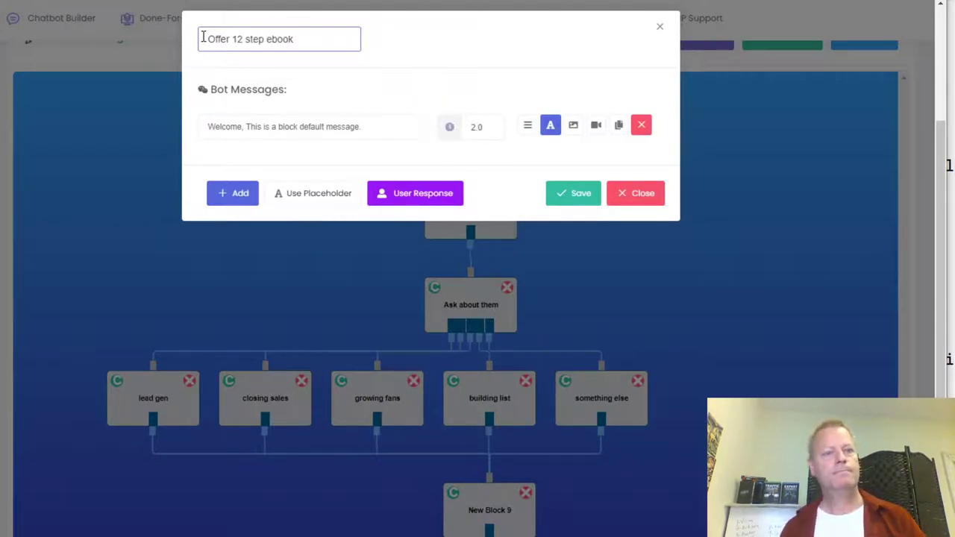
- Replace the block's default bot message with "It's never easy to build a business online"
click(346, 127)
drag(373, 128, 174, 125)
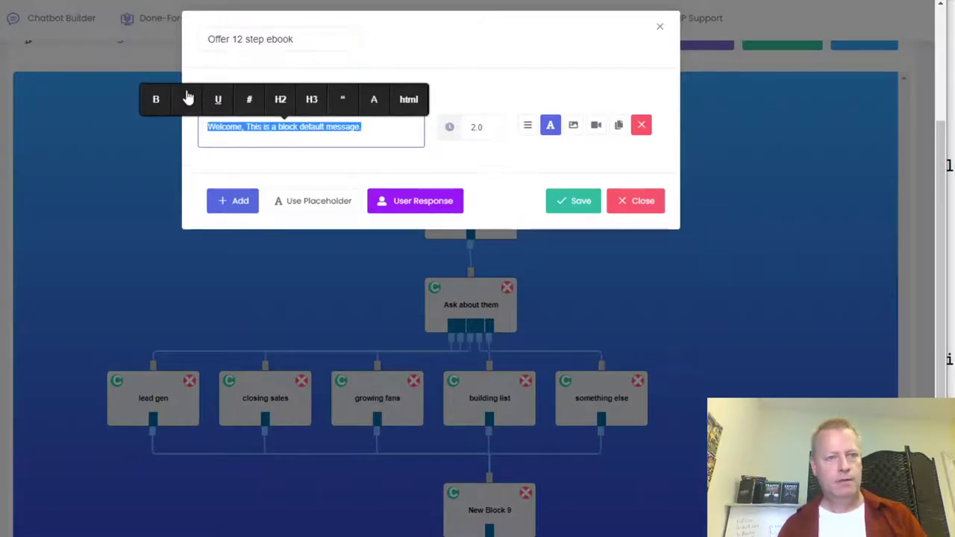
text(It;s)
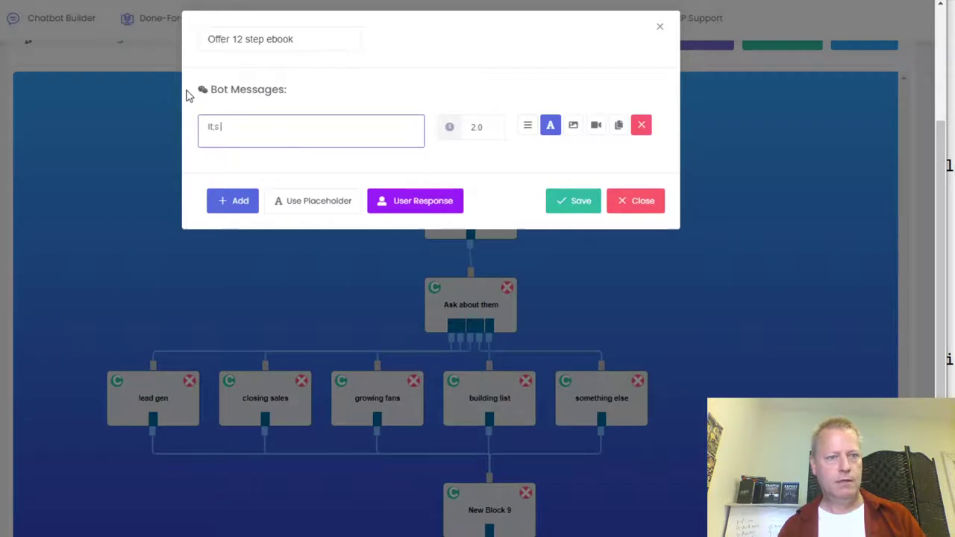
text(n)
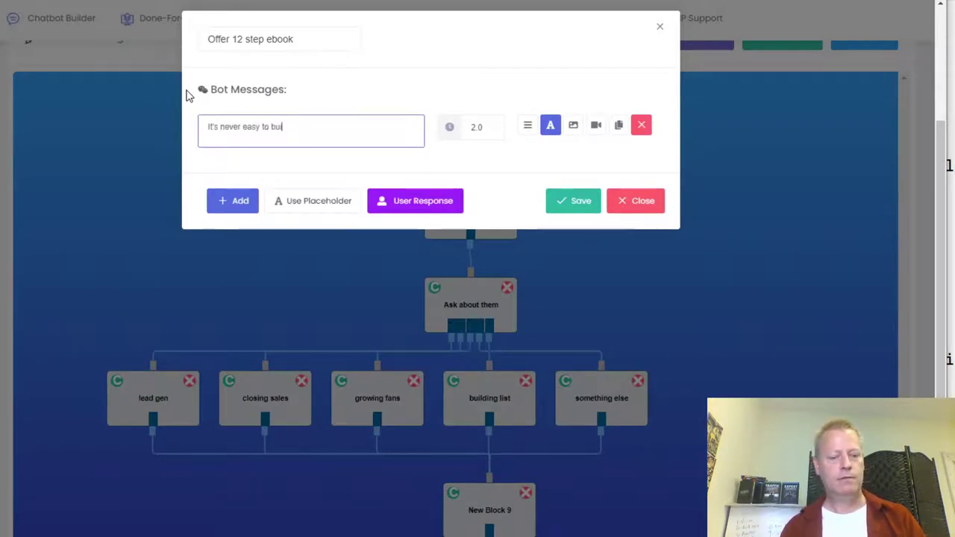
text(ness onlin)
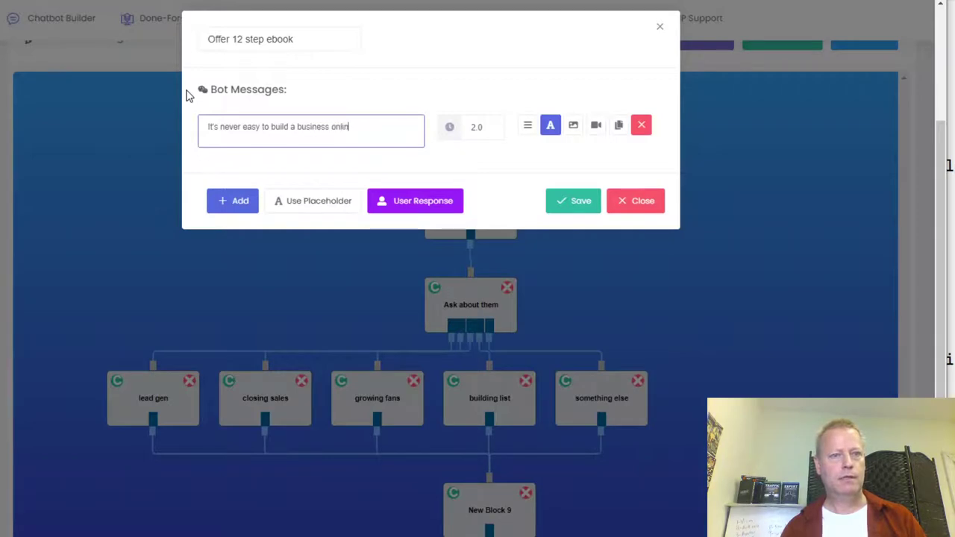
text(e)
- Add a second bot message reading "One of the things I discovered over time was that it can be simple"
click(232, 206)
click(284, 174)
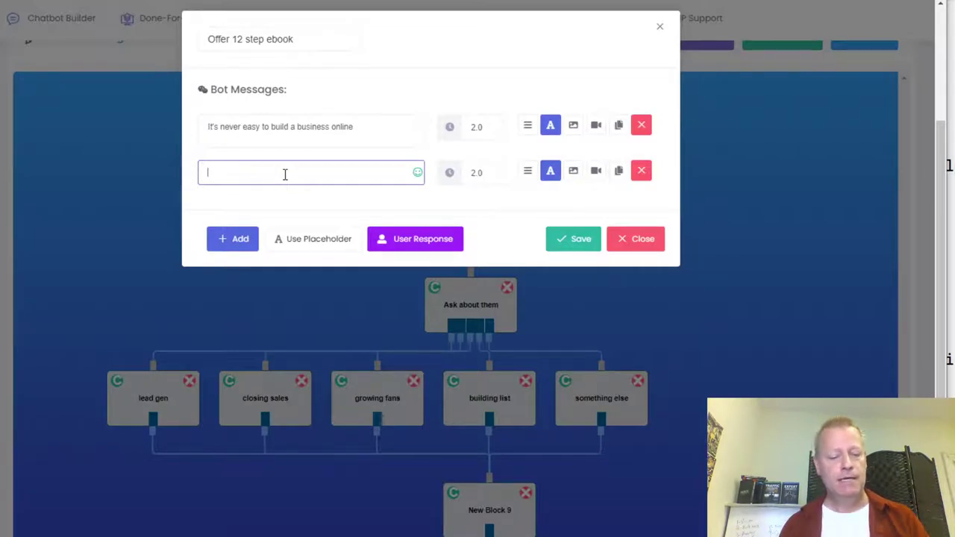
text(One of the things I di)
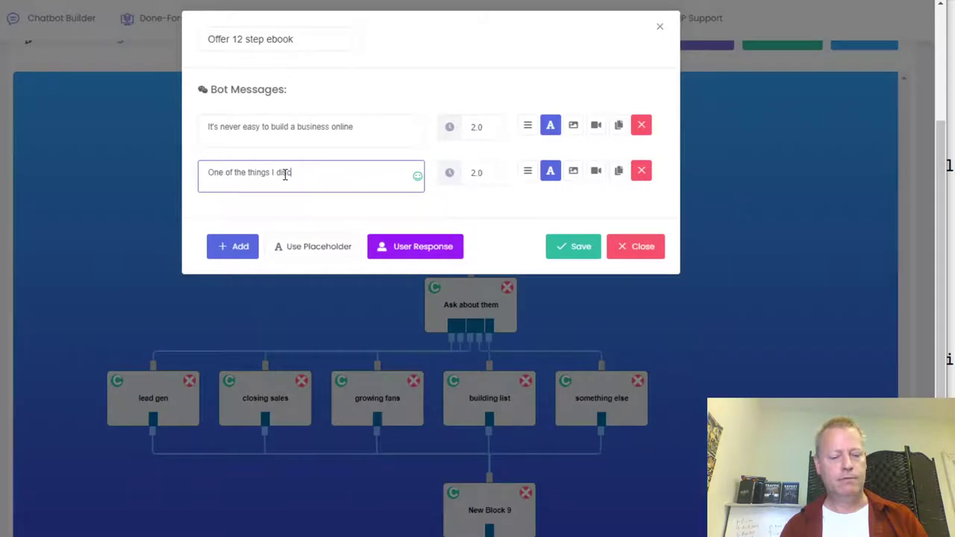
text(scovered over time was)
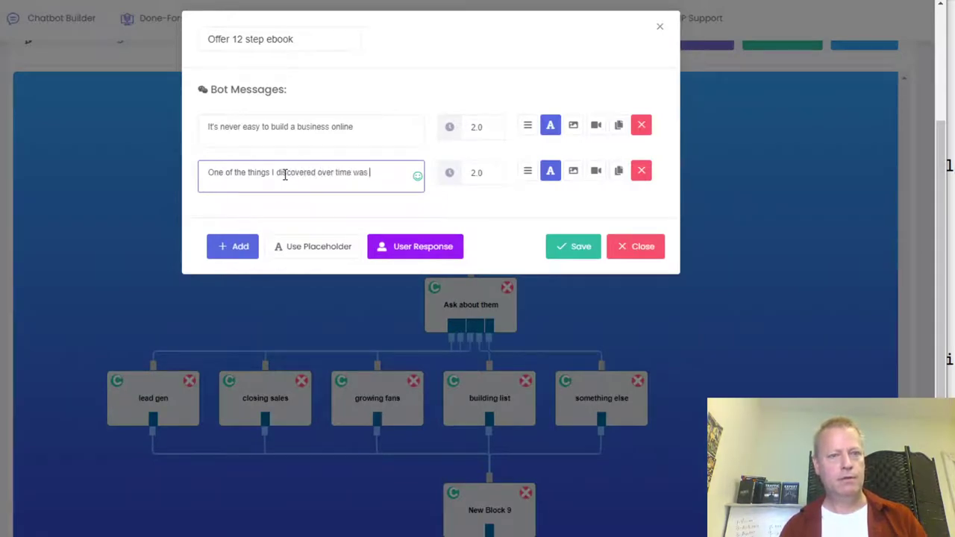
text( that it can be simple)
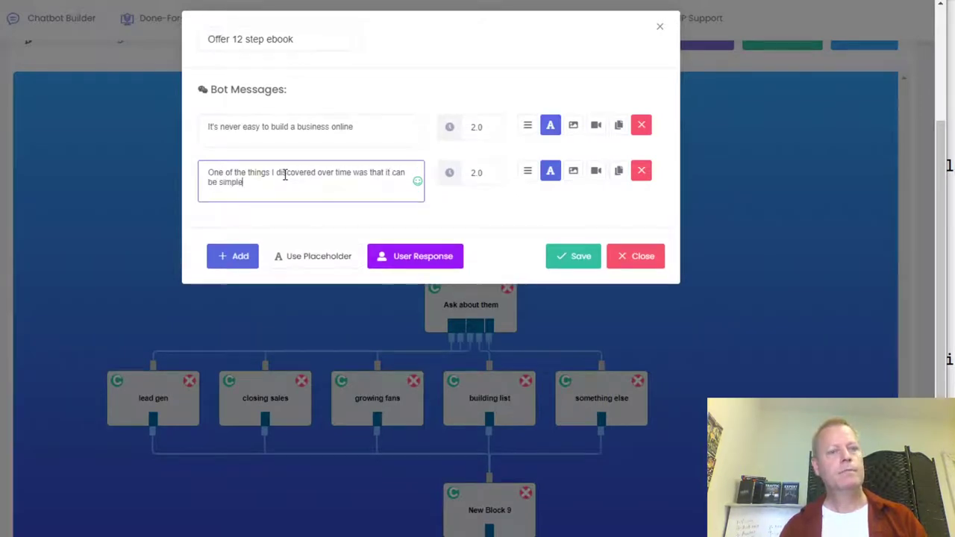
- Add a third bot message: "I even did a series of short daily videos called the Simple Online Strategies (click to go check them out)"
click(232, 256)
click(240, 226)
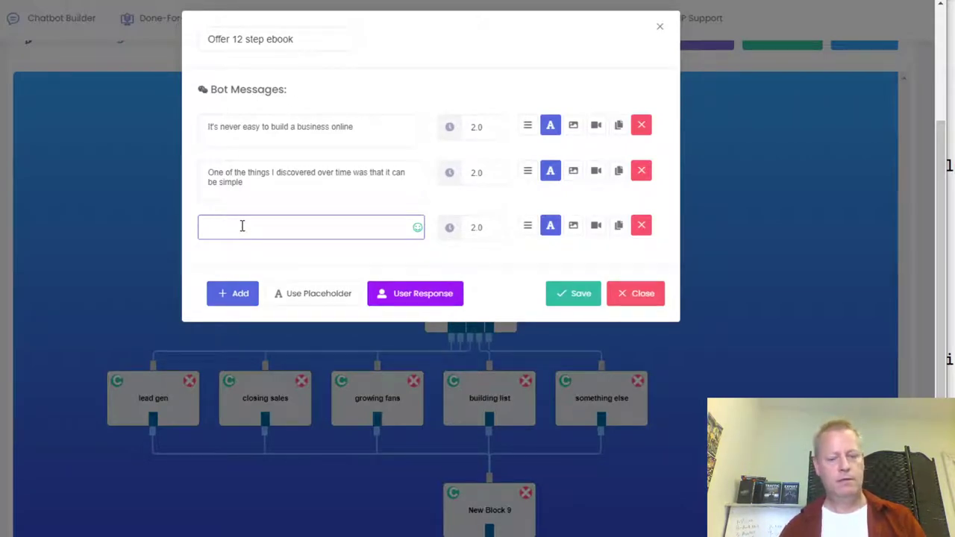
text(I even did a s)
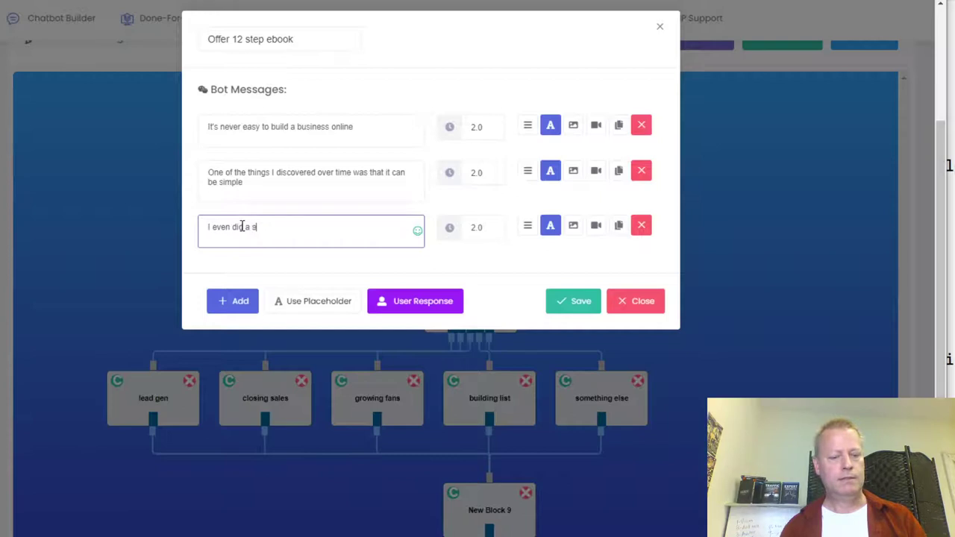
text(eries of short daily videos called the)
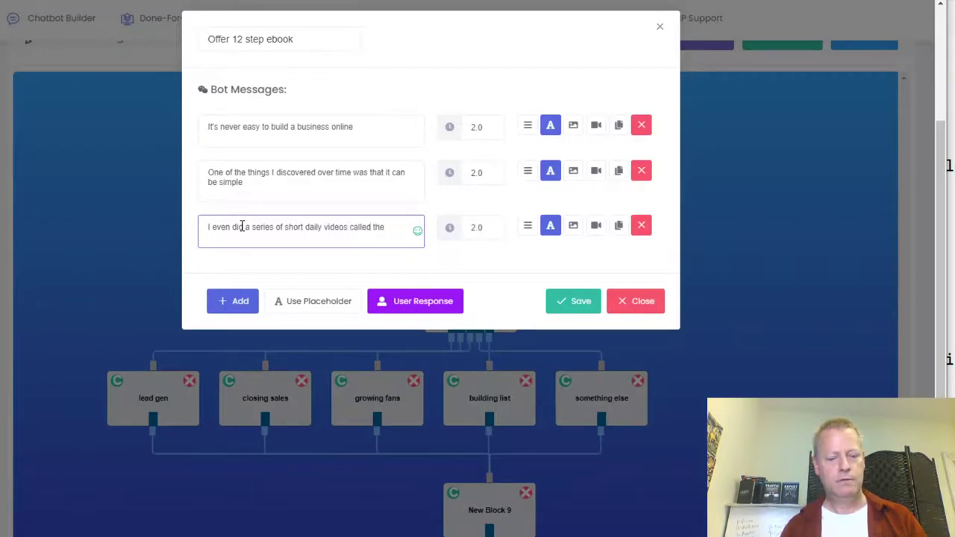
text(Online Strat)
text(egy)
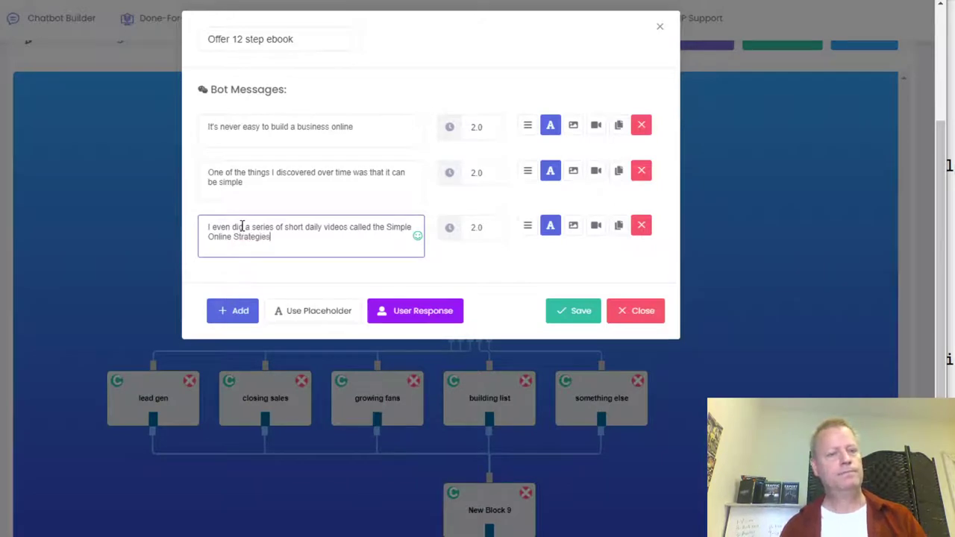
text( to go check )
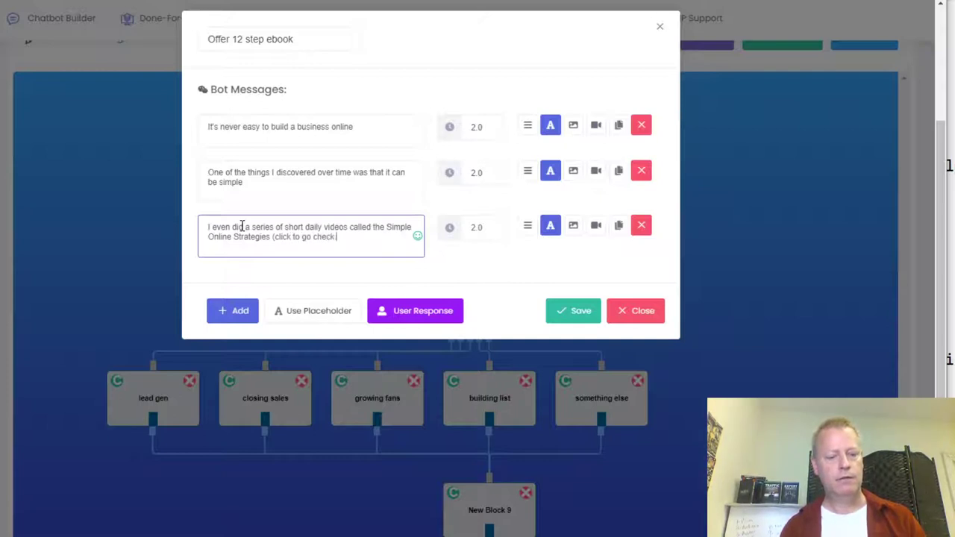
text(them out))
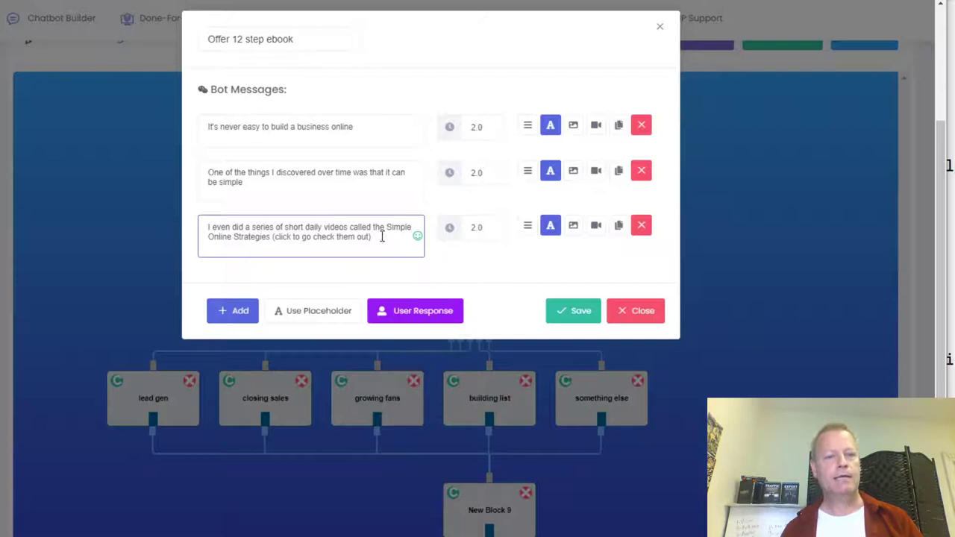
- Select "Simple Online Strategies (click to go check them out)" in the third message, and copy the Simple Online Strategies category link from the blog
mouse_move(374, 236)
mouse_down()
mouse_move(384, 229)
mouse_move(390, 243)
mouse_up()
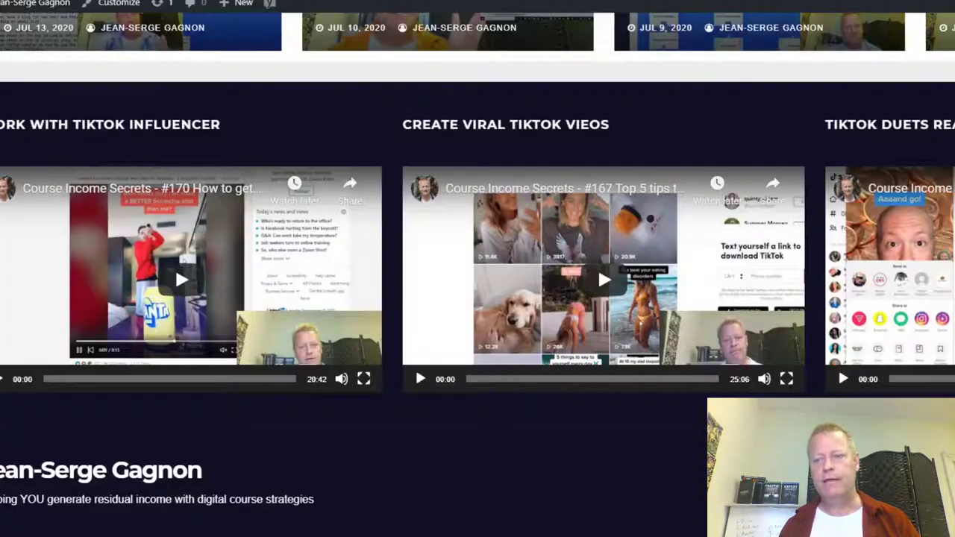
scroll(403, 268, up, 20)
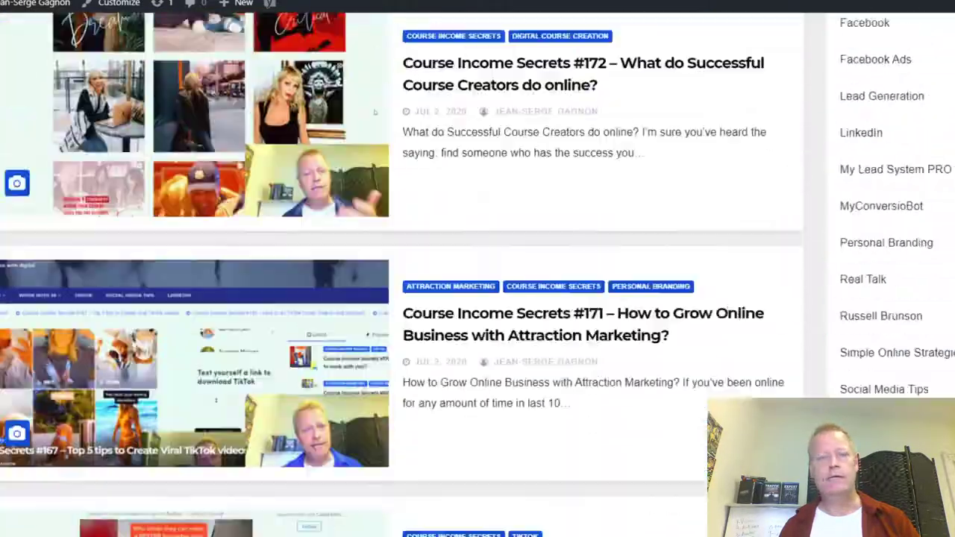
scroll(403, 268, up, 15)
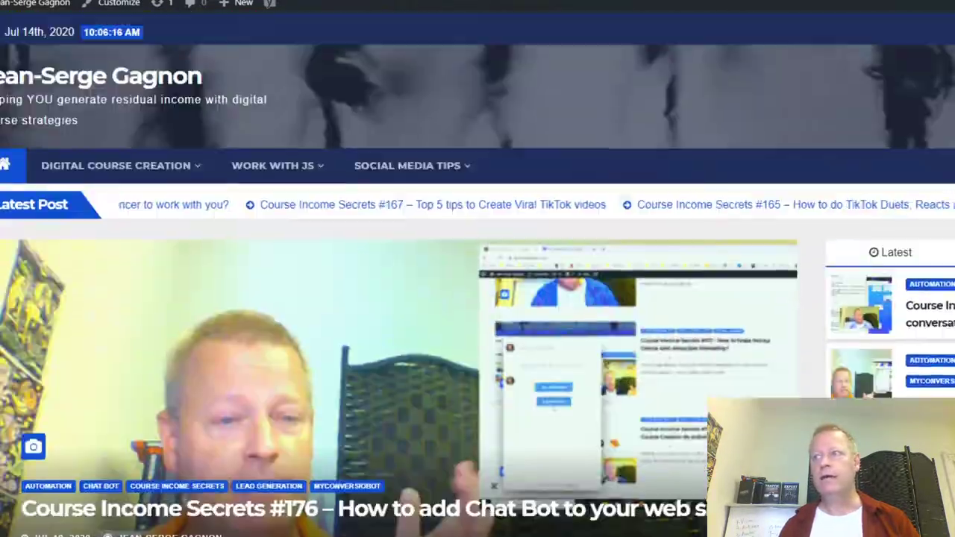
scroll(375, 432, down, 20)
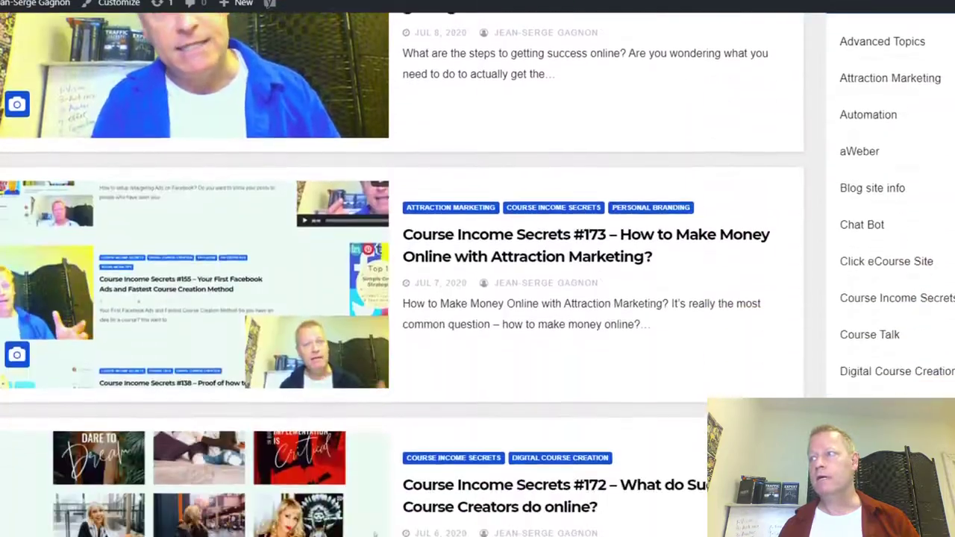
scroll(374, 431, down, 1)
scroll(375, 432, up, 3)
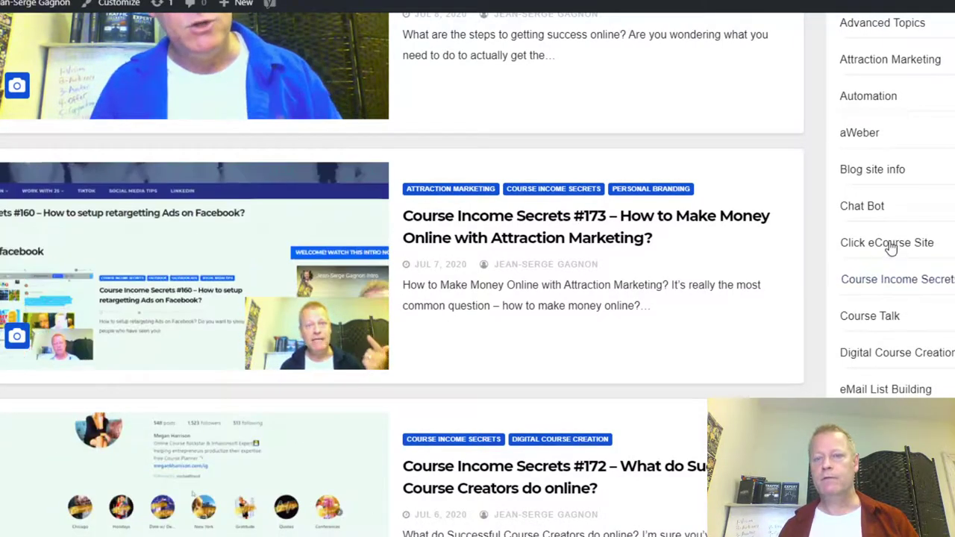
scroll(887, 341, down, 6)
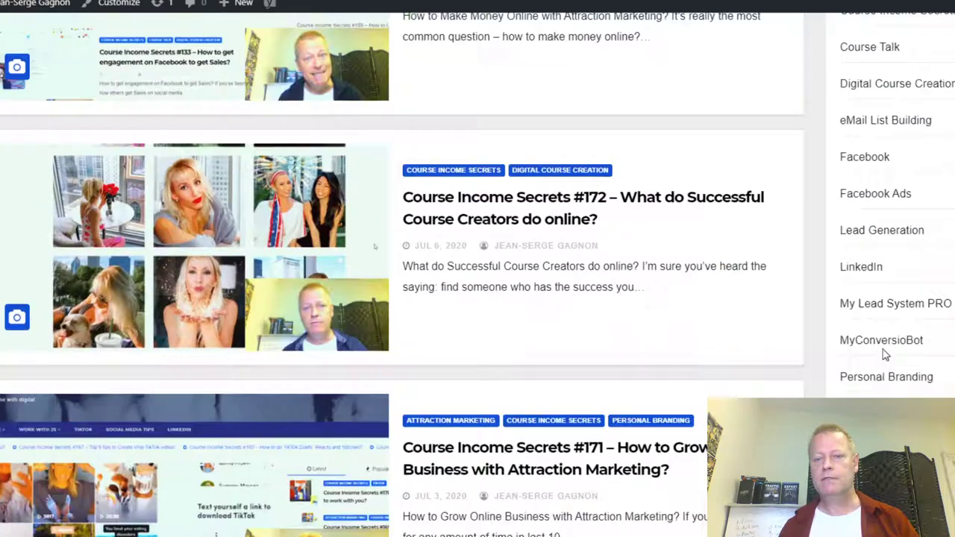
scroll(887, 280, down, 1)
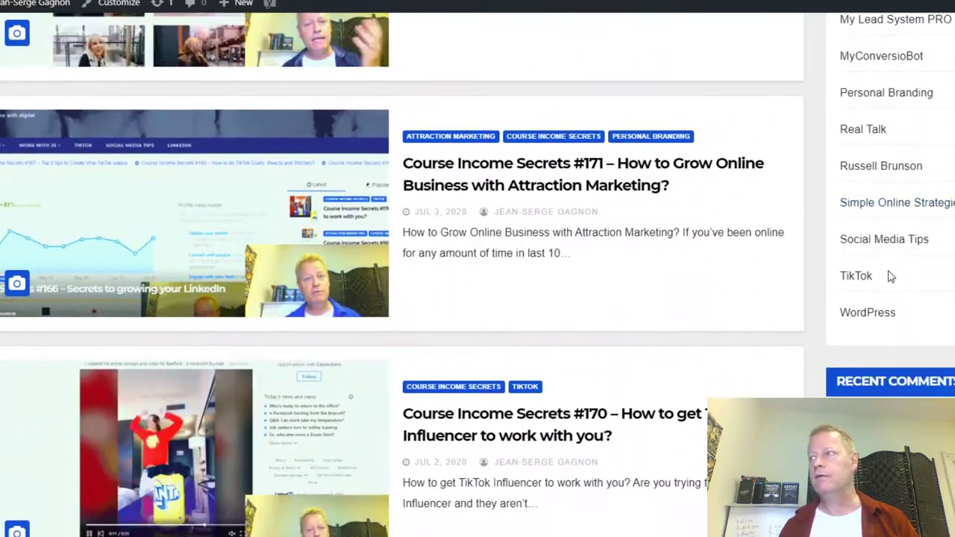
right_click(896, 207)
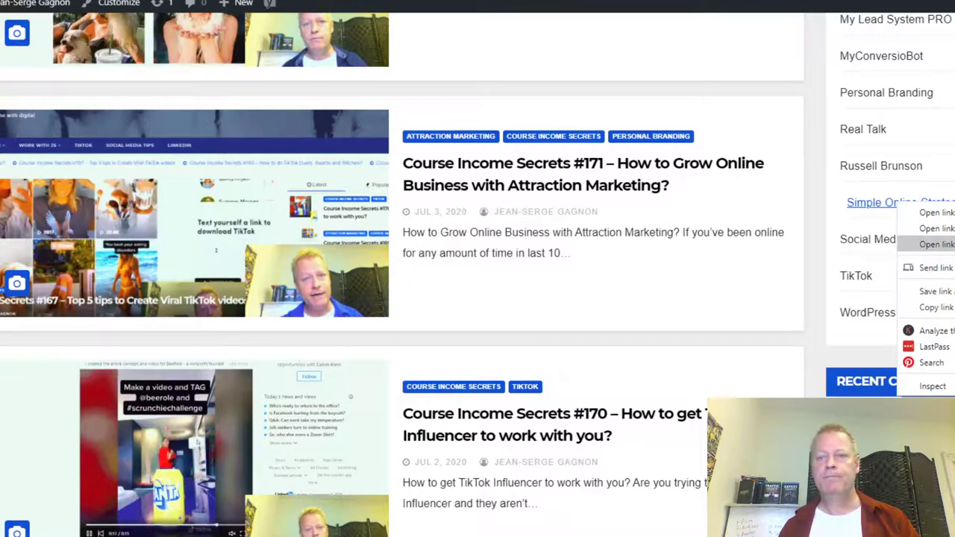
key(Escape)
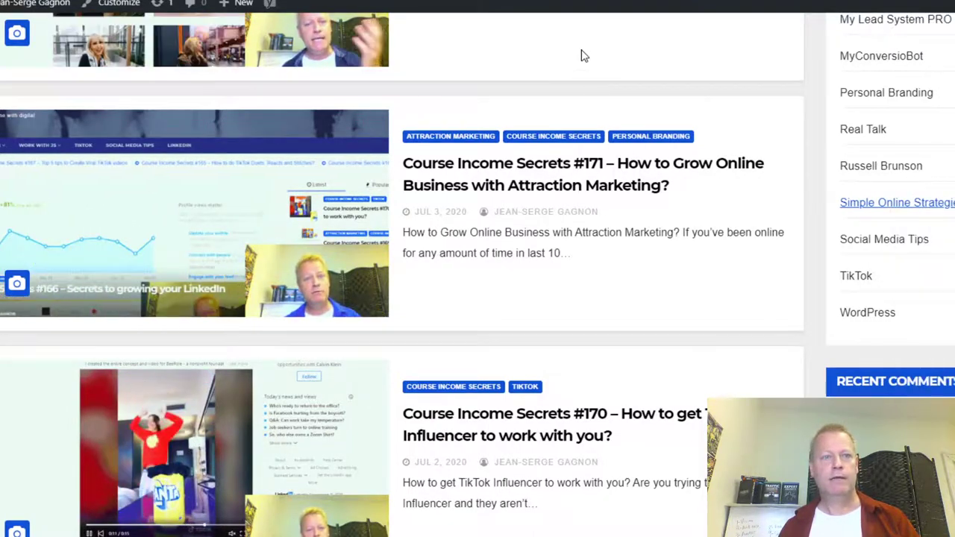
- Return to the chatbot builder and link the selected "Simple Online Strategies (click to go check them out)" text to the copied category address
key(alt+Tab)
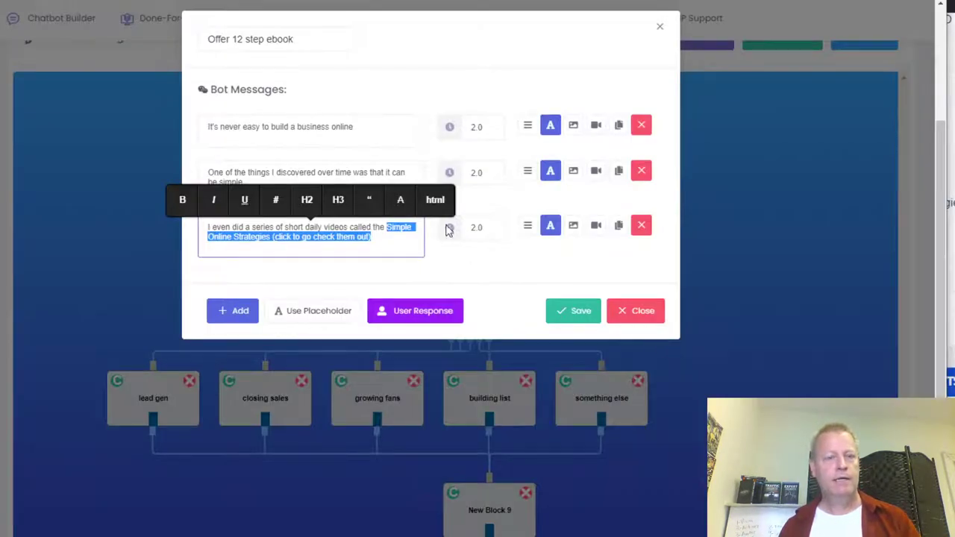
click(273, 202)
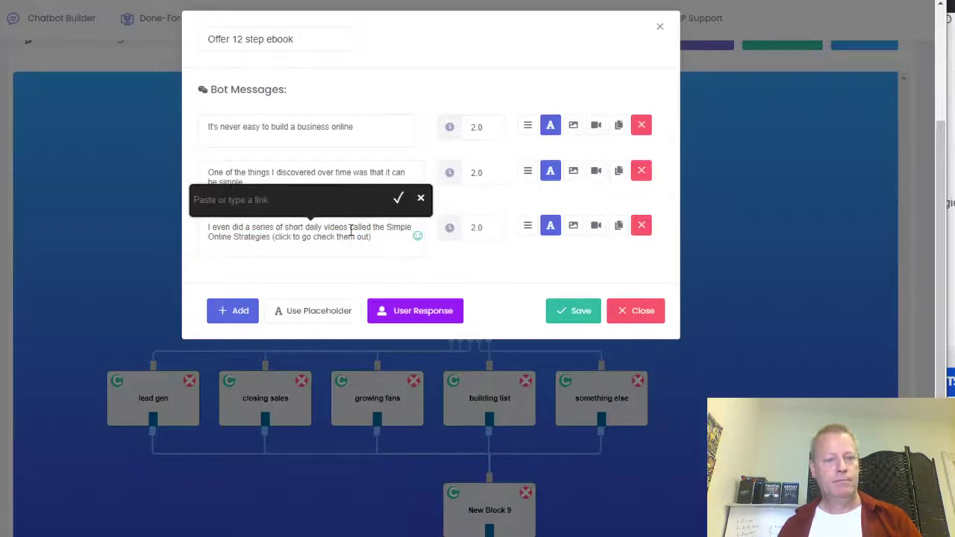
text(https://jeansergegagnon.com/category/sos/)
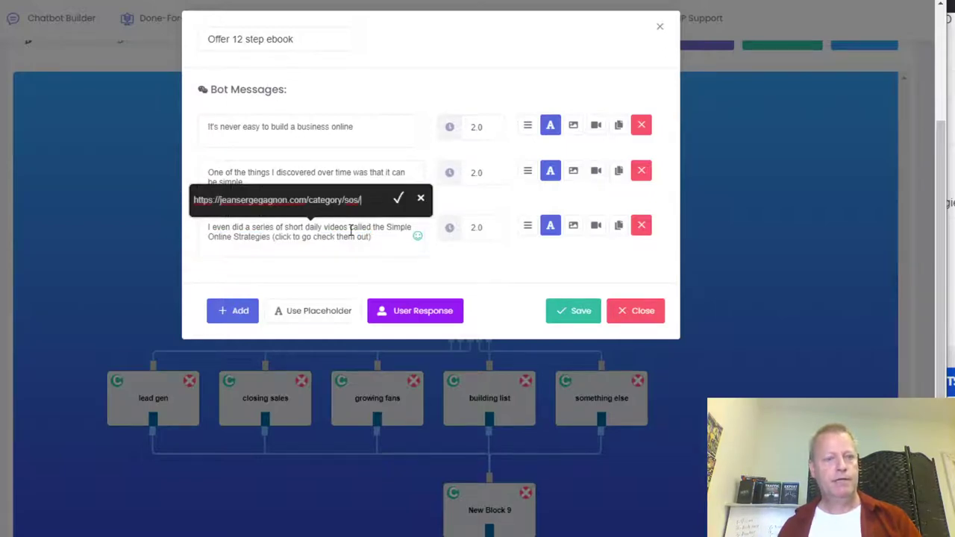
click(399, 200)
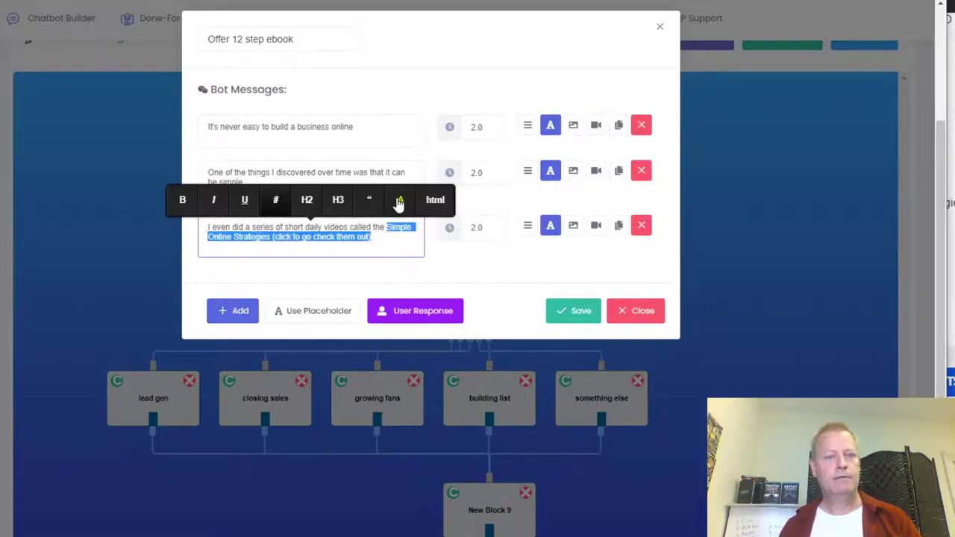
click(381, 245)
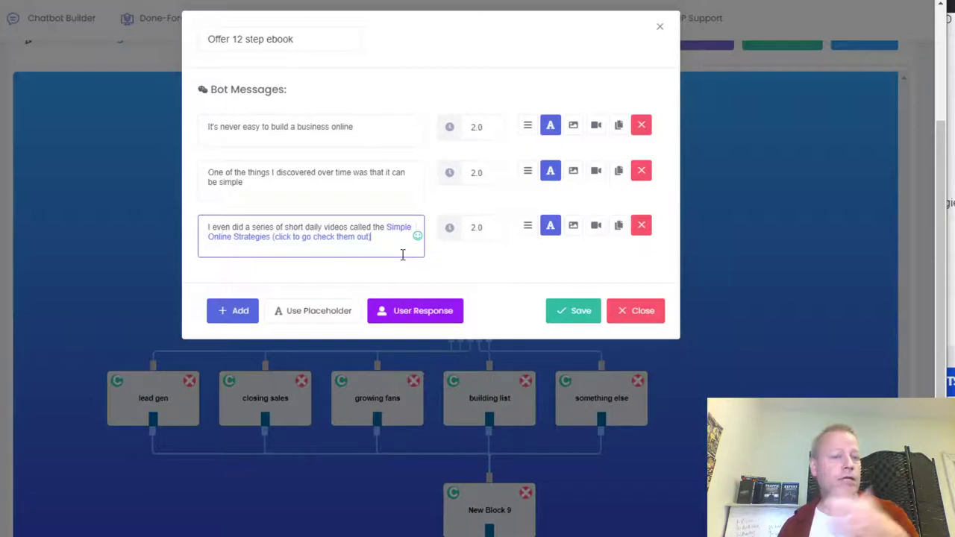
- Add a fourth bot message: "That ended up allowing me to create a simple 12 step program to learn what any online marketed needs to know"
click(242, 316)
click(274, 284)
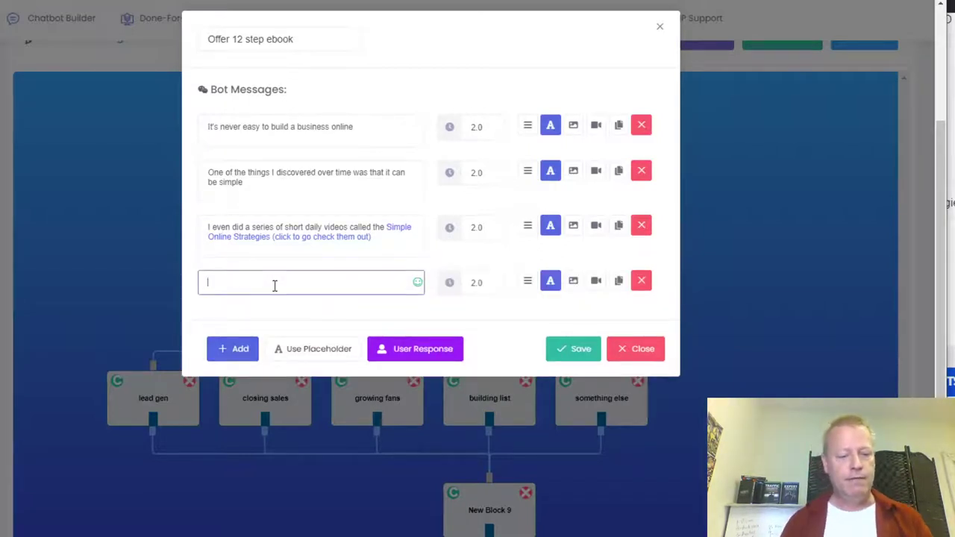
text(That)
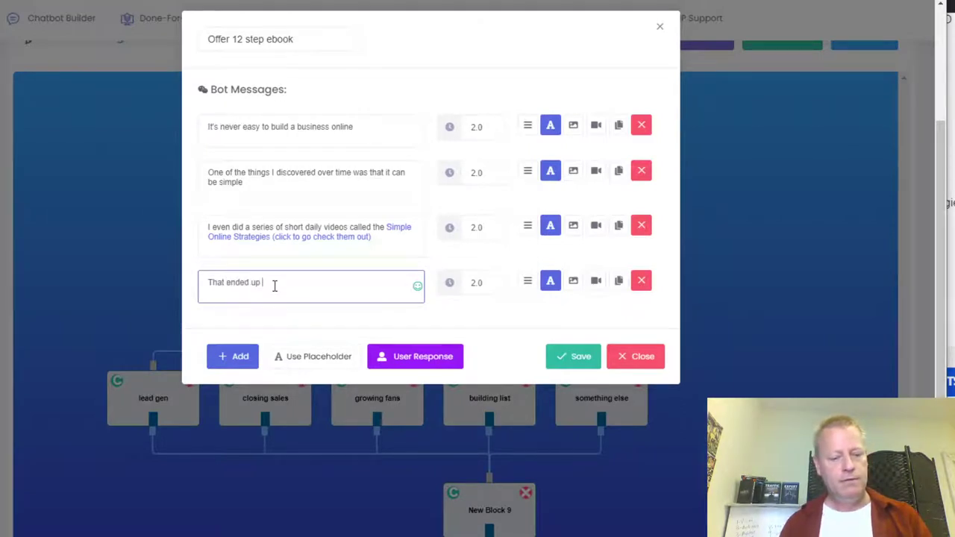
text(ended up allowing me to b)
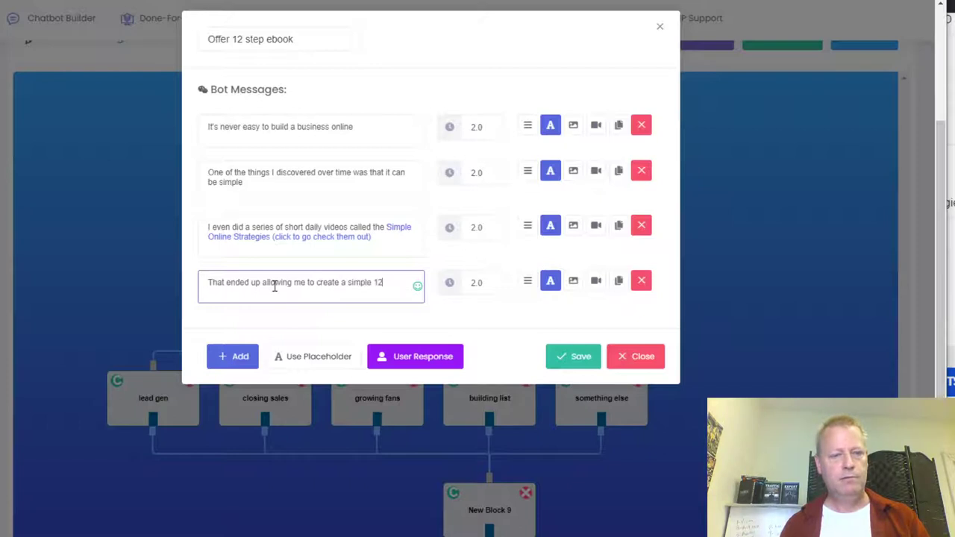
text(te a simple 12 step)
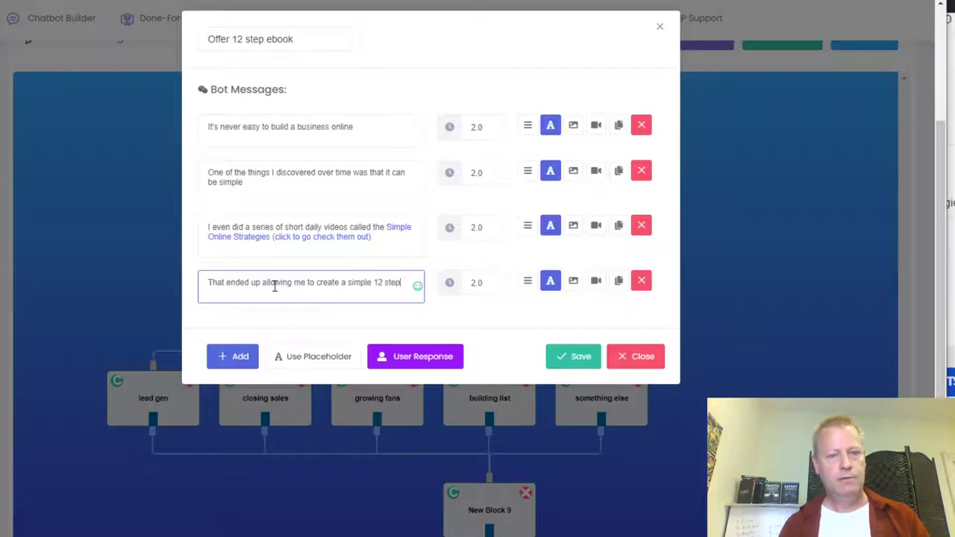
text( program to )
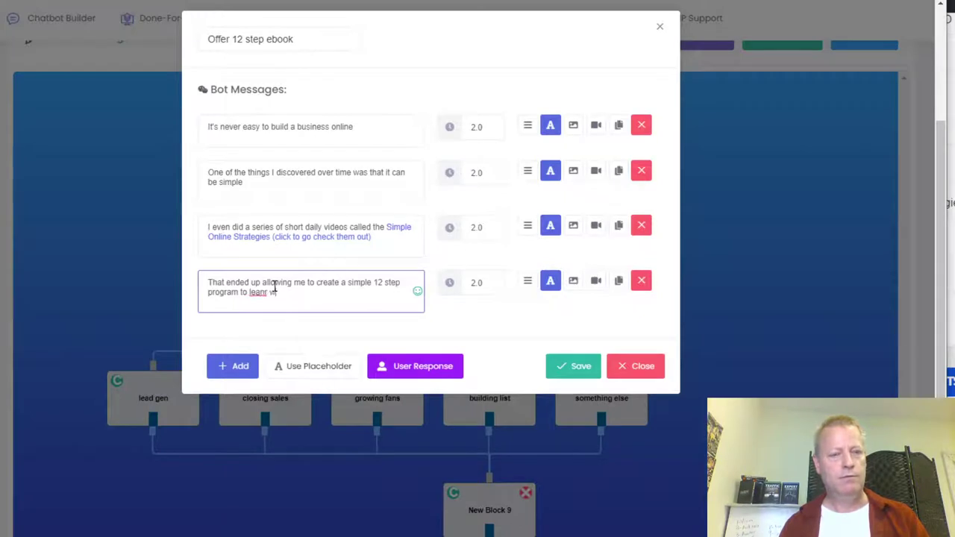
text(learn what any online marketed needs to know)
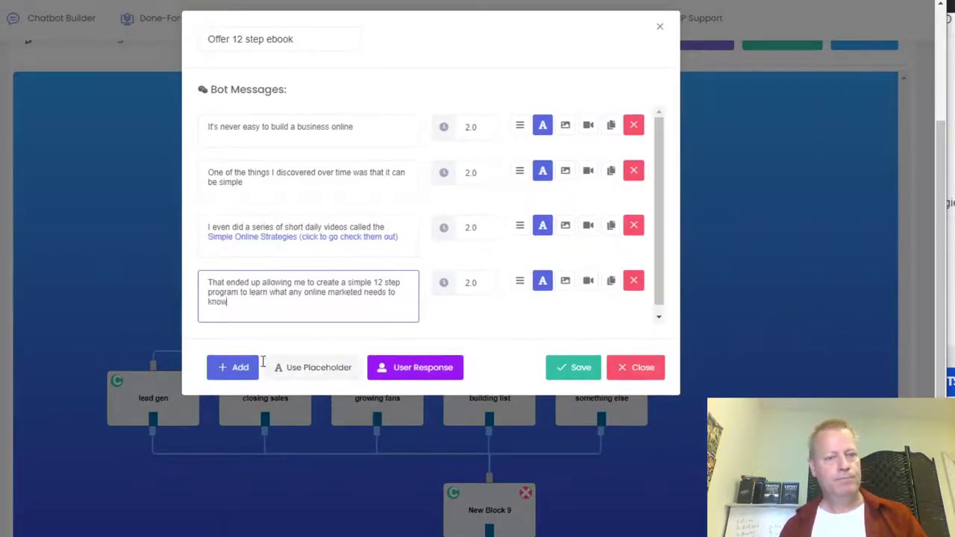
- Add a blank fifth bot message below the fourth one
click(233, 367)
click(284, 300)
text(W)
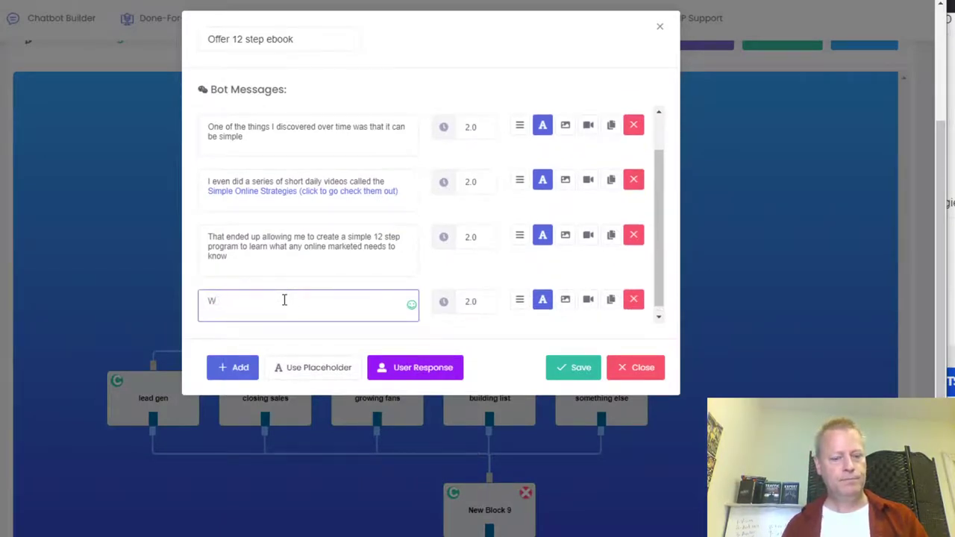
text(Ould yould yo lik)
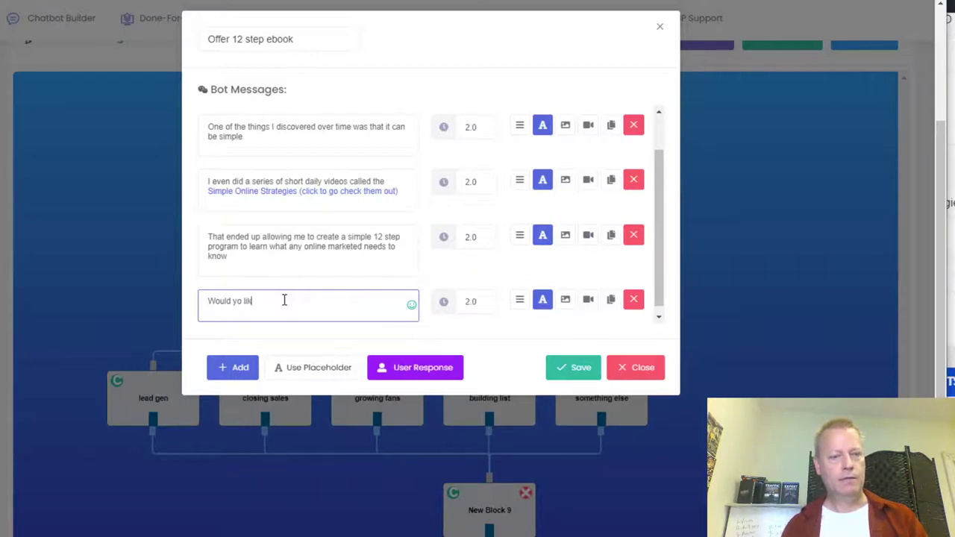
key(BackSpace)
key(BackSpace)
key(BackSpace)
key(BackSpace)
key(BackSpace)
key(BackSpace)
key(BackSpace)
key(BackSpace)
key(BackSpace)
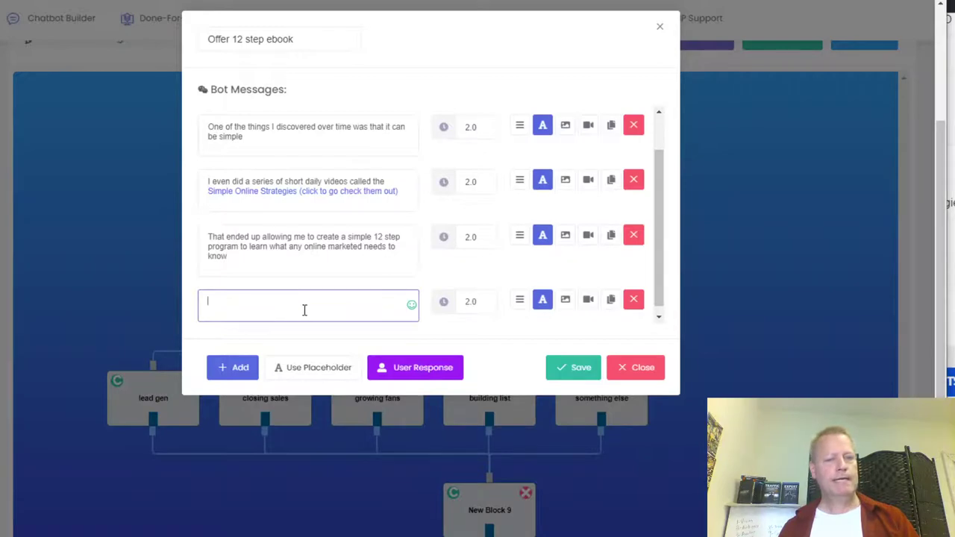
- Make the fifth bot message an image, using the "12 Steps to your Online Success-v1.cover.png" file from the Gallery
click(571, 306)
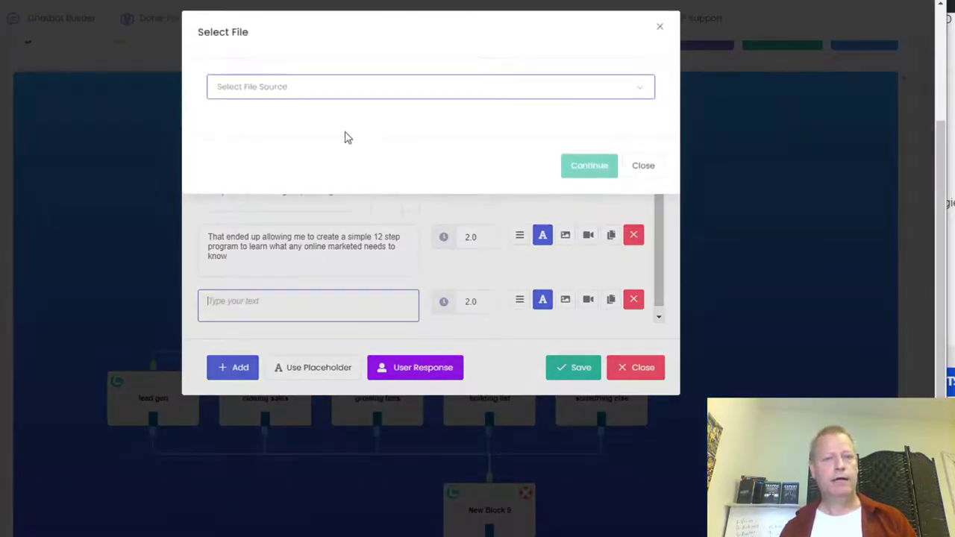
click(314, 97)
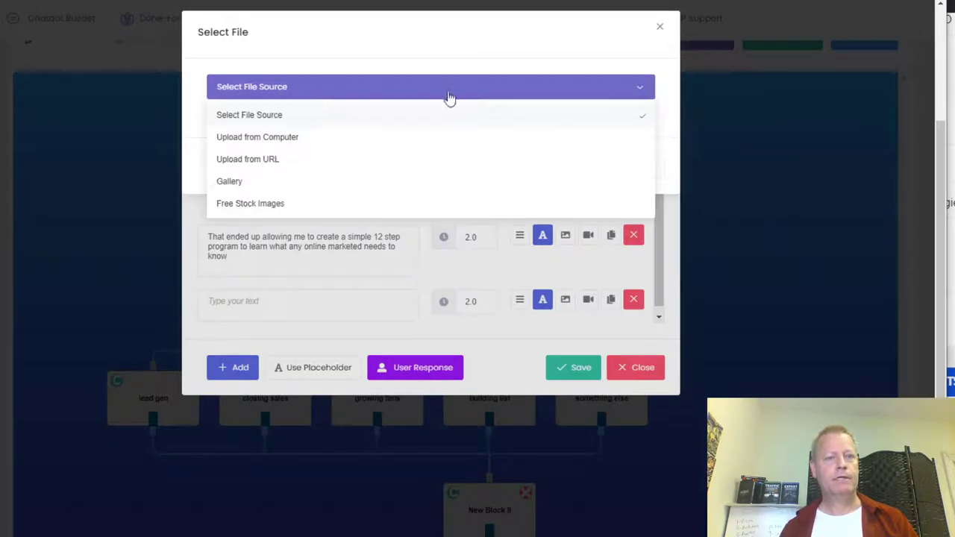
click(240, 184)
scroll(305, 271, down, 2)
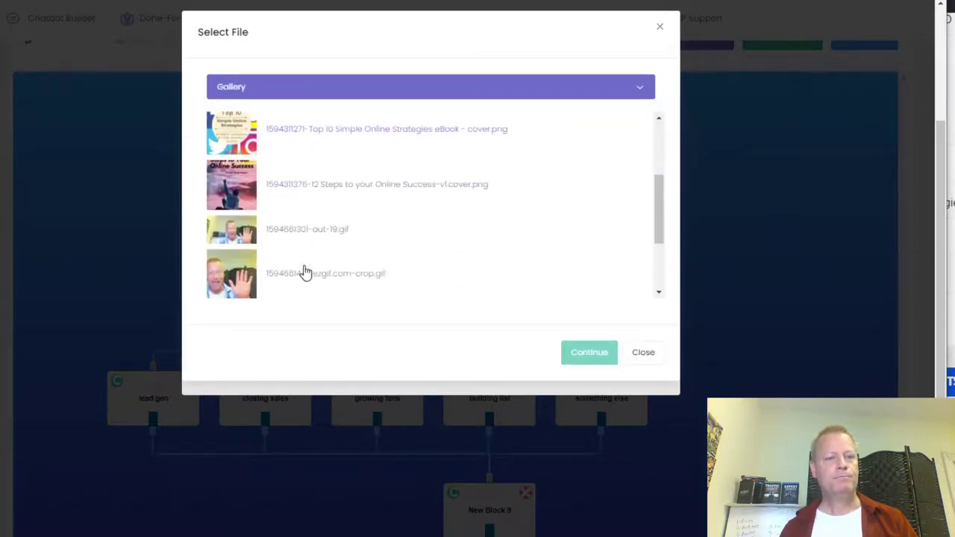
click(294, 186)
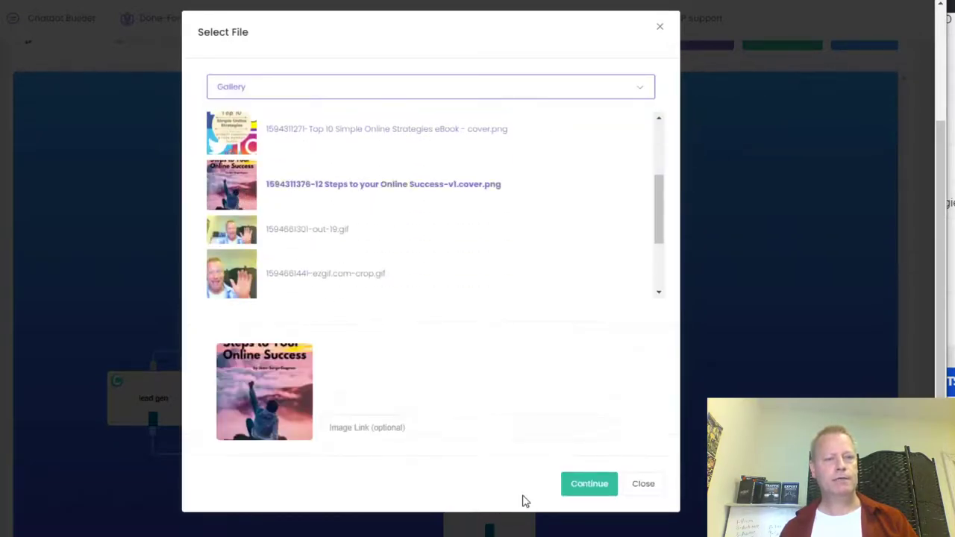
click(590, 491)
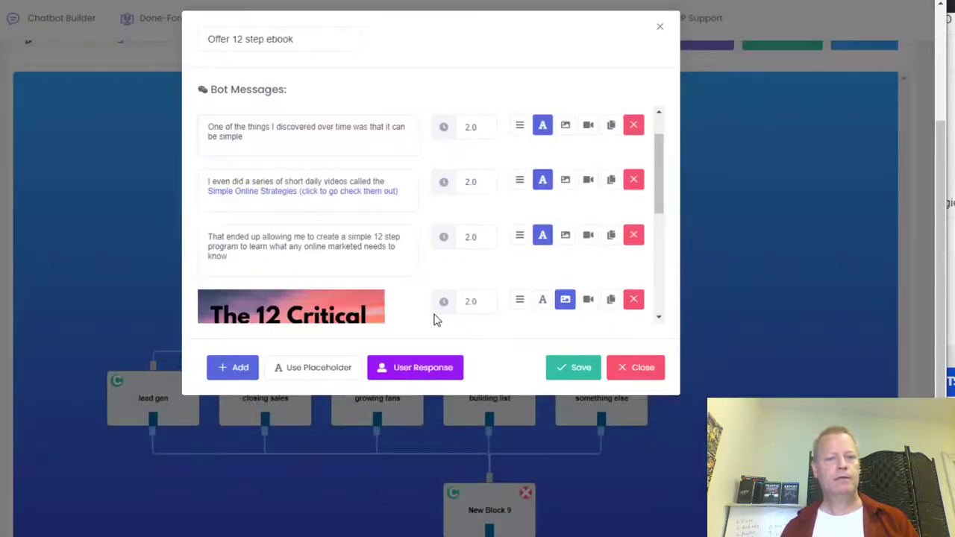
scroll(436, 319, down, 3)
scroll(356, 277, up, 1)
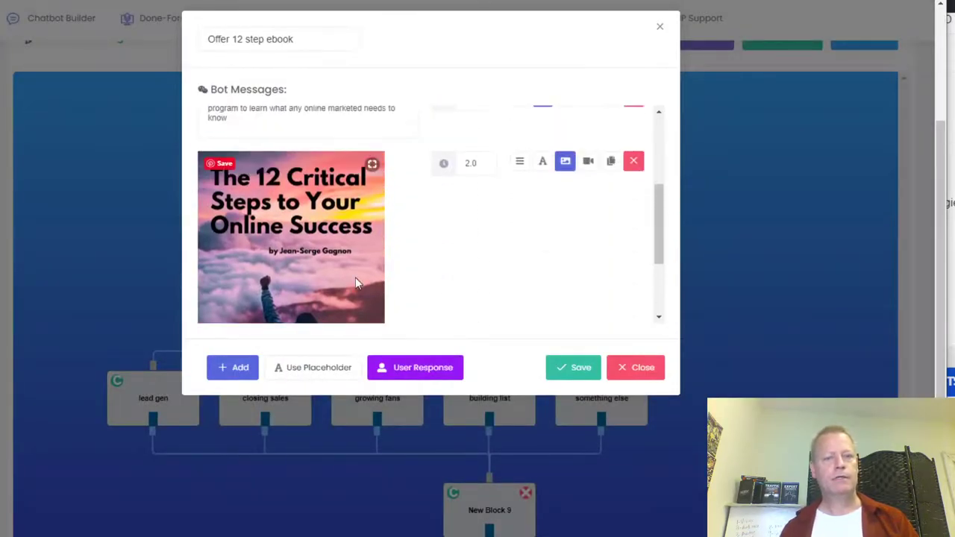
click(565, 163)
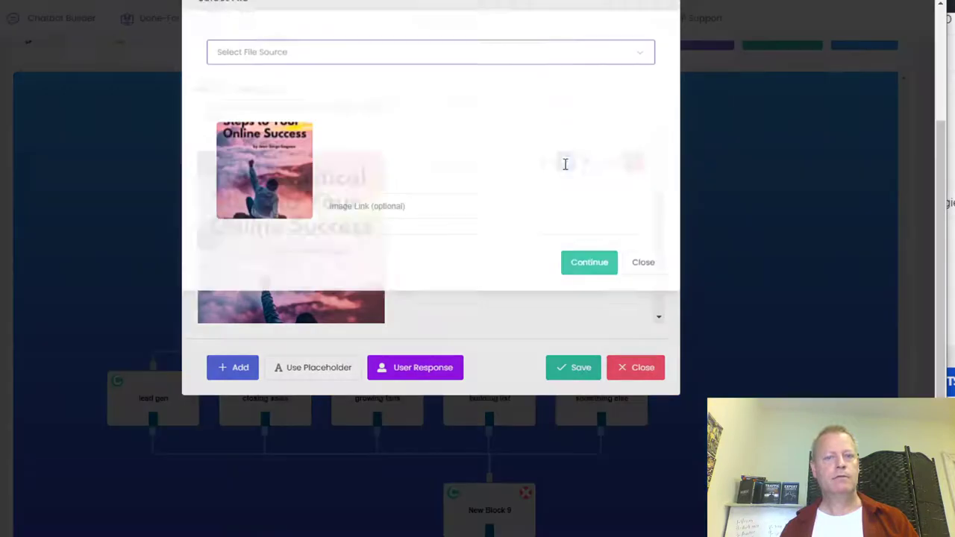
click(407, 240)
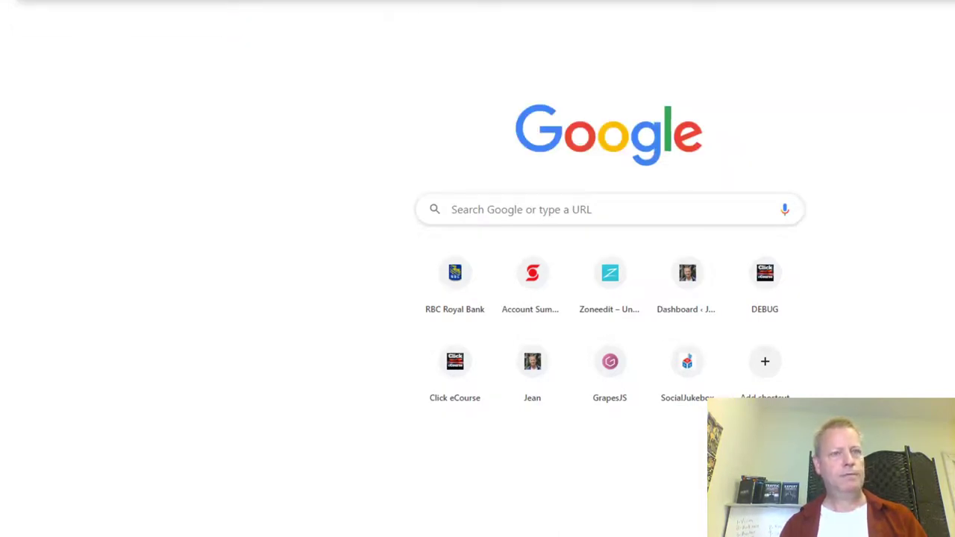
text(onlinesuccess12steps.com)
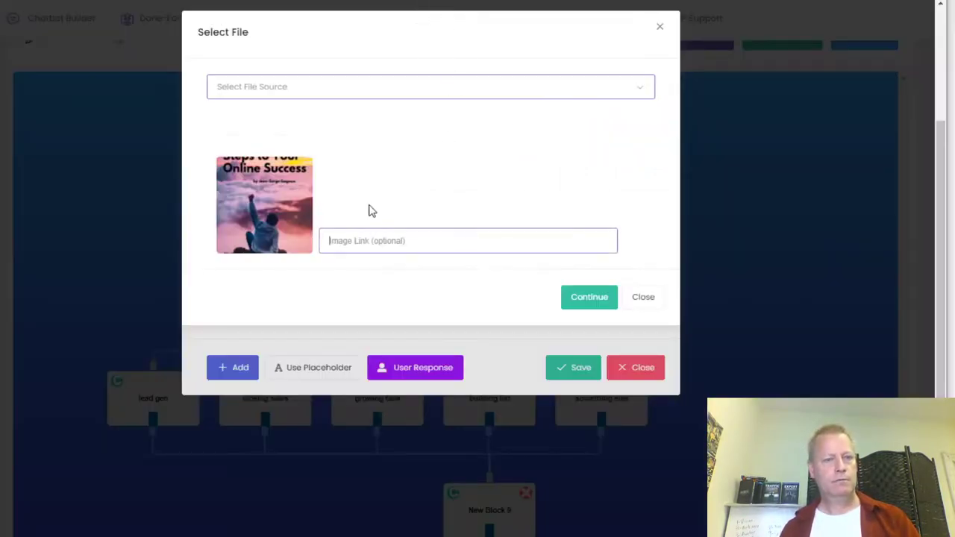
click(368, 239)
text(http://onlinesuccess12steps.com/)
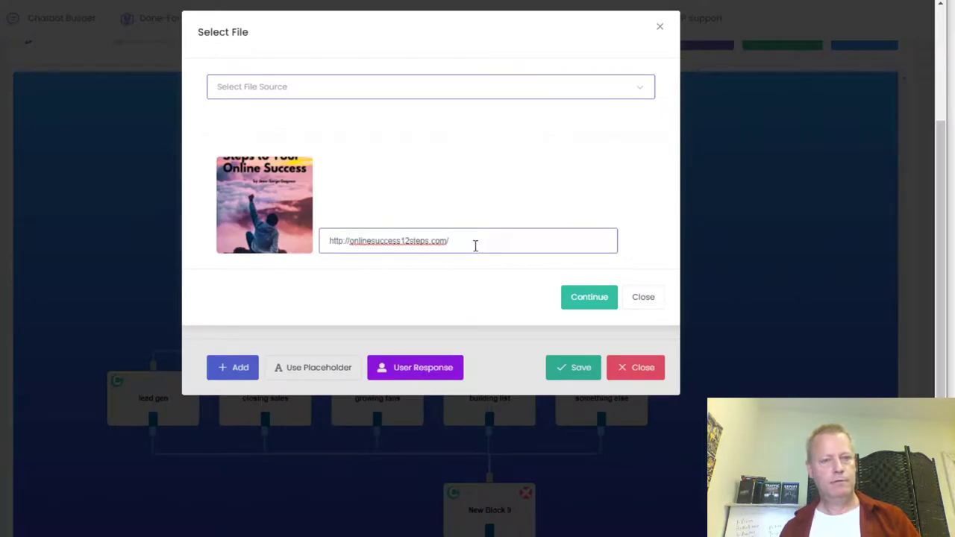
click(602, 305)
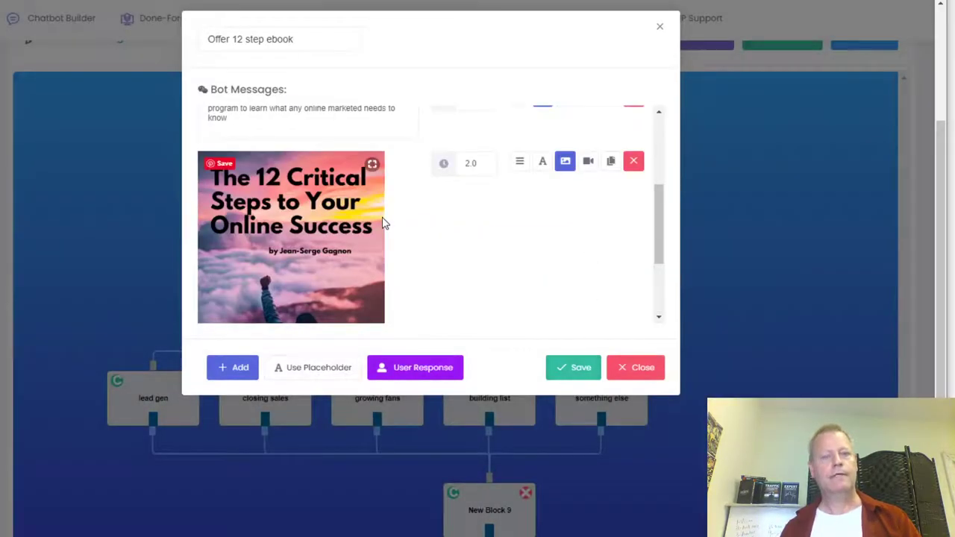
scroll(383, 221, down, 1)
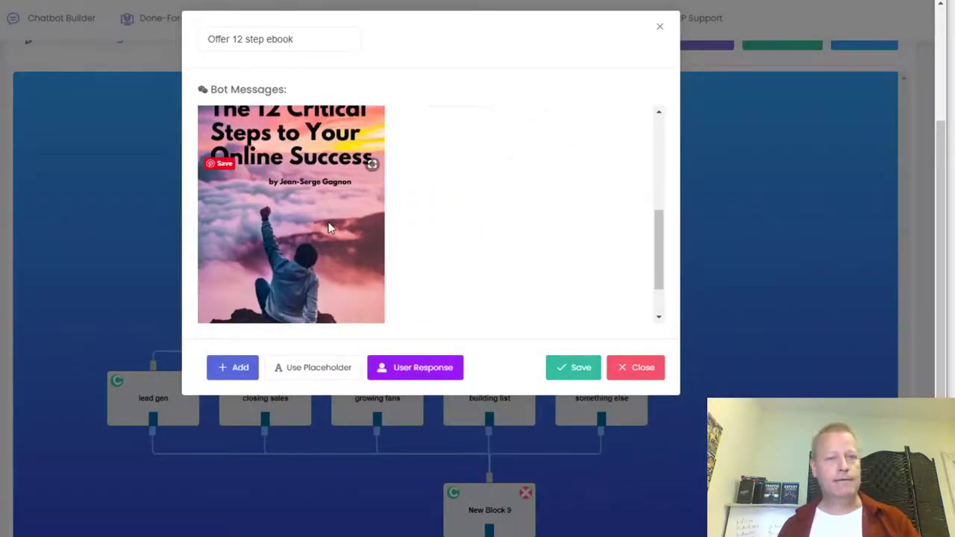
key(ctrl+t)
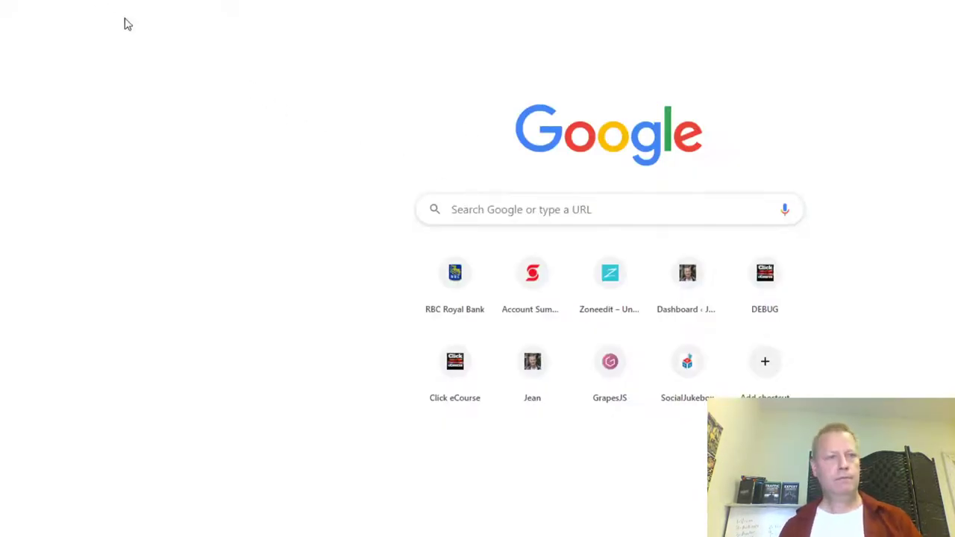
click(101, 2)
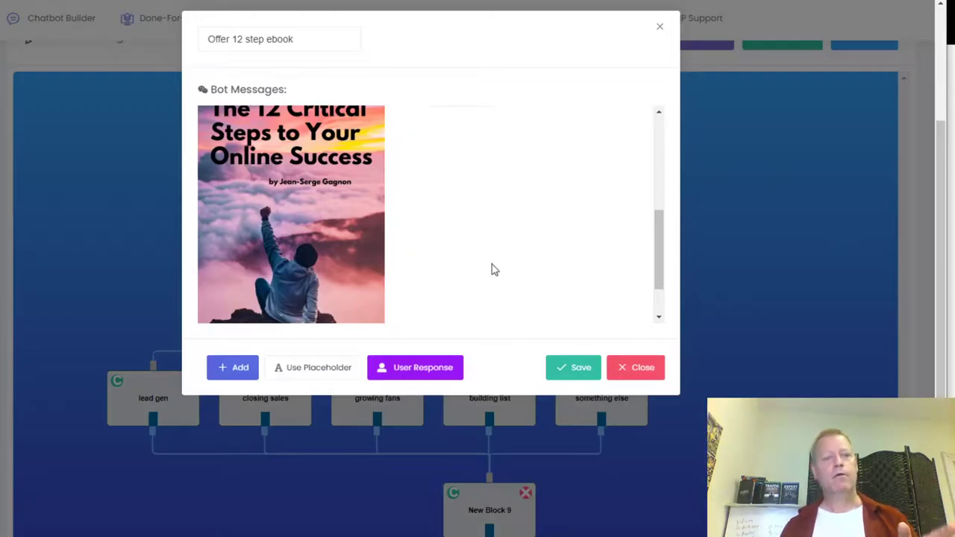
scroll(485, 267, up, 3)
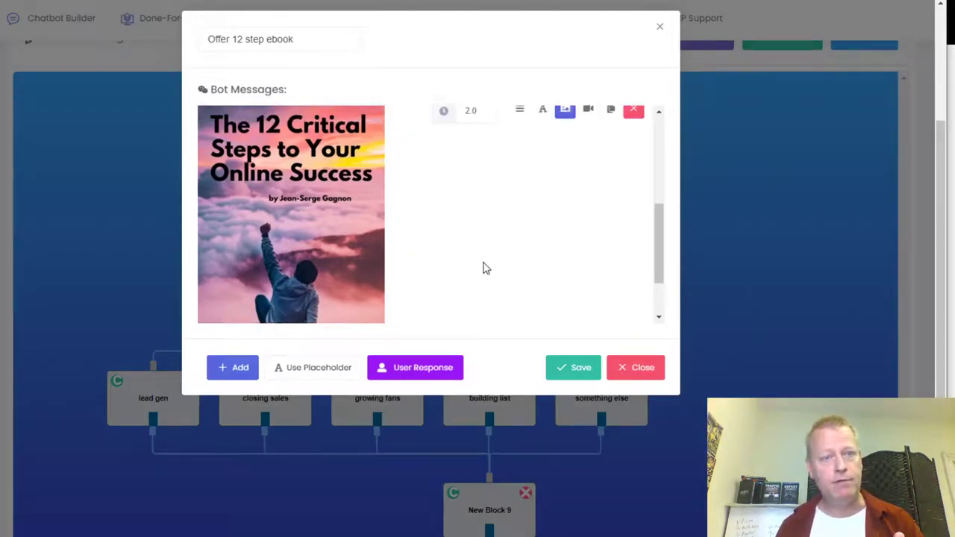
click(252, 192)
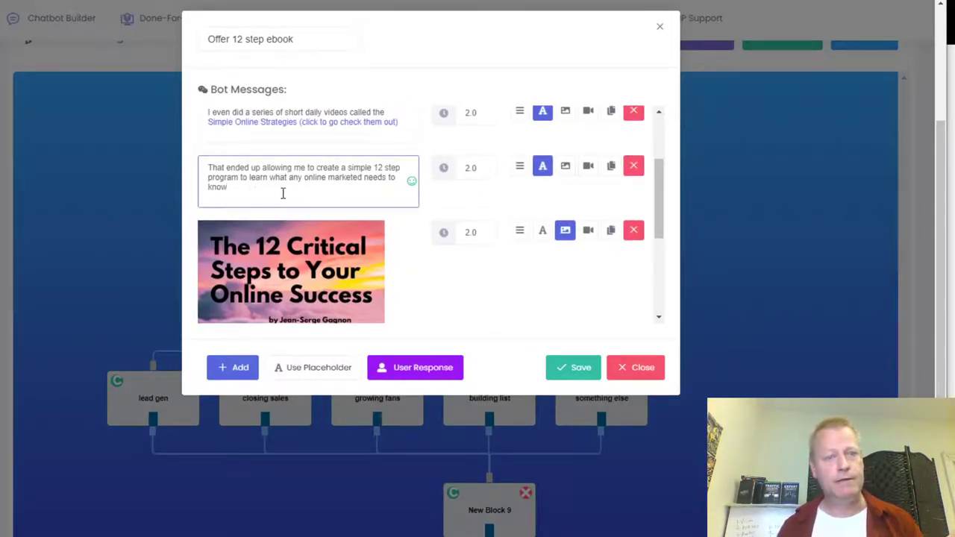
scroll(395, 283, down, 5)
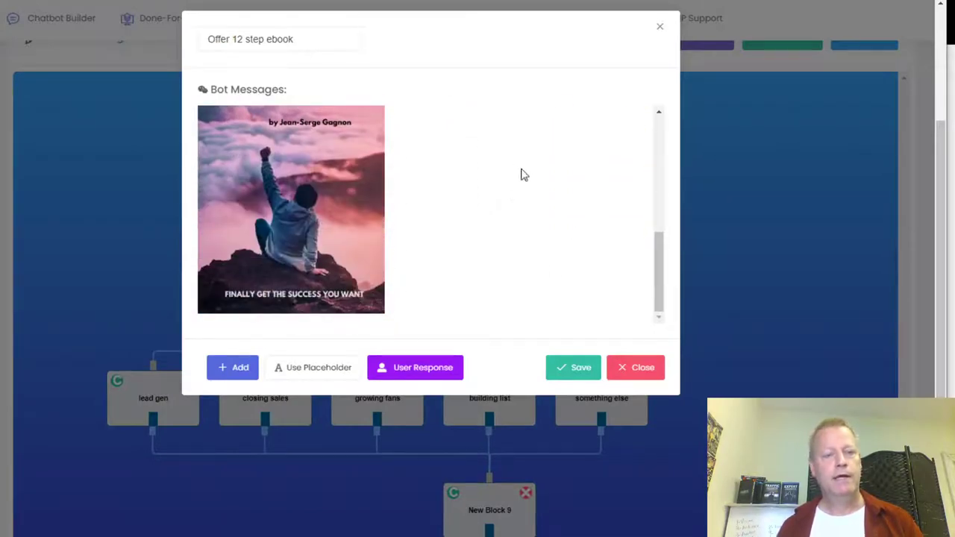
- Add a bot message below the cover image reading "Would you like your FREE copy of this eBook?"
click(237, 368)
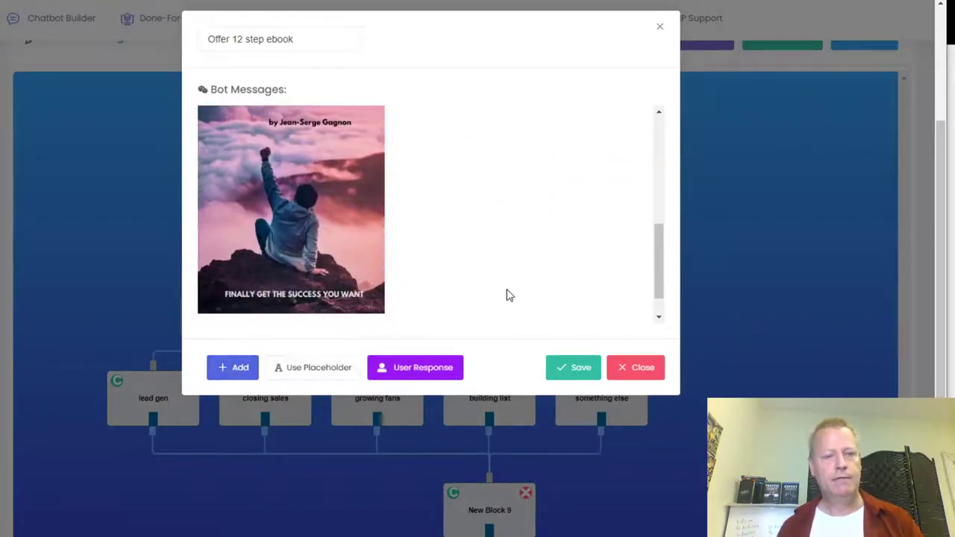
click(367, 301)
text(Would you like your)
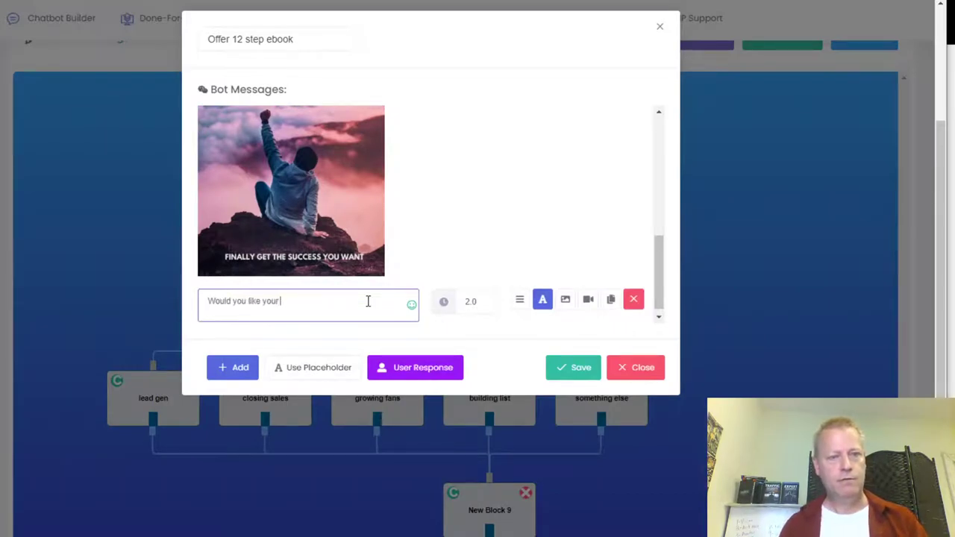
text(copy of this eBook?)
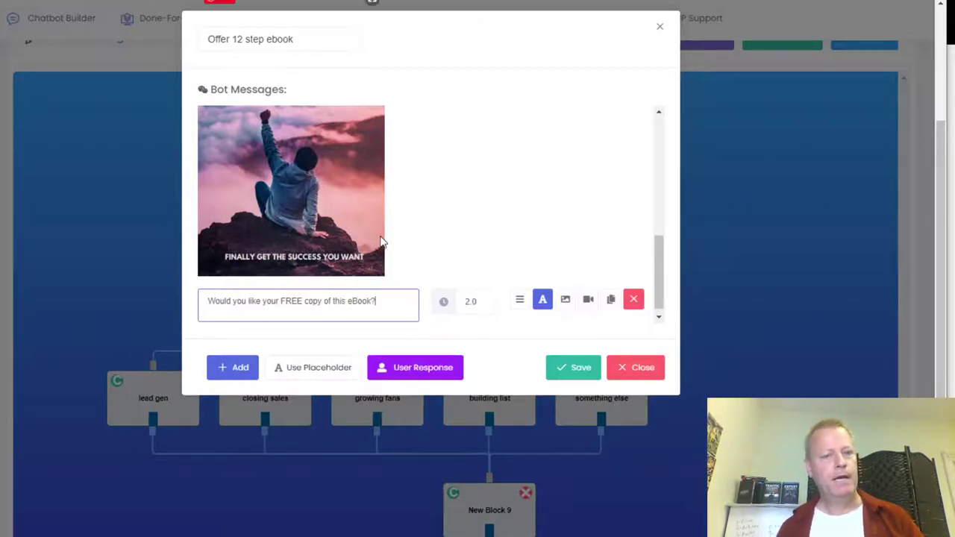
- Set the block's user response to the Buttons input type and label the first button "For sure"
scroll(381, 241, up, 3)
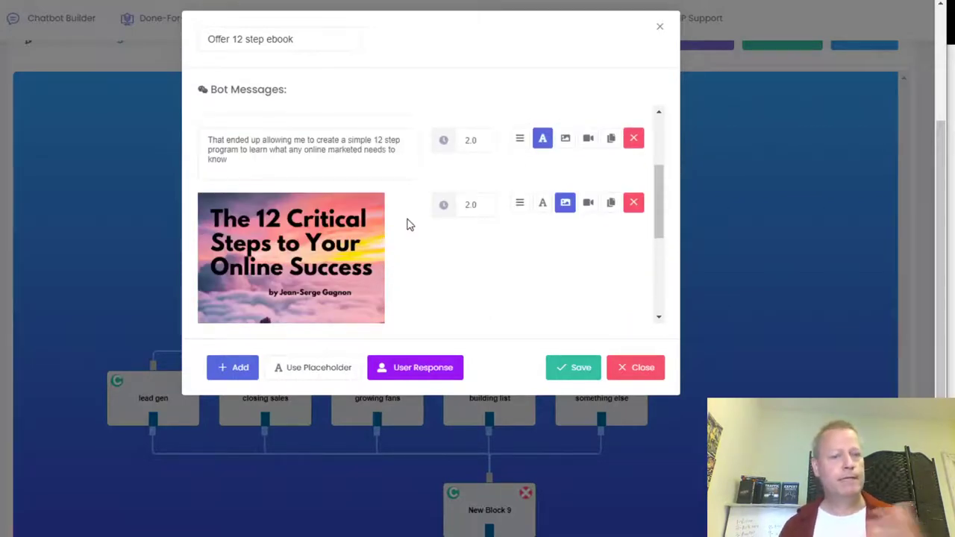
scroll(408, 224, down, 4)
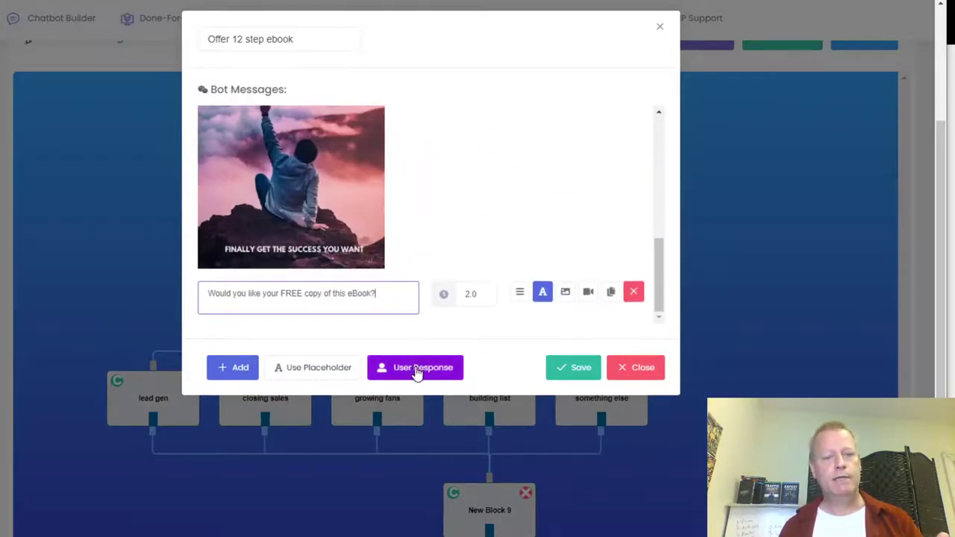
click(418, 369)
click(365, 105)
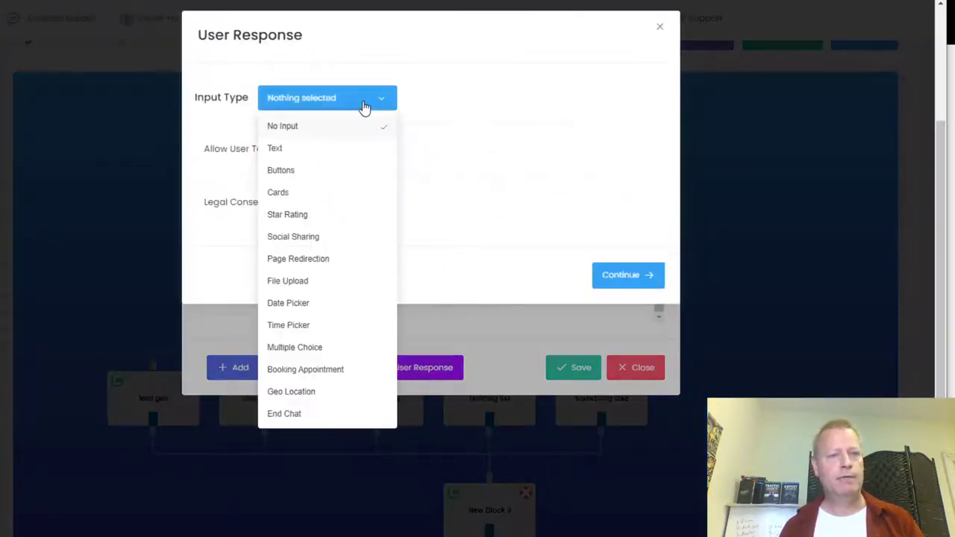
click(306, 171)
drag(268, 196, 142, 207)
text(For sure)
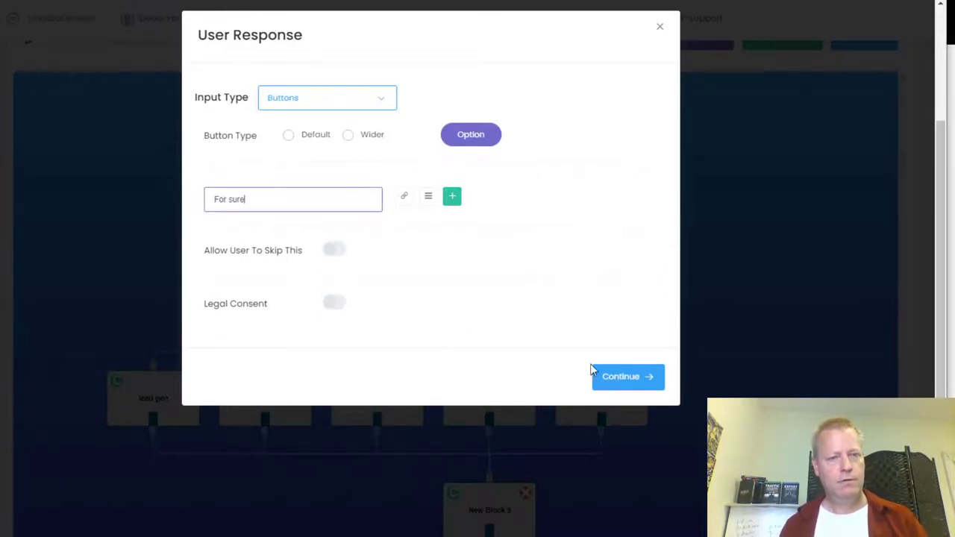
- Add a second response button labelled "Naw, I'm good"
click(453, 198)
drag(240, 239, 170, 236)
text(Naw)
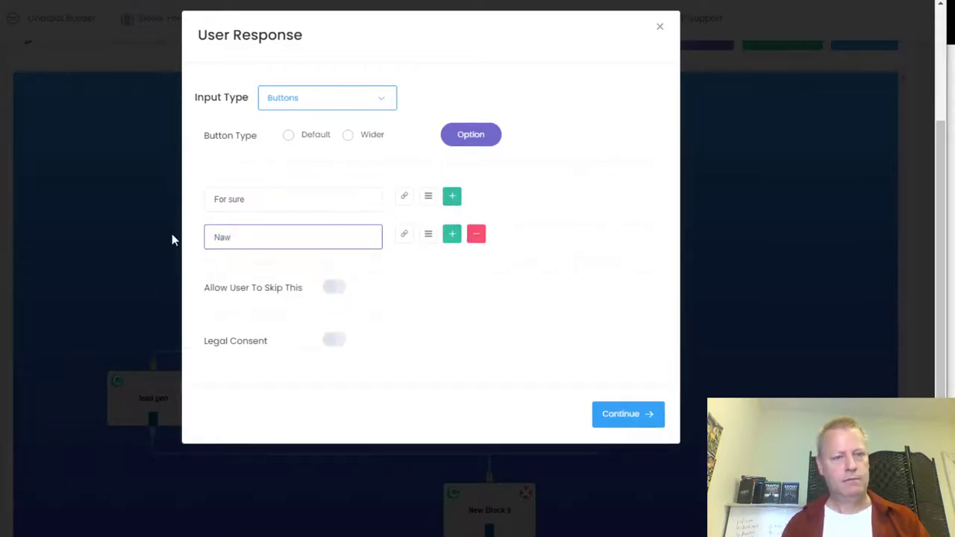
text(, I'm good)
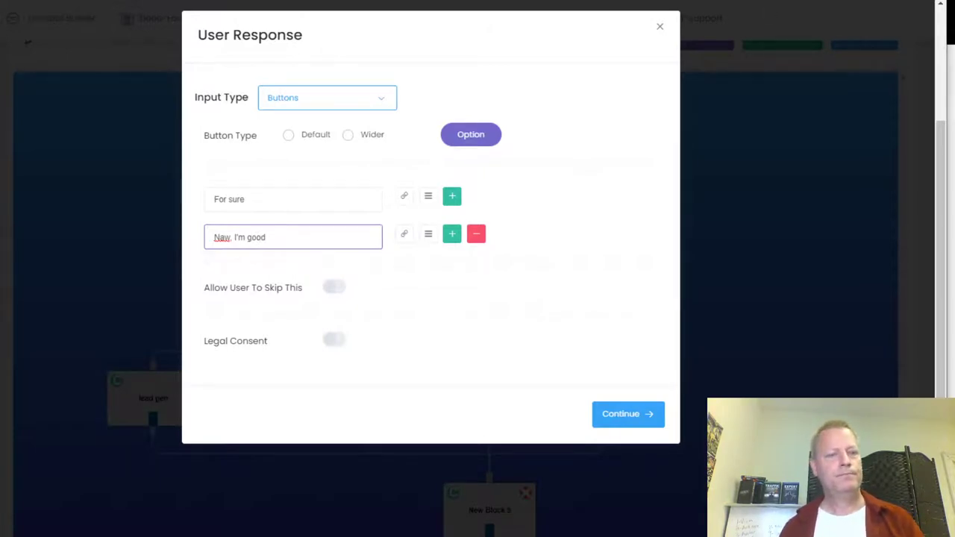
- Relabel the first response button from "For sure" to "Absolutely" and save the "Offer 12 step ebook" block
drag(258, 199, 134, 186)
text(A)
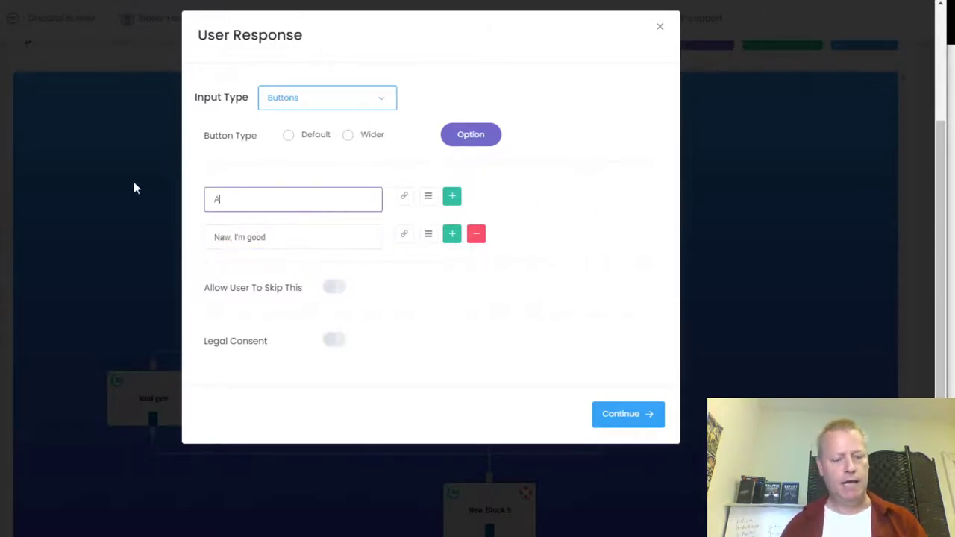
text(bsolutley)
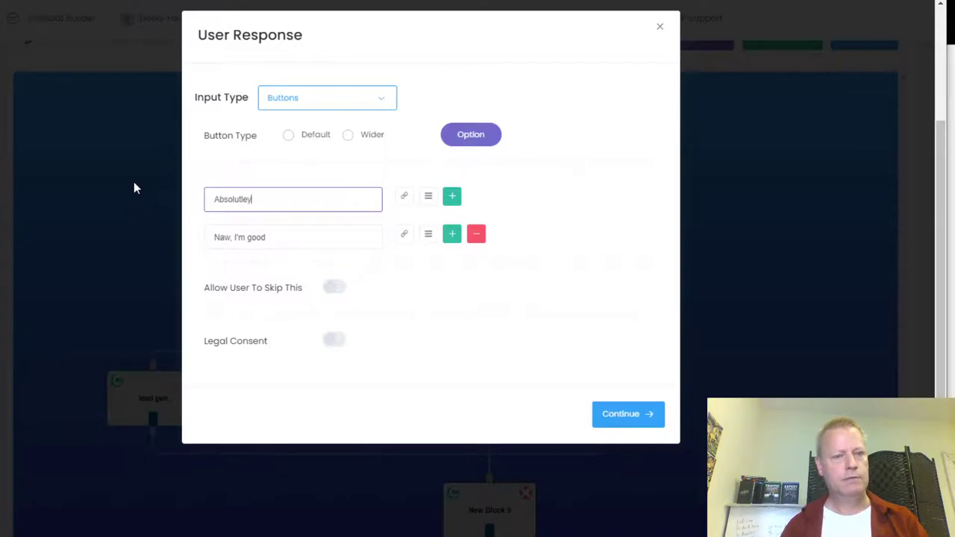
drag(264, 196, 186, 173)
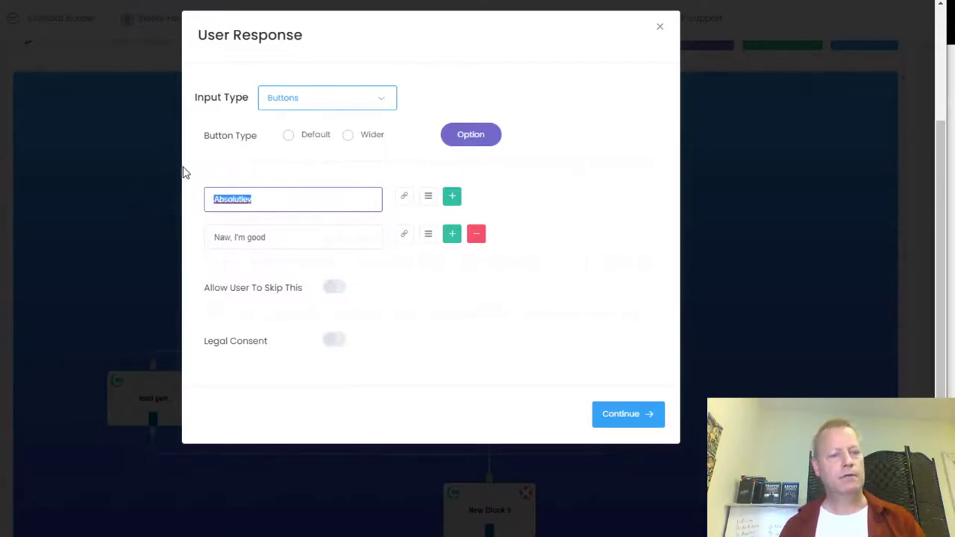
text(A)
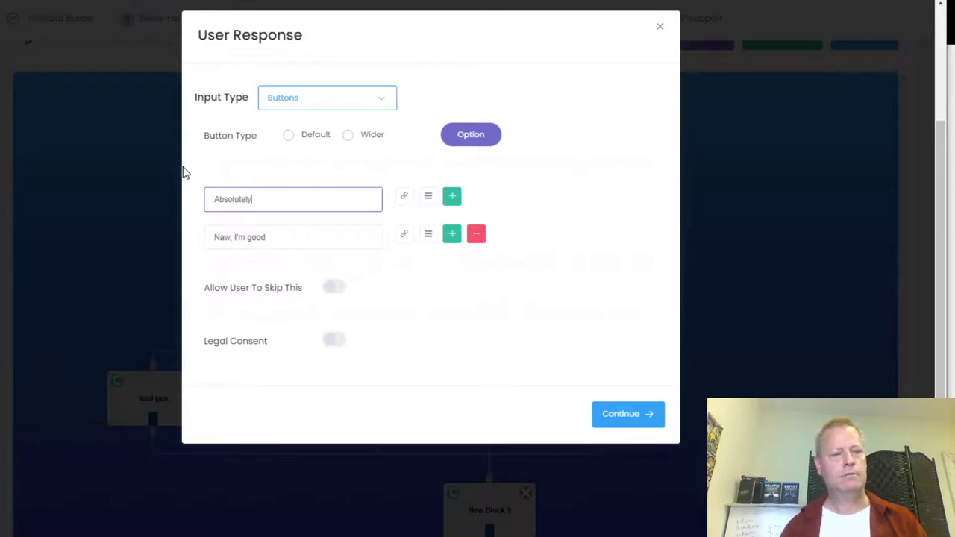
click(283, 236)
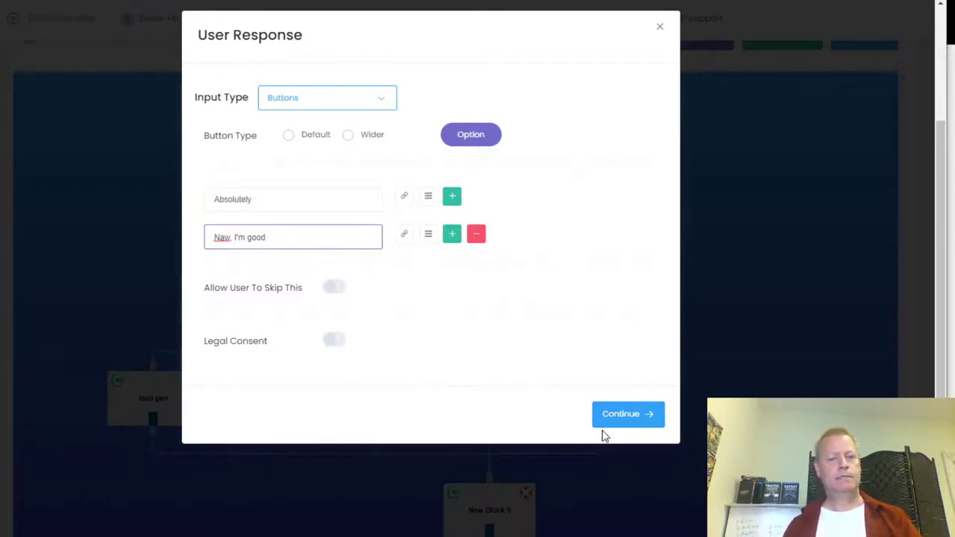
click(631, 419)
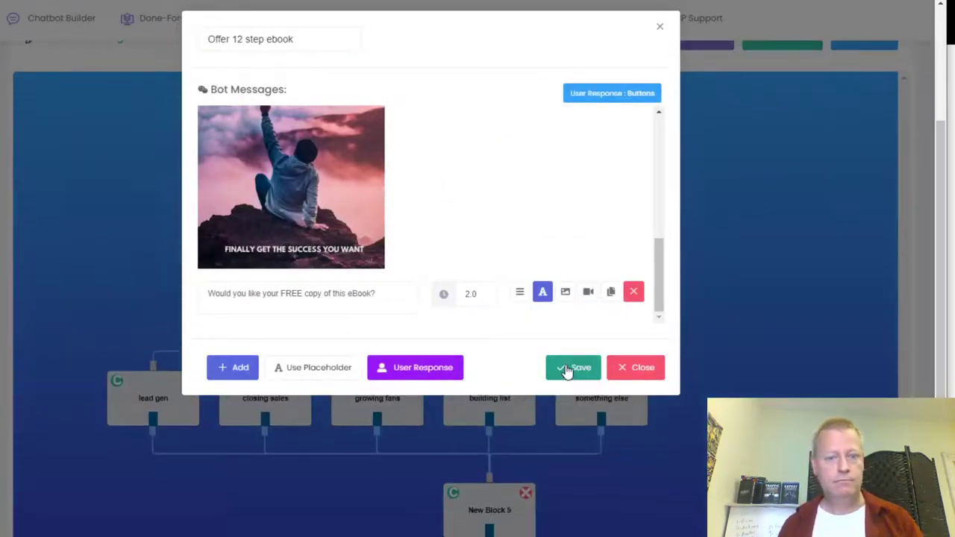
click(565, 371)
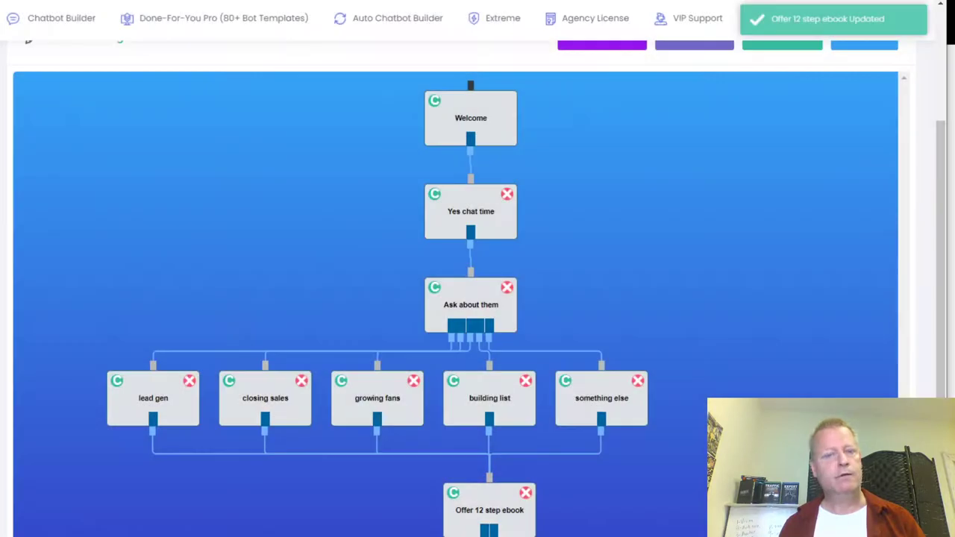
- Add a new block beside the "Offer 12 step ebook" block and name it "yes ebook"
scroll(685, 453, up, 2)
scroll(685, 453, down, 2)
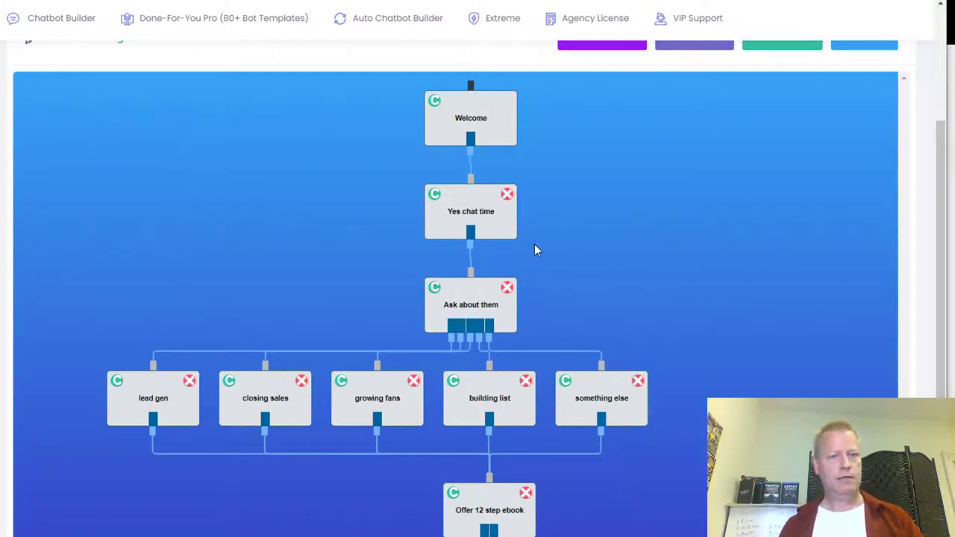
scroll(551, 216, up, 1)
click(601, 106)
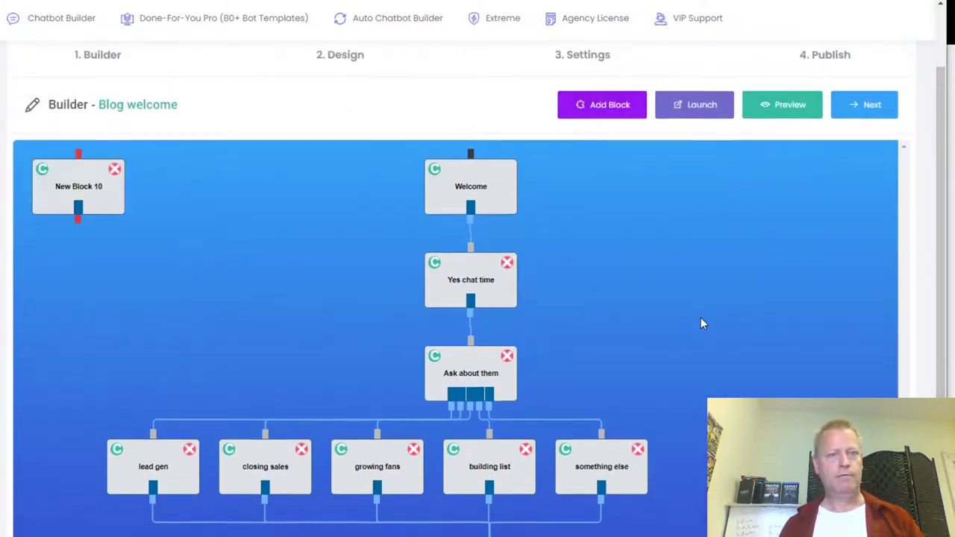
scroll(700, 317, down, 1)
drag(81, 128, 376, 525)
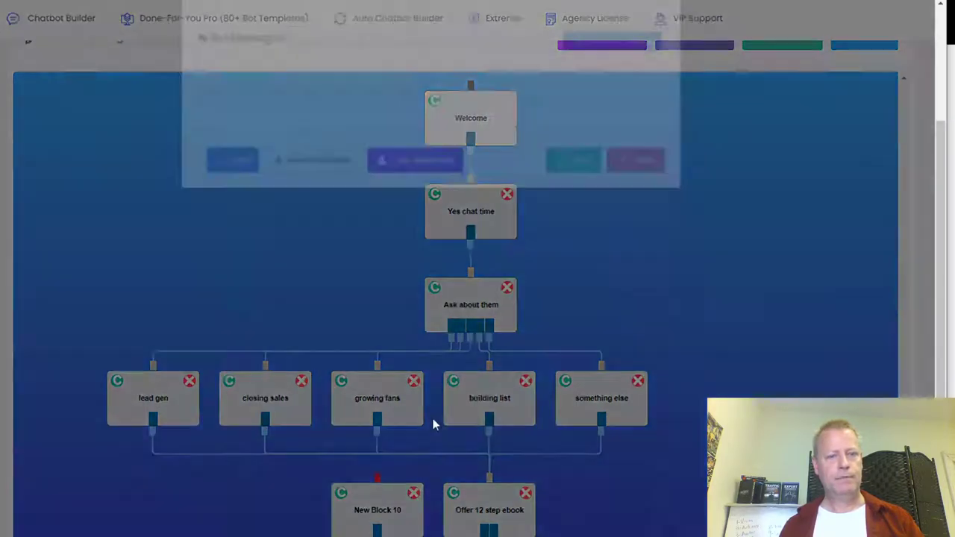
drag(273, 39, 206, 36)
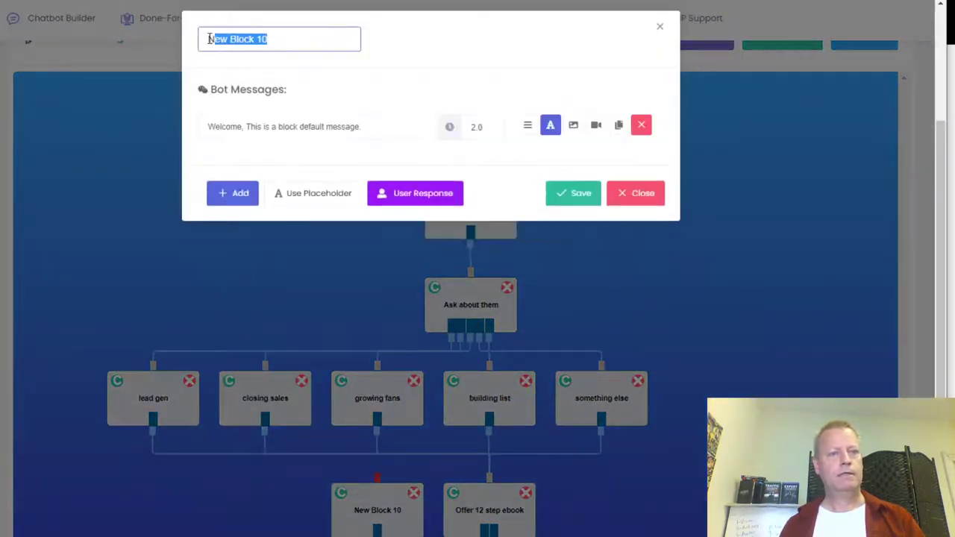
text(yes ebook)
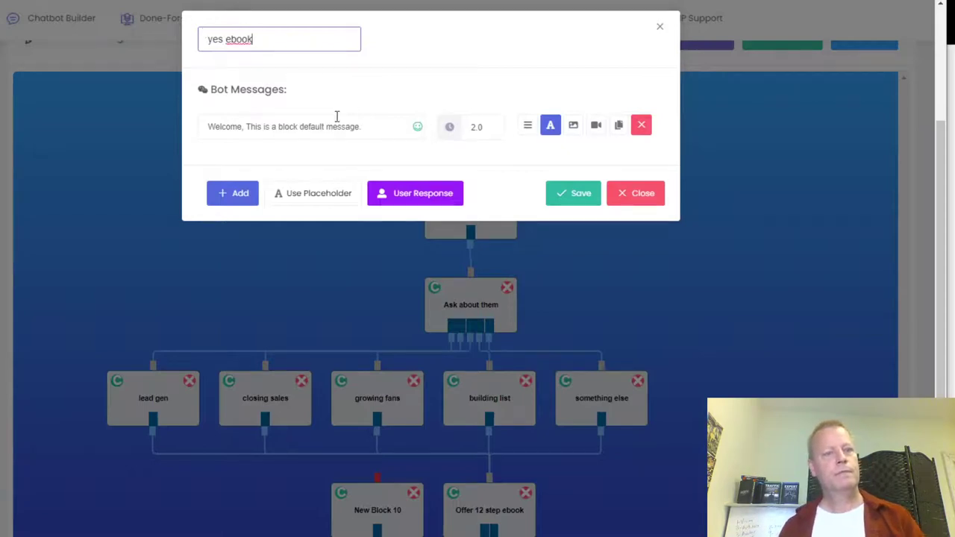
- Replace the block's default message with "Fanstastic, I'll need your name and email to send it to you"
drag(363, 123, 124, 110)
text(Fans)
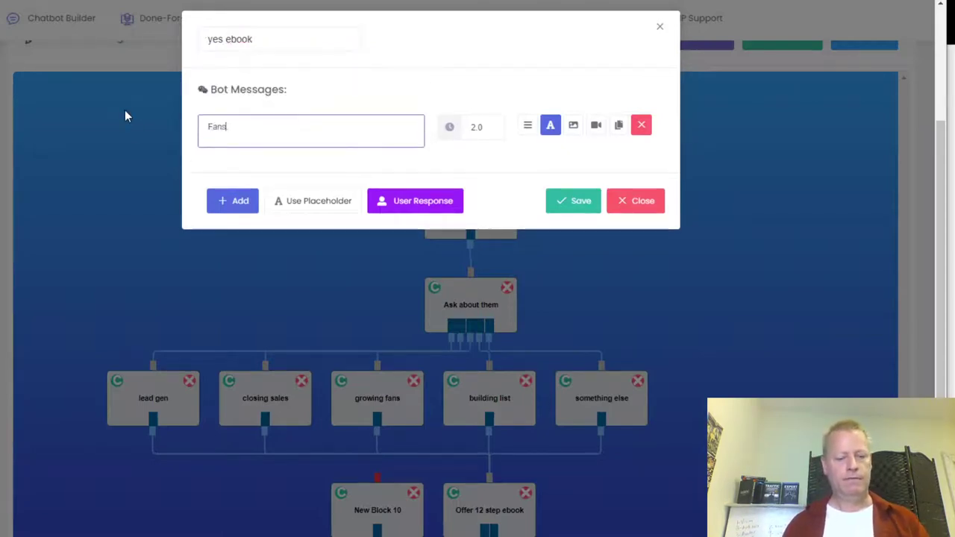
text(tastic, )
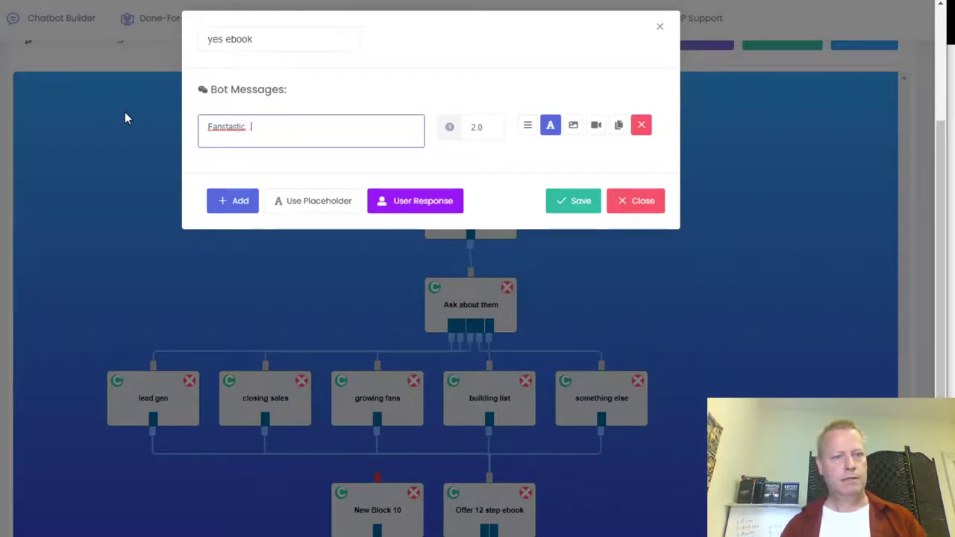
text(I'll need your name and email)
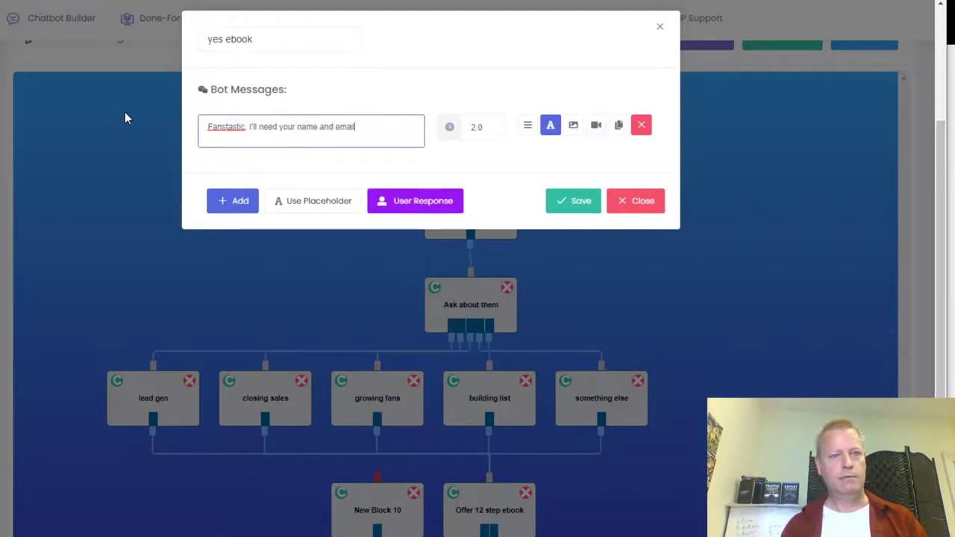
text( to send it to you)
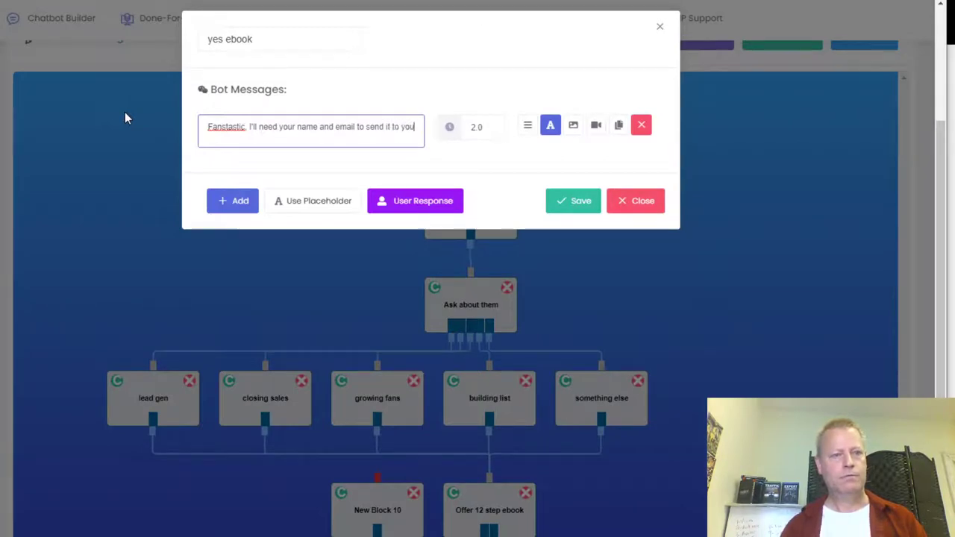
- Add a second bot message reading "What is your last name {{bot_user_first_name}}?", using the First Name placeholder
click(252, 200)
click(258, 172)
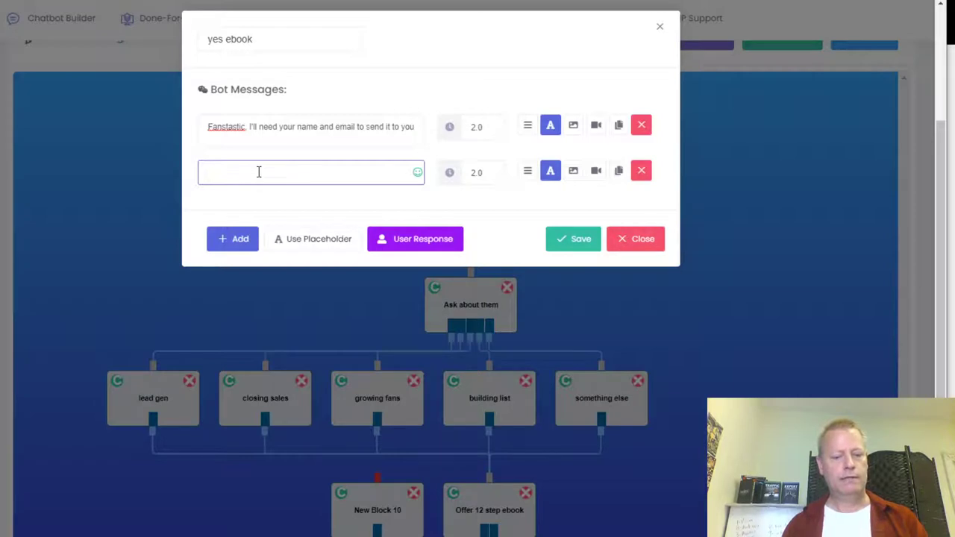
text(What is your last name)
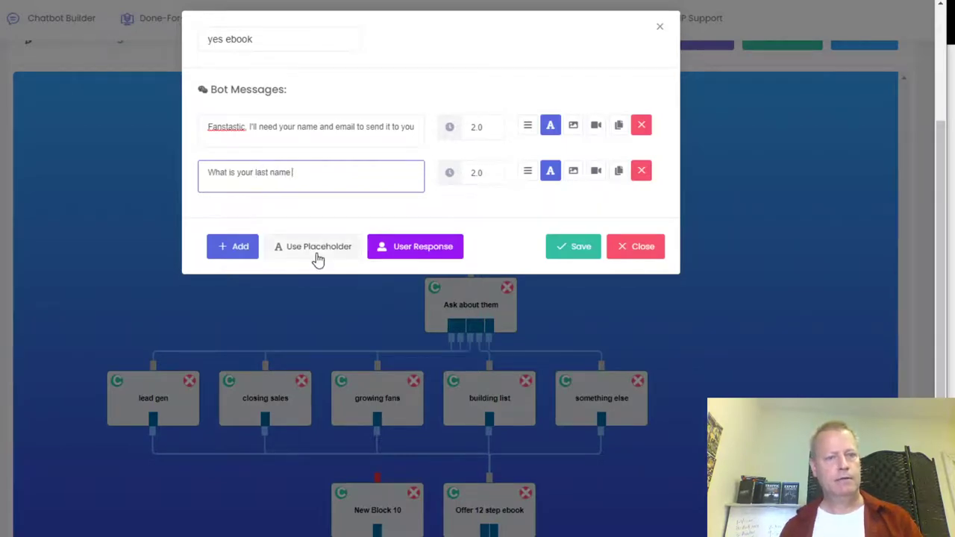
click(317, 252)
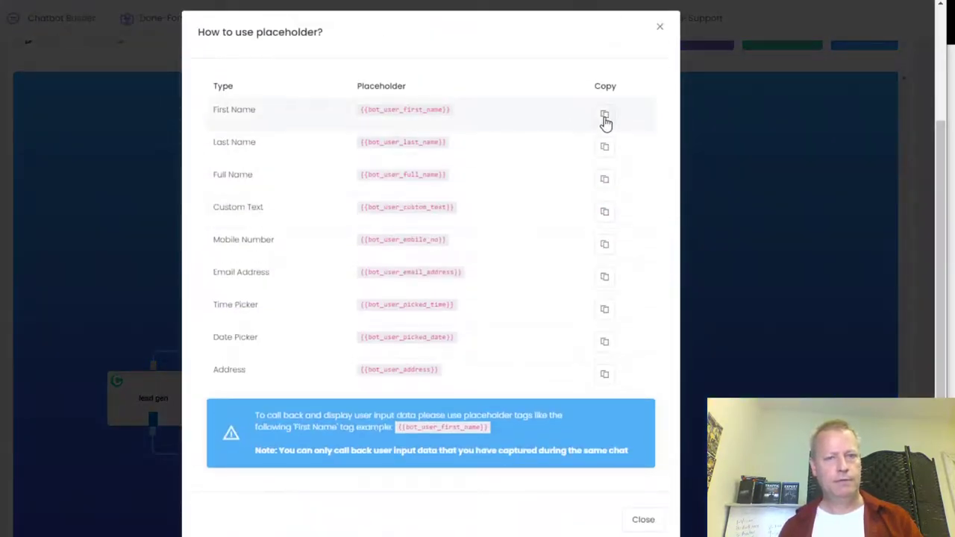
click(605, 116)
click(652, 524)
click(316, 179)
key(ctrl+v)
text(?)
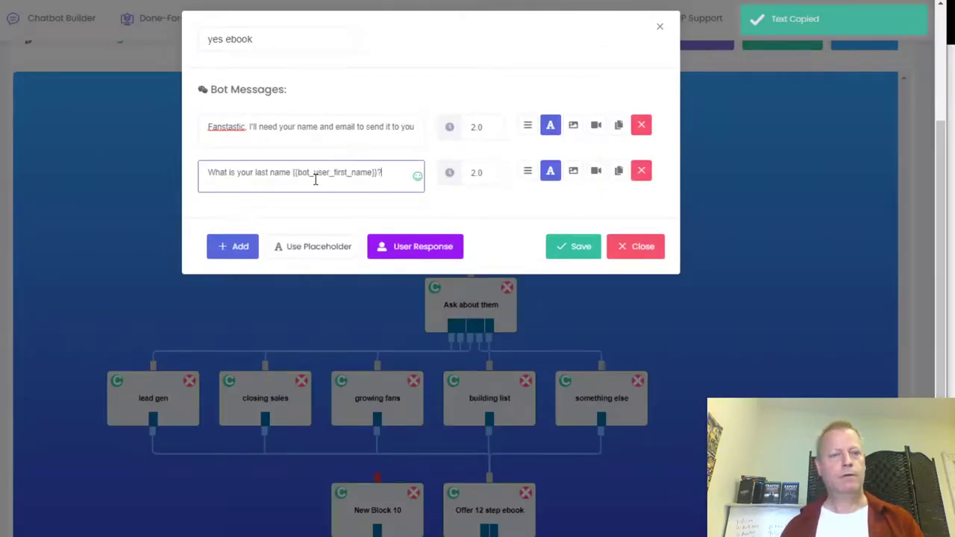
- Set the user response to a Text input of type Last Name with Capitalize Each Word, and save the "yes ebook" block
click(414, 253)
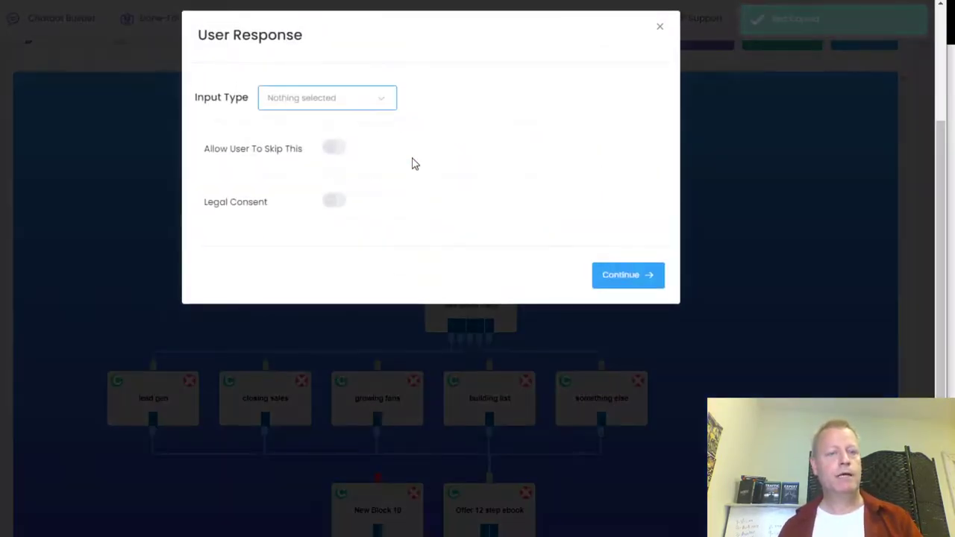
click(391, 98)
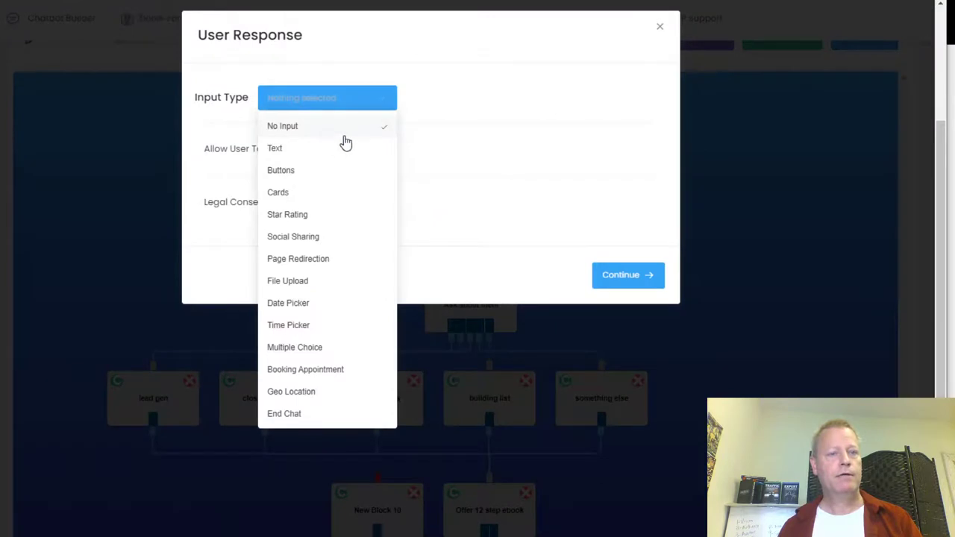
click(297, 152)
click(400, 138)
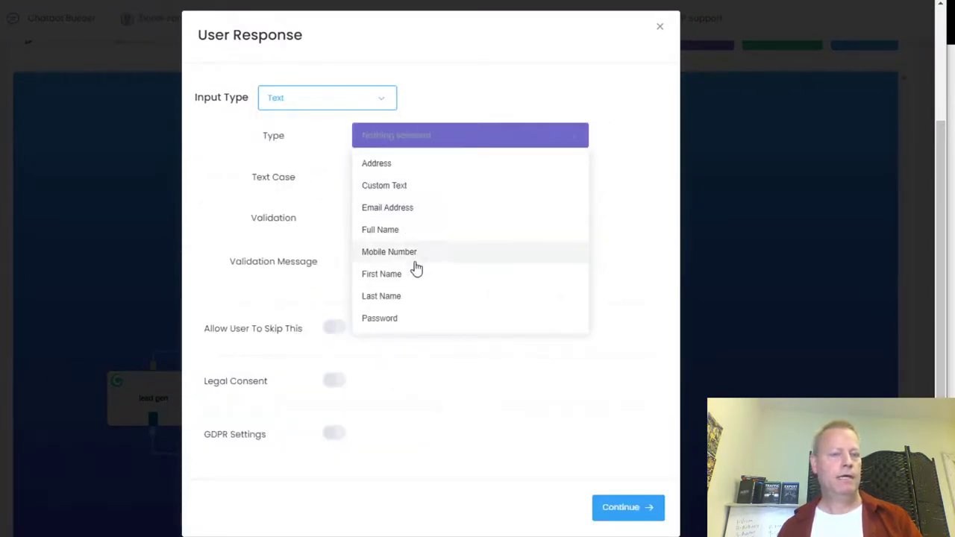
click(406, 297)
click(422, 185)
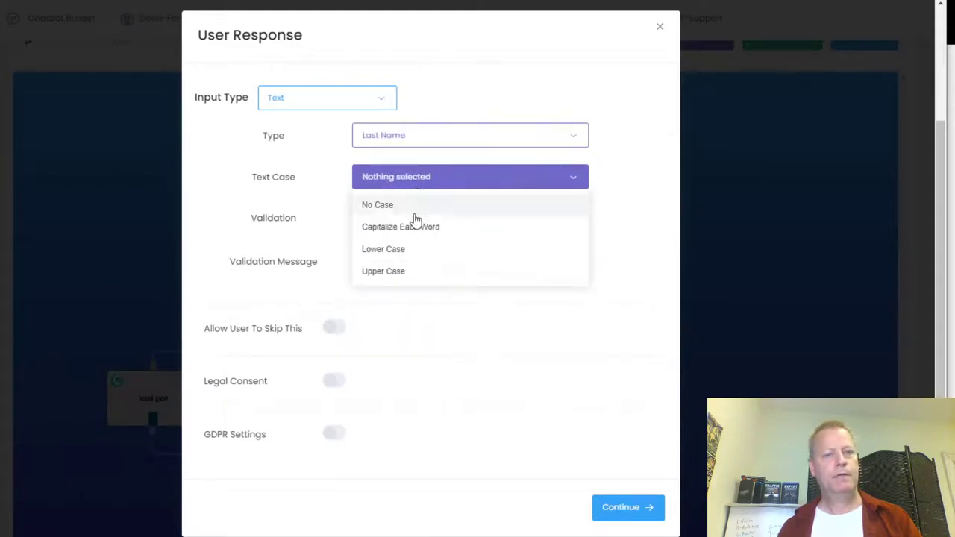
click(410, 228)
click(638, 514)
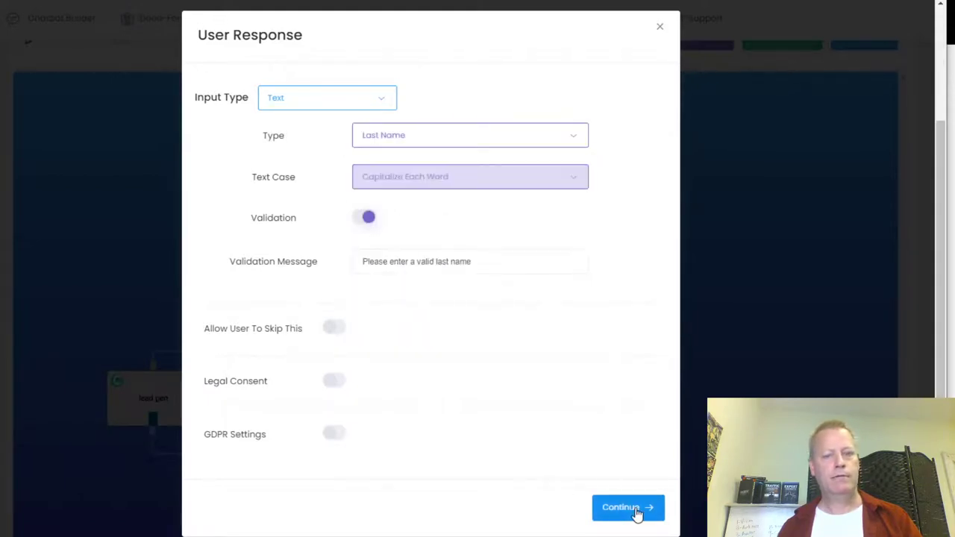
click(570, 252)
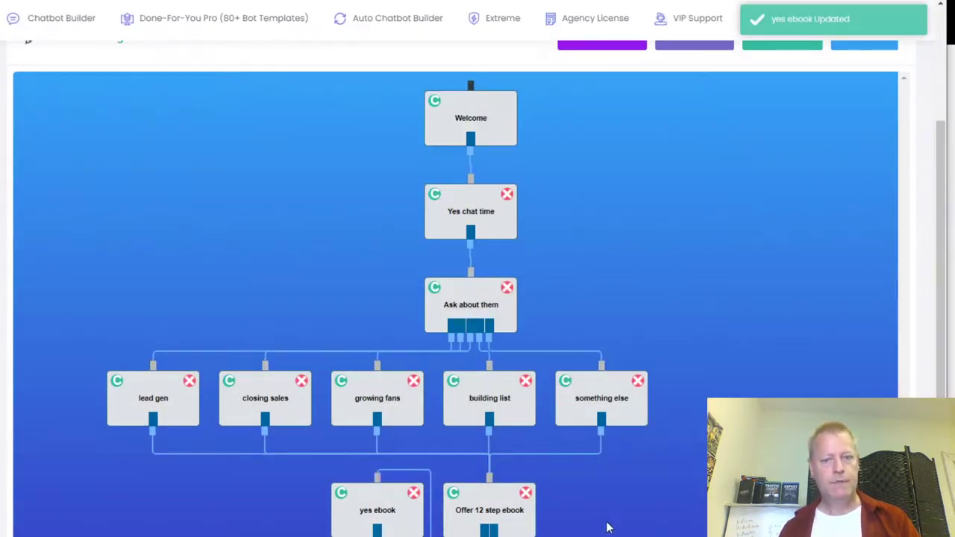
- Add another block to the flow and place it below and to the right of the "Offer 12 step ebook" block
scroll(588, 282, up, 2)
click(597, 176)
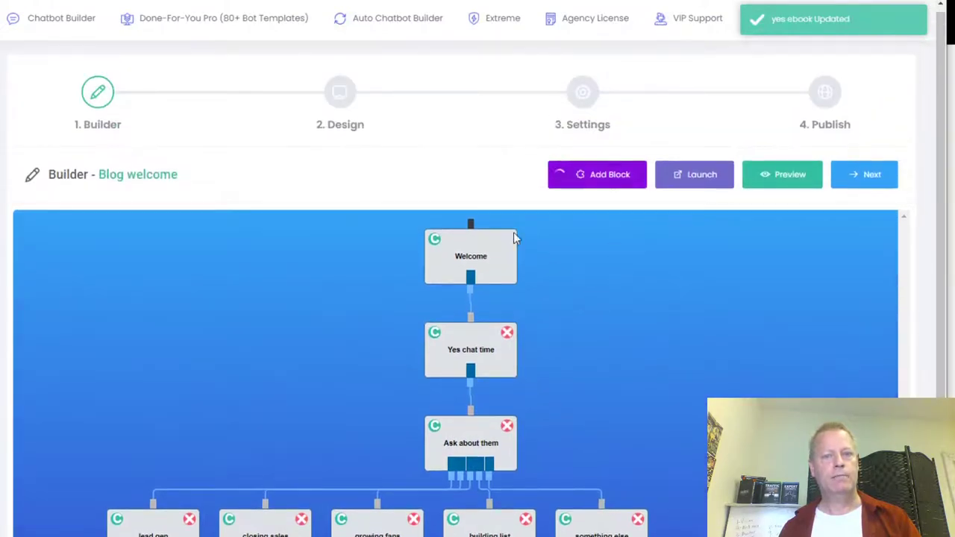
drag(91, 265, 690, 474)
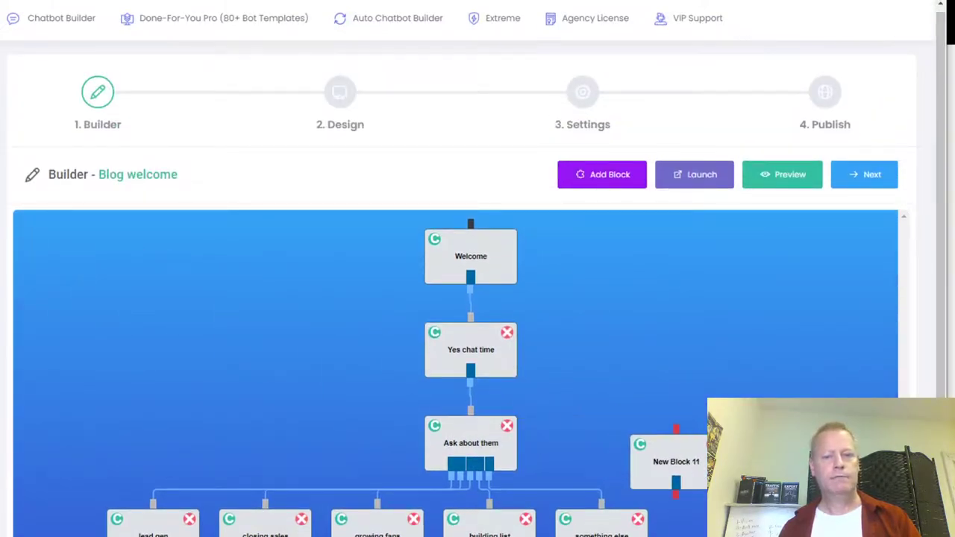
scroll(694, 338, down, 2)
drag(694, 338, 637, 536)
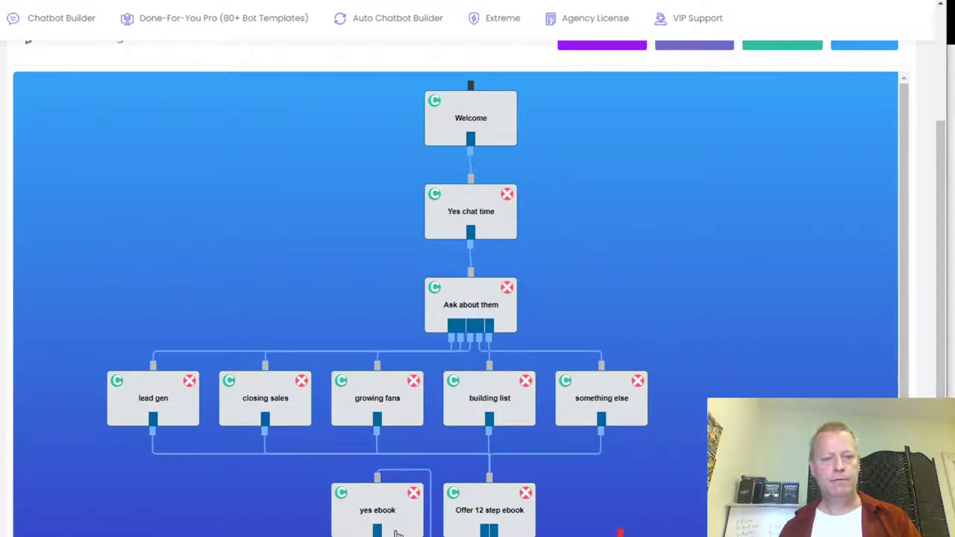
- Move the "yes ebook" block and the new block down to line up in a row beneath "Offer 12 step ebook"
drag(398, 533, 398, 536)
scroll(398, 447, down, 1)
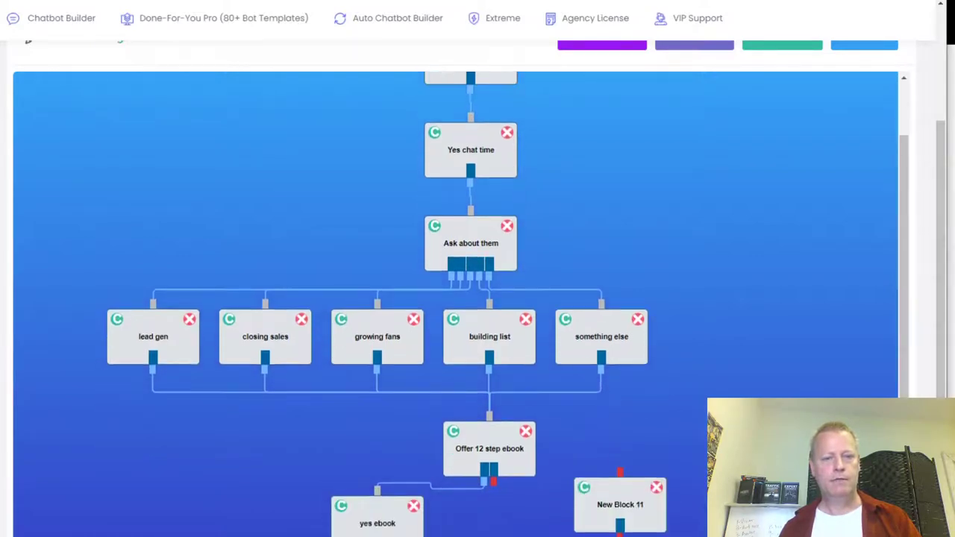
drag(392, 518, 398, 536)
drag(625, 514, 607, 536)
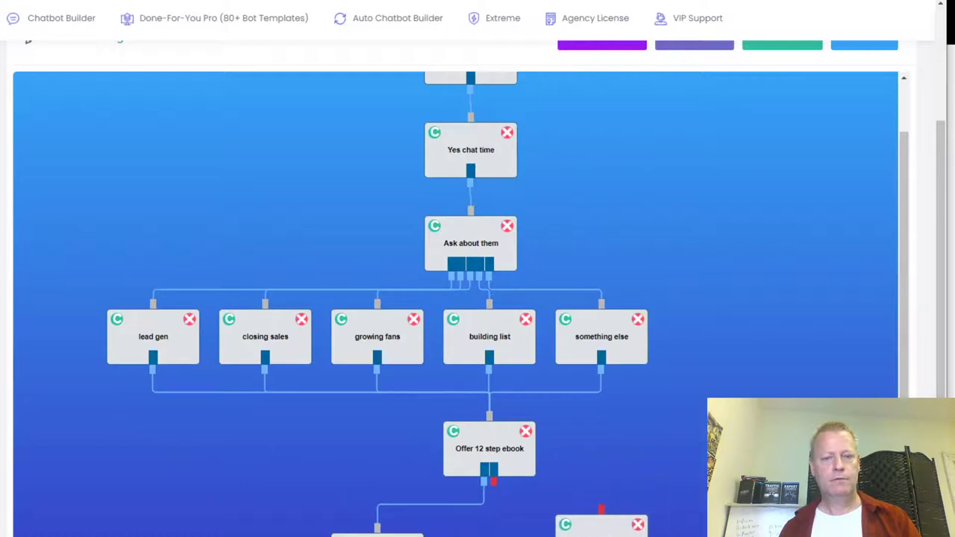
scroll(686, 486, down, 1)
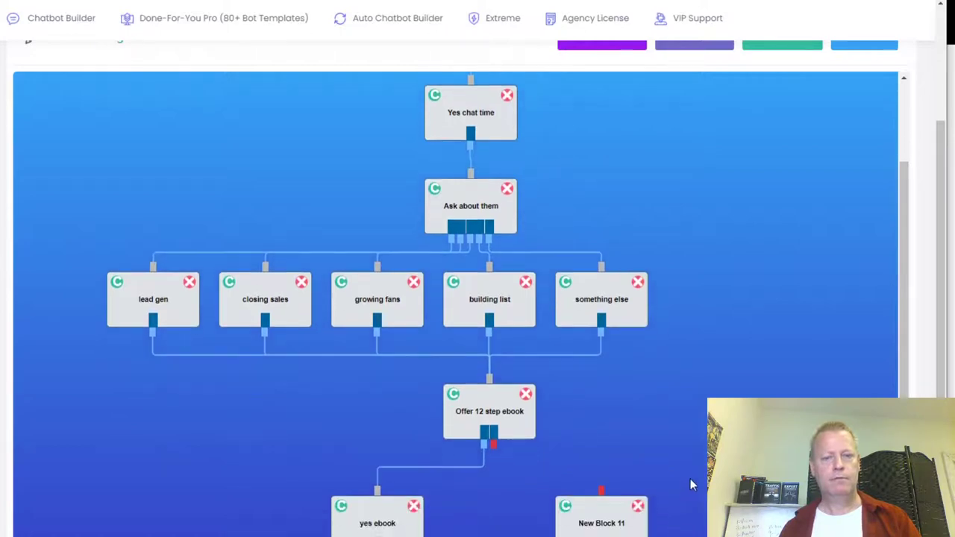
- Open the new block beneath "Offer 12 step ebook" and rename it "no to ebook"
double_click(604, 524)
drag(281, 41, 155, 35)
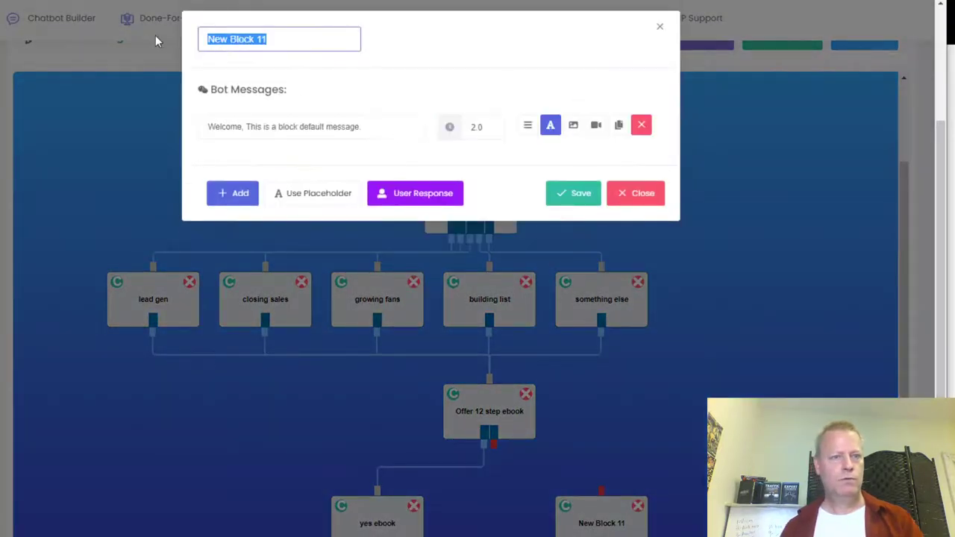
text(no to ebook)
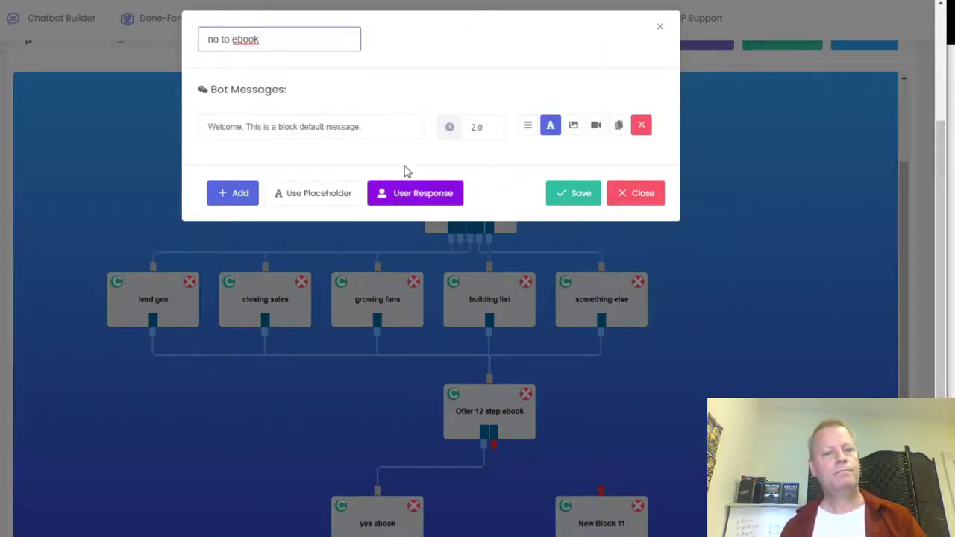
- Replace the default bot message with "Awe, ok, no problem {{bot_user_first_name}}"
drag(369, 127, 93, 114)
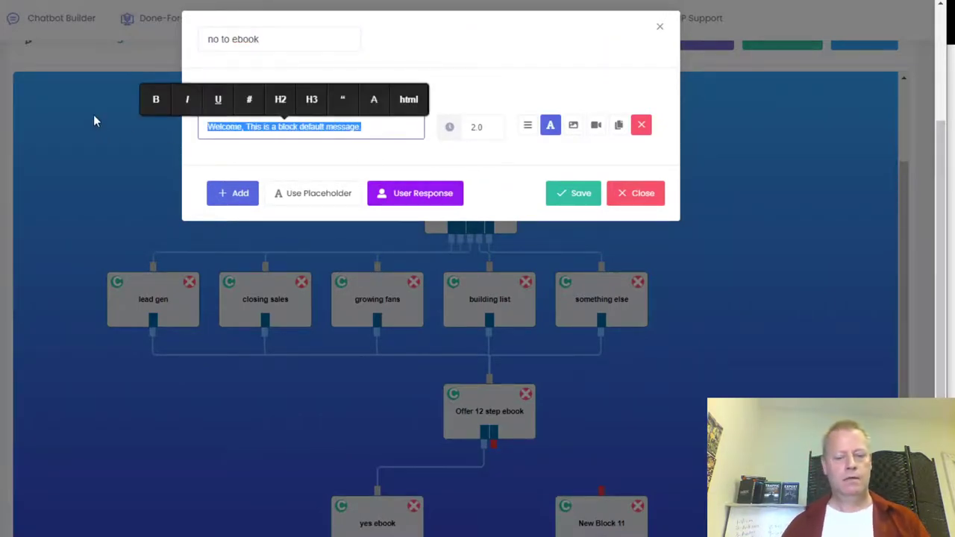
text(Awe, ok, not problem)
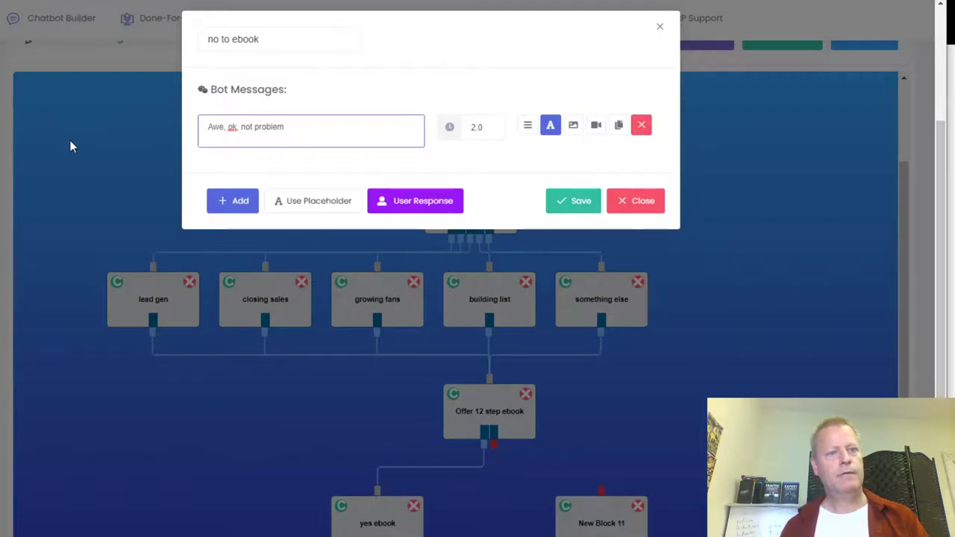
click(254, 127)
key(BackSpace)
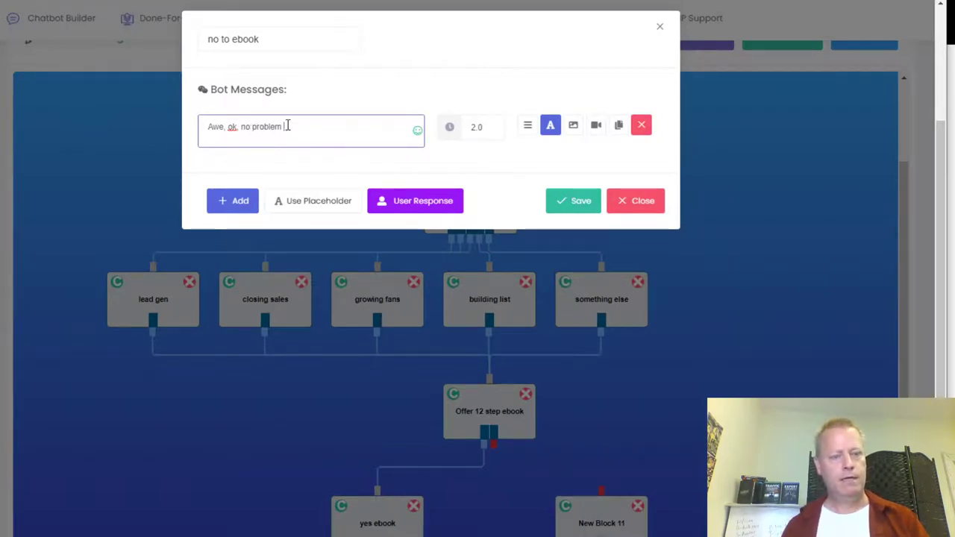
text({{bot_user_first_name}})
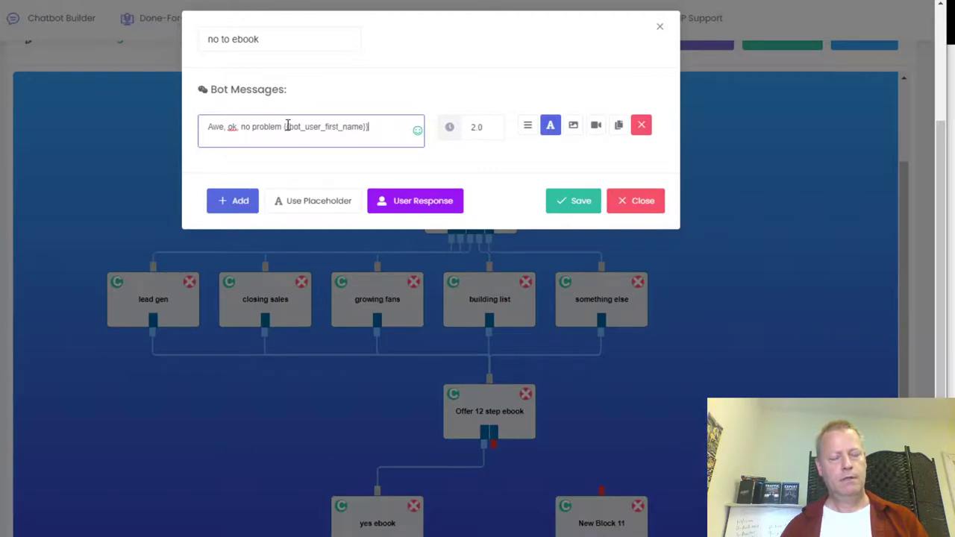
- Add a second bot message reading "Would you like to join our list?"
click(252, 207)
click(272, 173)
text(Would you like to join)
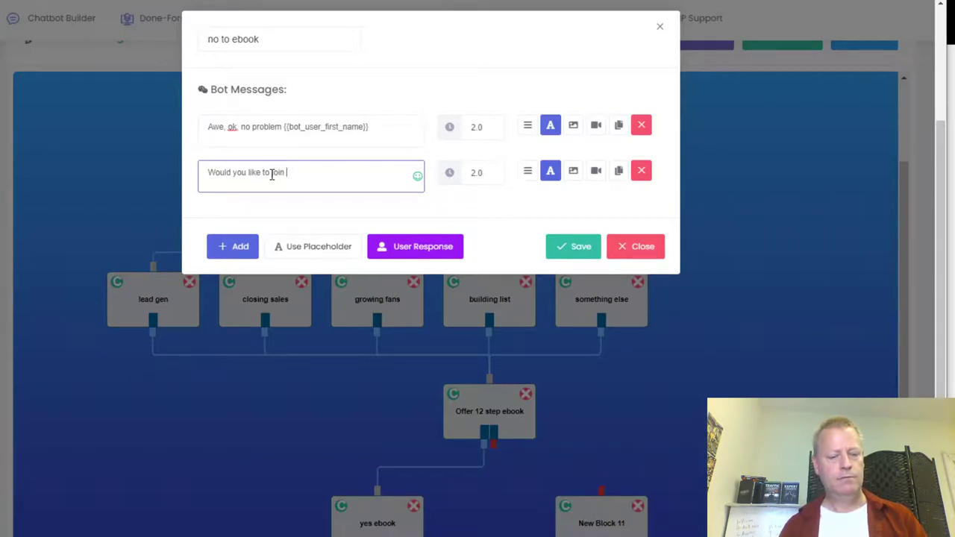
text(t?)
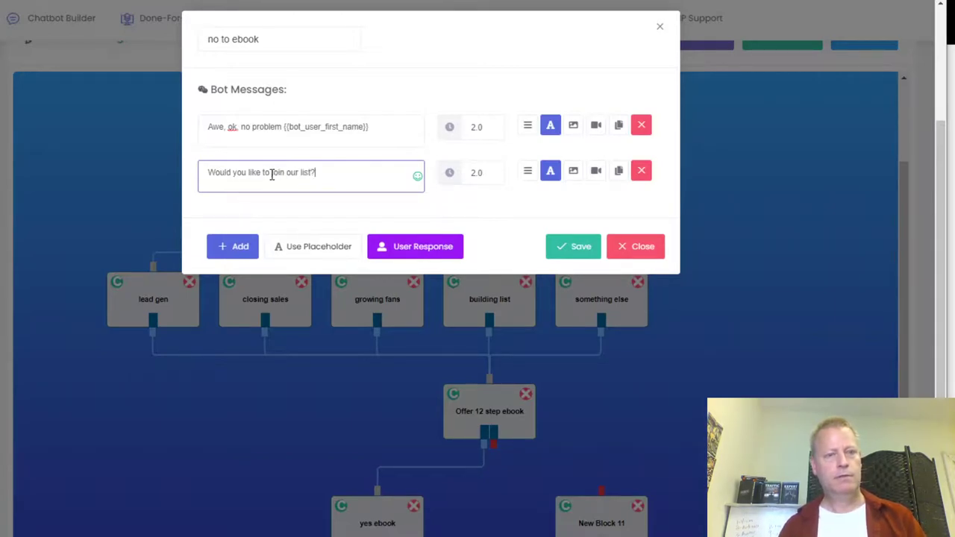
- Add a third bot message reading "I send out daily emails with tips and updates from my new blog posts and videos"
click(240, 247)
click(259, 221)
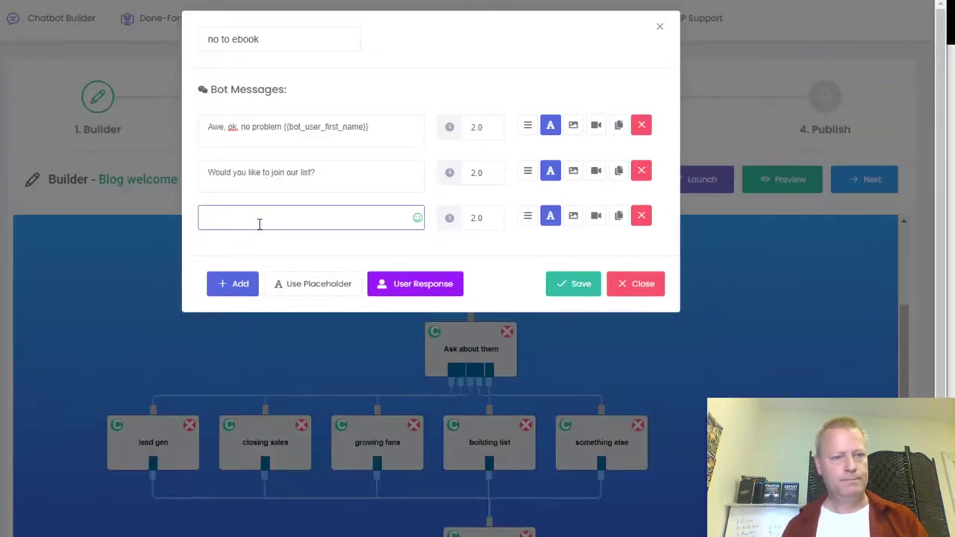
text(I)
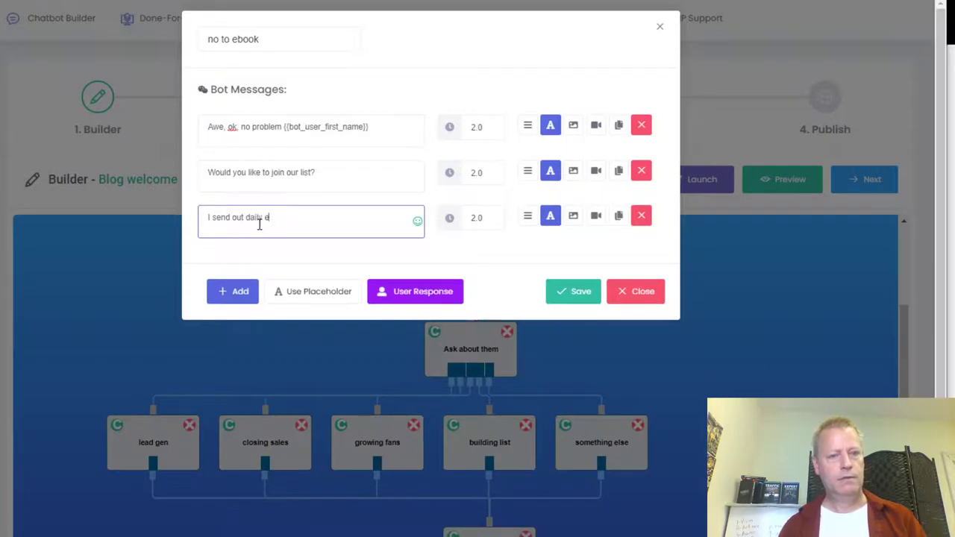
text(send out daily emails with tips and upd)
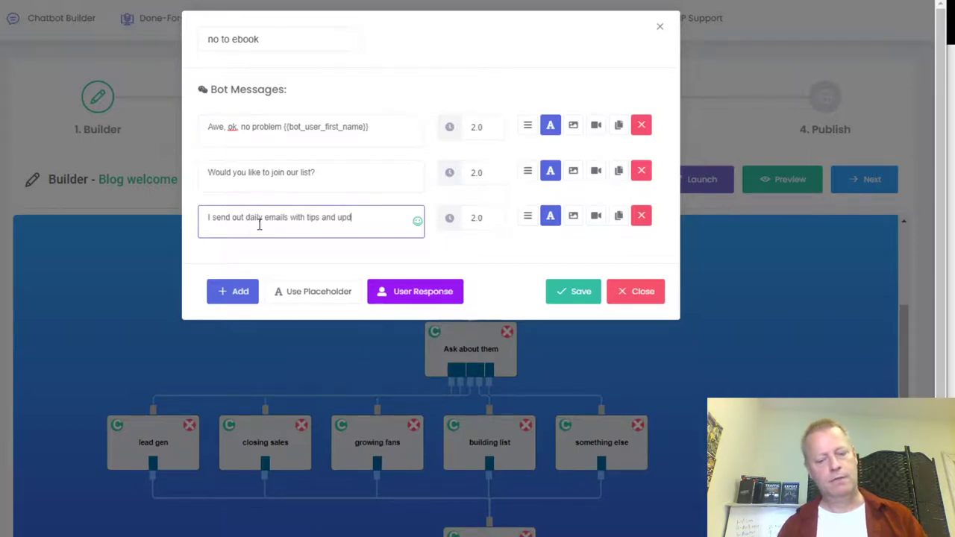
text(ates from my new blog)
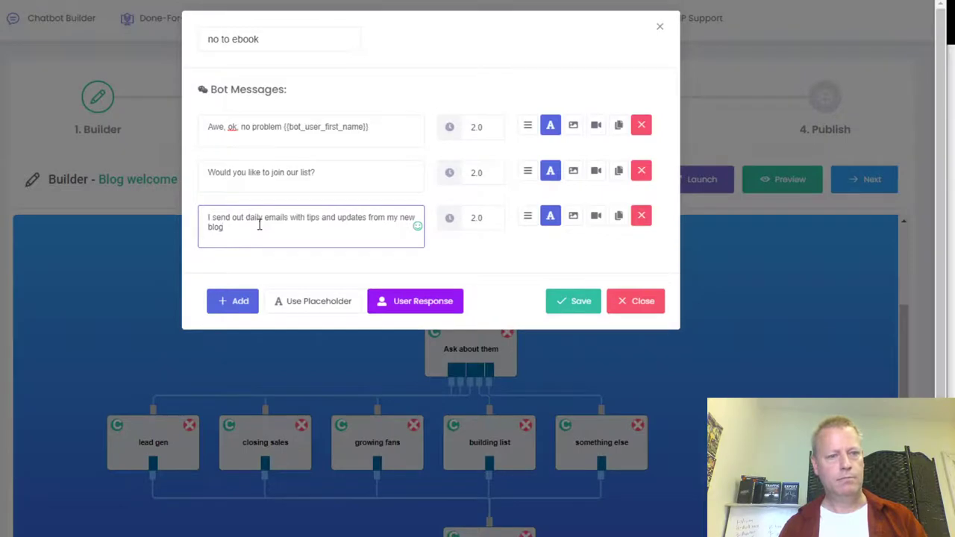
text( posts and videos.)
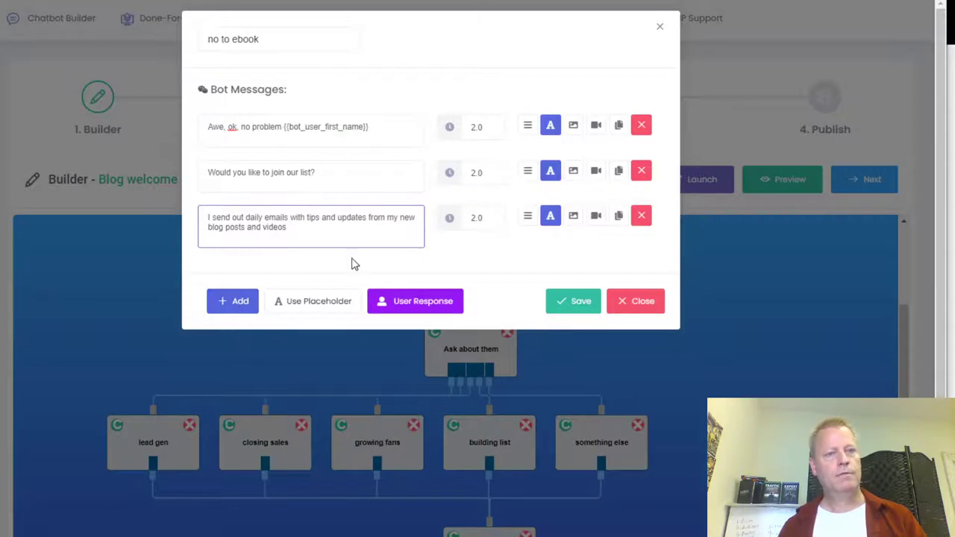
- Add a fourth bot message reading "If so, I'll need your email. Please enter it below"
click(240, 303)
click(288, 271)
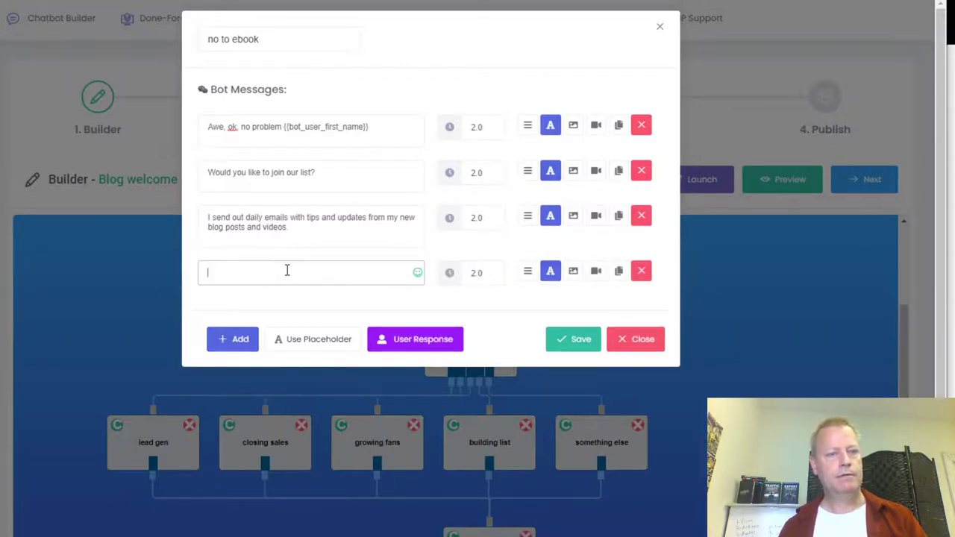
text(If so, I'll need)
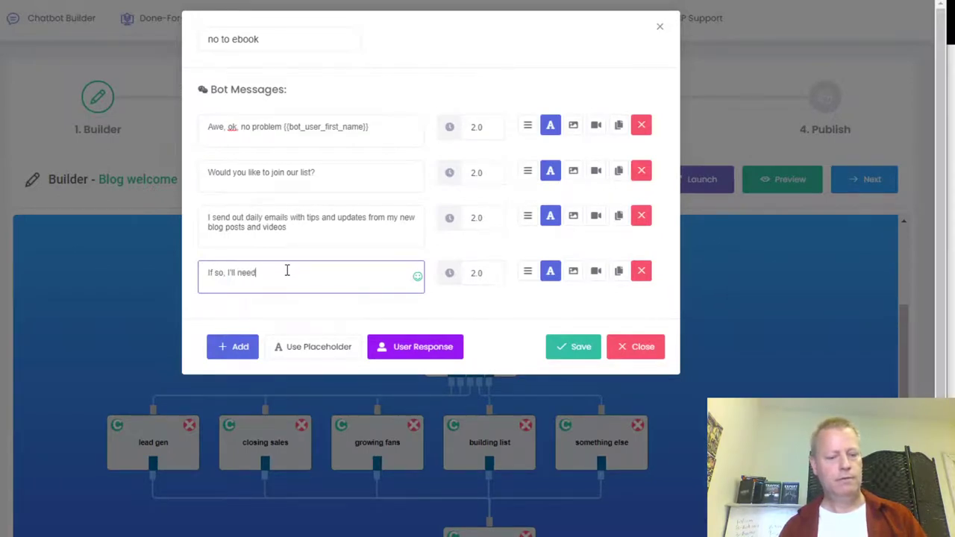
text( your email)
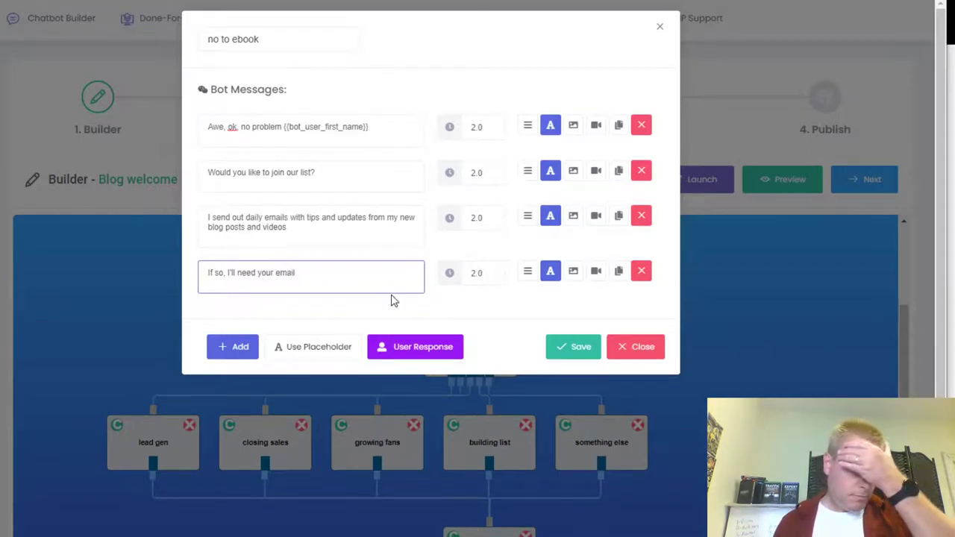
text(.)
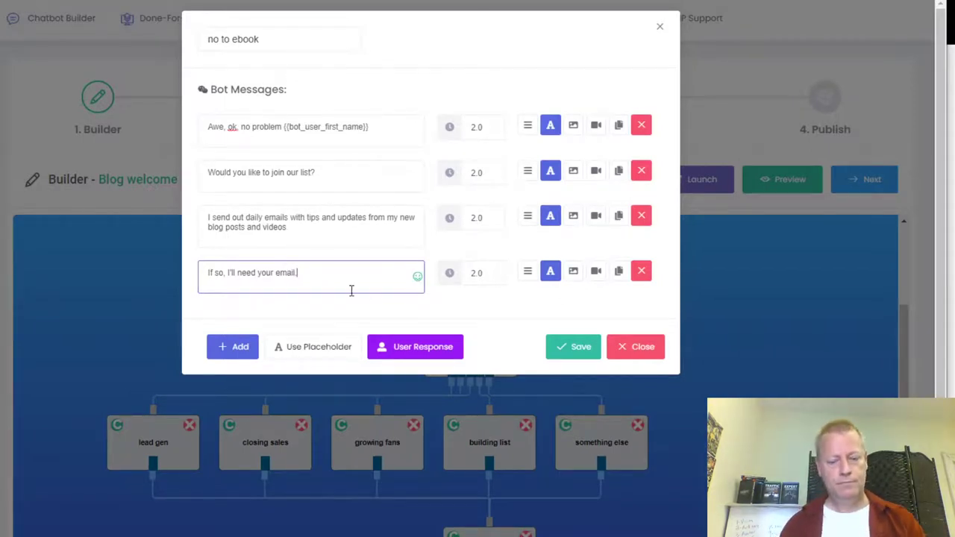
text( Please enter it below)
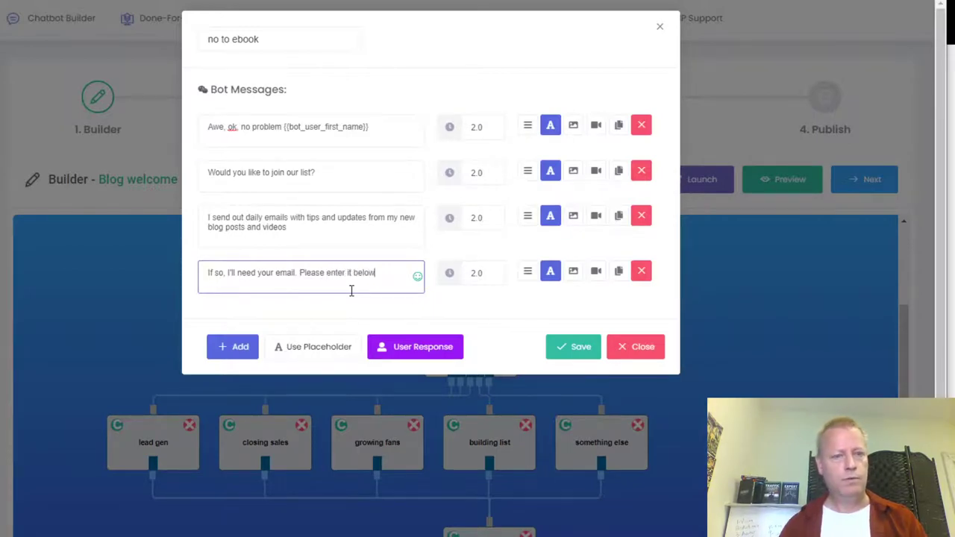
- Set the block's user response to a Text input of type Email Address
click(432, 346)
click(329, 109)
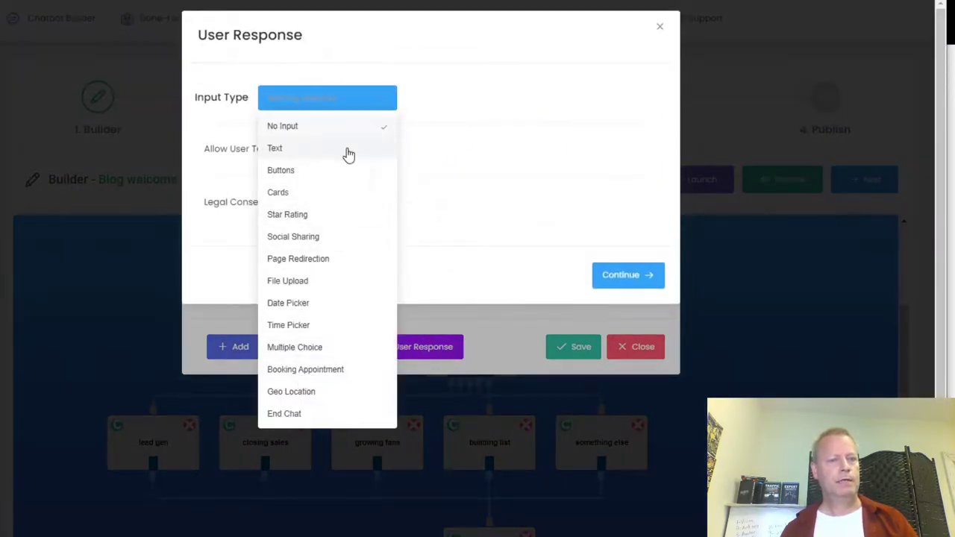
click(300, 149)
click(420, 139)
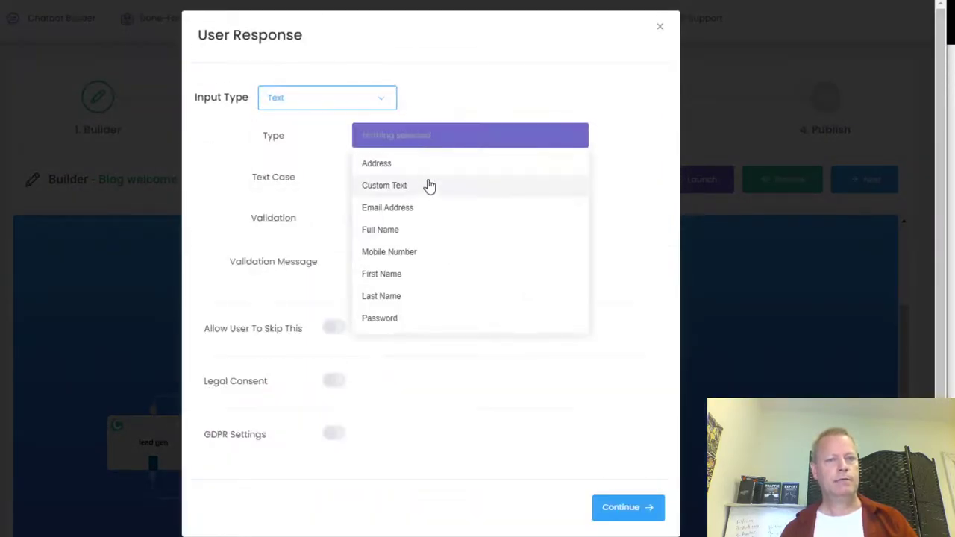
click(401, 214)
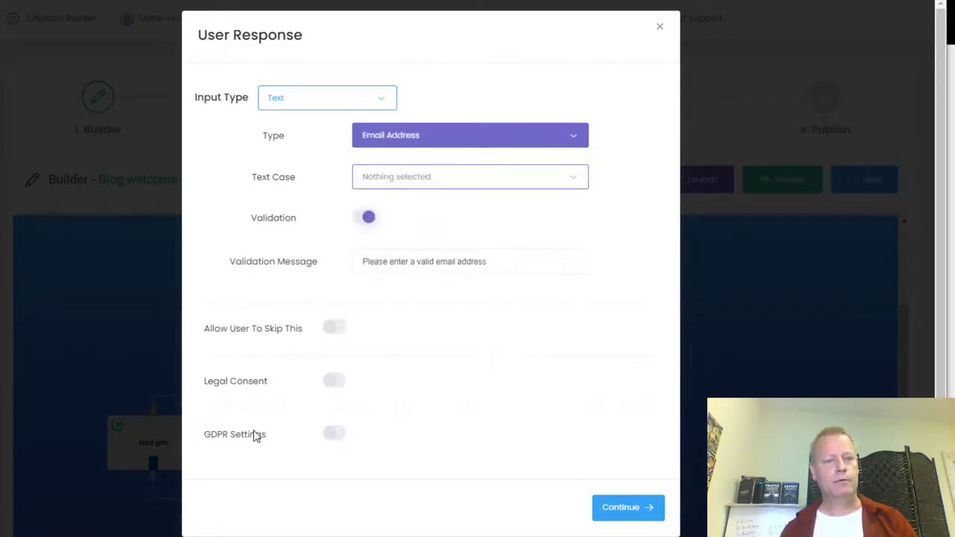
- Enable GDPR Settings for the email response, using the address of the blog's GDPR page as the consent link
click(333, 436)
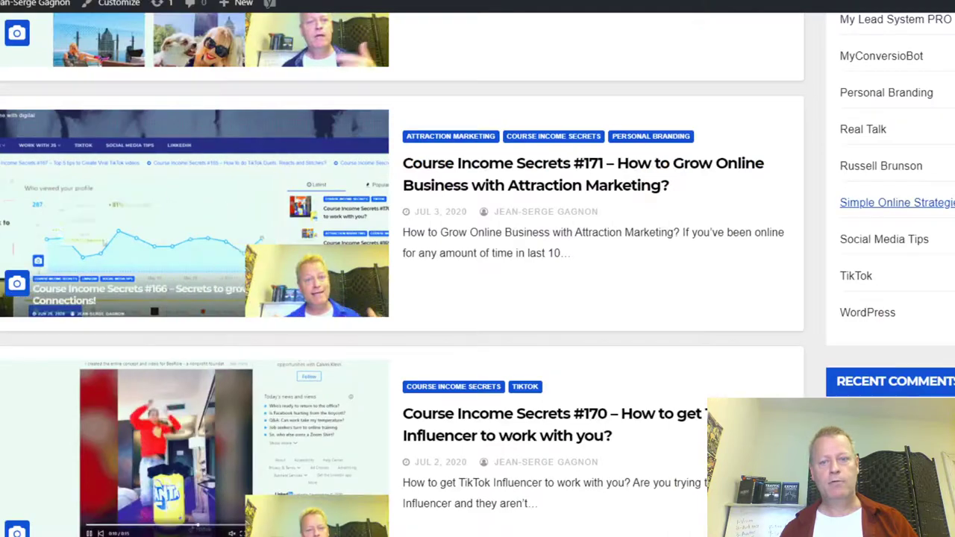
scroll(478, 275, down, 10)
scroll(477, 275, down, 5)
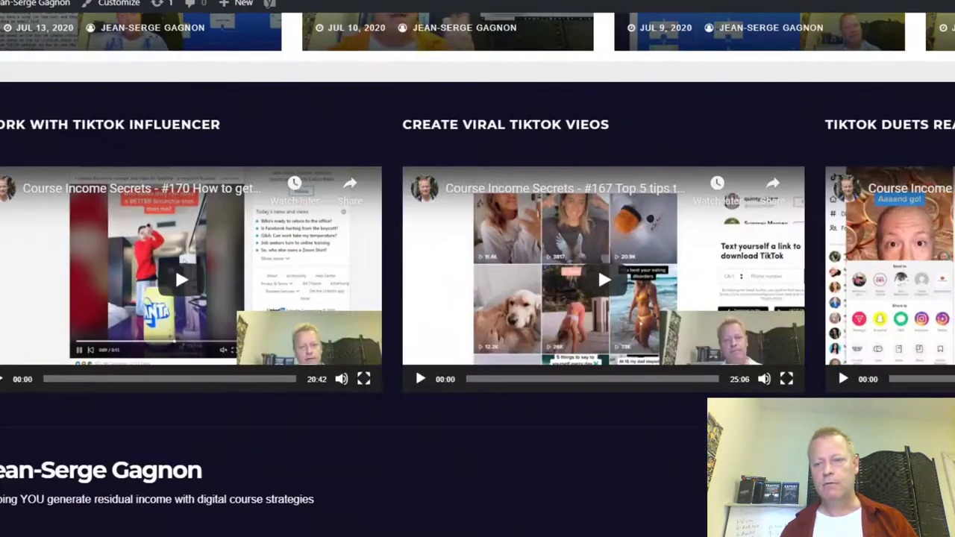
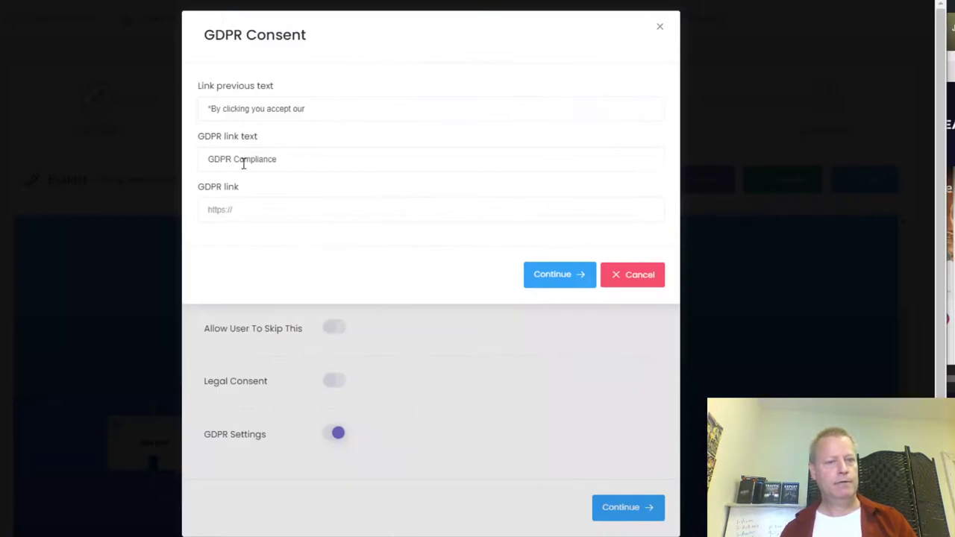
click(252, 211)
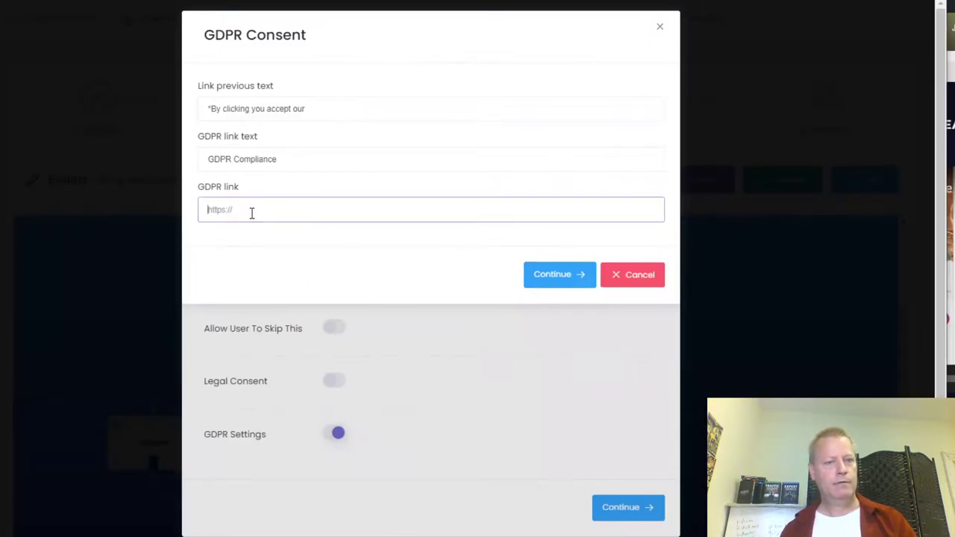
text(https://jeansergegagnon.com/gdpr/)
click(561, 276)
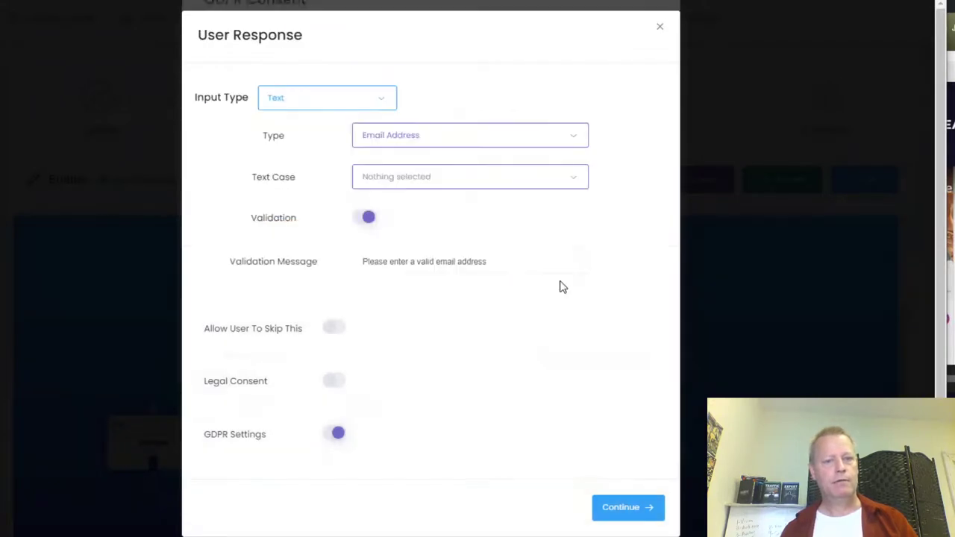
click(625, 508)
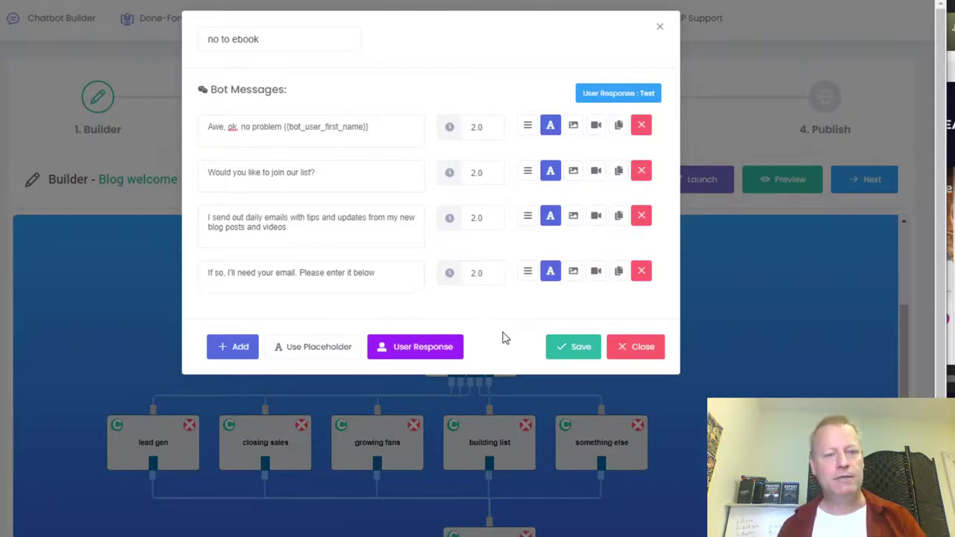
- Save the "no to ebook" block and connect the free second output of "Offer 12 step ebook" to it
click(580, 350)
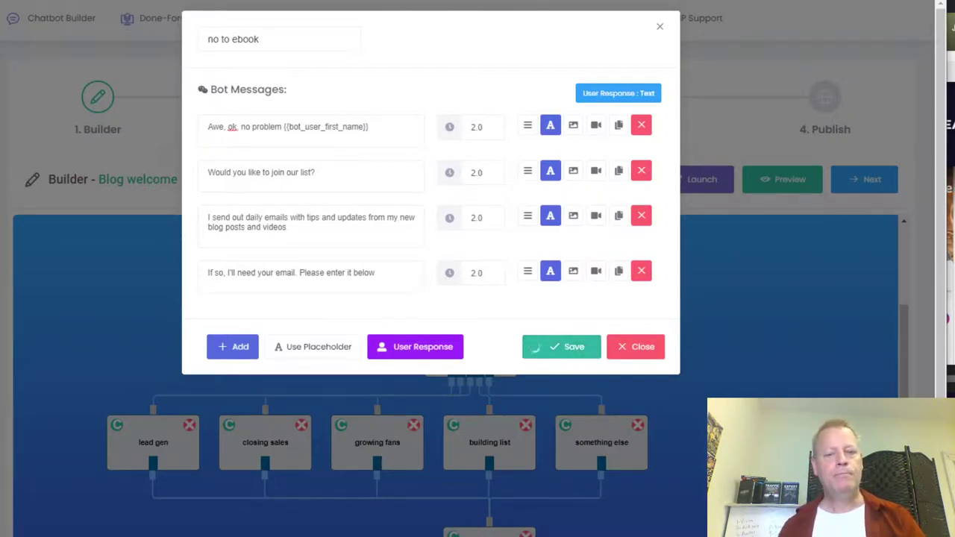
scroll(455, 298, down, 2)
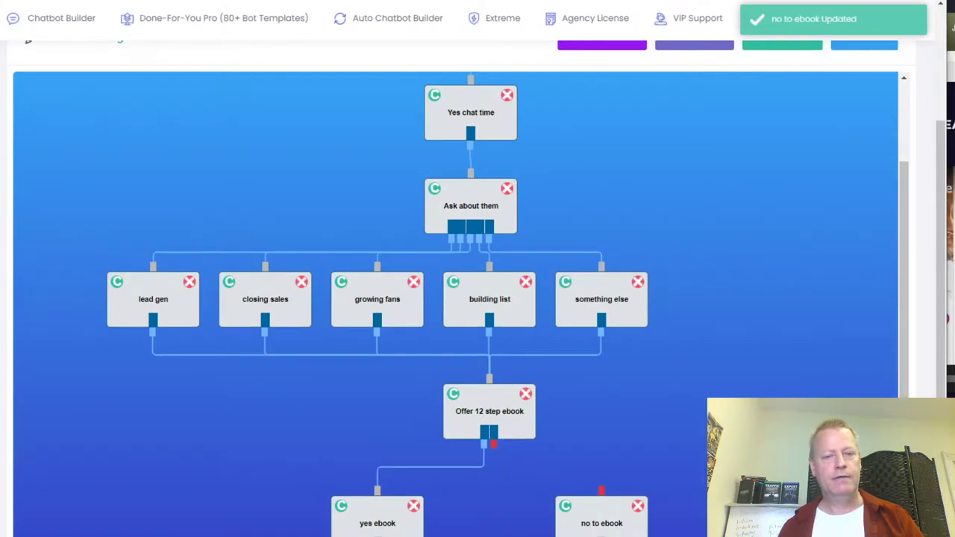
drag(495, 448, 601, 490)
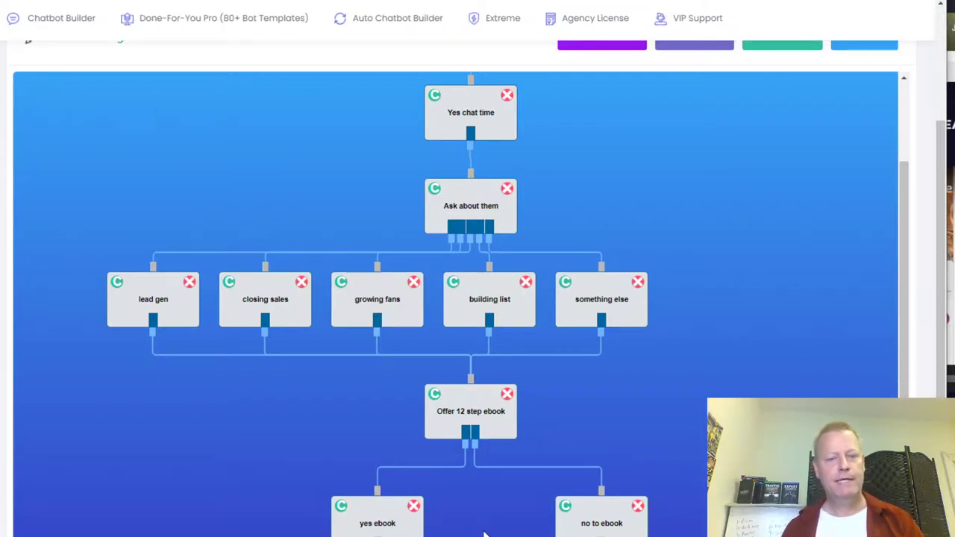
- Add another block to the flow and place it centered below the "yes ebook" and "no to ebook" blocks
click(601, 45)
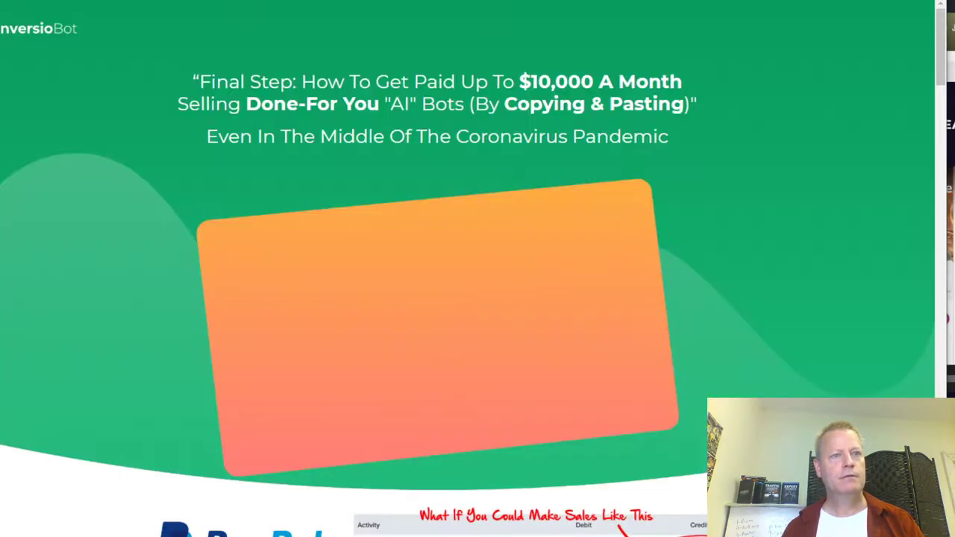
key(alt+Left)
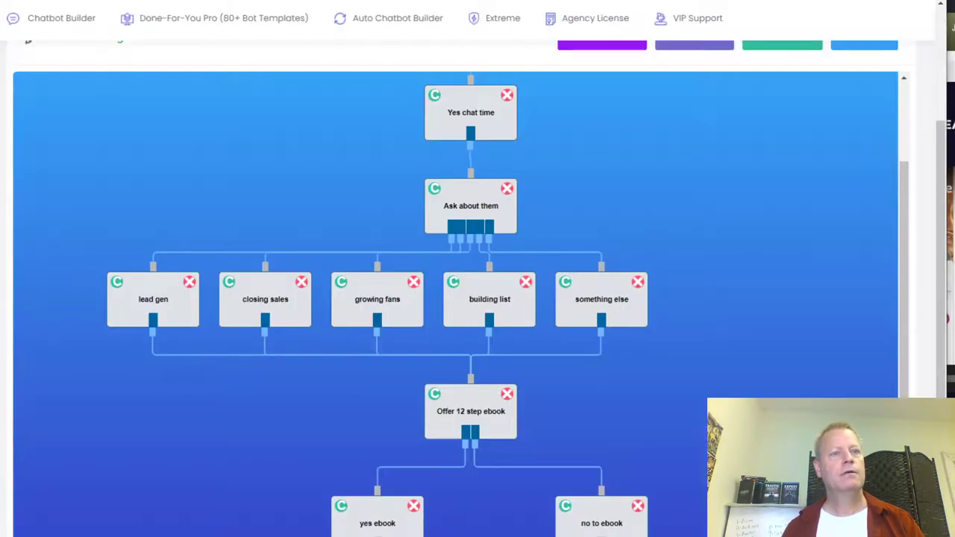
click(587, 46)
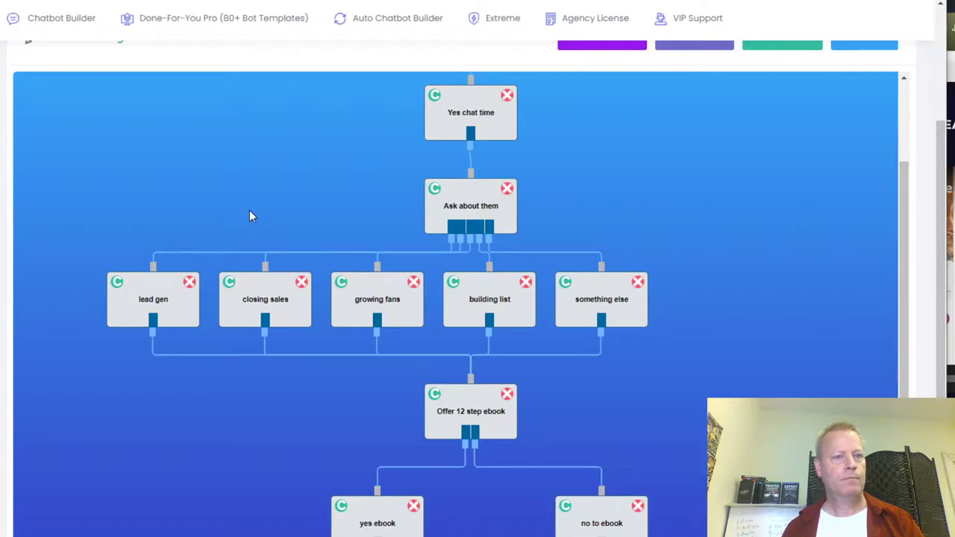
drag(103, 112, 347, 482)
scroll(375, 464, down, 1)
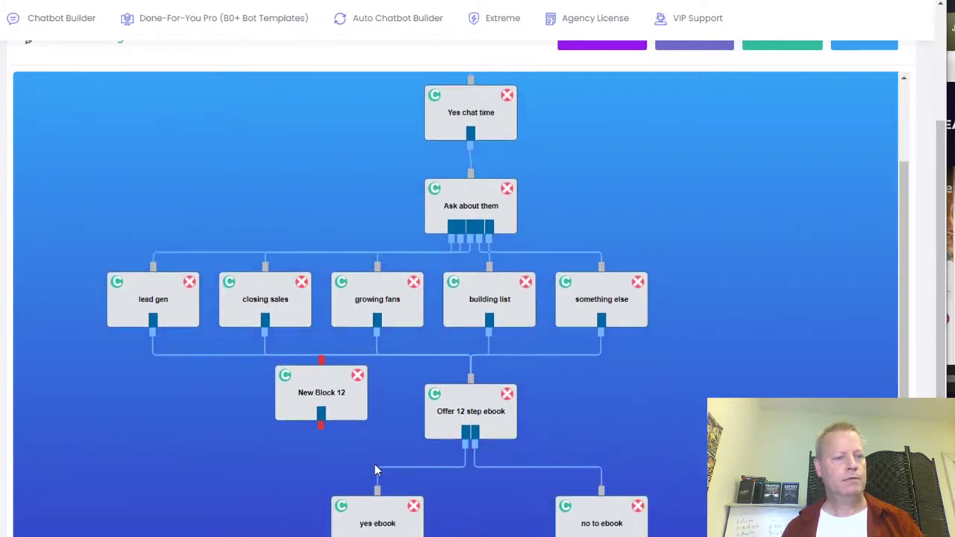
drag(343, 394, 498, 536)
scroll(470, 299, down, 1)
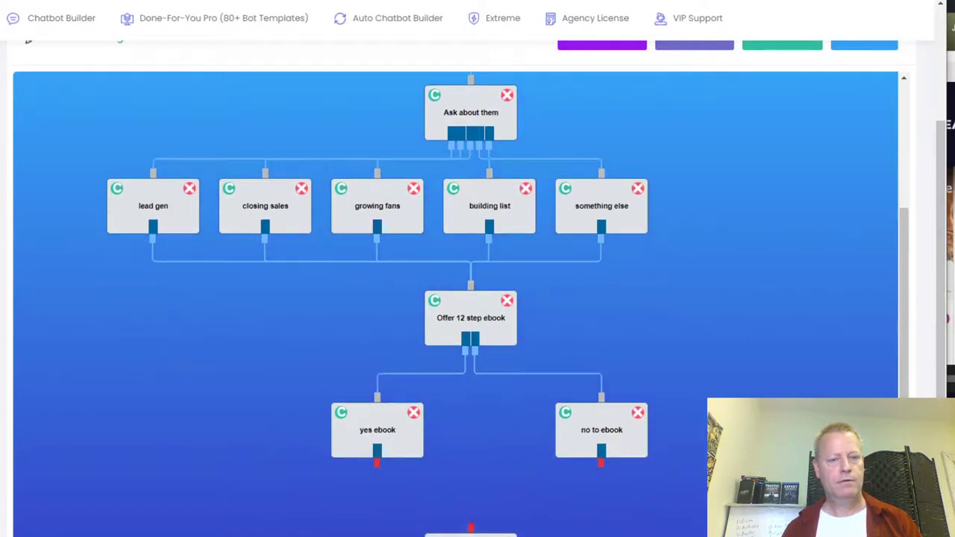
- Move the new block so it sits directly below the "yes ebook" block
scroll(470, 299, down, 1)
scroll(500, 473, up, 1)
scroll(499, 471, down, 1)
scroll(472, 512, up, 1)
scroll(473, 515, down, 1)
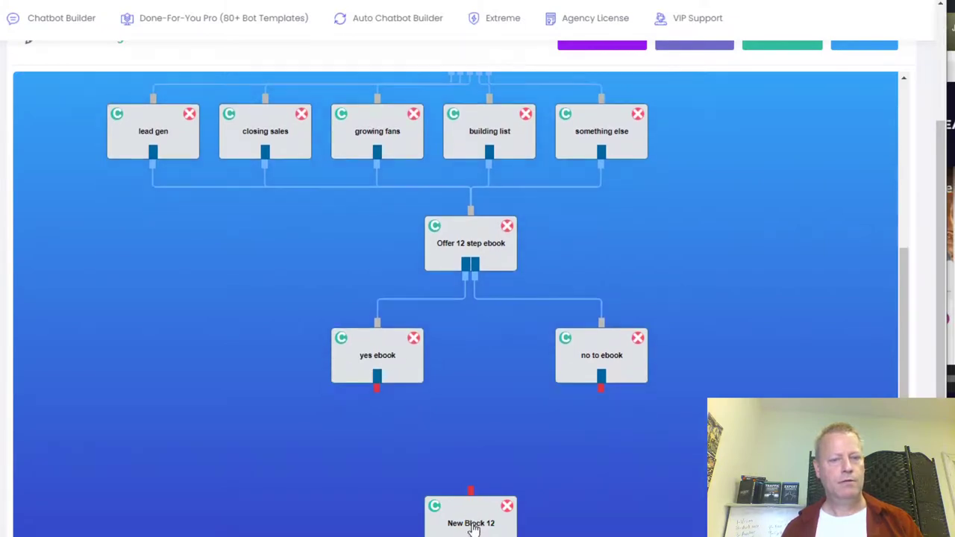
scroll(473, 528, up, 1)
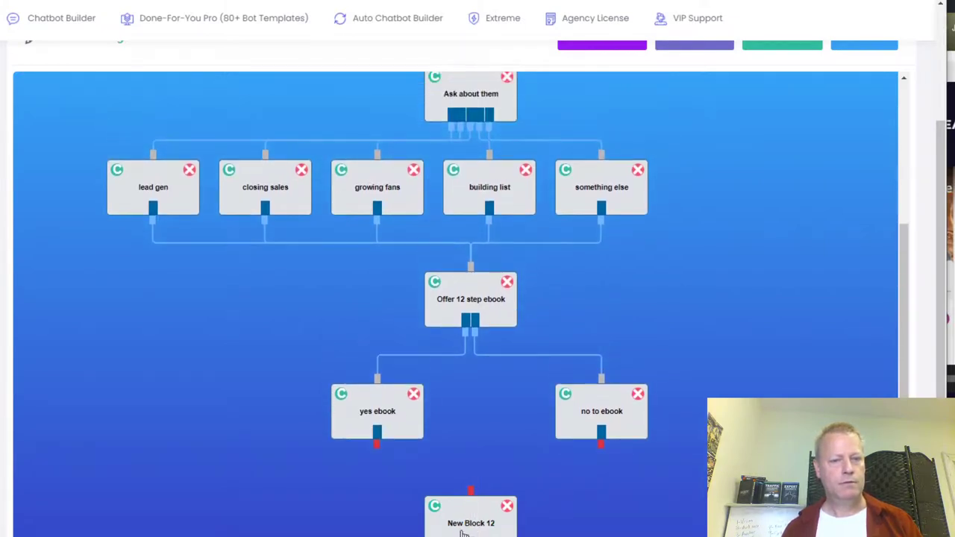
drag(463, 524, 378, 509)
scroll(377, 512, up, 1)
scroll(391, 526, down, 1)
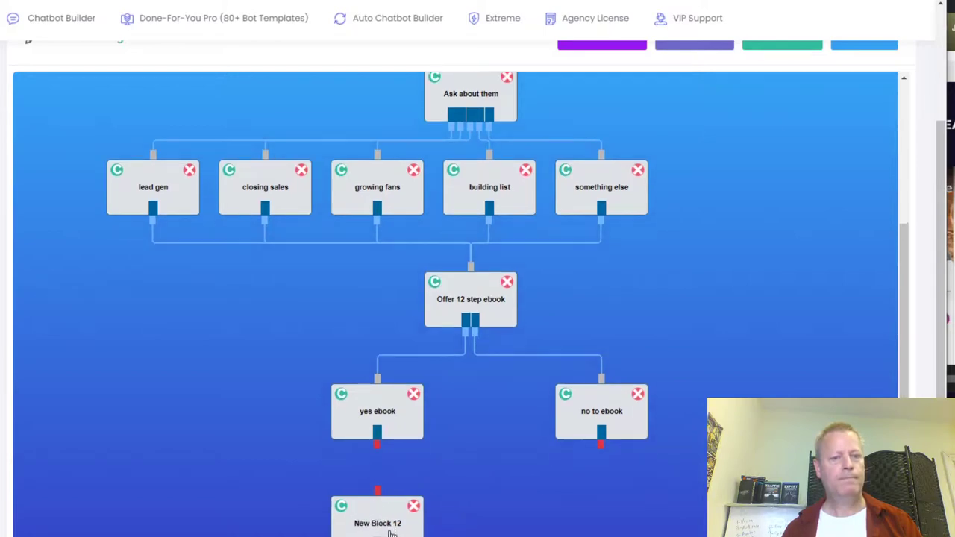
- Open the new block beneath "yes ebook" and rename it "Ask email for 12 step"
double_click(390, 522)
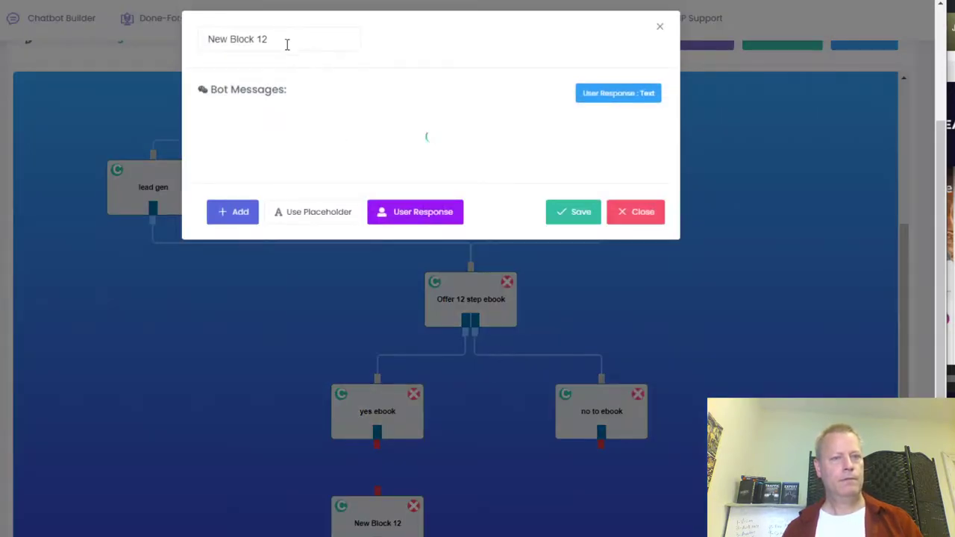
drag(286, 39, 207, 39)
text(Ask email)
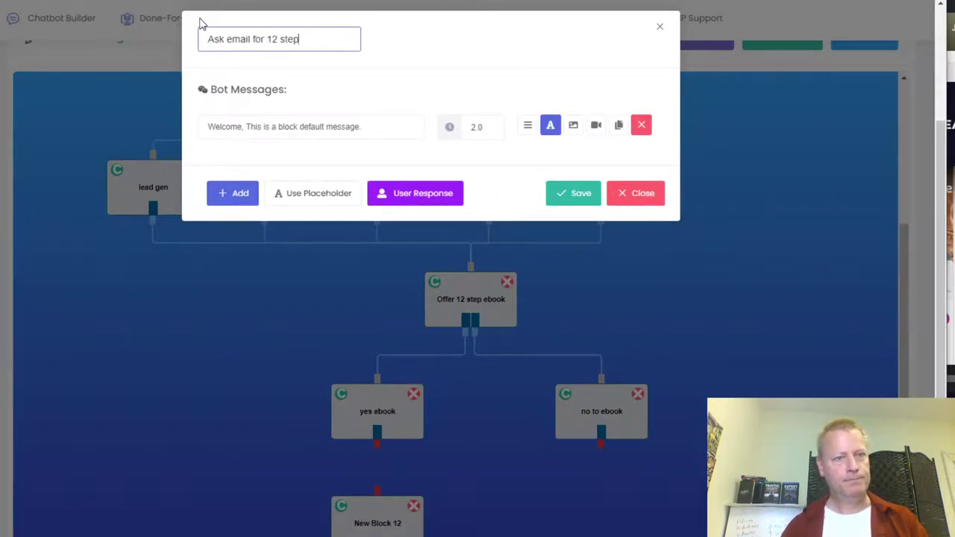
- Replace the block's default bot message with "Ok"
click(352, 123)
drag(361, 127, 168, 119)
text(Ye)
key(BackSpace)
key(BackSpace)
text(Ok)
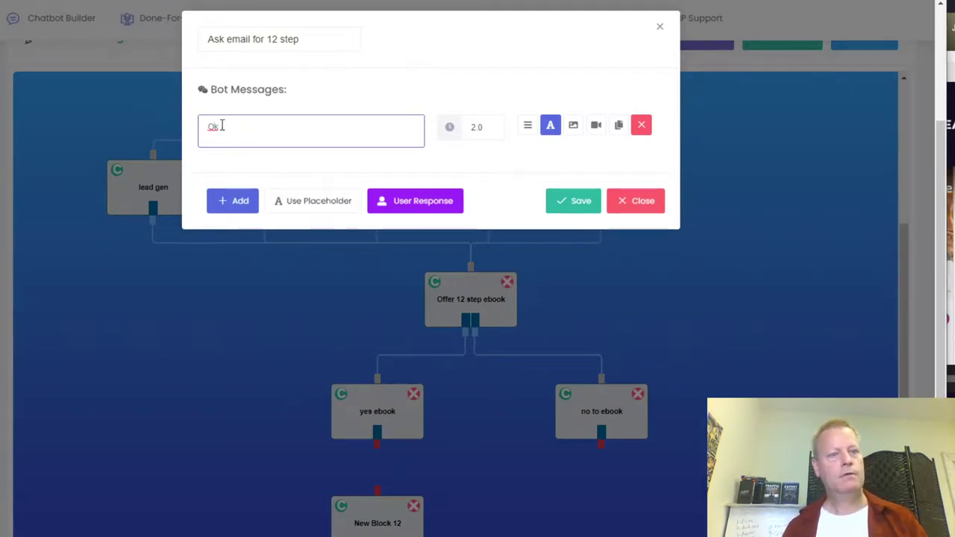
- Append the First Name placeholder to the message and complete it with ", what's your best email?"
click(323, 202)
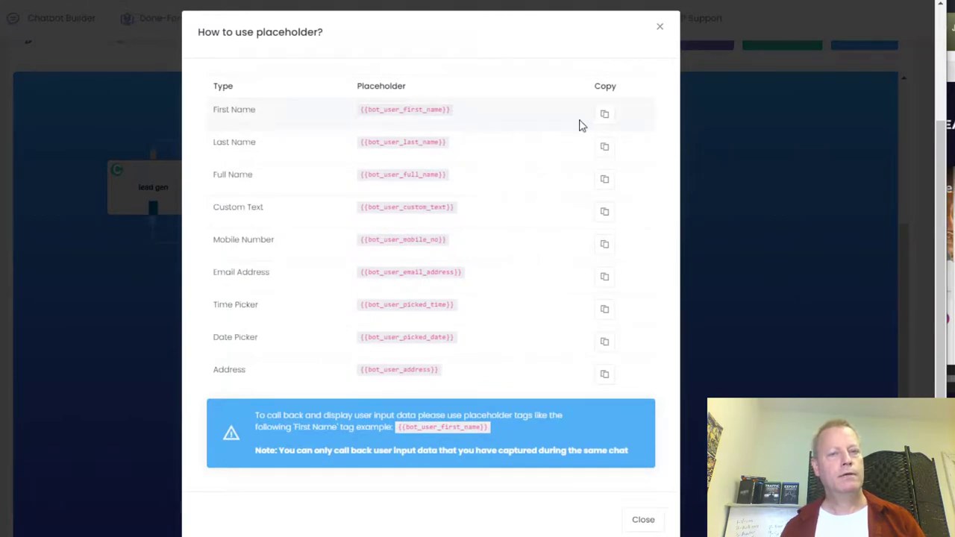
click(606, 115)
click(619, 520)
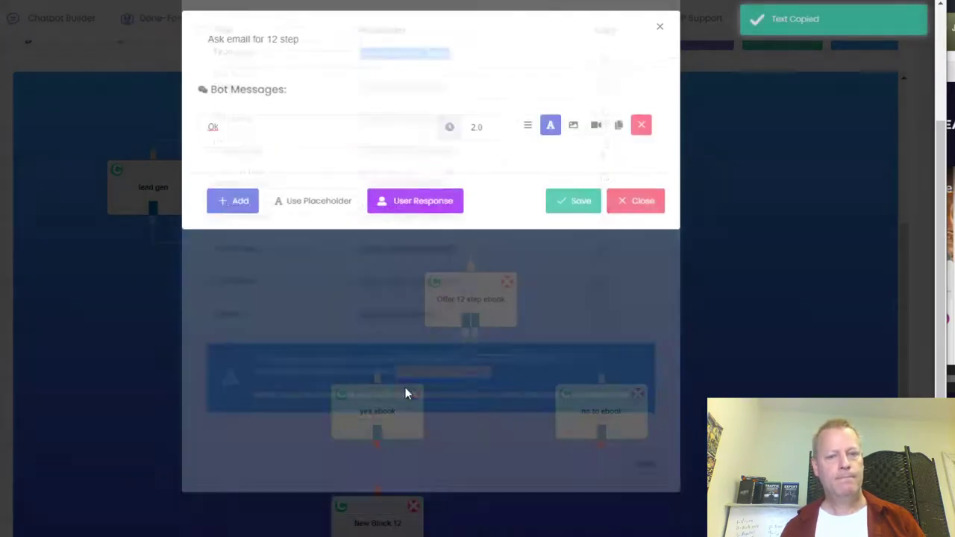
click(260, 127)
key(ctrl+v)
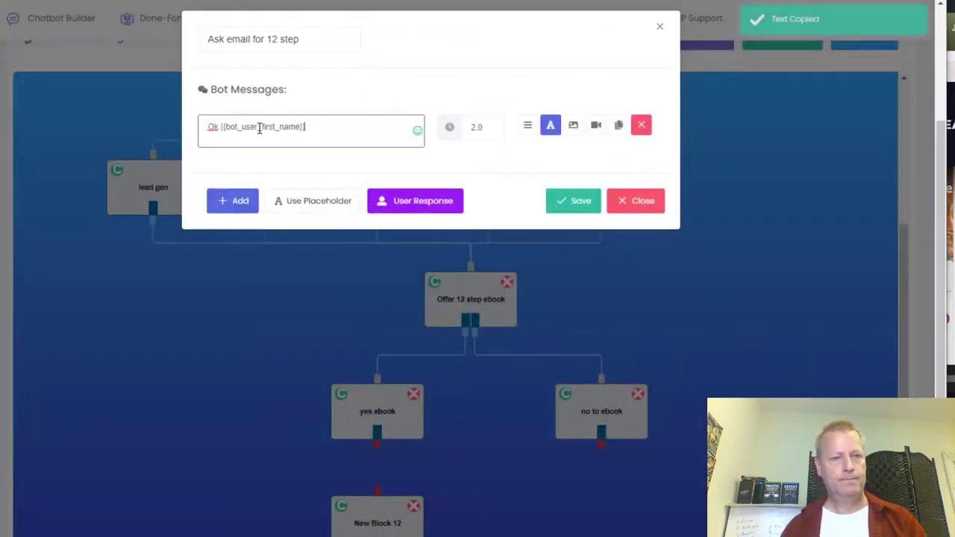
text(, )
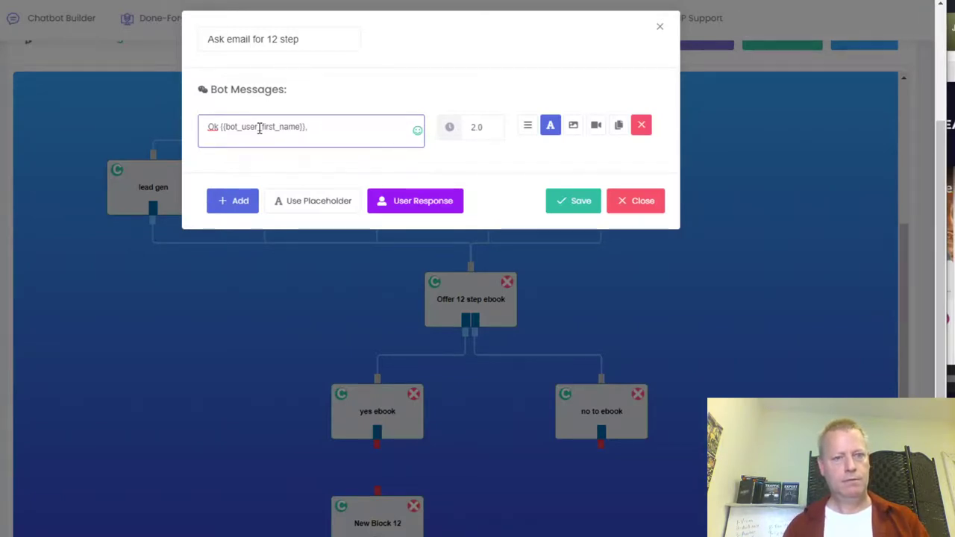
text(what's your best email?)
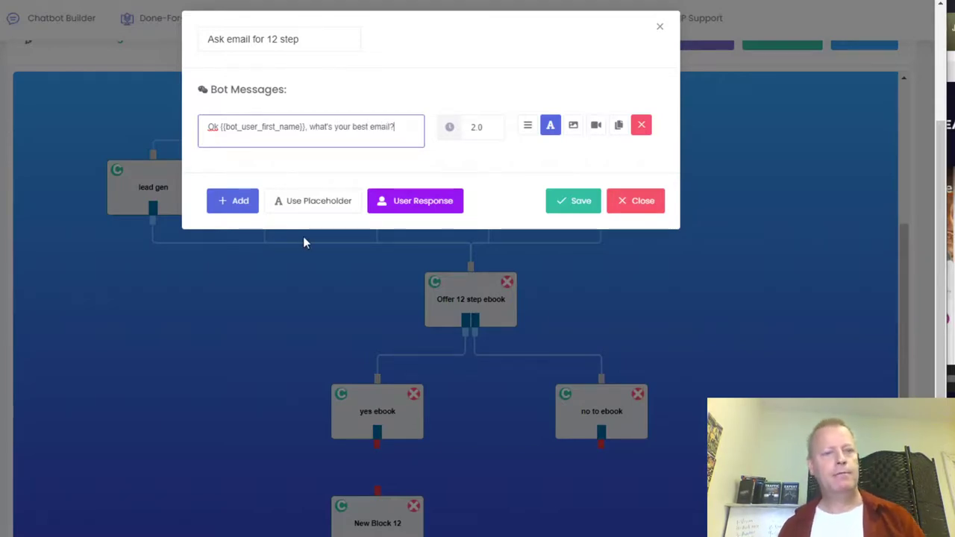
- Set the user response of "Ask email for 12 step" to a Text input of type Email Address
click(422, 212)
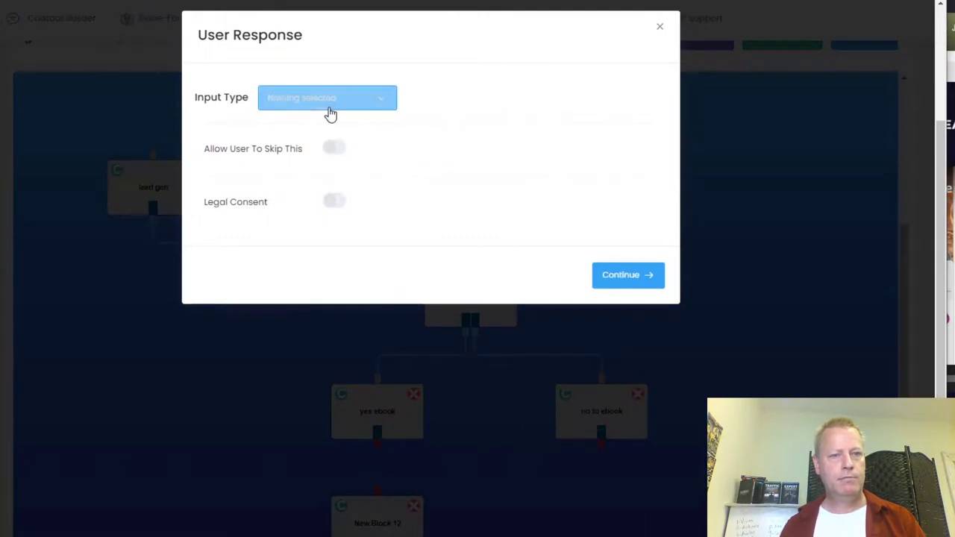
click(329, 108)
click(298, 142)
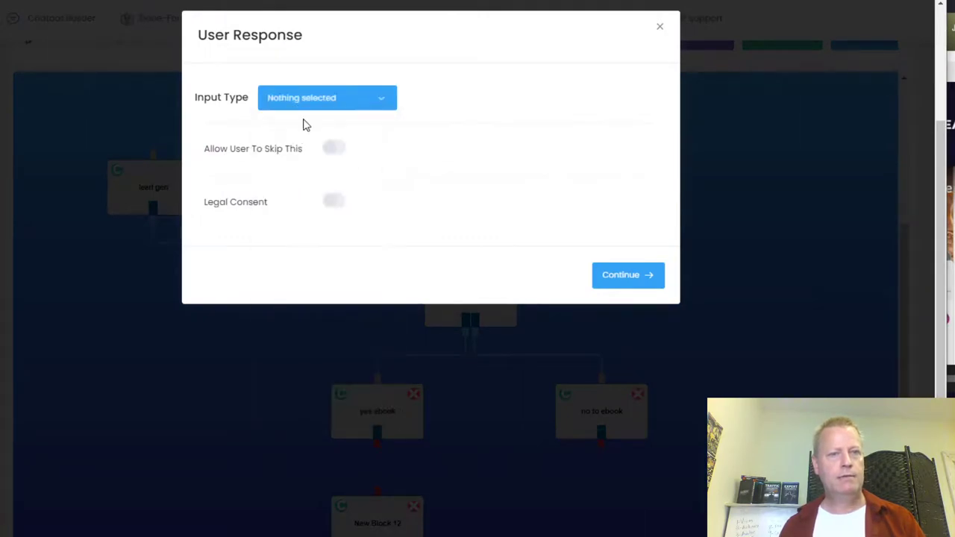
click(306, 101)
click(300, 154)
click(444, 140)
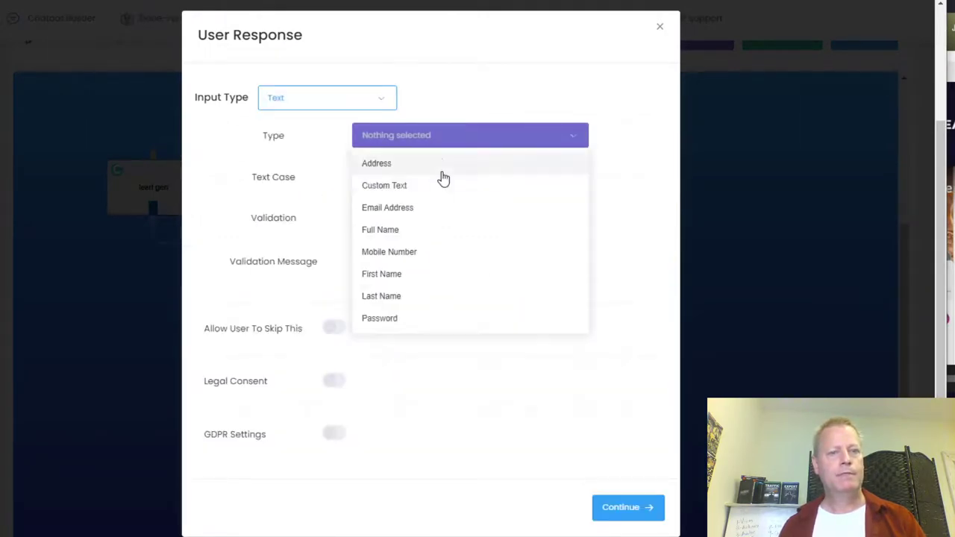
click(392, 212)
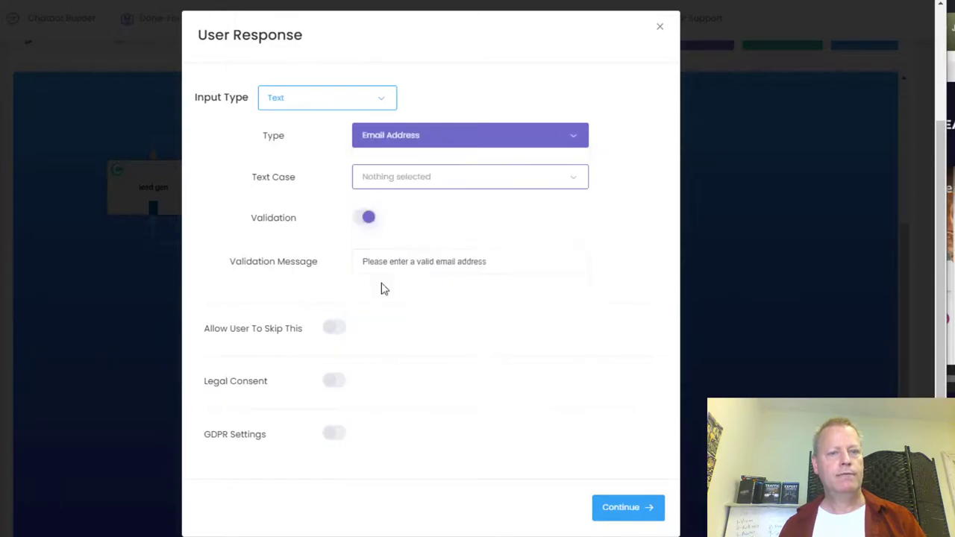
- Enable GDPR Settings for the email response, accepting the prefilled consent text and link, and apply the response settings
click(333, 434)
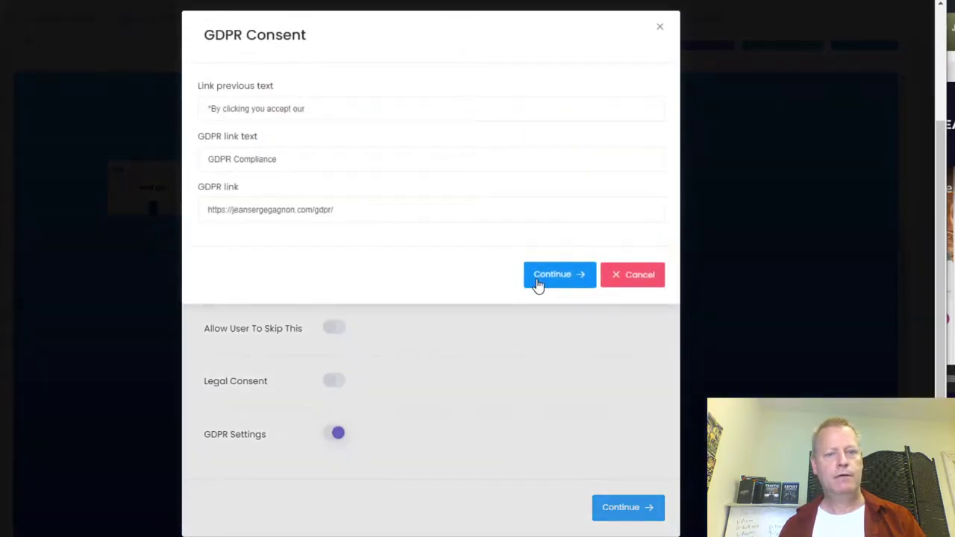
click(552, 275)
click(613, 513)
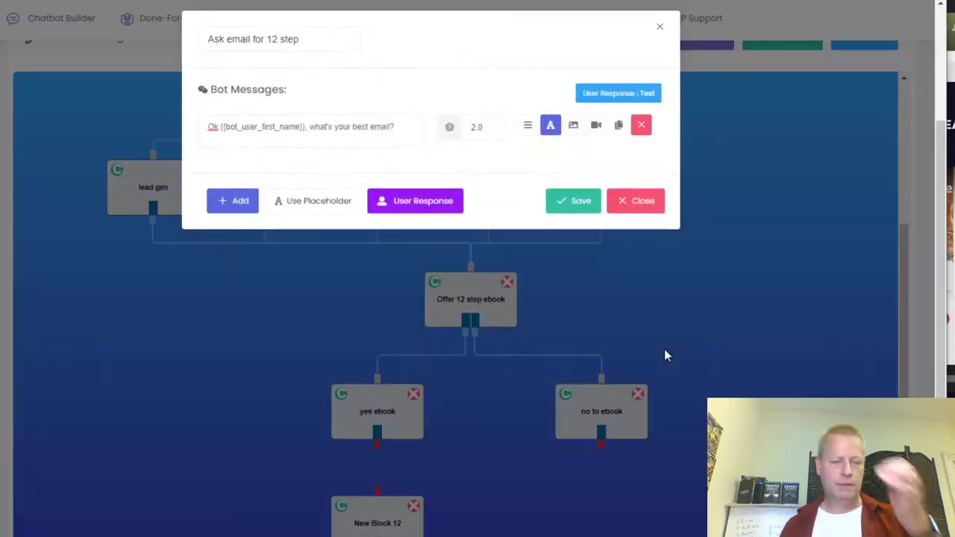
- Save the "Ask email for 12 step" block and connect the output of "yes ebook" to it
click(564, 203)
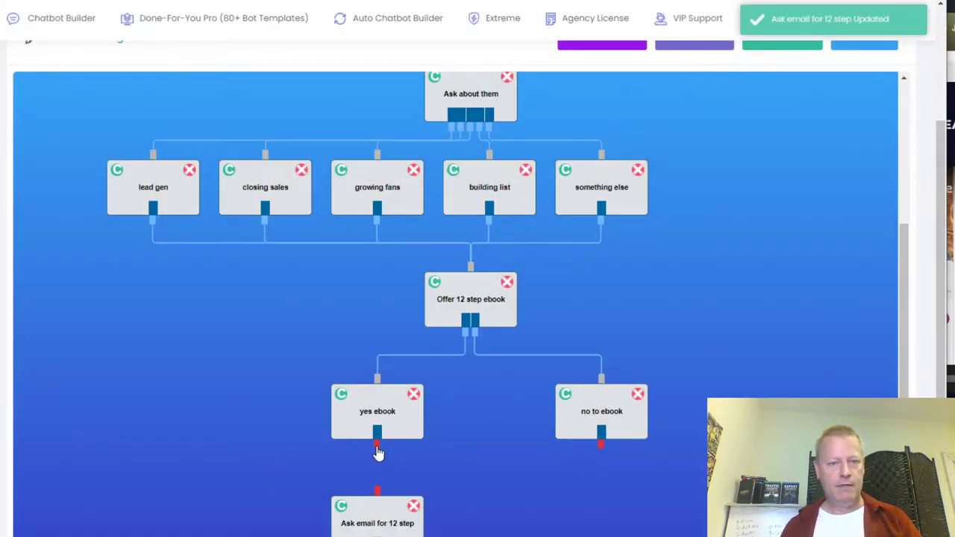
drag(377, 447, 377, 491)
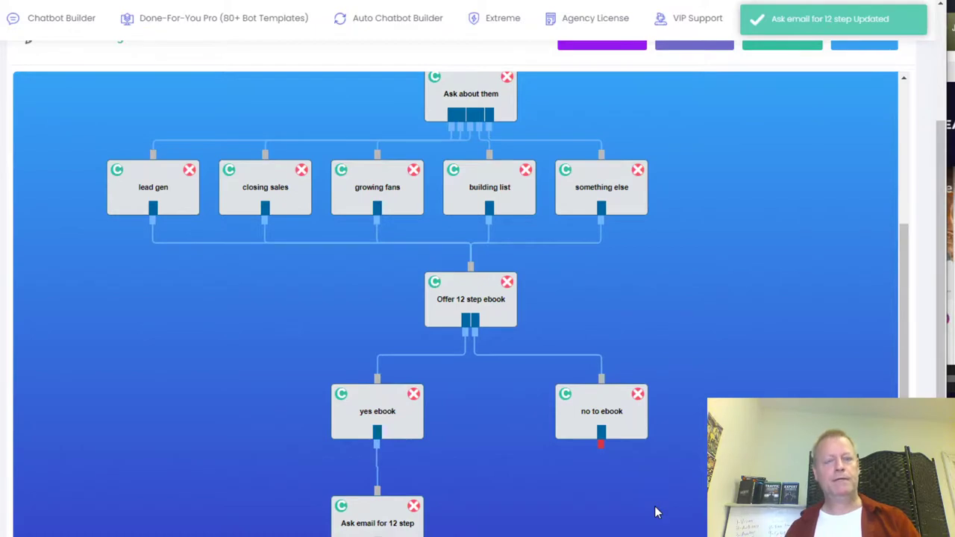
- Add another block to the flow and move it to the empty area beyond the "something else" block
scroll(706, 344, up, 1)
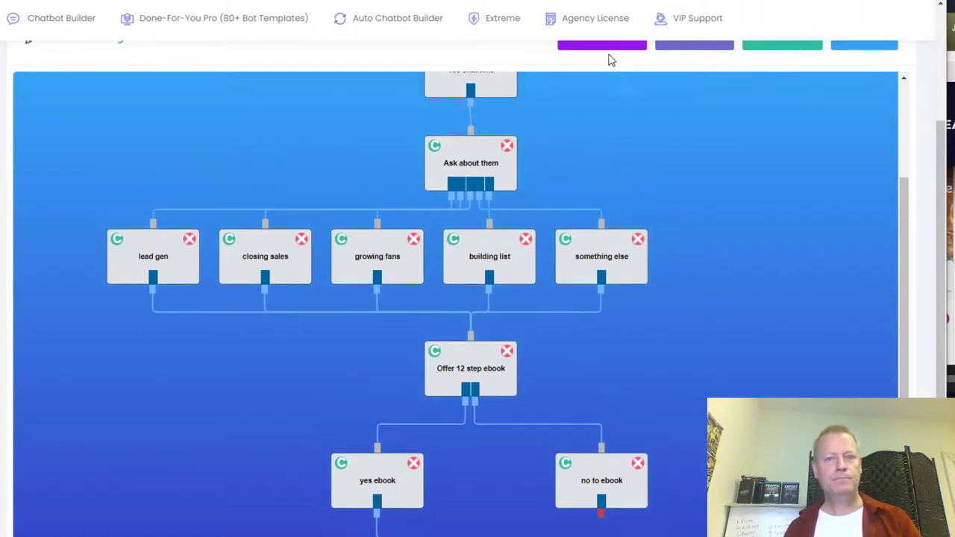
scroll(333, 202, up, 2)
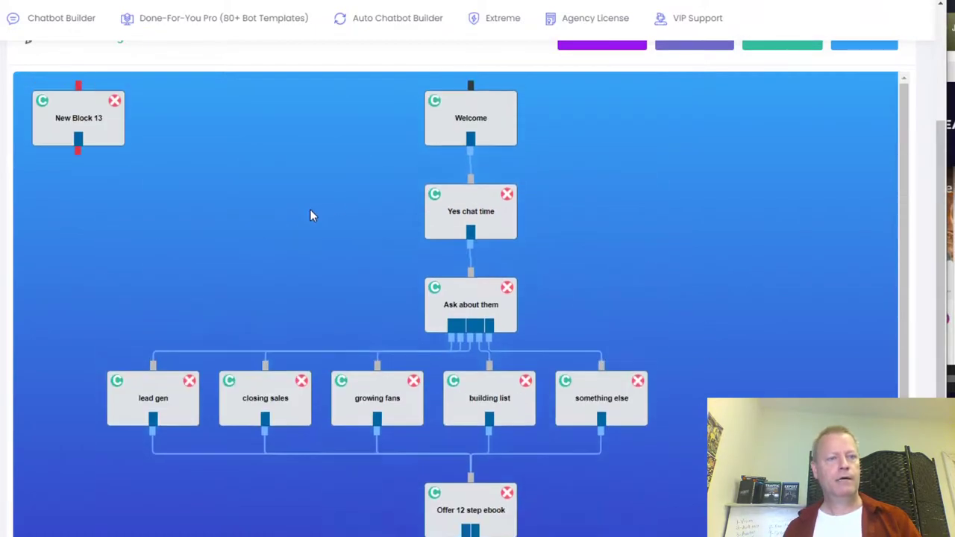
drag(86, 148, 805, 432)
- Open the newly added block and rename it "End"
click(764, 387)
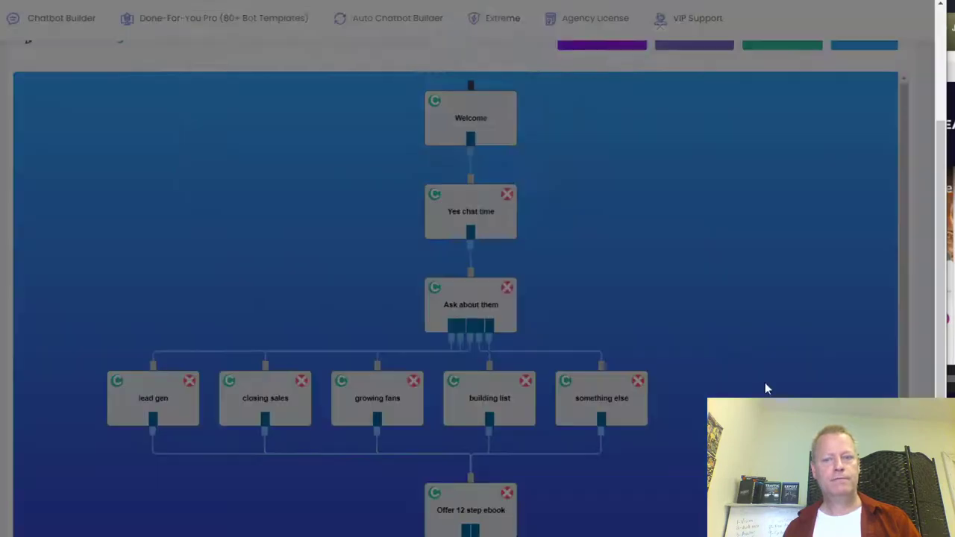
drag(281, 42, 155, 41)
text(End)
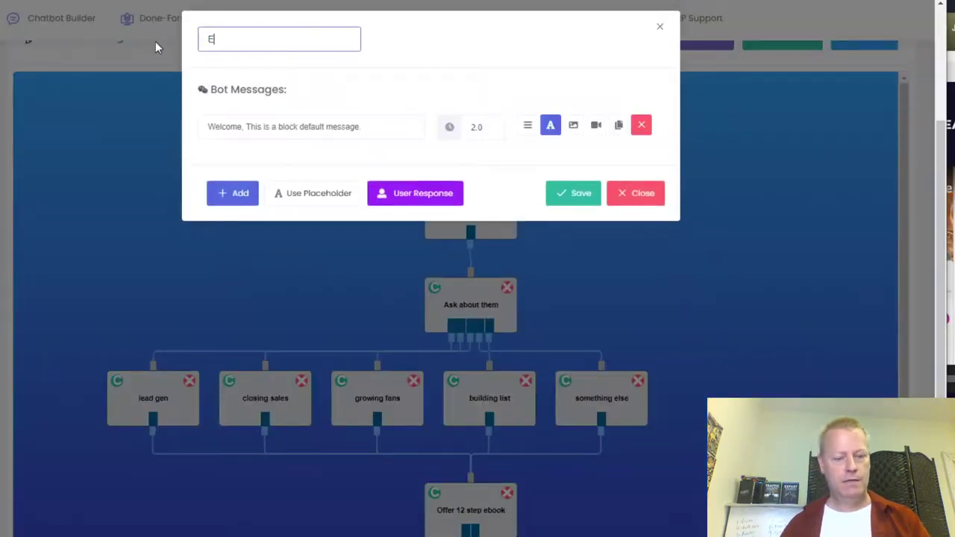
- Replace the "End" block's default bot message with "Thanks for your time"
click(296, 126)
drag(373, 126, 149, 129)
text(Th)
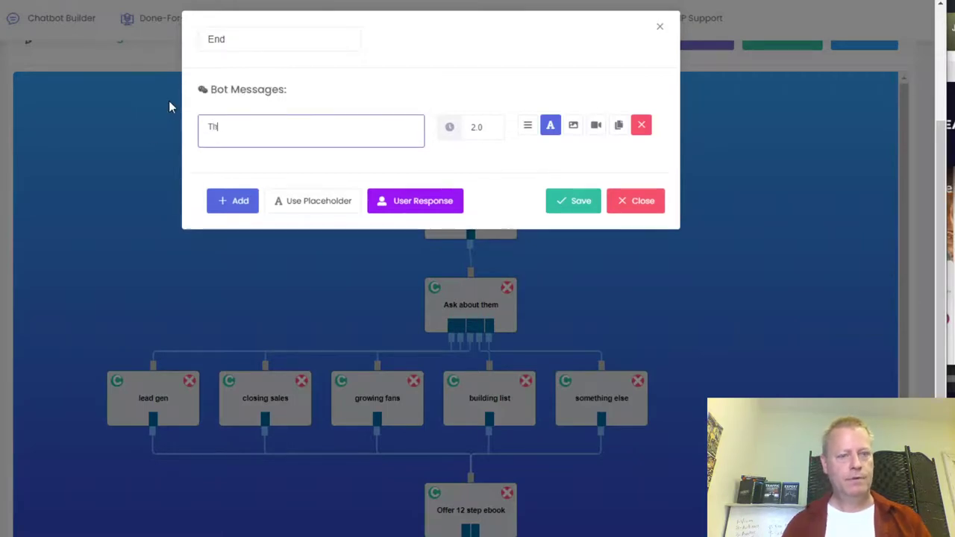
text(atnks fo)
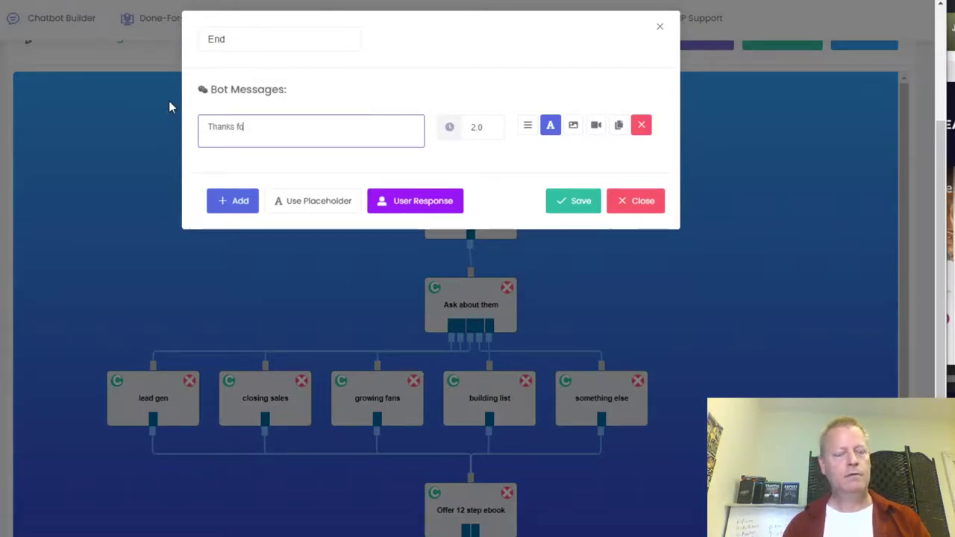
text(r your time)
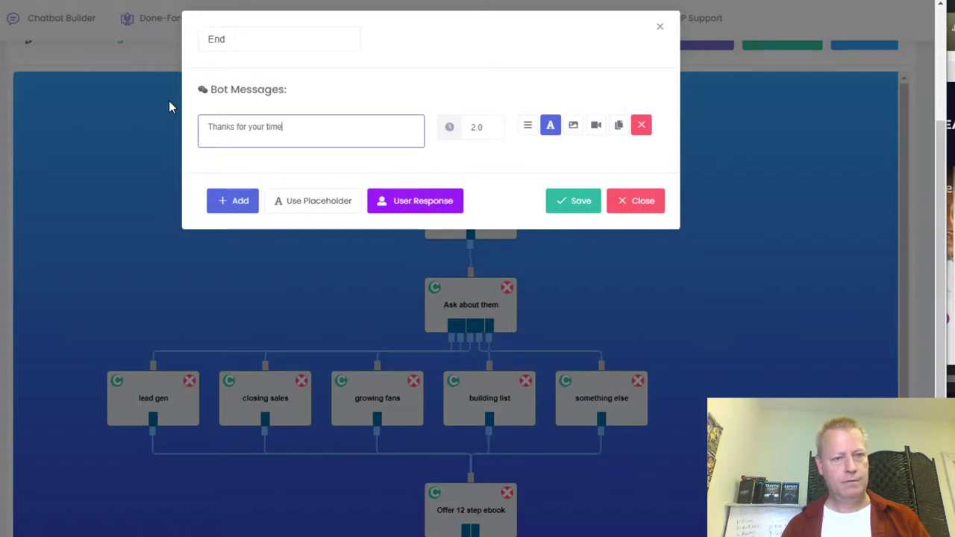
- Append the First Name placeholder to the thank-you message, followed by ", it was a pleasure chatting with you"
click(321, 206)
click(604, 118)
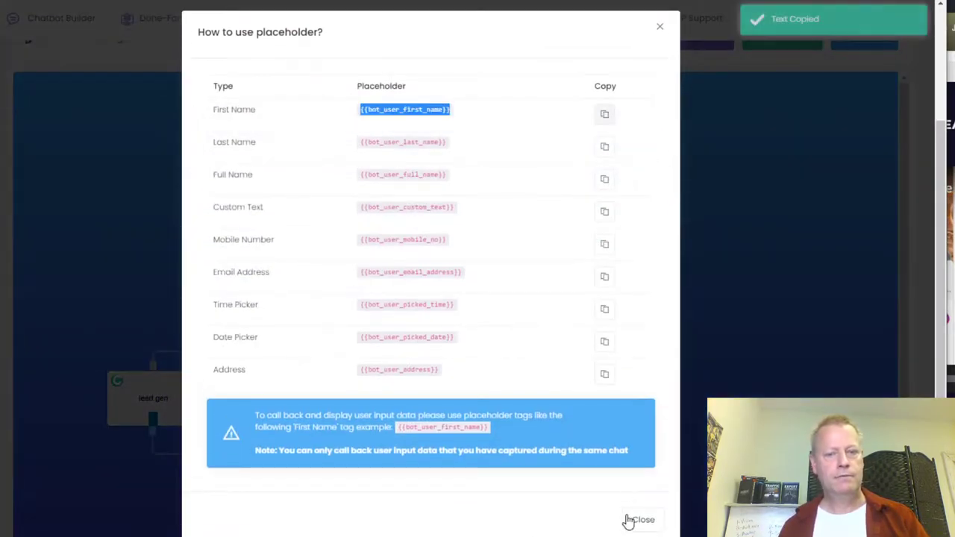
click(642, 520)
click(300, 132)
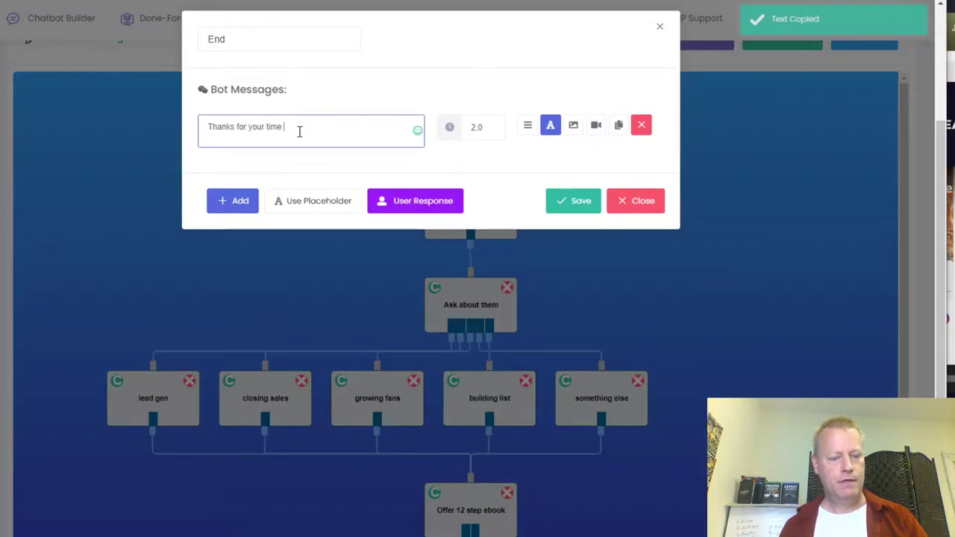
key(ctrl+v)
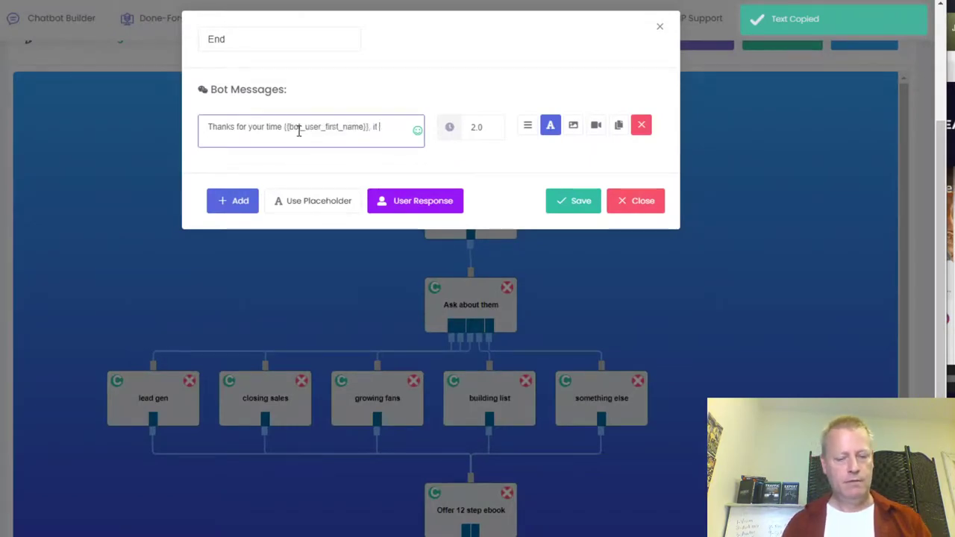
text(, it was a pleas)
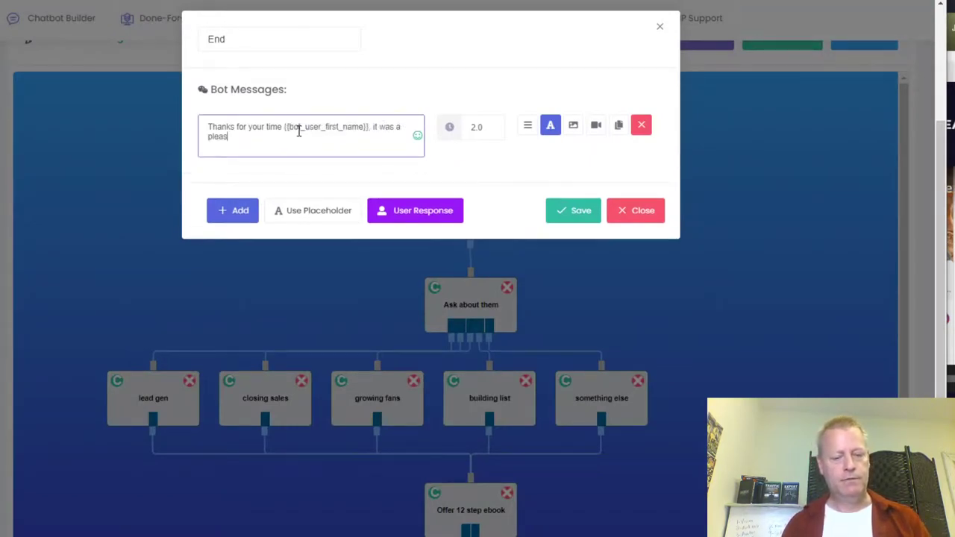
text(ure chatting with you)
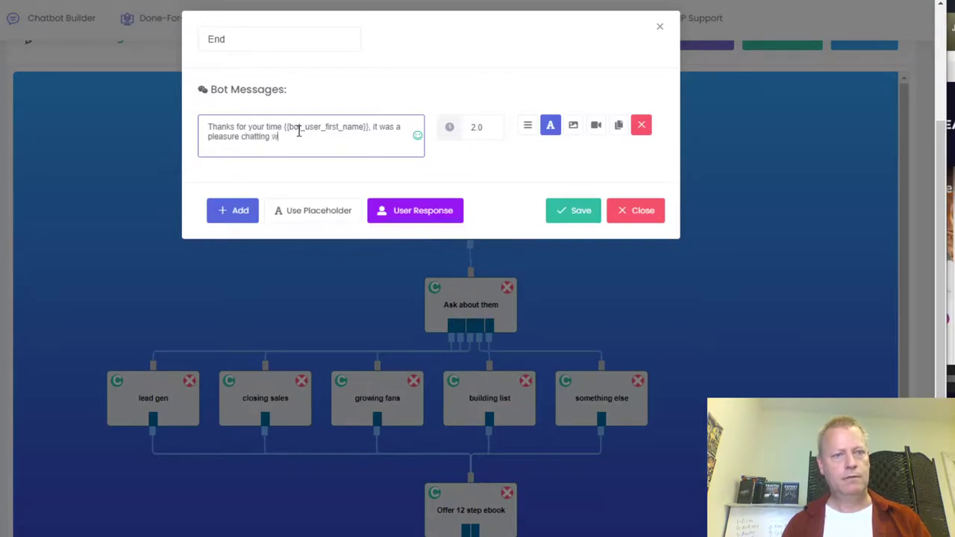
- Add a second bot message to the "End" block and set its user response to a 5-star Star Rating increasing by 0.5 star
click(235, 216)
click(283, 177)
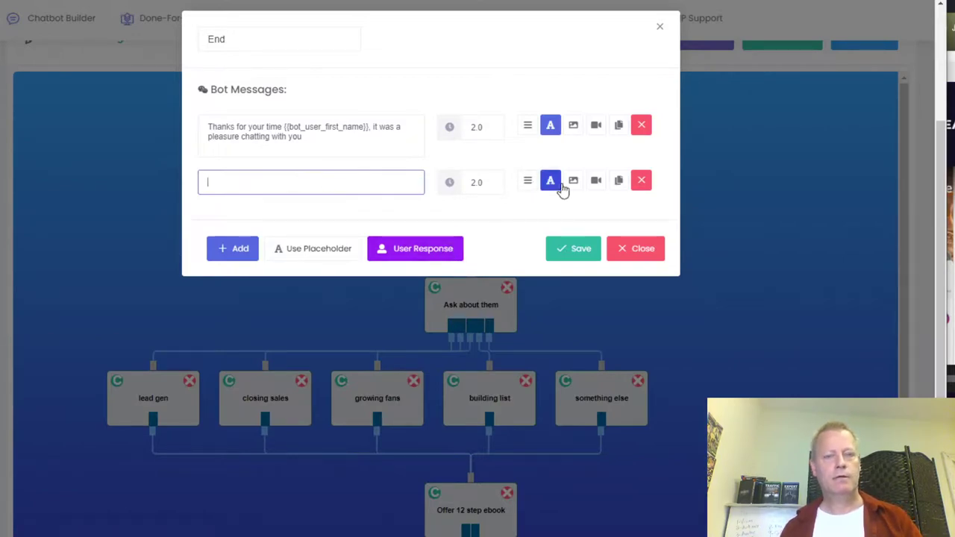
click(427, 256)
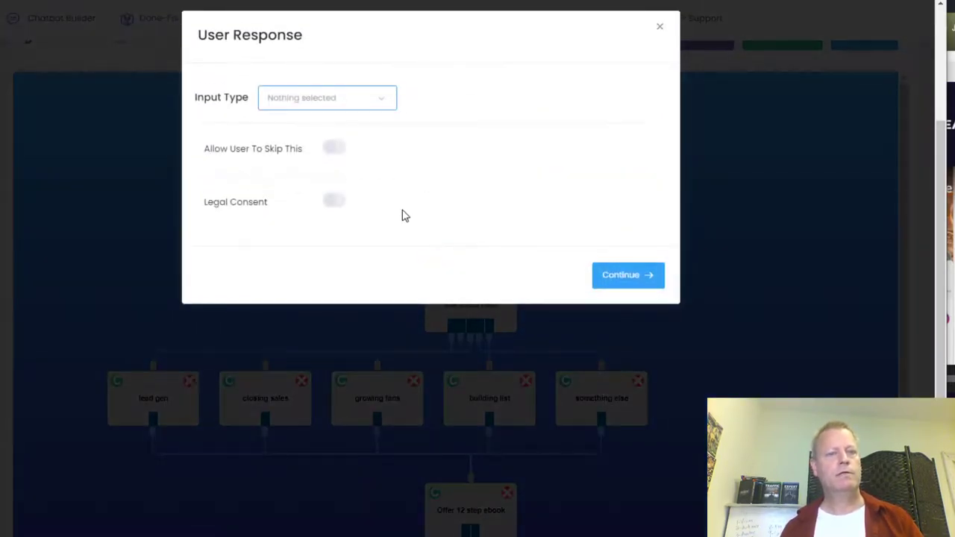
click(363, 112)
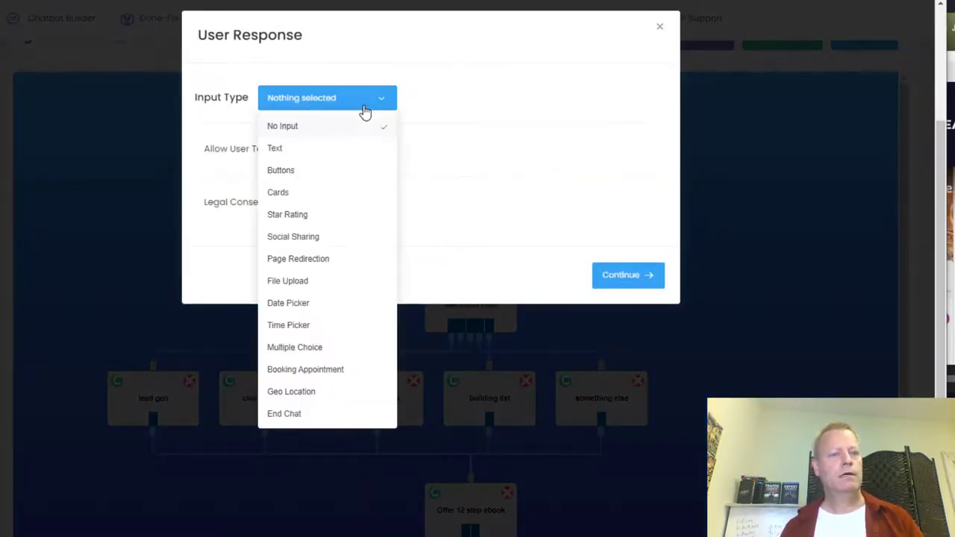
click(331, 221)
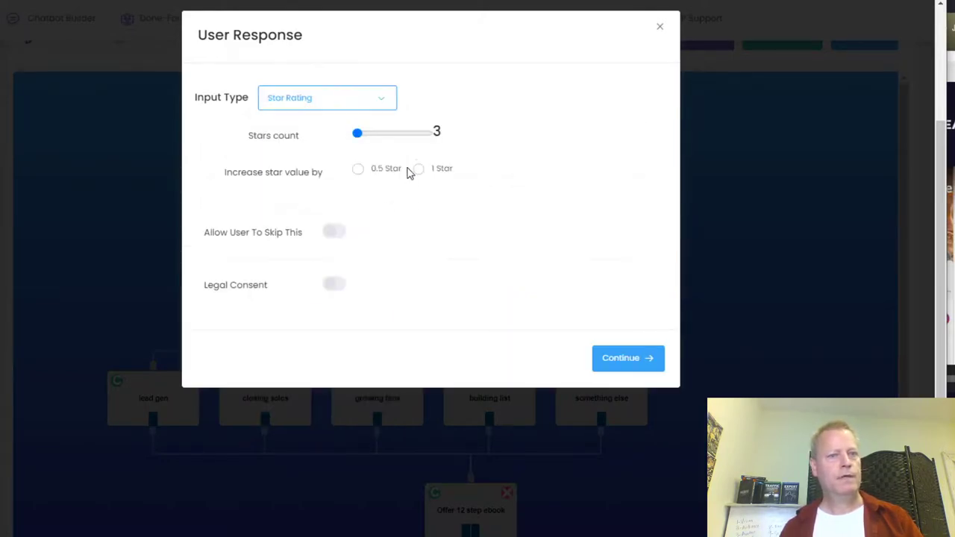
drag(359, 136, 452, 149)
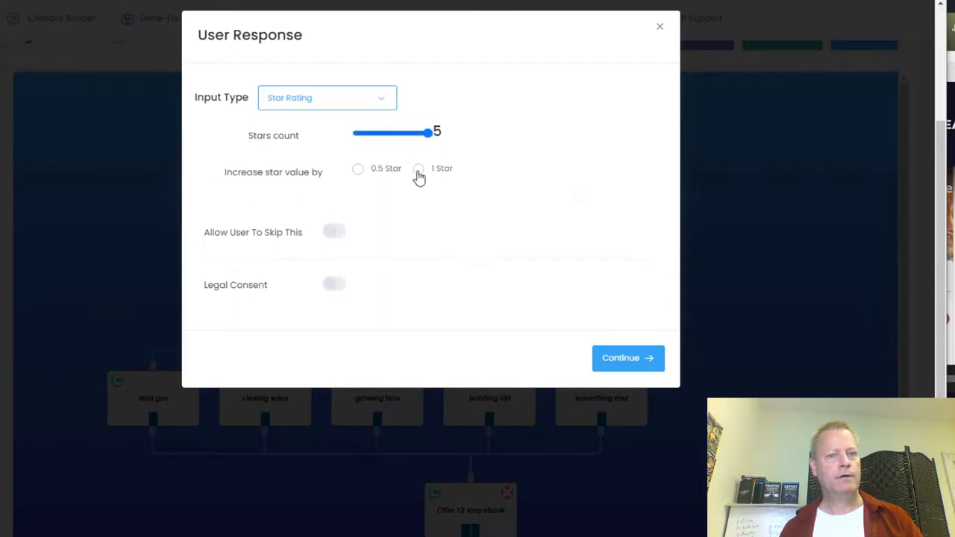
click(359, 171)
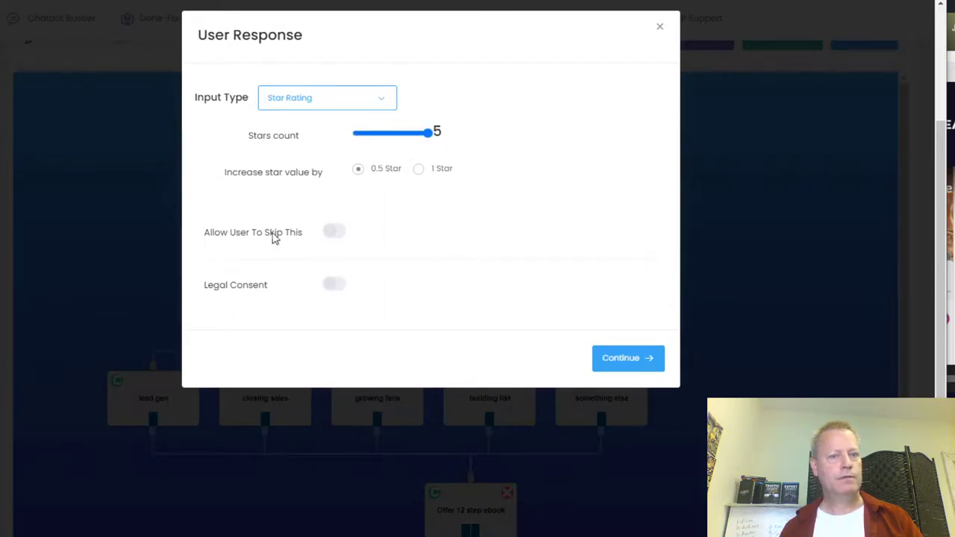
click(619, 360)
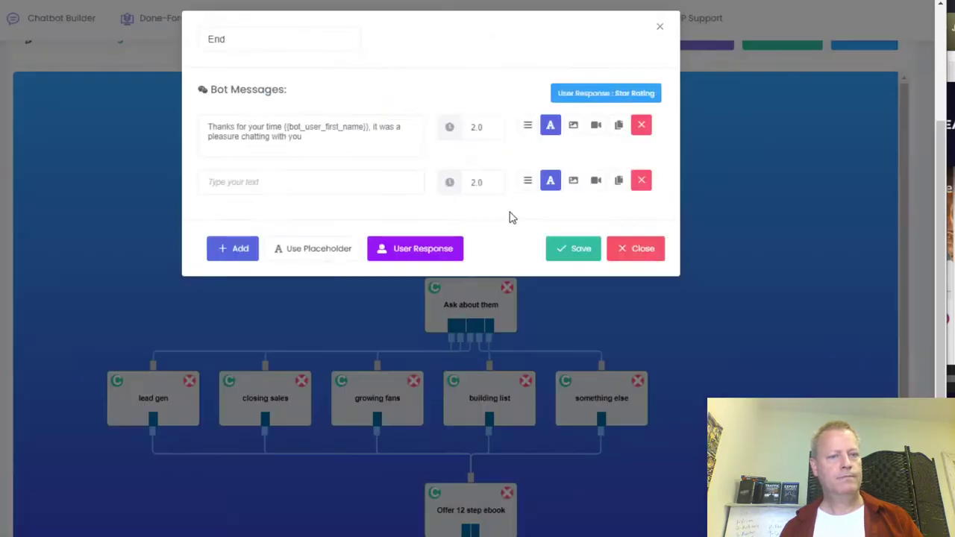
click(416, 252)
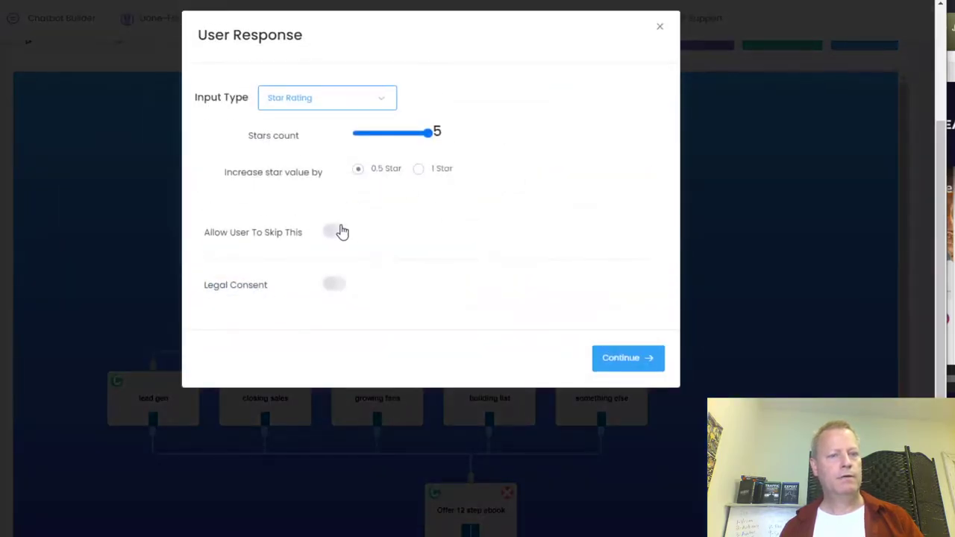
click(378, 103)
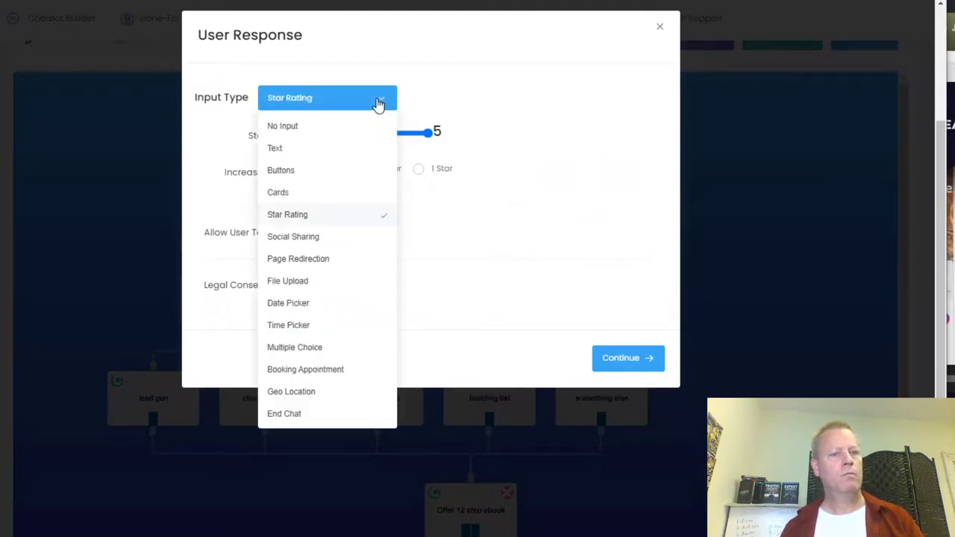
click(311, 237)
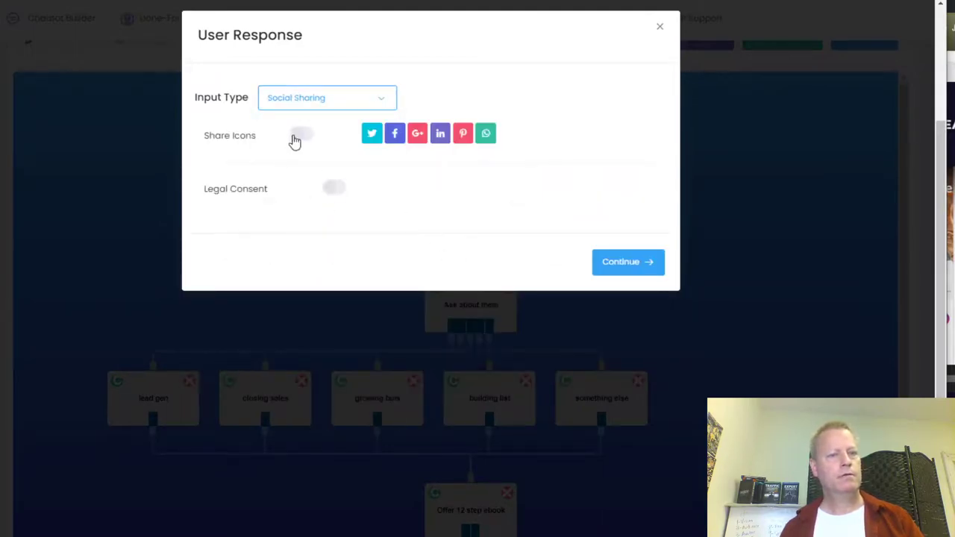
click(300, 136)
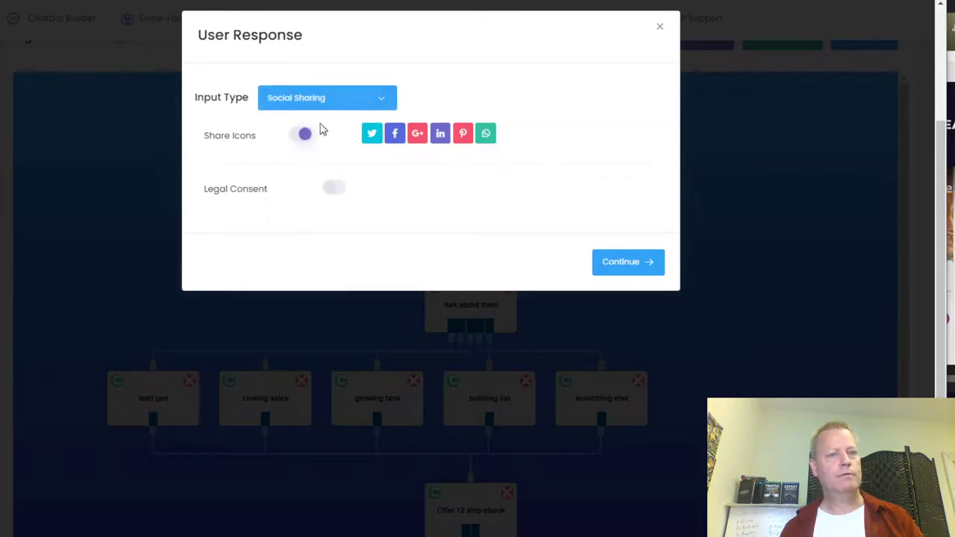
click(301, 135)
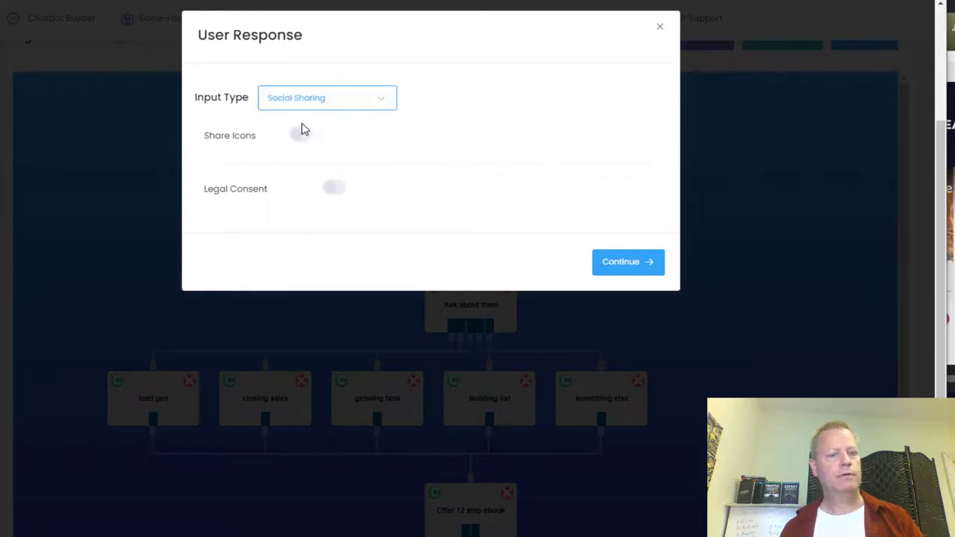
click(299, 137)
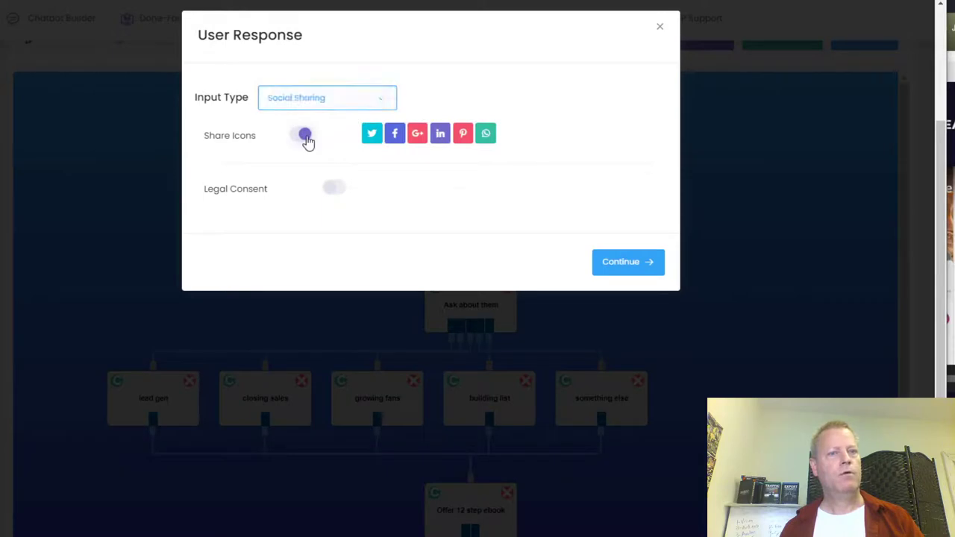
click(314, 138)
- Set the user response's input type back to Star Rating and allow the user to skip it
click(365, 105)
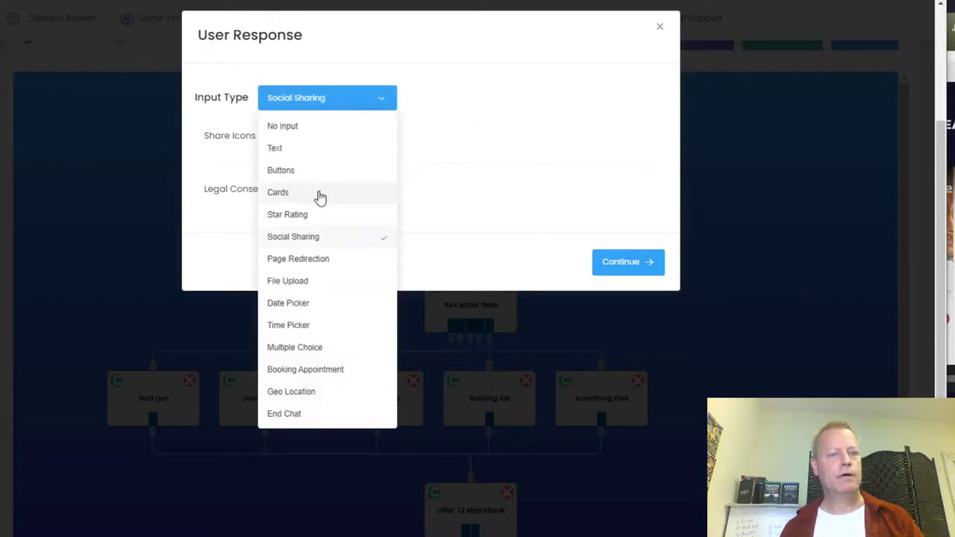
click(305, 216)
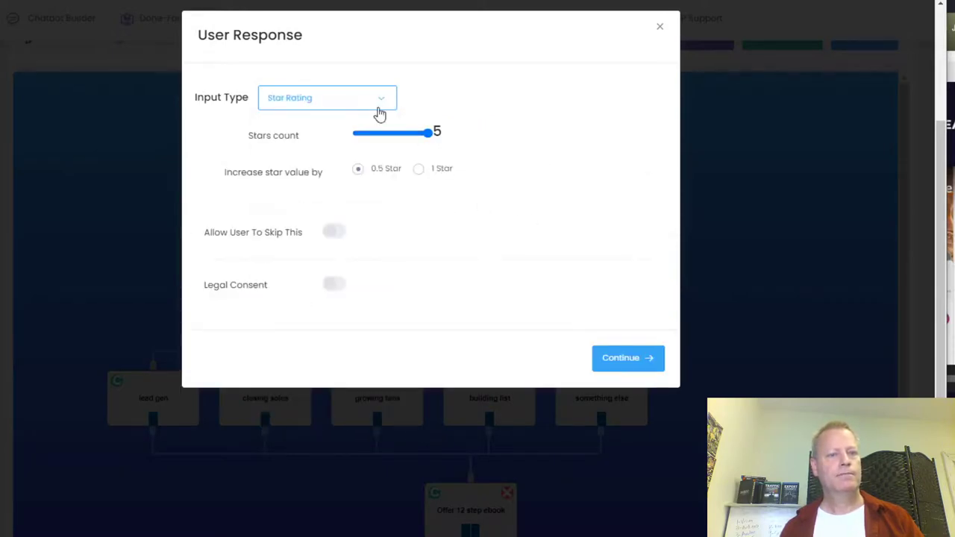
click(333, 232)
click(636, 364)
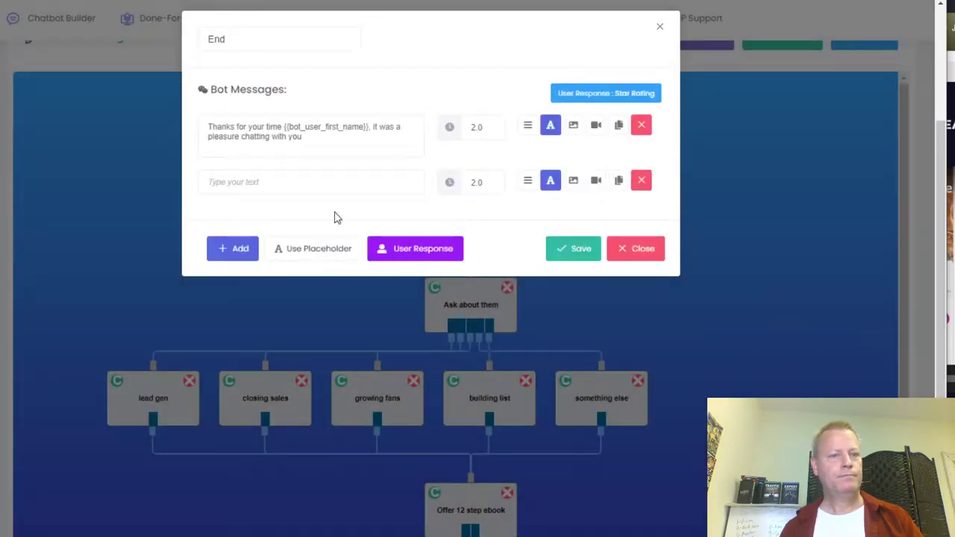
- Write "How would you rate this chat experience?" as the second bot message and save the "End" block
click(283, 185)
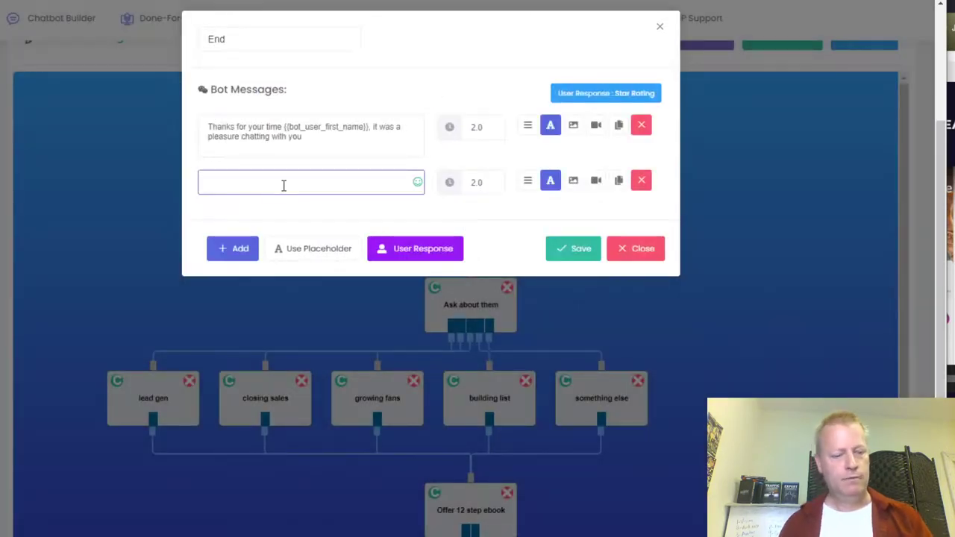
text(How would you rate t)
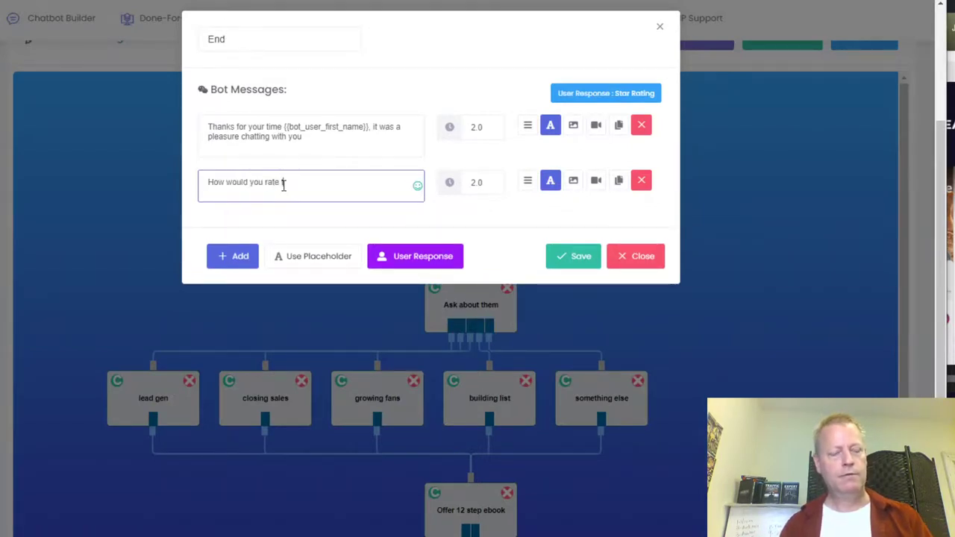
text(his chat)
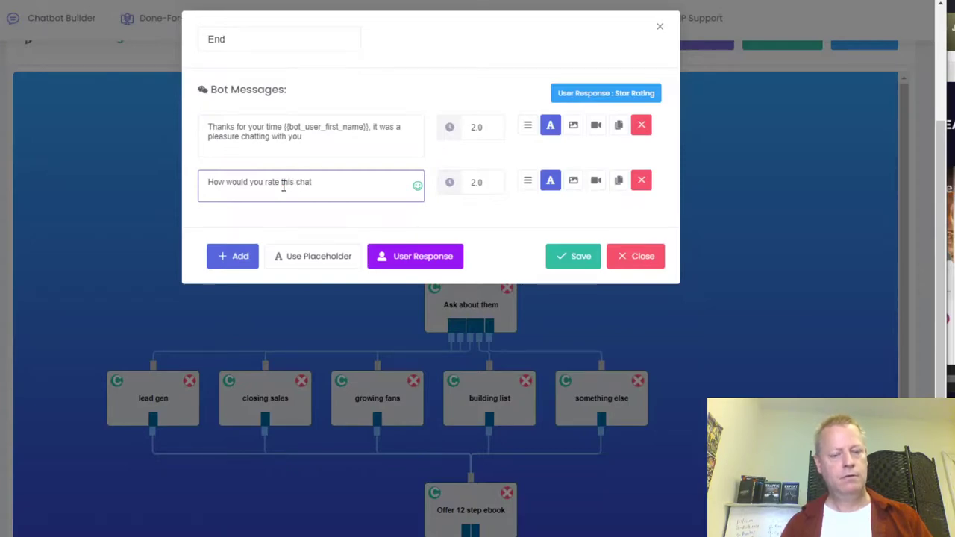
text(ience?)
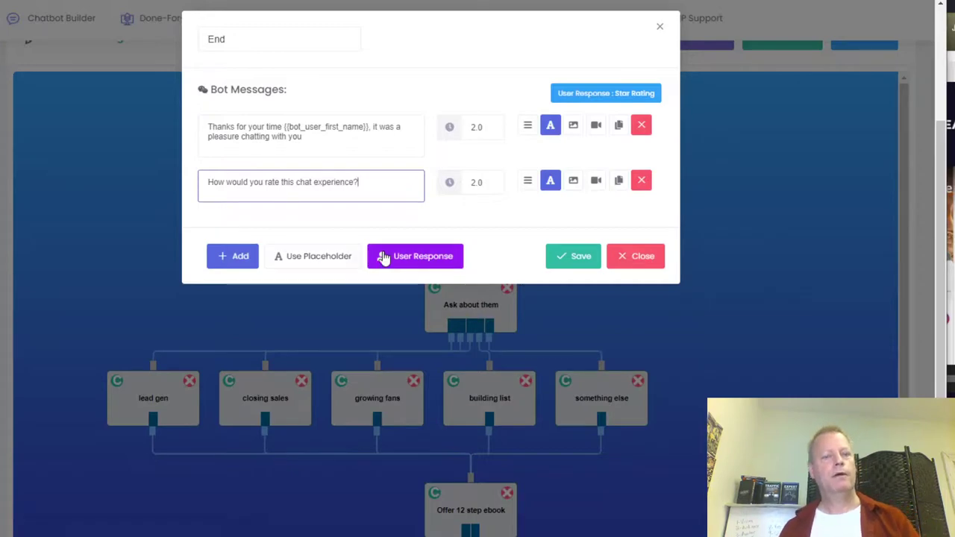
click(581, 257)
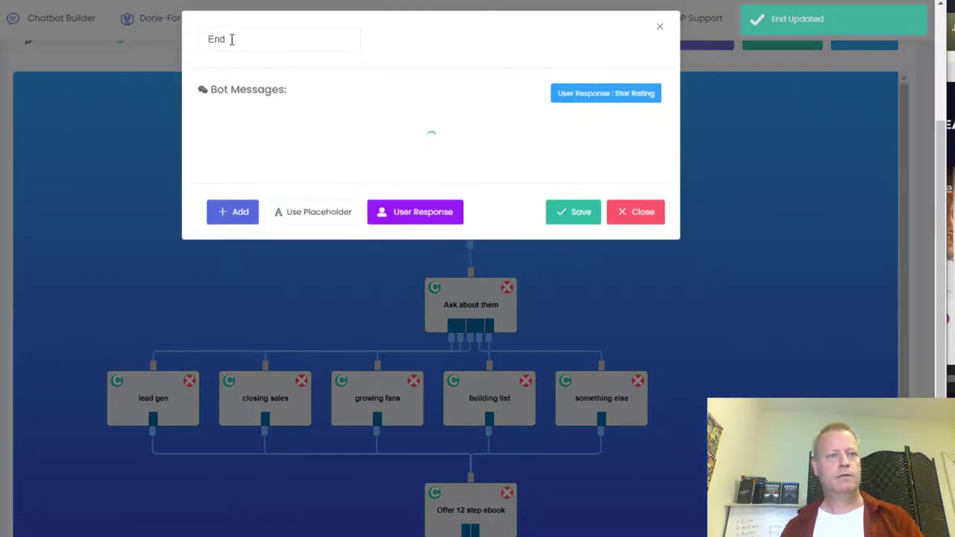
- Rename the "End" block as "Star rating" and save it
drag(230, 36, 179, 39)
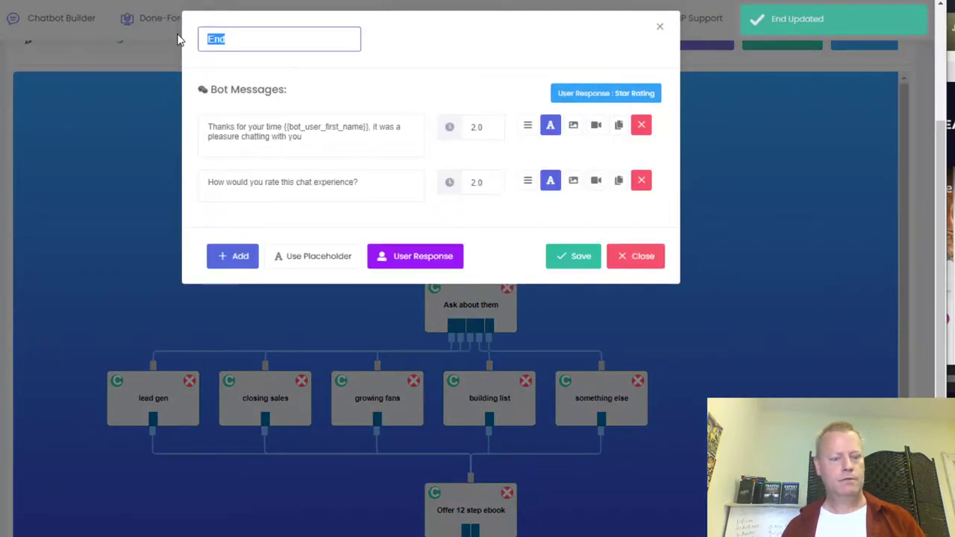
text(Star ra)
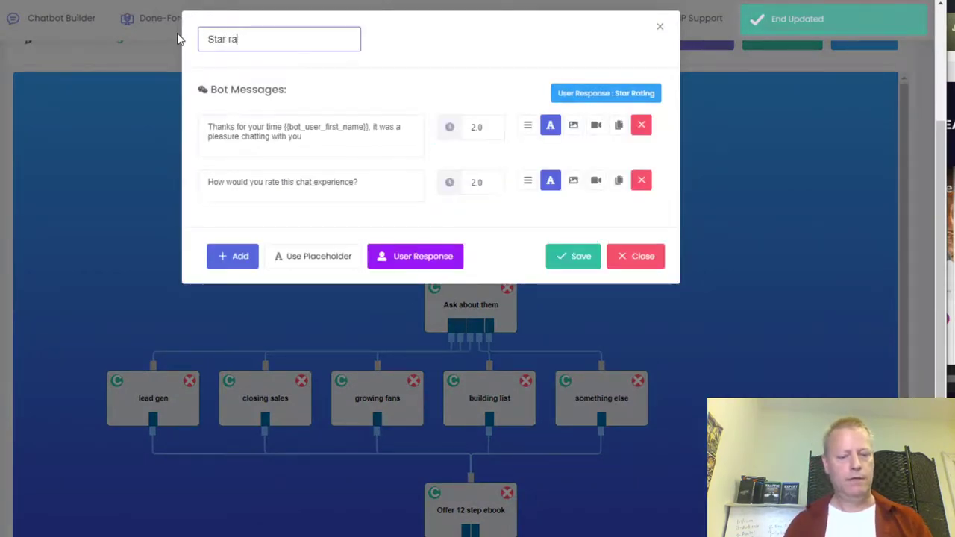
text(ting)
click(566, 256)
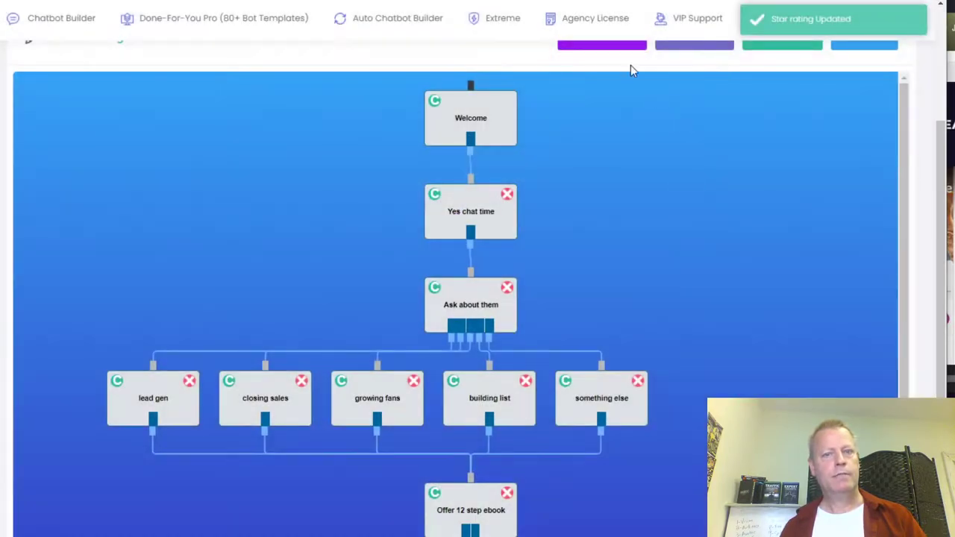
- Add another block, move it to the empty area level with "Offer 12 step ebook", and rename it "Social share"
click(625, 51)
drag(115, 121, 769, 513)
click(695, 492)
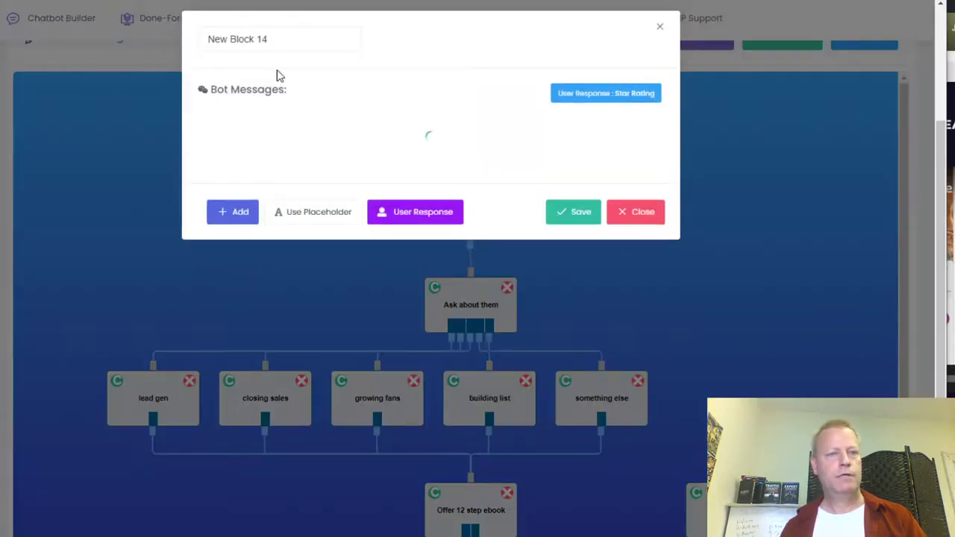
drag(279, 38, 183, 38)
text(Social share)
- Replace the "Social share" block's default message with "Thanks so much, it would be awesome if you could share this with your friends."
click(353, 128)
drag(365, 127, 202, 106)
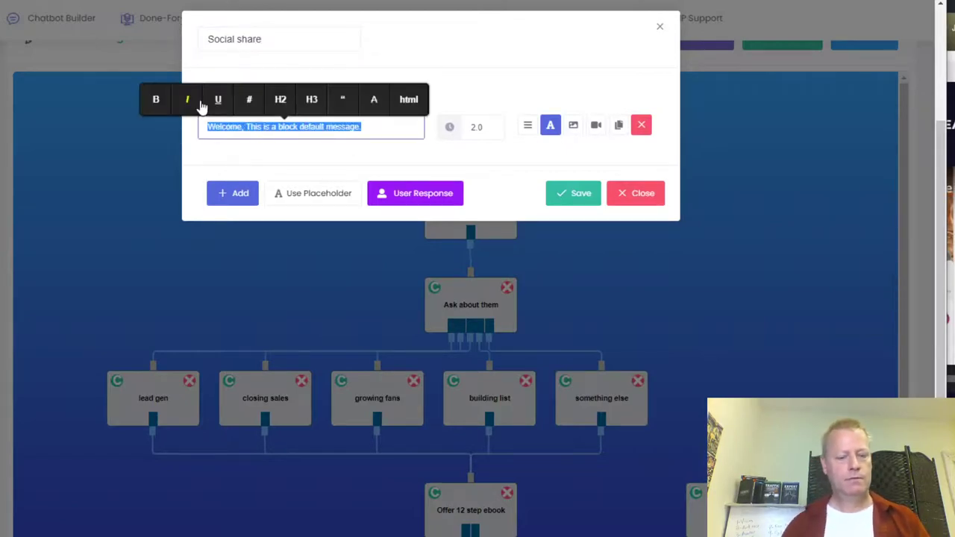
text(Thanks so much)
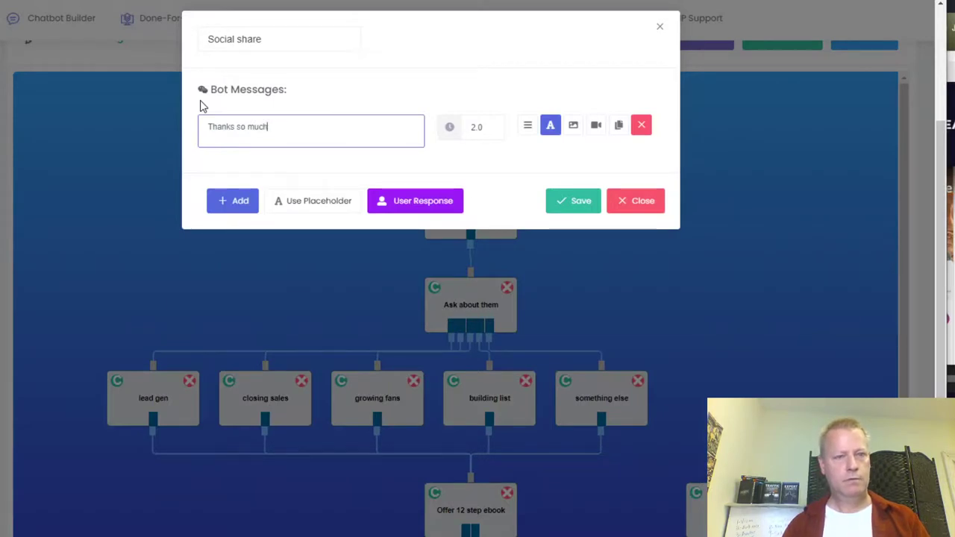
text(, it wou)
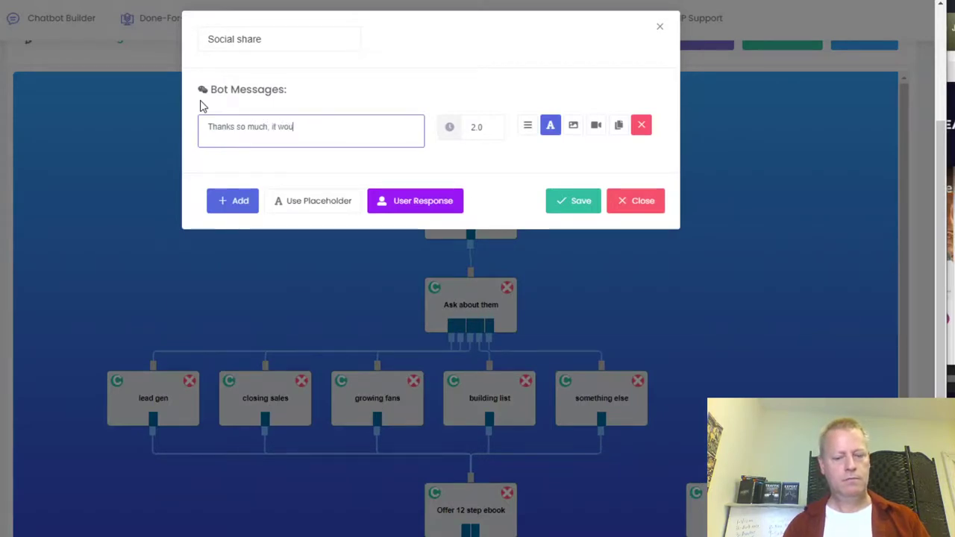
text(ld be as)
key(BackSpace)
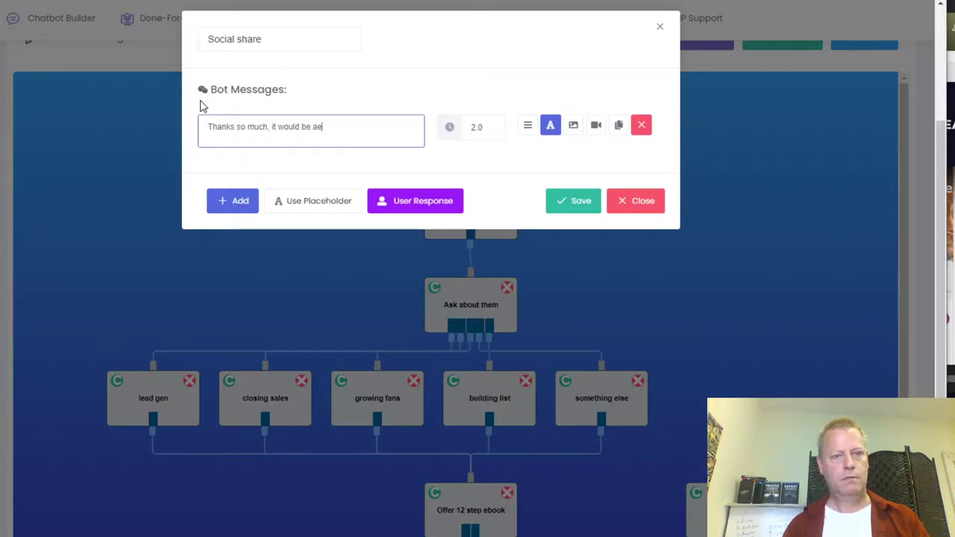
text(wsem)
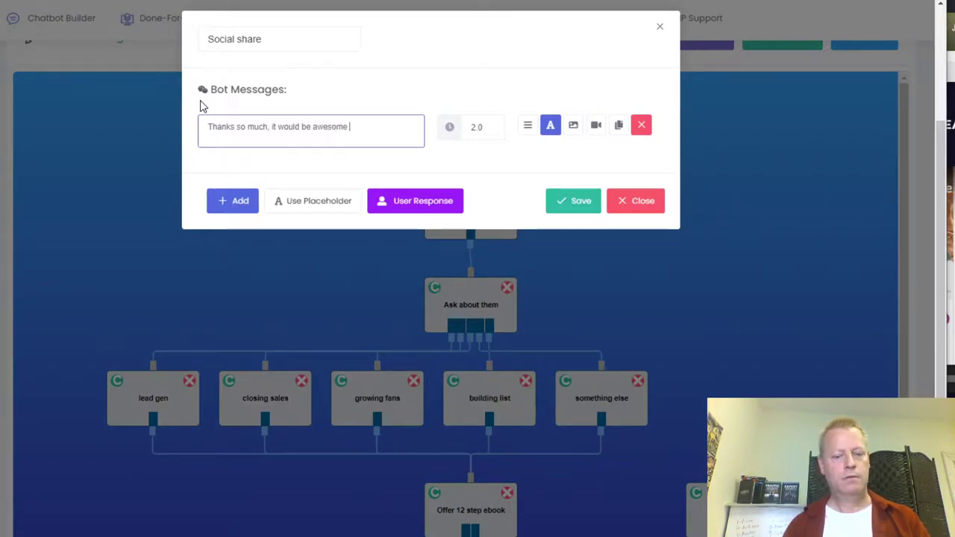
text(ou could share)
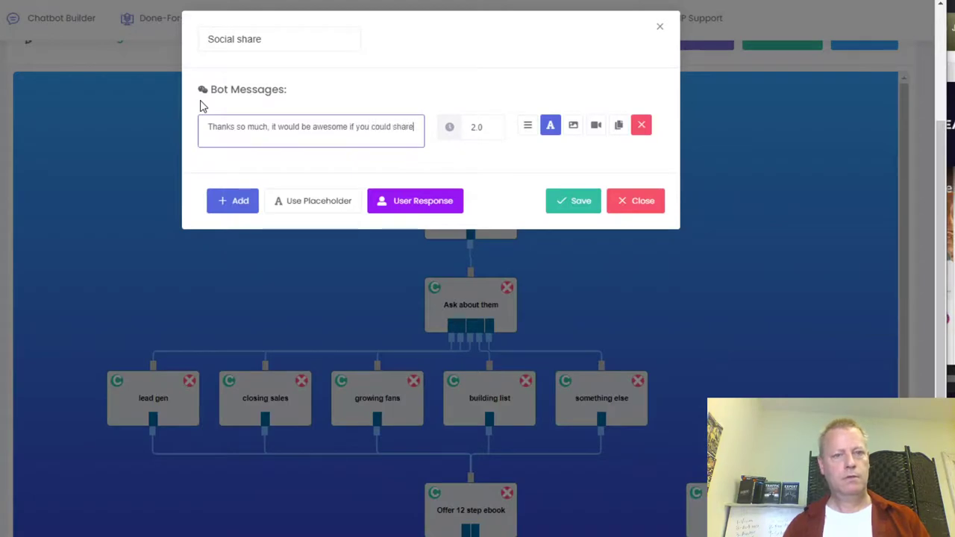
text( this with y)
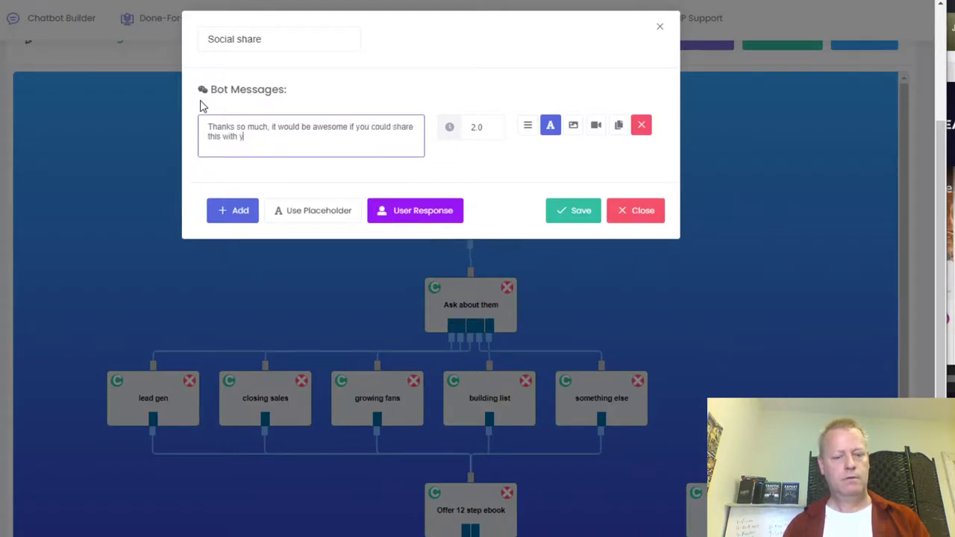
text(our friends.)
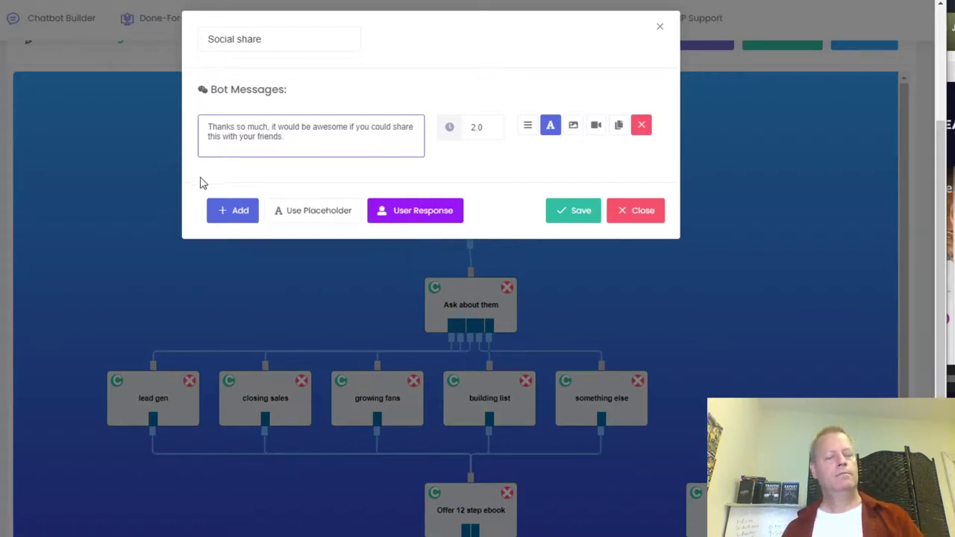
- Set the "Social share" block's user response to Social Sharing with share icons enabled, and save the block
click(415, 212)
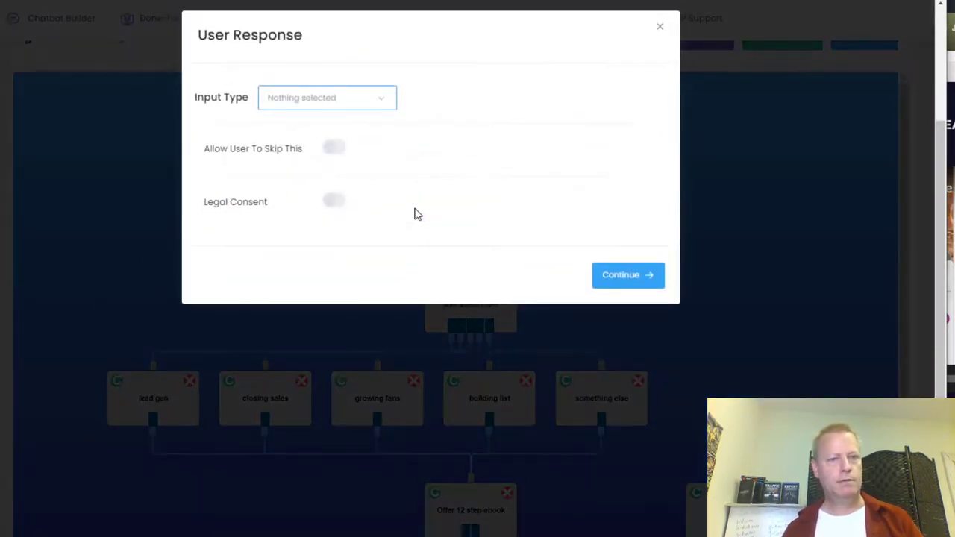
click(349, 103)
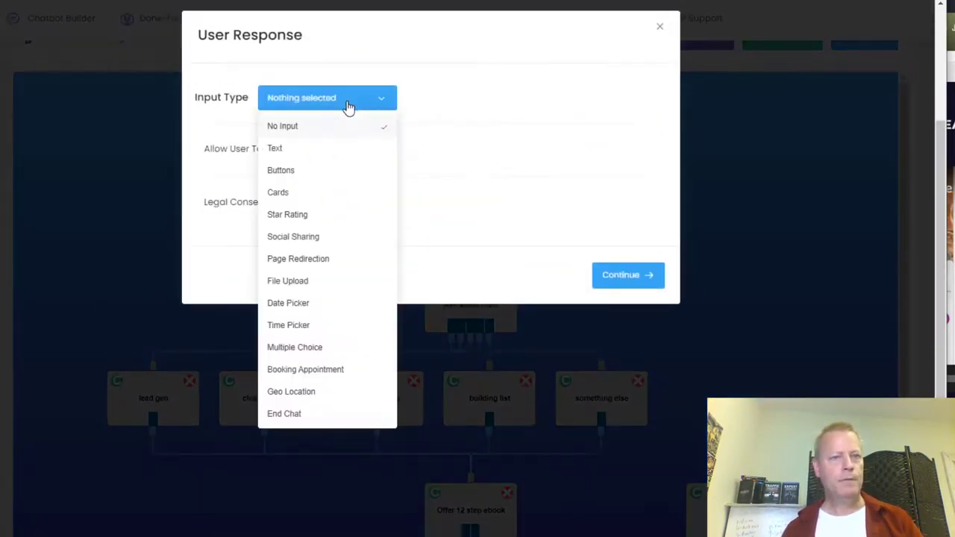
click(317, 234)
click(304, 137)
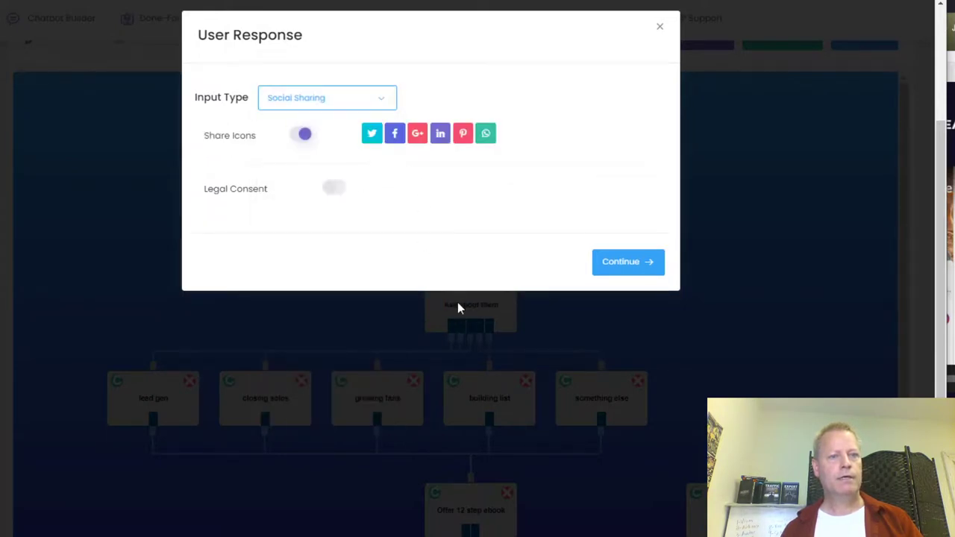
click(626, 262)
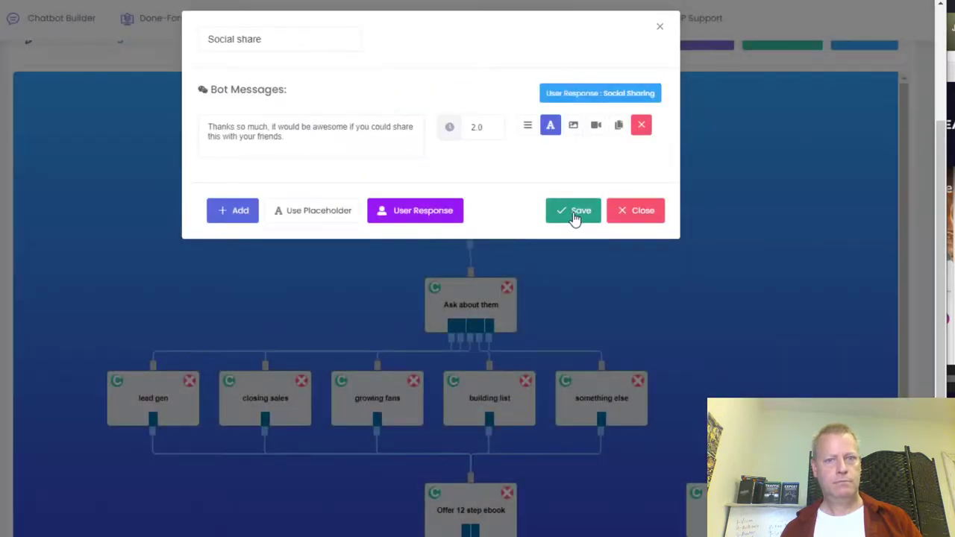
click(574, 213)
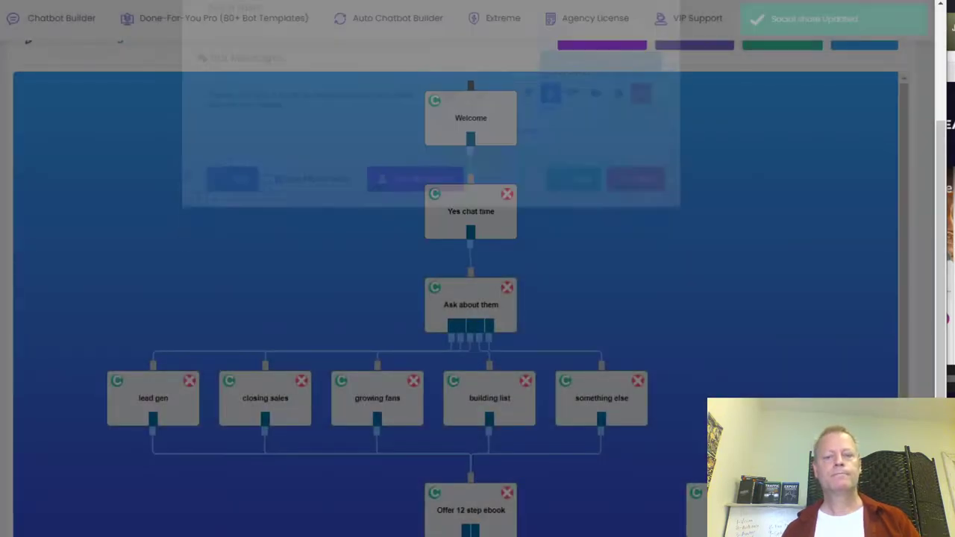
- Add another block, place it in the empty area below "Social share", and name it "end"
scroll(768, 321, down, 3)
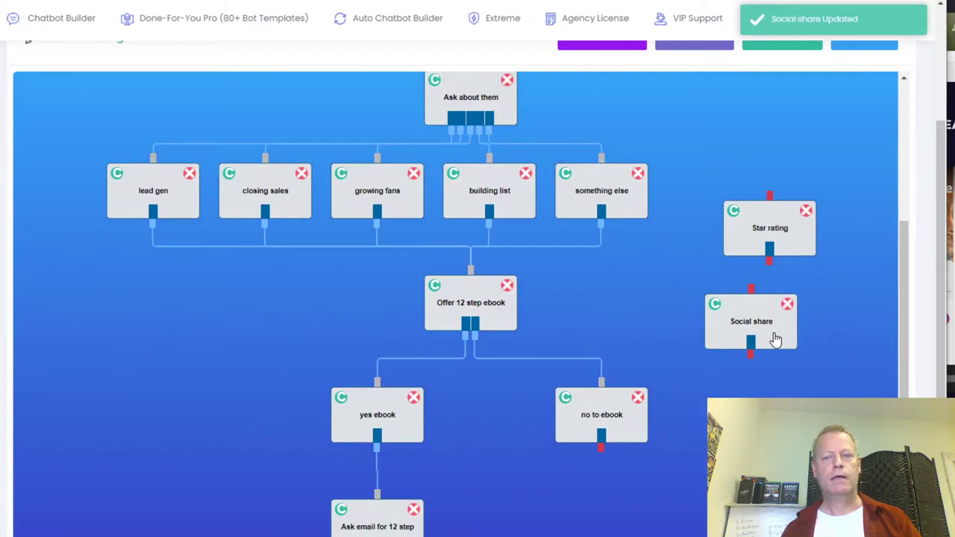
scroll(778, 337, up, 3)
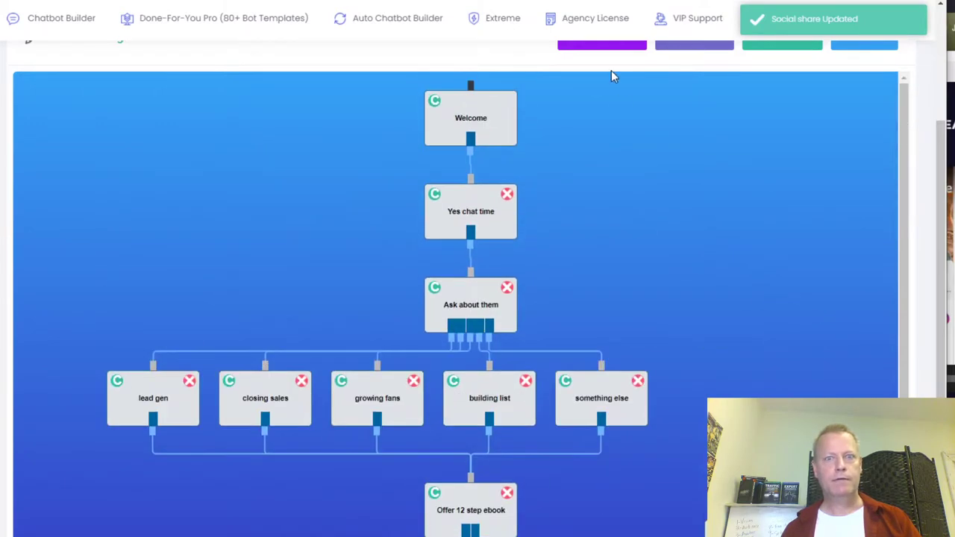
click(605, 54)
drag(94, 146, 652, 488)
scroll(650, 373, down, 3)
drag(650, 303, 735, 459)
click(735, 459)
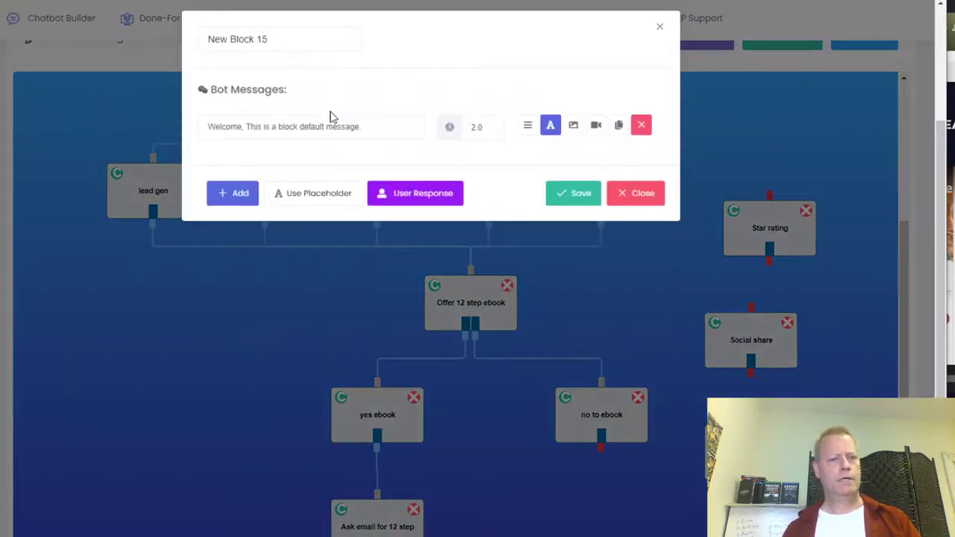
triple_click(297, 44)
text(end)
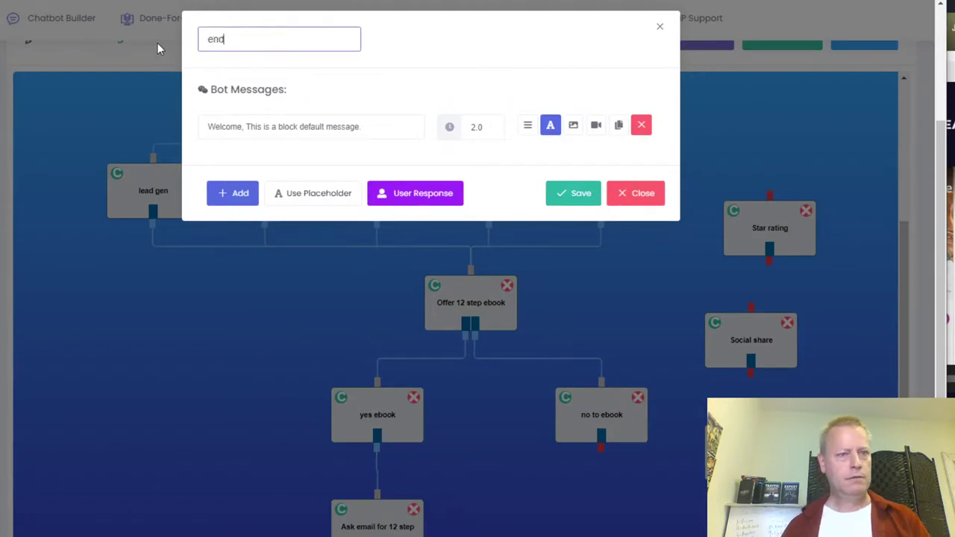
- Replace the "end" block's default message with "Have yourself a wonderful day {{bot_user_first_name}}"
click(299, 127)
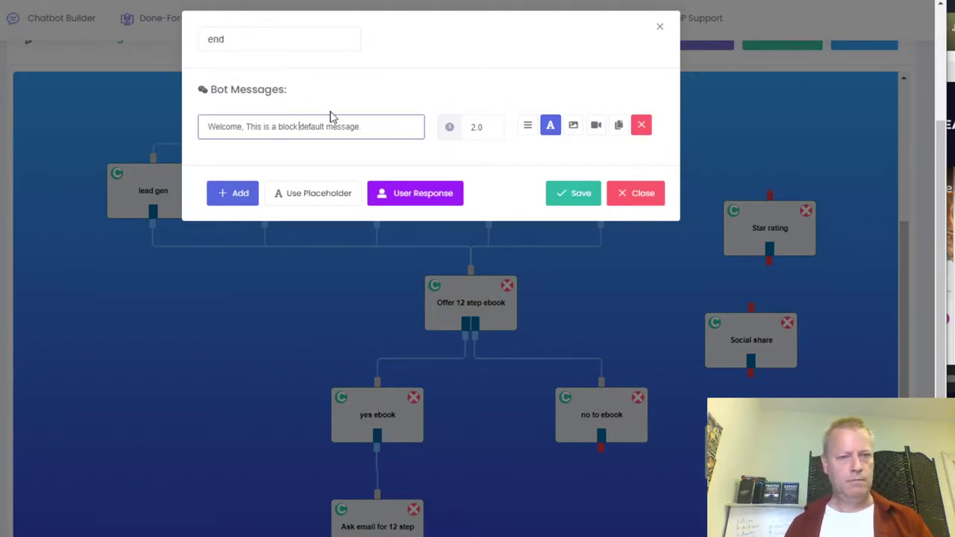
triple_click(367, 126)
text(Hav)
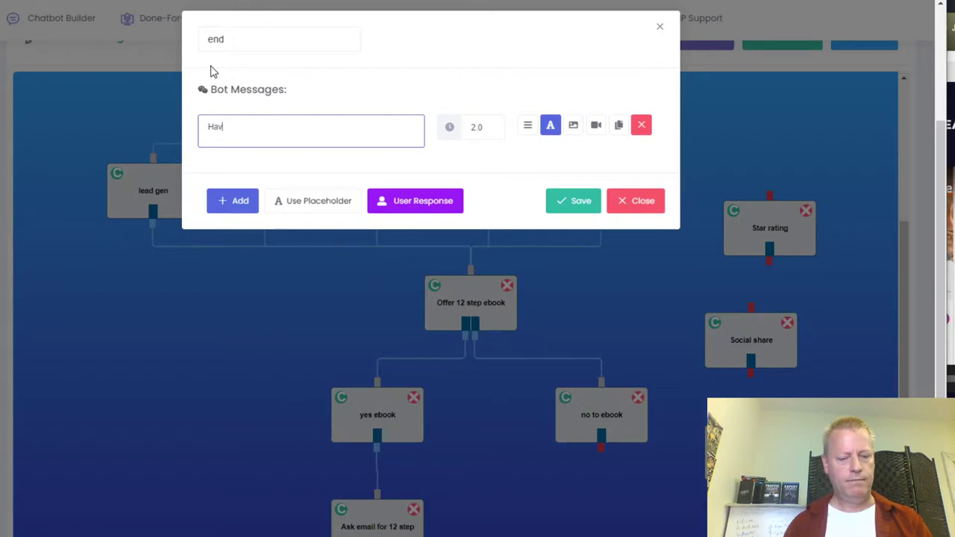
text(e yourself )
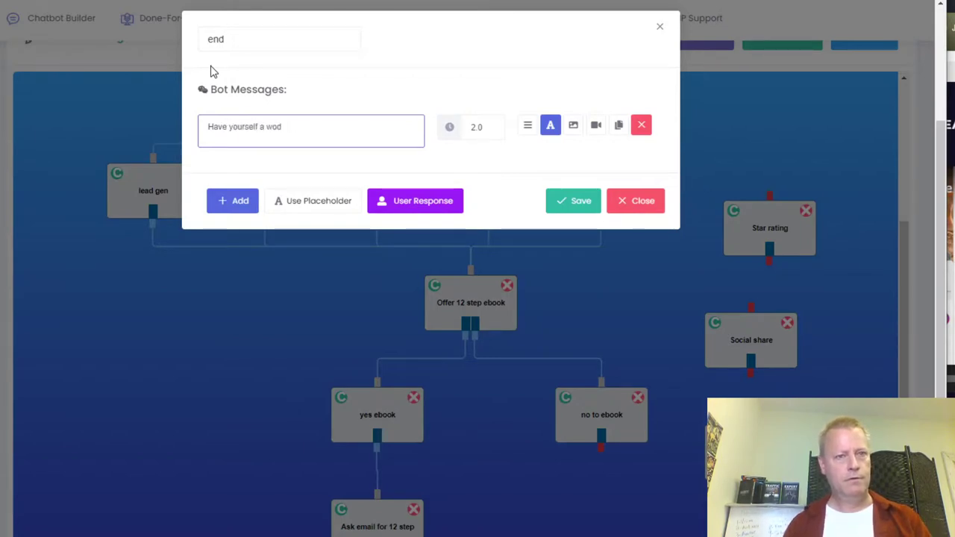
text(a wondeful day)
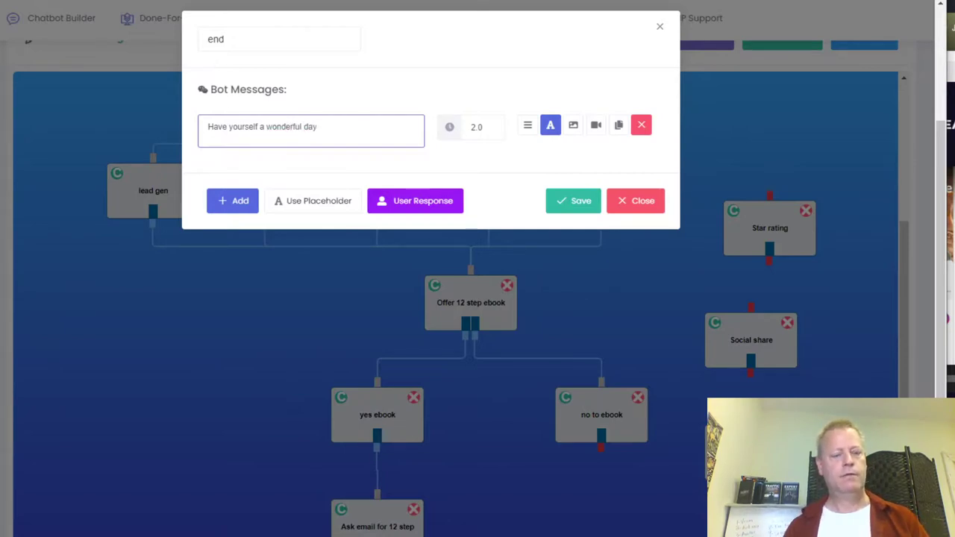
text({{bot_user_first_name}})
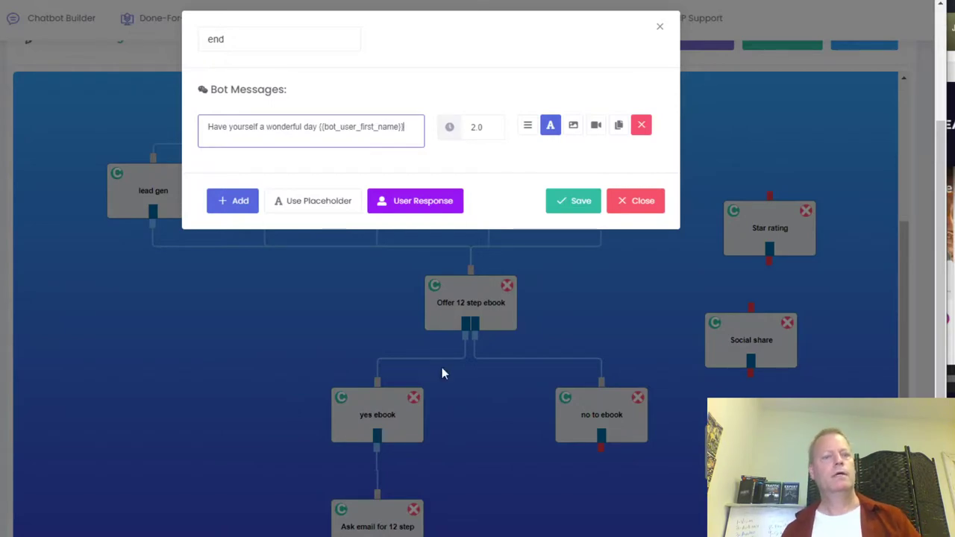
- Set the user response to End Chat with share icons and the goodbye message "Have yourself the best day ever {{bot_user_first_name}}."
click(408, 202)
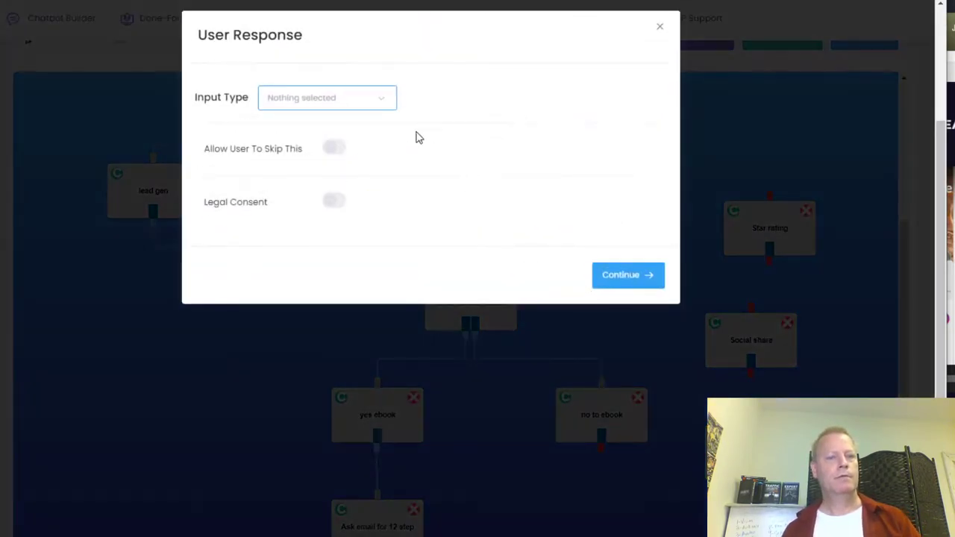
click(367, 100)
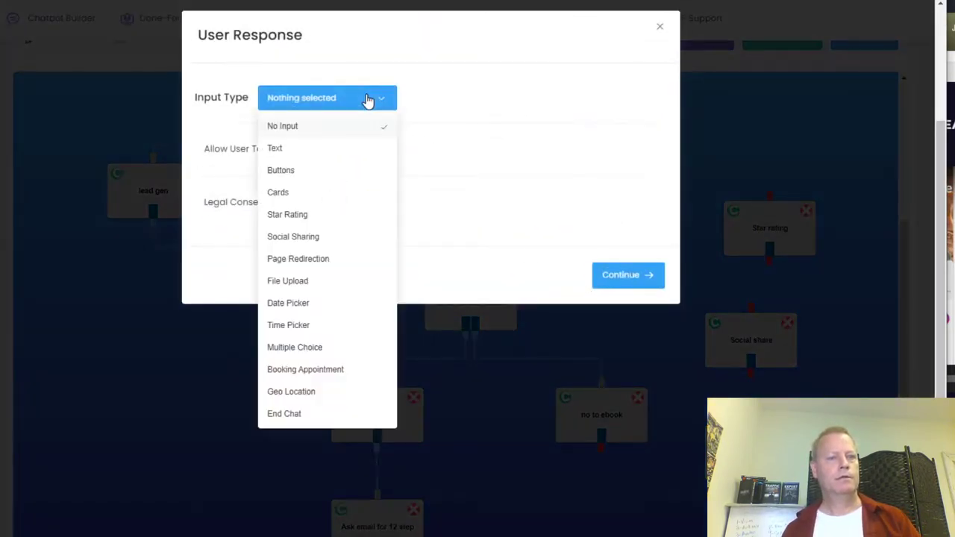
click(299, 414)
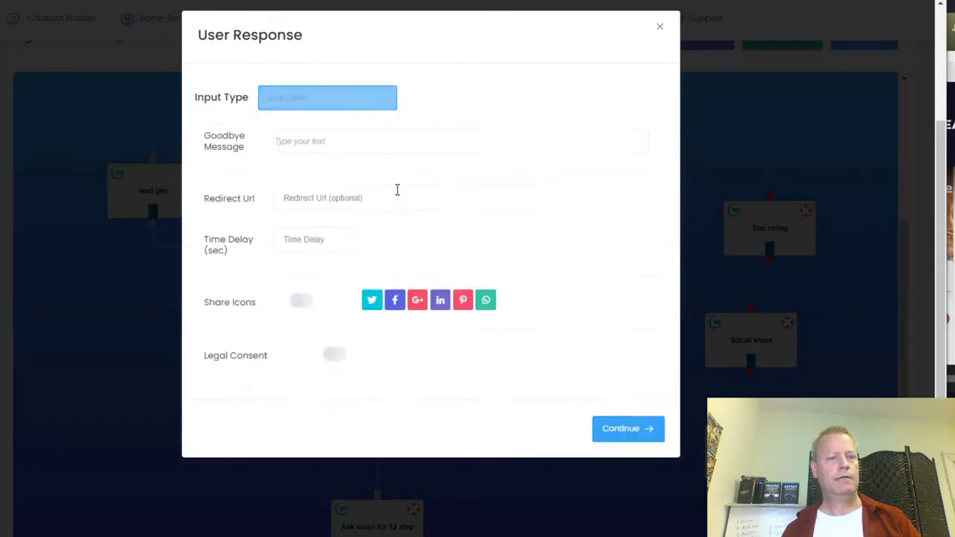
click(334, 144)
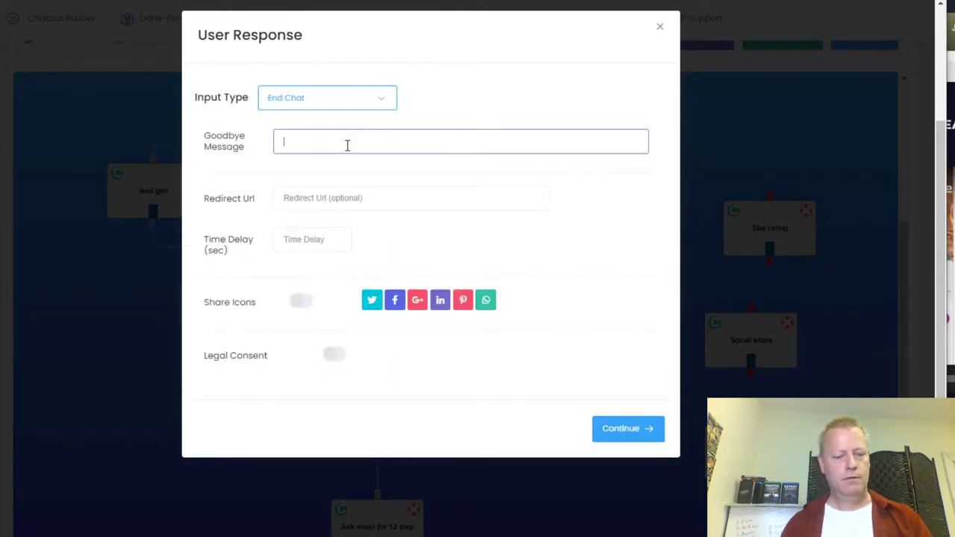
text(Have your)
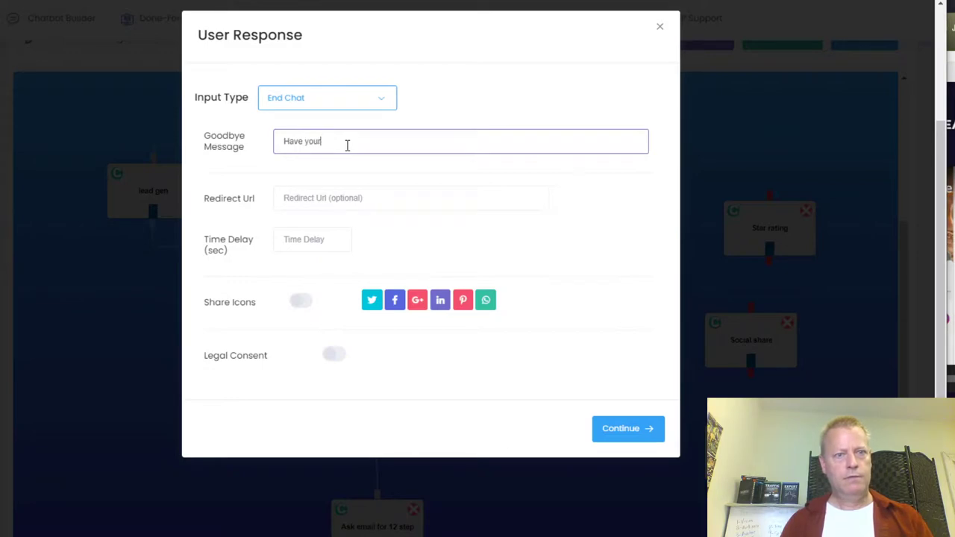
text(self )
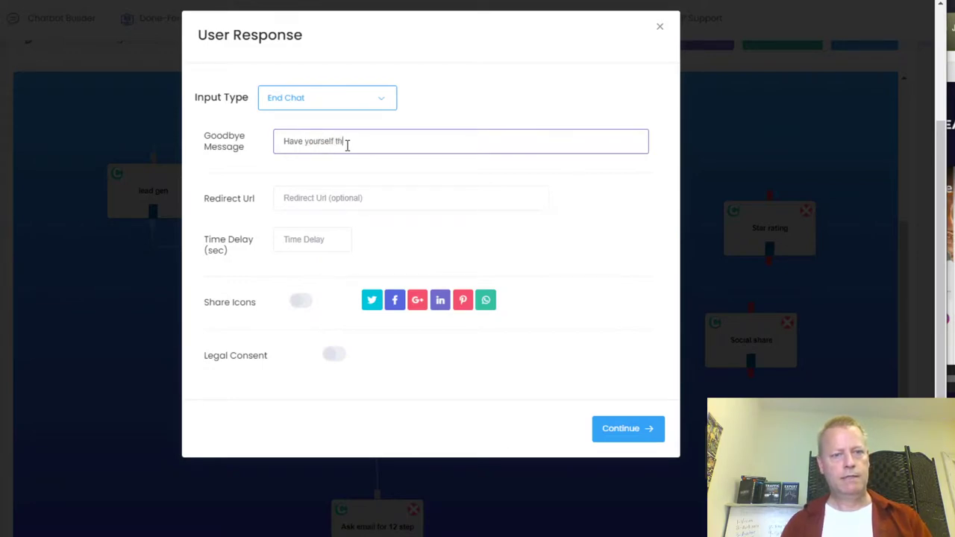
text(the best day ever)
text({{bot_user_first_name}})
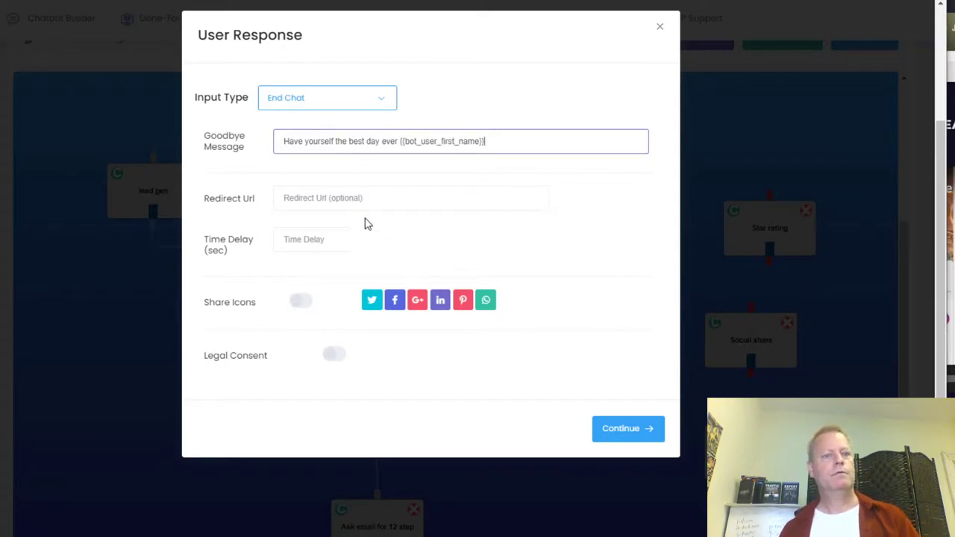
click(299, 304)
click(514, 142)
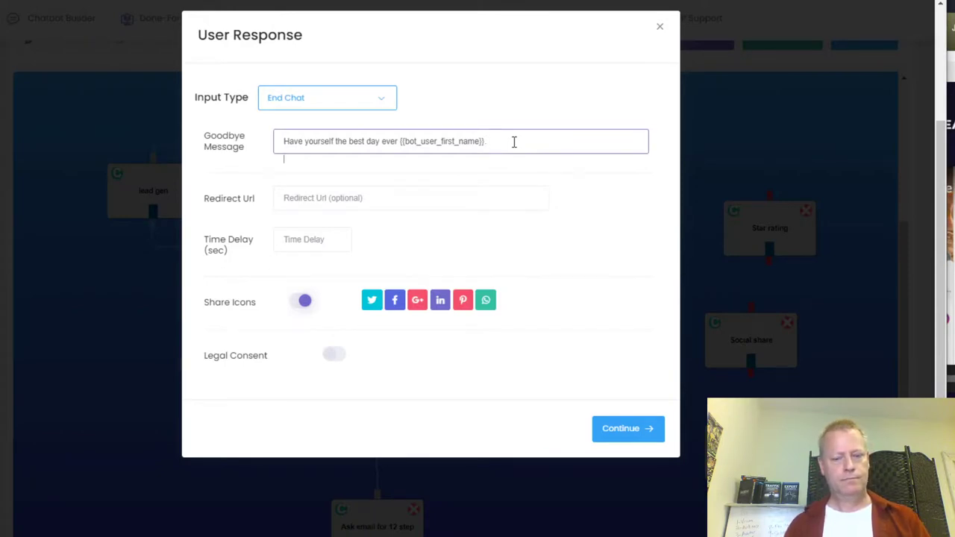
text(Please share)
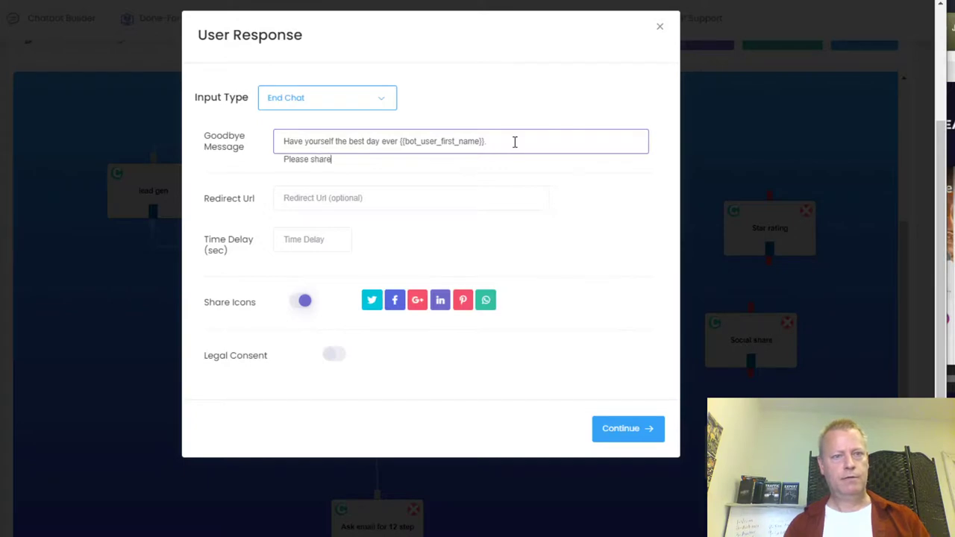
key(BackSpace)
key(BackSpace)
key(BackSpace)
key(BackSpace)
key(BackSpace)
key(BackSpace)
key(BackSpace)
key(BackSpace)
key(BackSpace)
key(BackSpace)
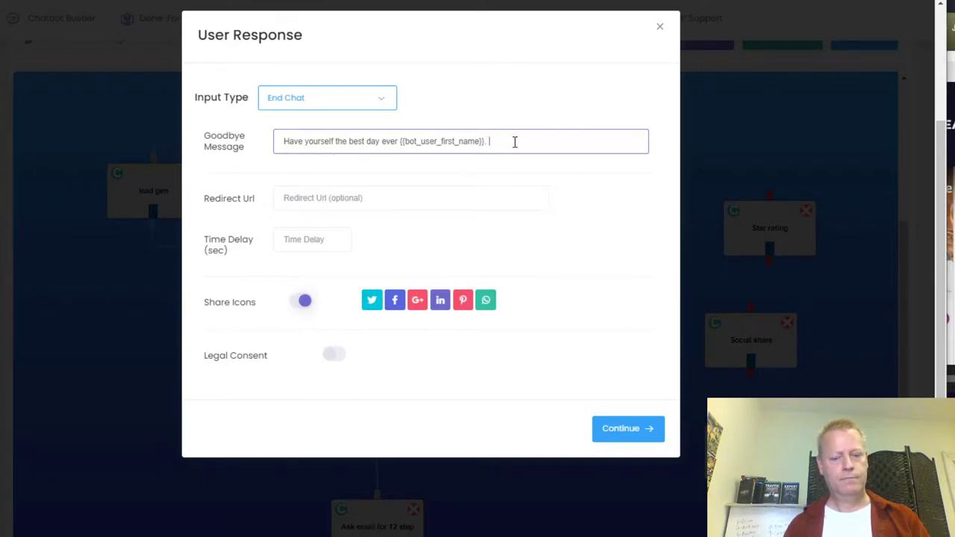
- Append "Please share" to the same line of the goodbye message, accept the response settings, and save the "end" block
text(Please share)
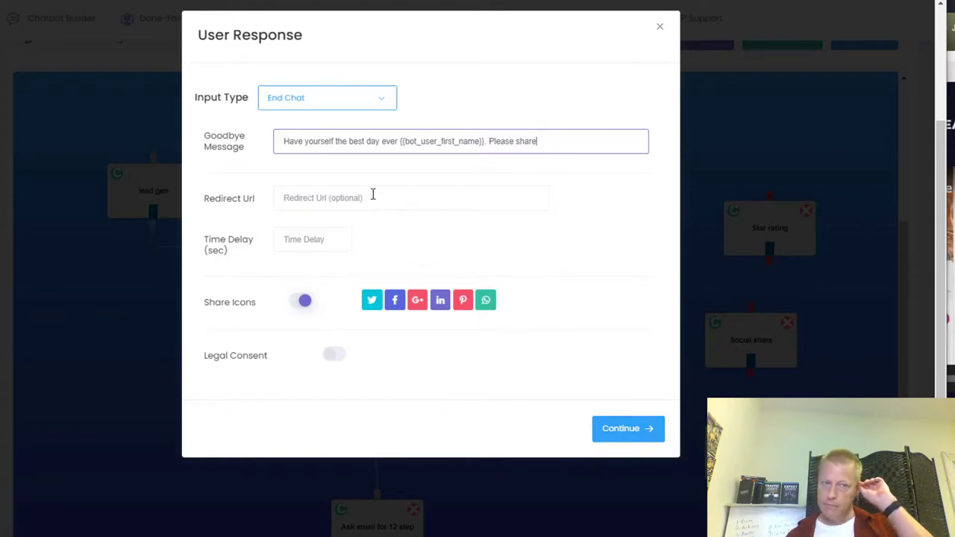
click(621, 429)
click(575, 201)
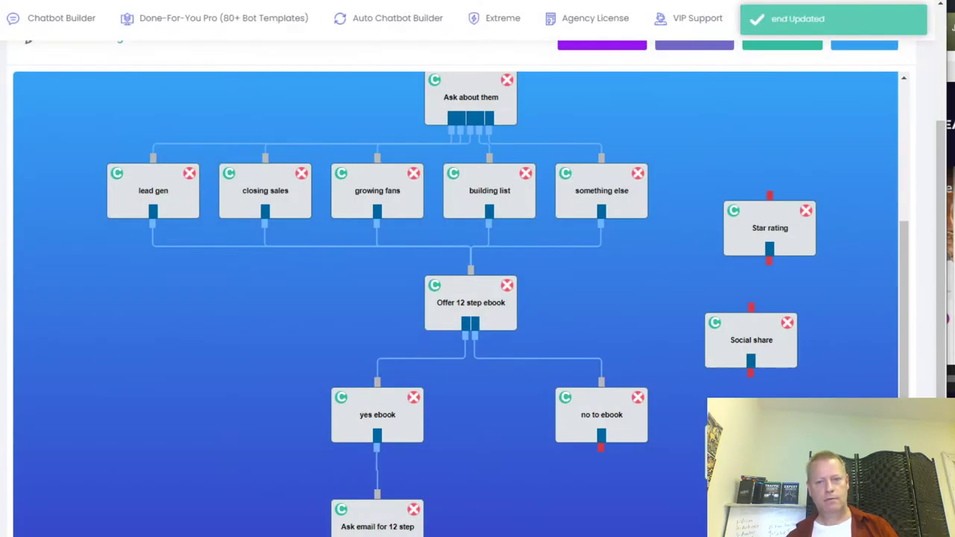
- Delete the "Social share" block and connect the "Star rating" block's output to the "end" block
click(787, 322)
click(511, 42)
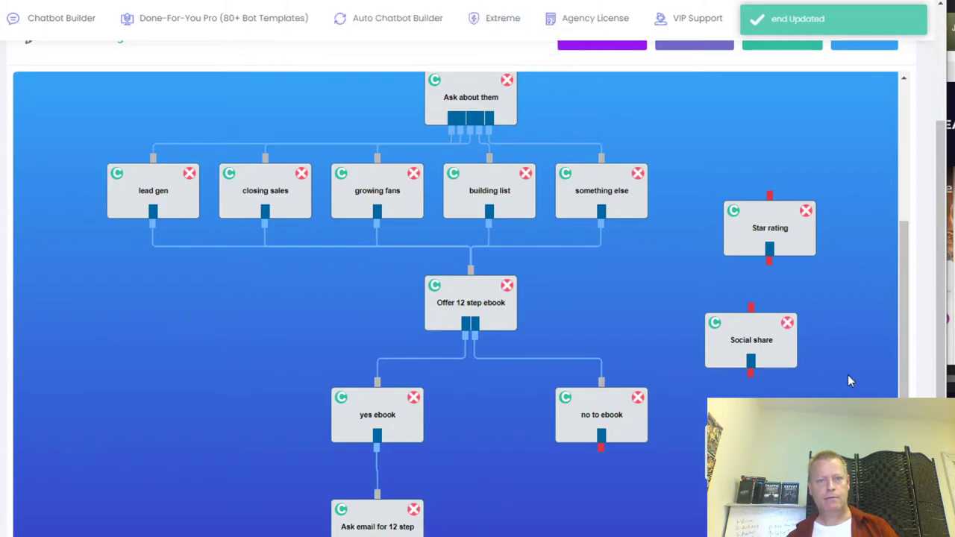
drag(769, 260, 751, 419)
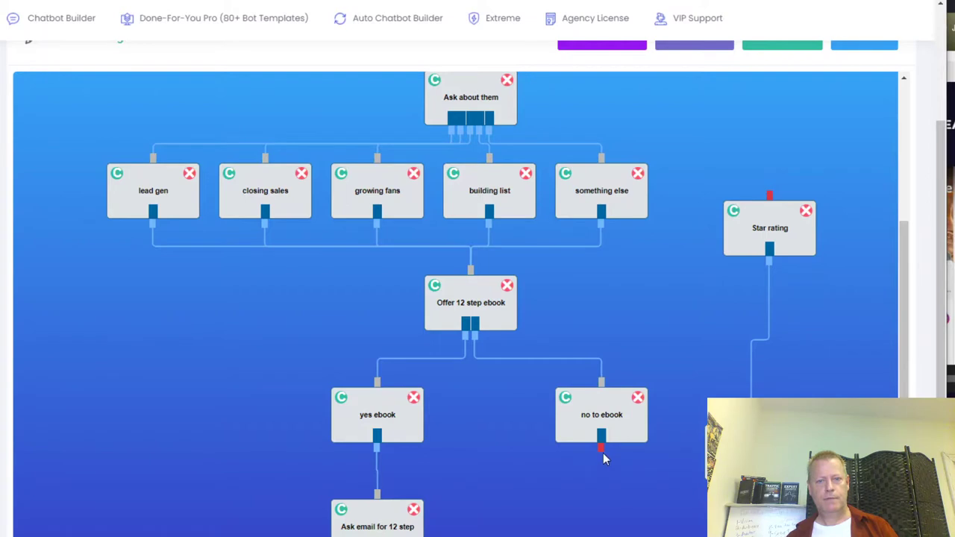
- Connect "no to ebook" to "Star rating" and arrange "Star rating" below "no to ebook" and "Ask email for 12 step" closer below "yes ebook"
drag(605, 460, 770, 203)
drag(782, 246, 771, 374)
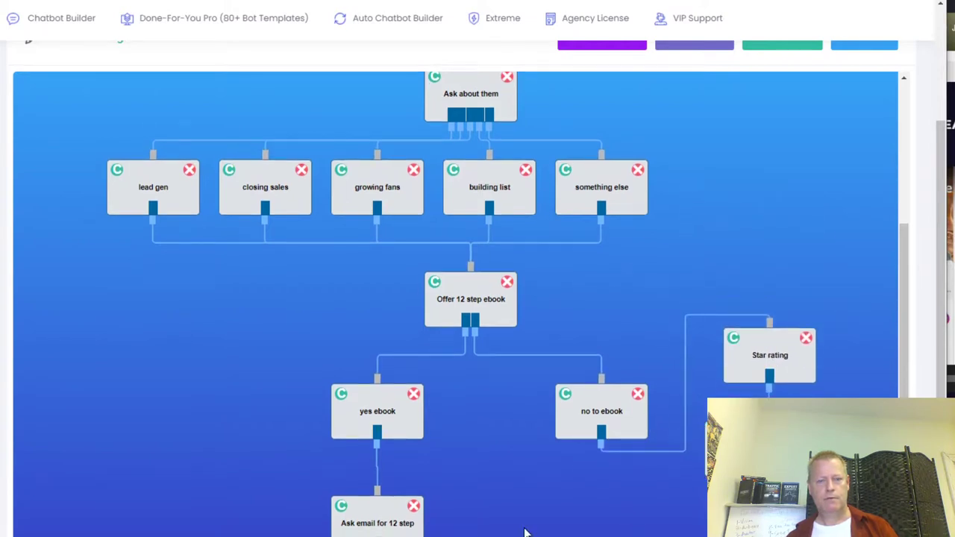
mouse_move(390, 517)
mouse_down()
mouse_move(582, 518)
mouse_move(663, 488)
mouse_move(544, 520)
mouse_move(409, 517)
mouse_move(385, 535)
mouse_up()
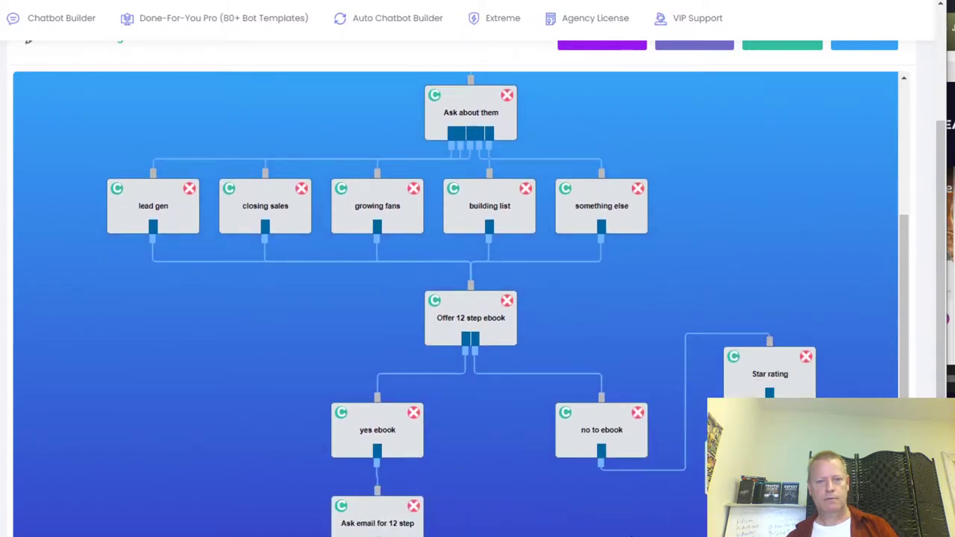
drag(773, 386, 604, 533)
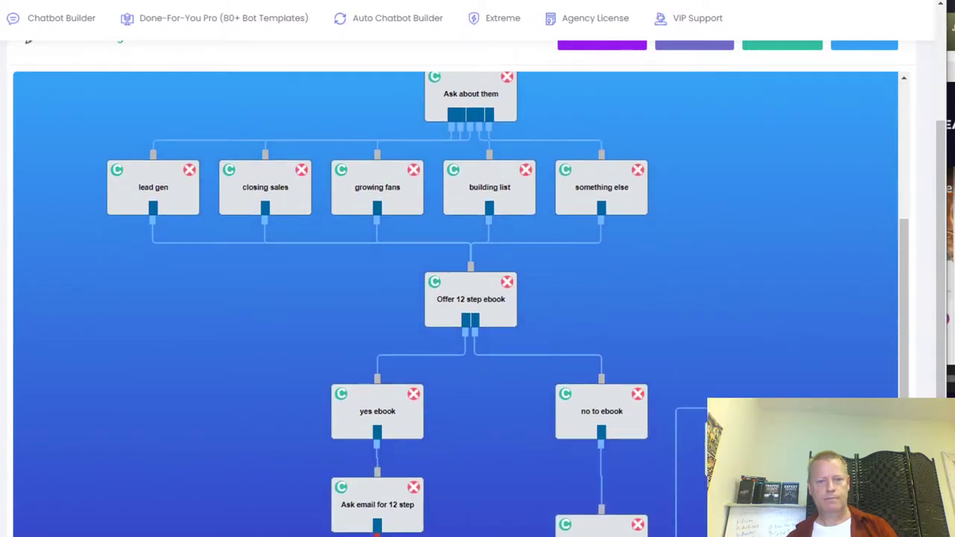
- Center "Star rating" and "end" between the two ebook branches and connect "Ask email for 12 step" to "Star rating"
scroll(455, 298, down, 2)
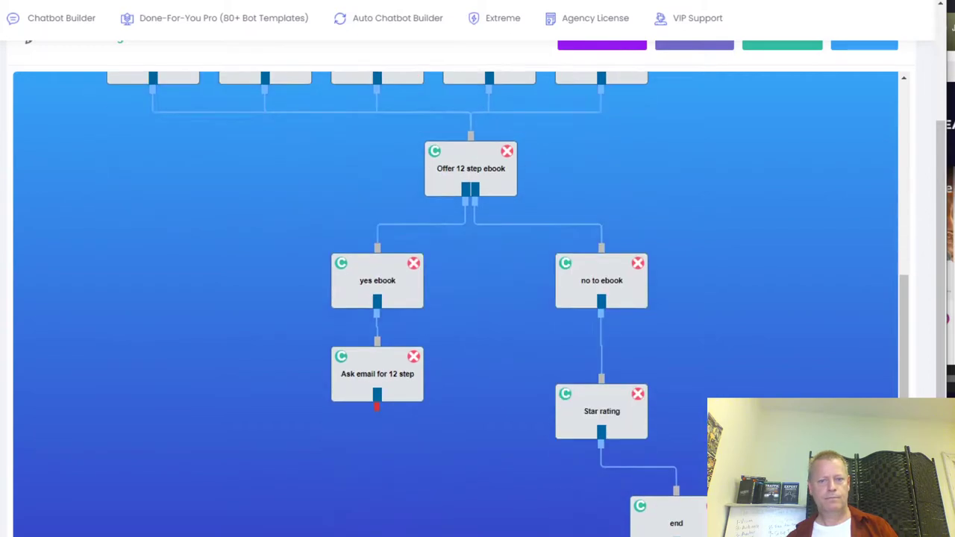
scroll(455, 298, down, 1)
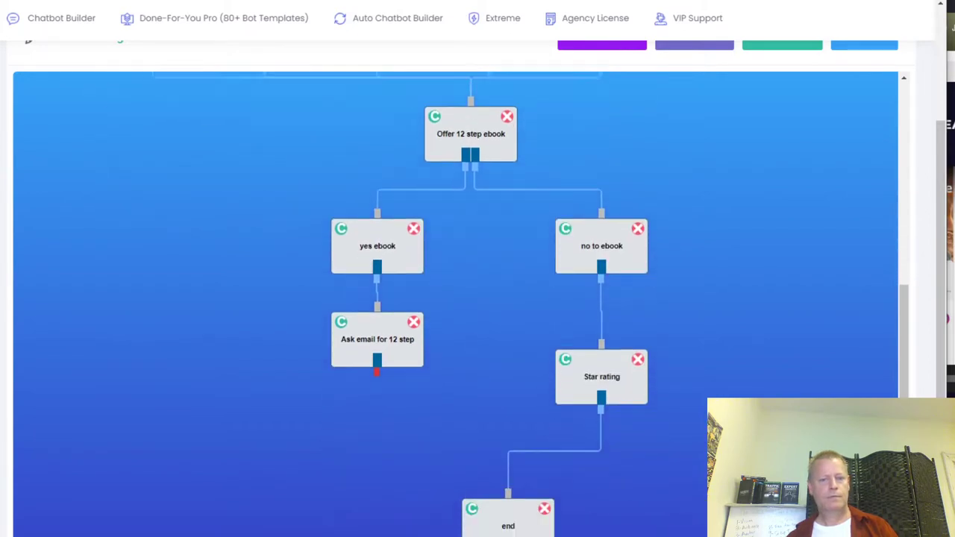
drag(577, 383, 485, 445)
drag(375, 380, 508, 416)
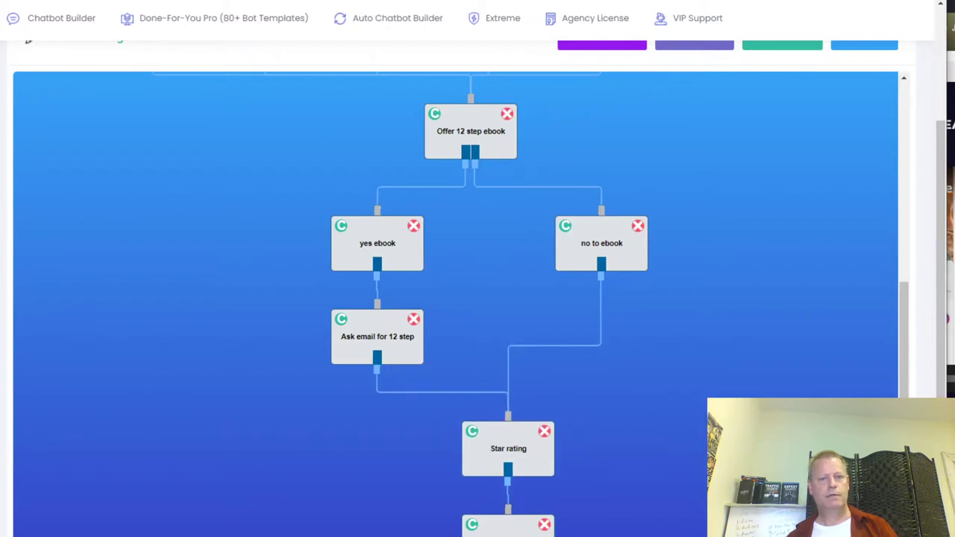
scroll(455, 298, up, 5)
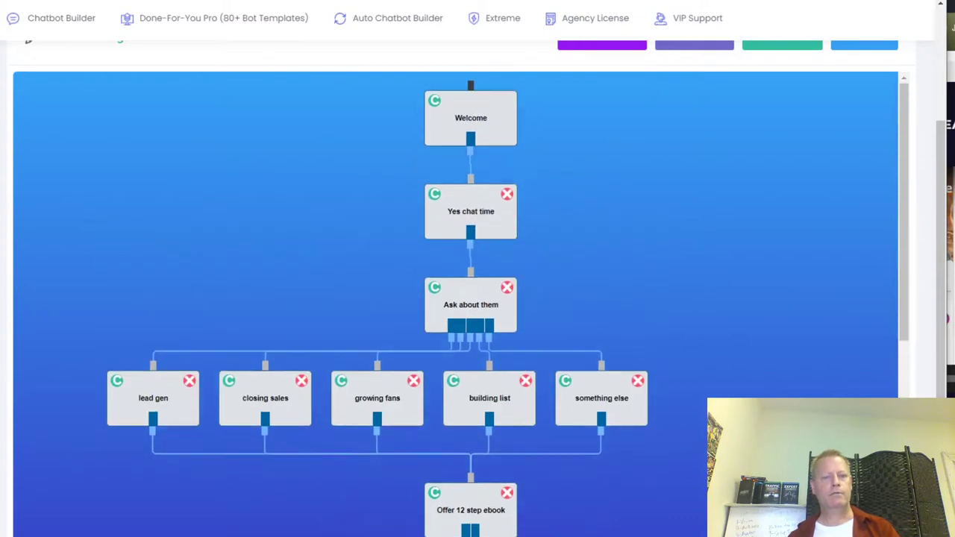
- Review the complete flow from the "Welcome" block to the "end" block, and proceed to the bot's design stage
scroll(682, 402, down, 5)
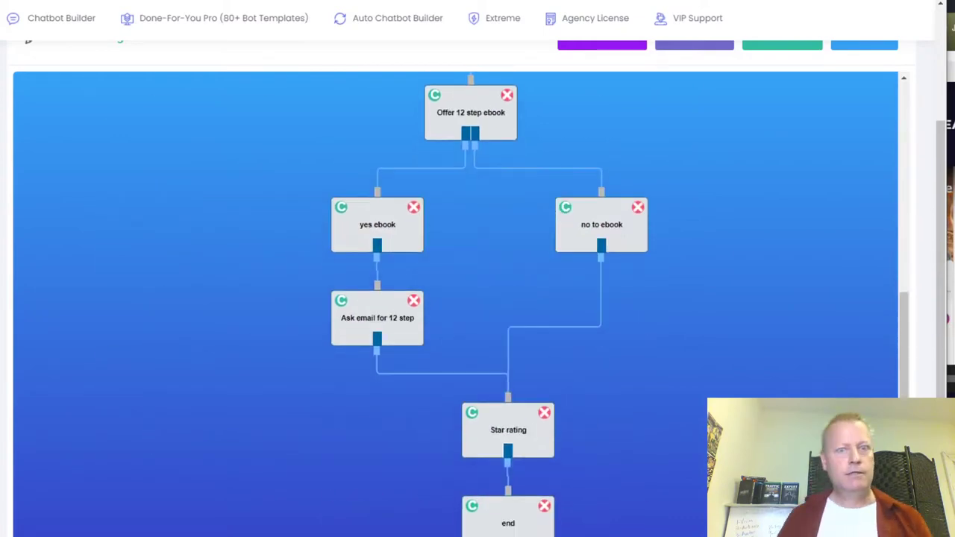
scroll(665, 371, down, 5)
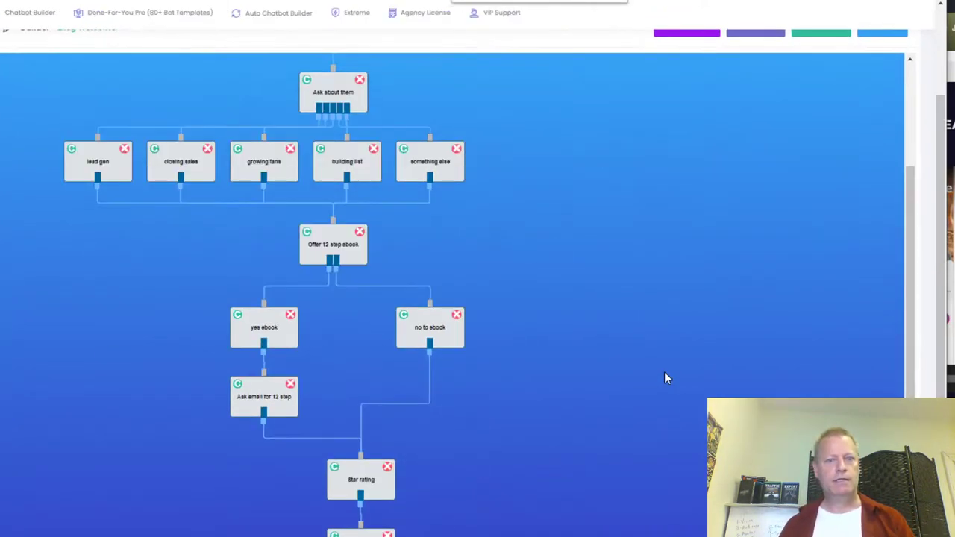
scroll(333, 306, up, 3)
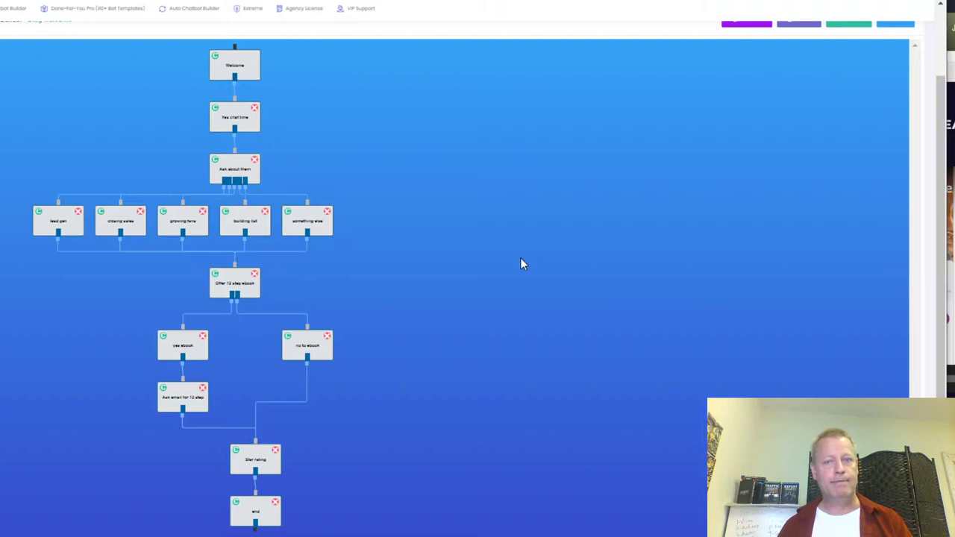
scroll(739, 241, up, 2)
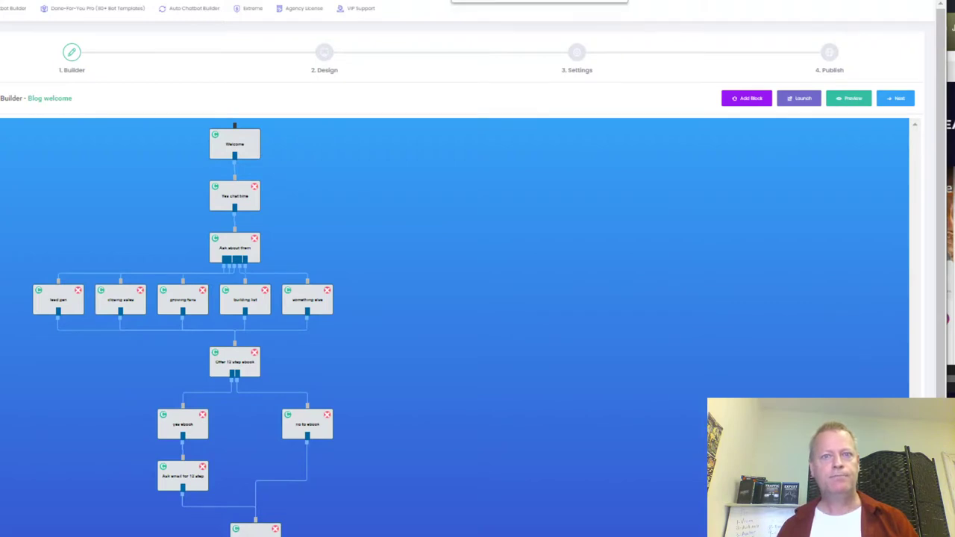
key(ctrl+0)
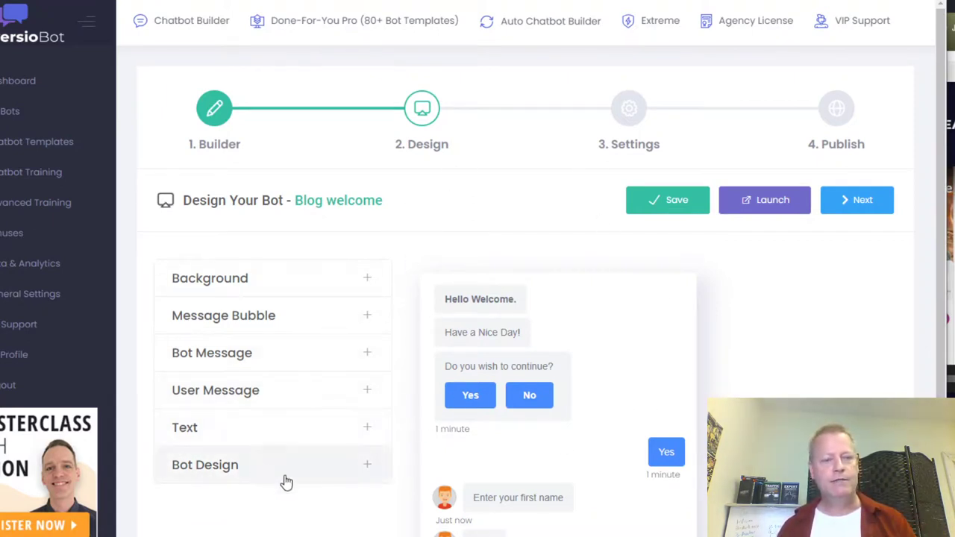
- In the Bot Design options, set the overlay text to "How can I help?"
scroll(299, 485, down, 3)
click(269, 308)
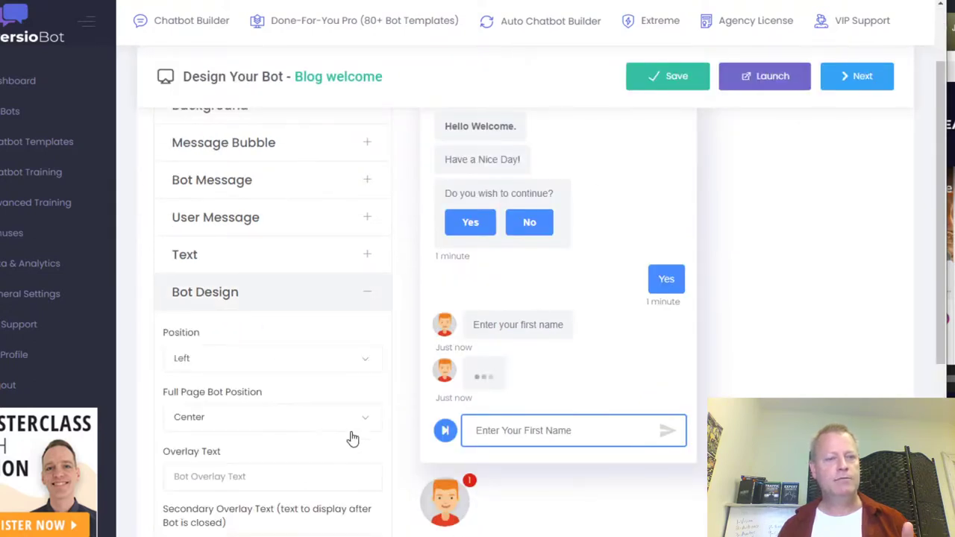
scroll(336, 425, down, 3)
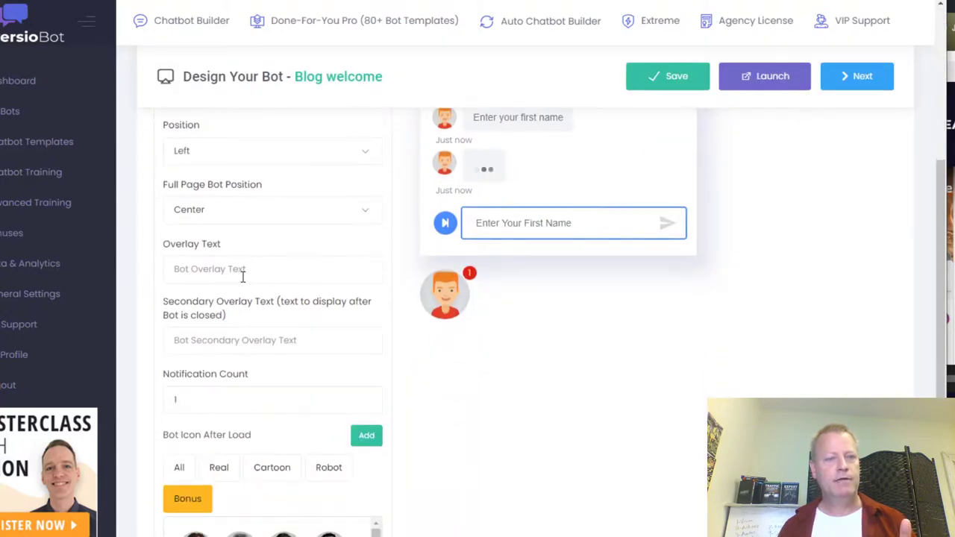
click(286, 270)
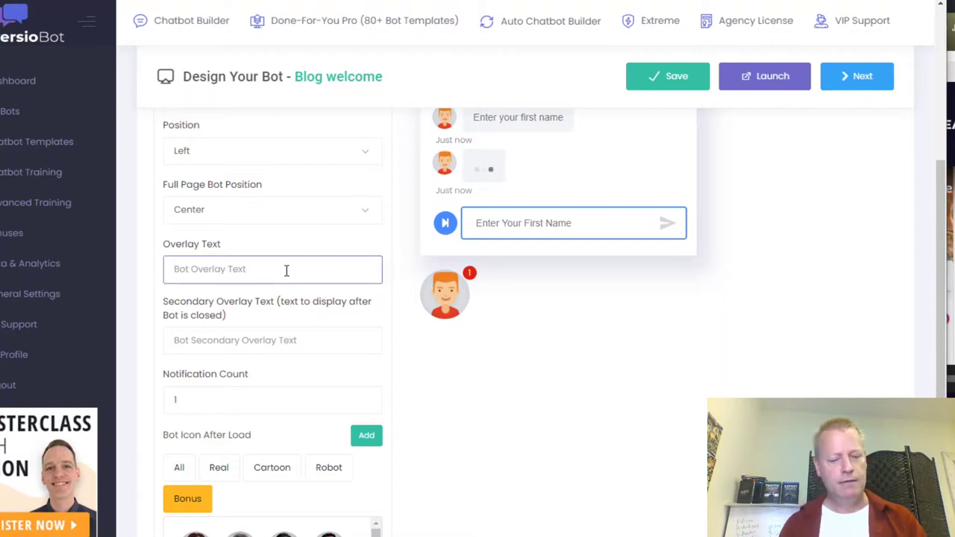
text(How c)
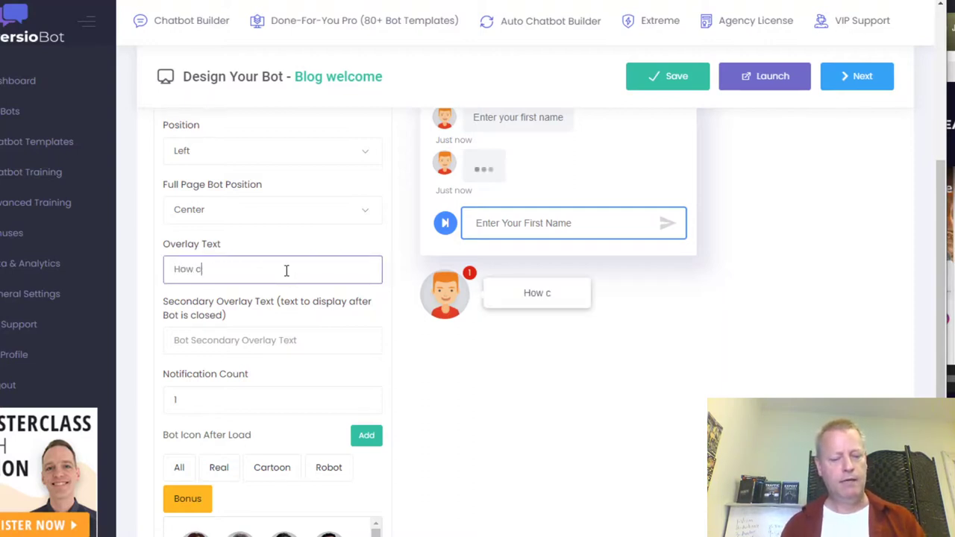
text(an I help?)
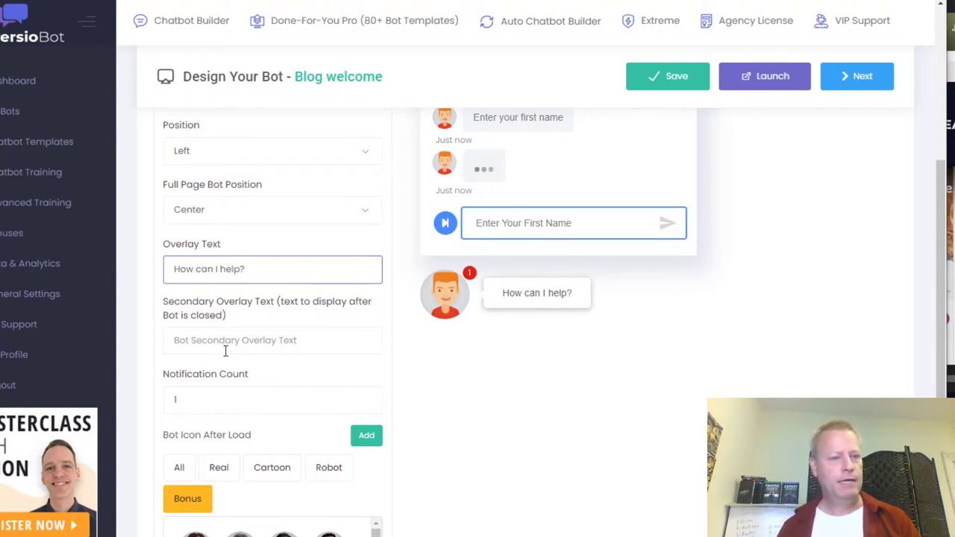
- Set the notification count to 2 and the secondary overlay text to "Continue"
drag(192, 409, 158, 409)
text(2)
click(255, 340)
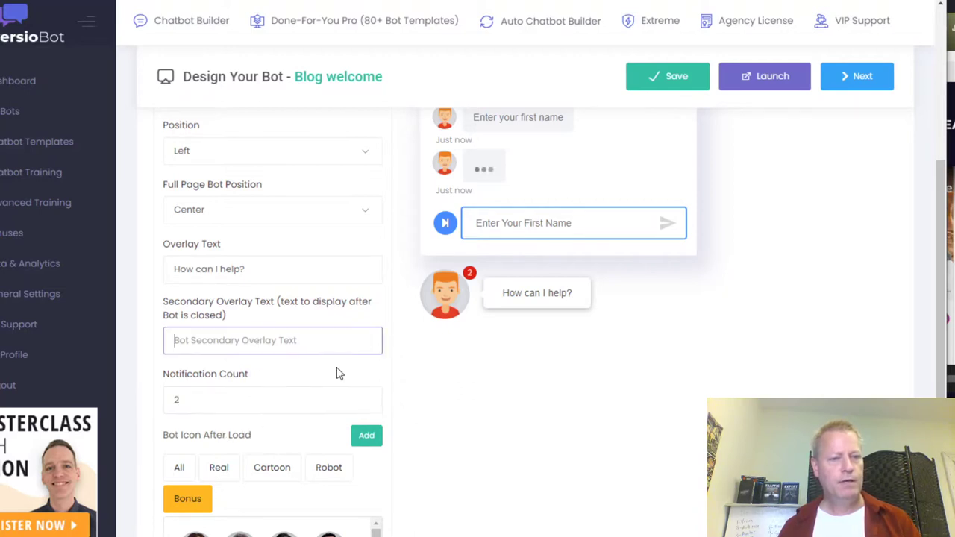
scroll(273, 314, down, 1)
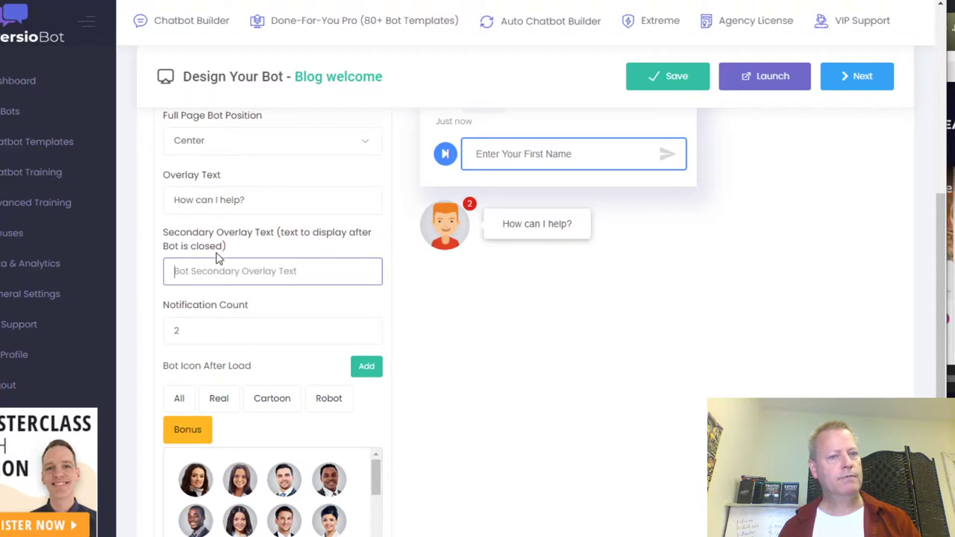
text(Continue)
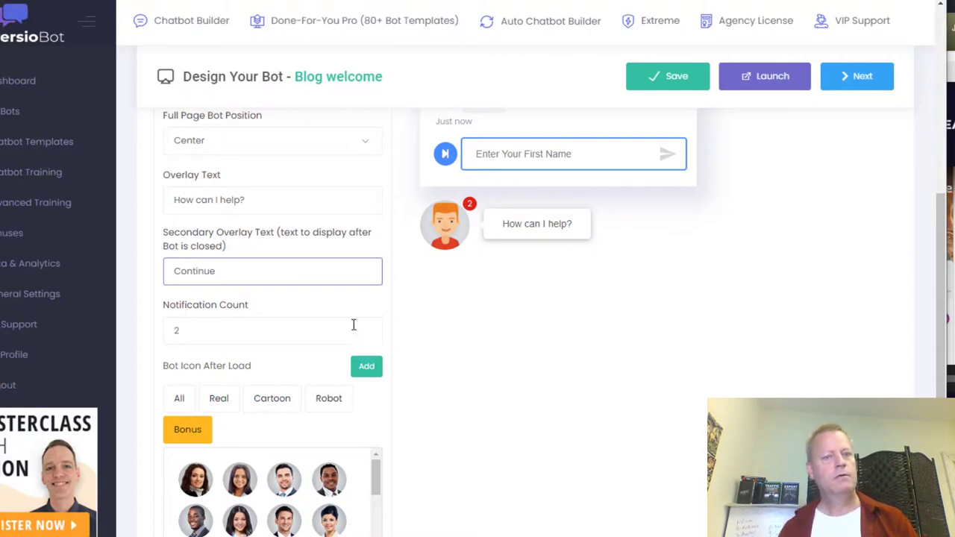
scroll(327, 413, down, 2)
click(373, 232)
click(396, 100)
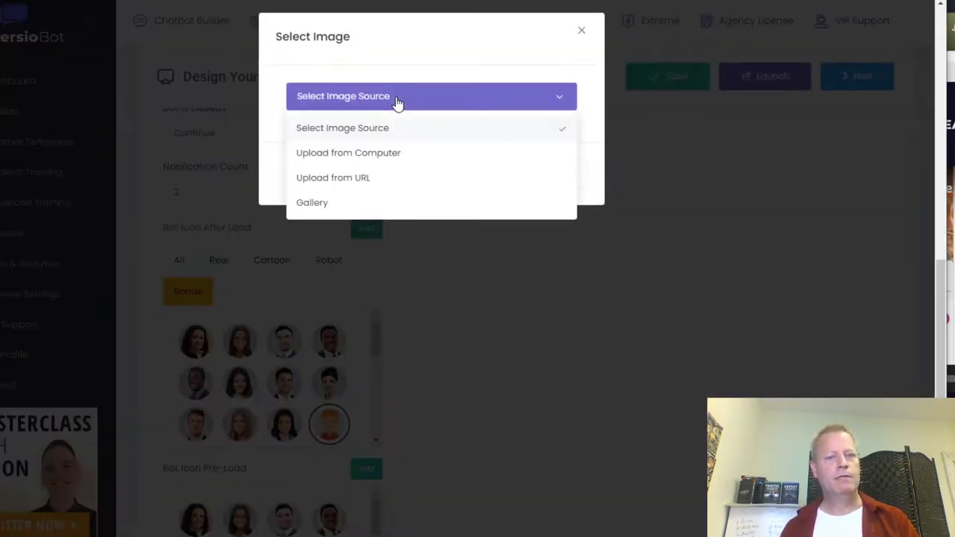
click(351, 202)
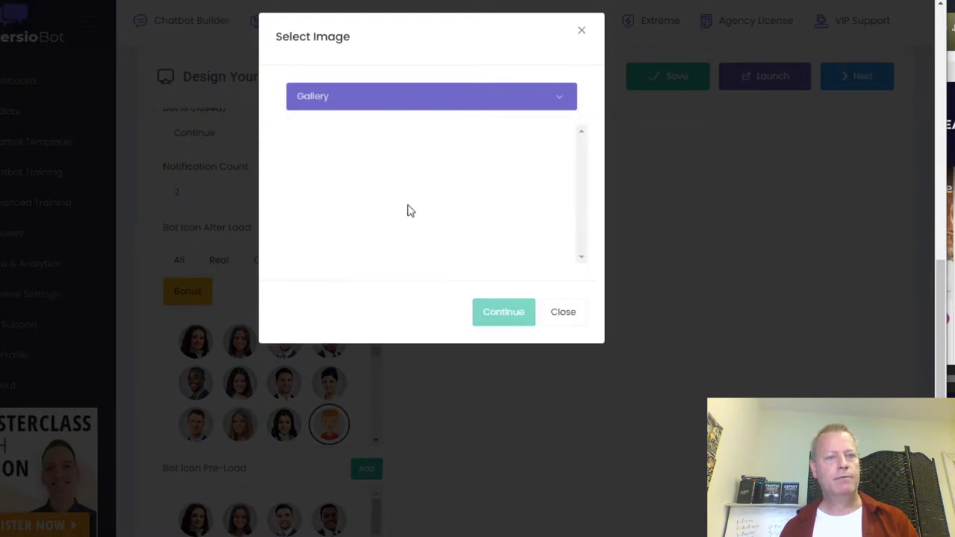
scroll(473, 246, down, 3)
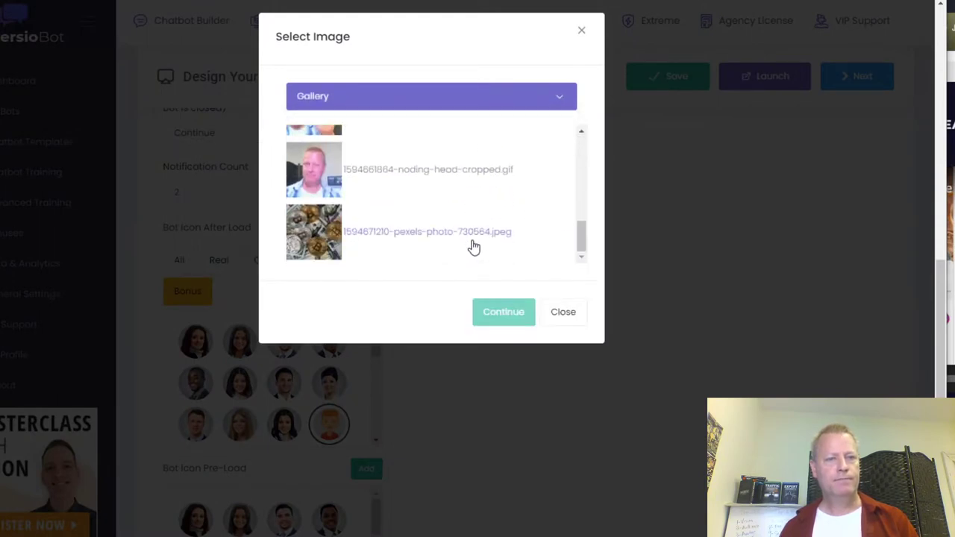
scroll(473, 246, up, 2)
scroll(473, 244, down, 2)
scroll(473, 244, up, 1)
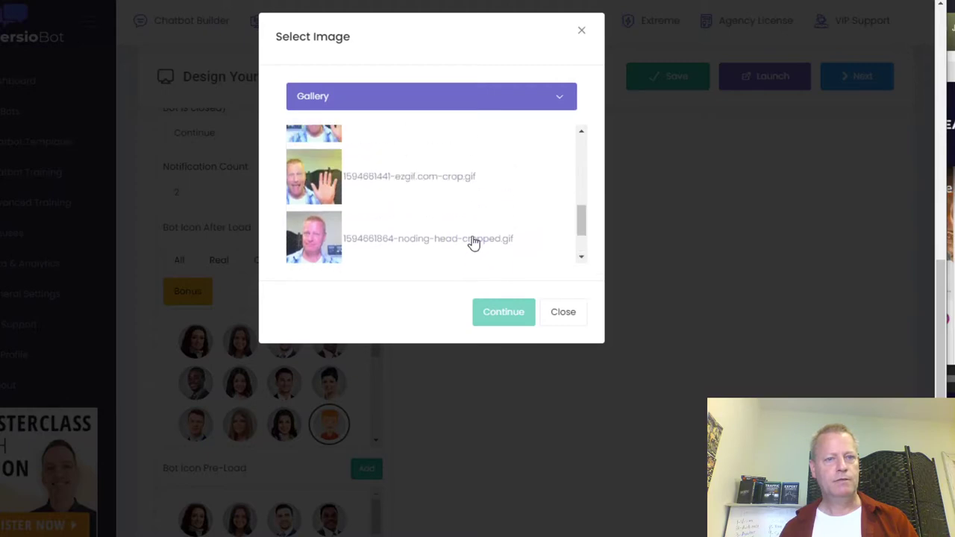
scroll(473, 245, up, 1)
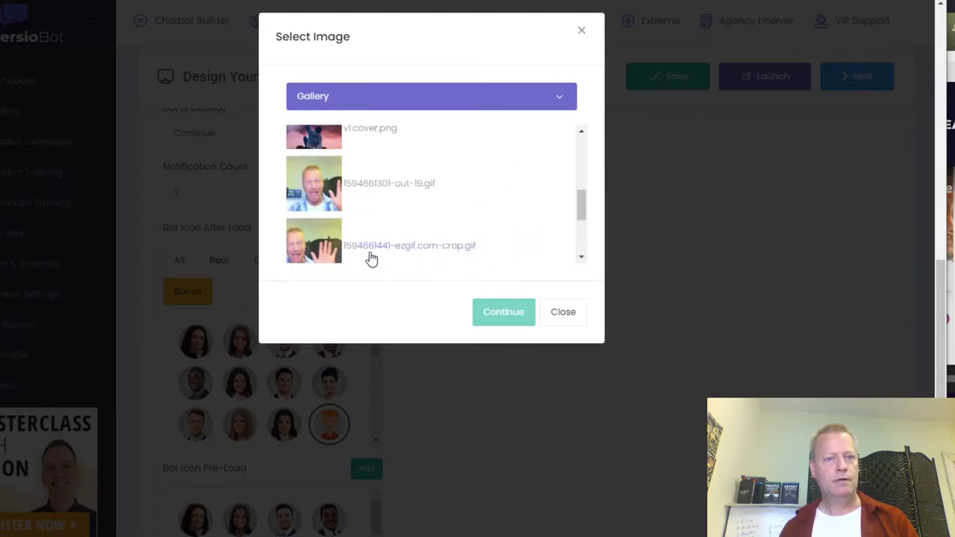
click(324, 253)
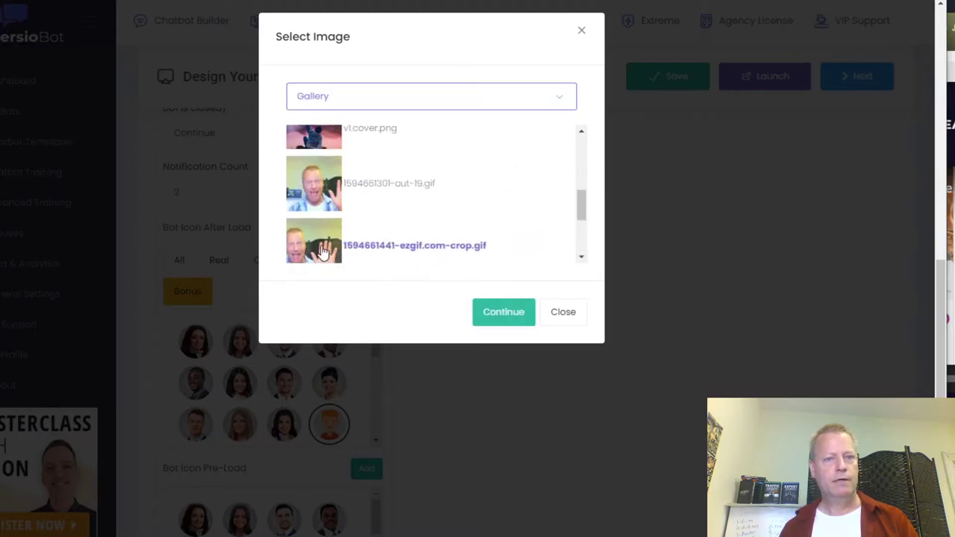
click(497, 308)
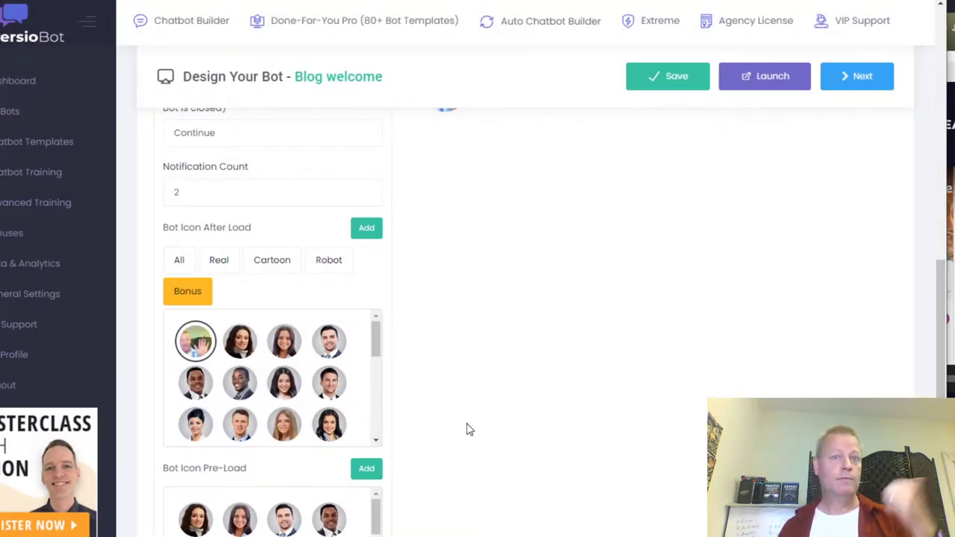
scroll(467, 429, down, 2)
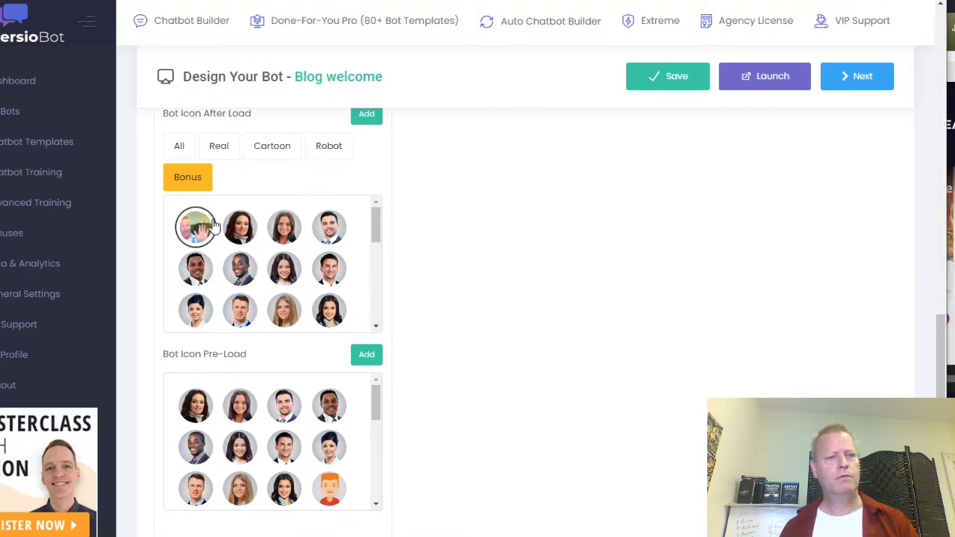
click(366, 356)
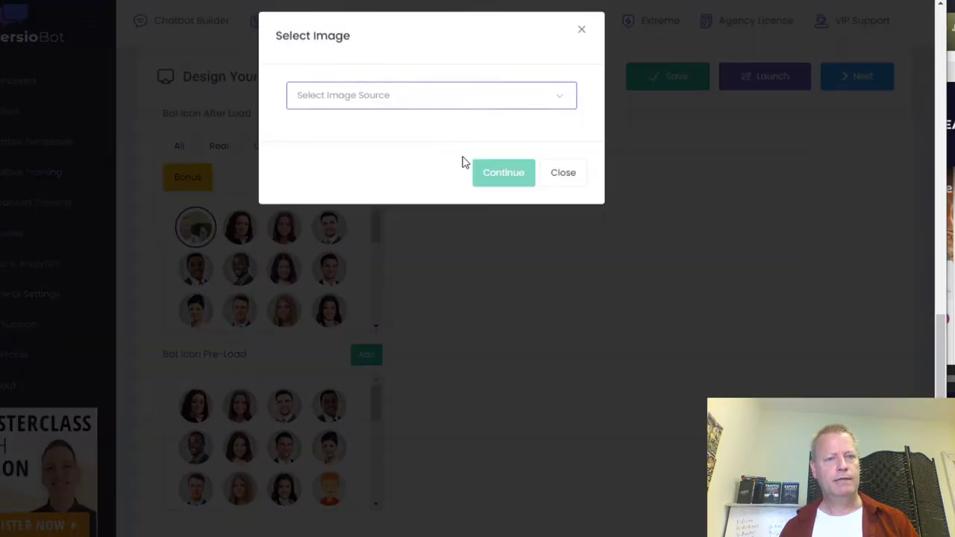
click(416, 103)
click(326, 203)
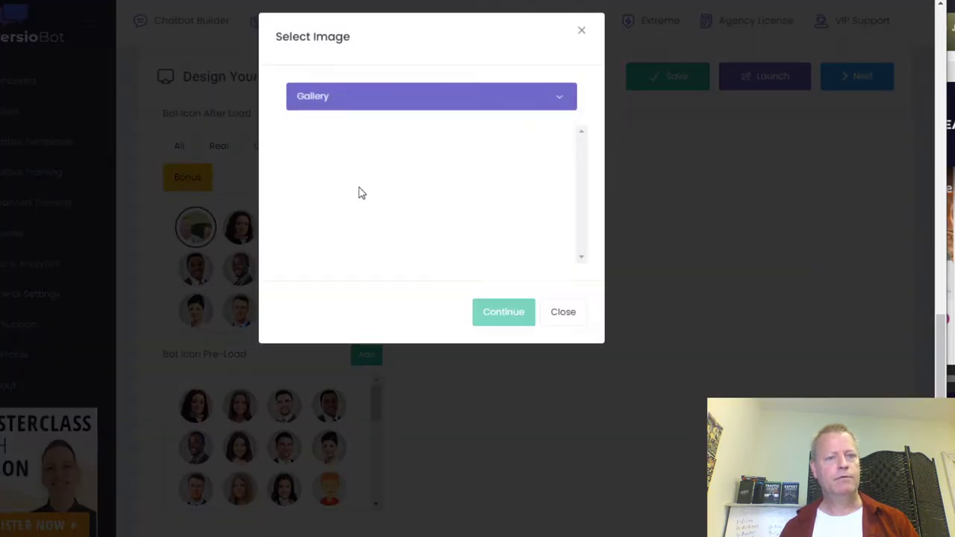
scroll(413, 236, down, 5)
scroll(412, 237, down, 2)
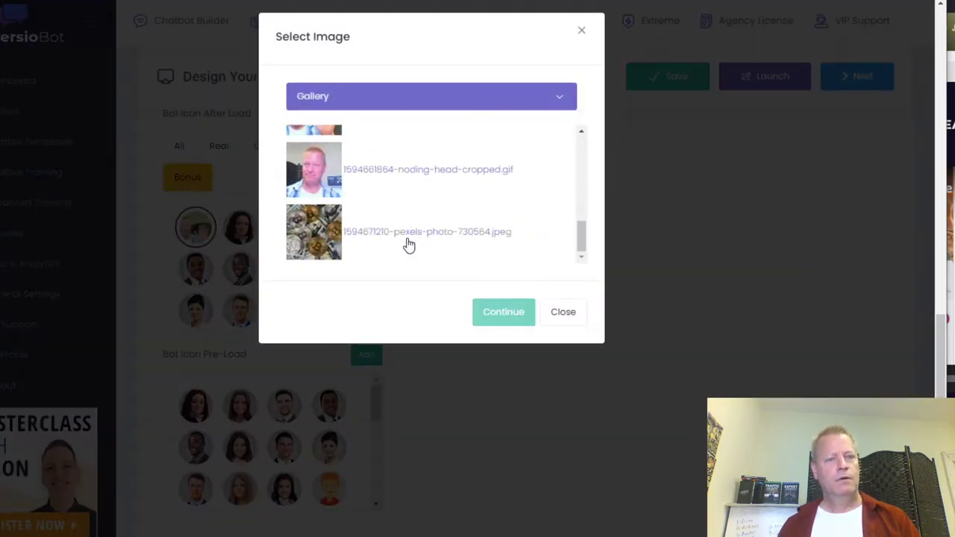
scroll(400, 235, up, 2)
click(321, 187)
click(515, 312)
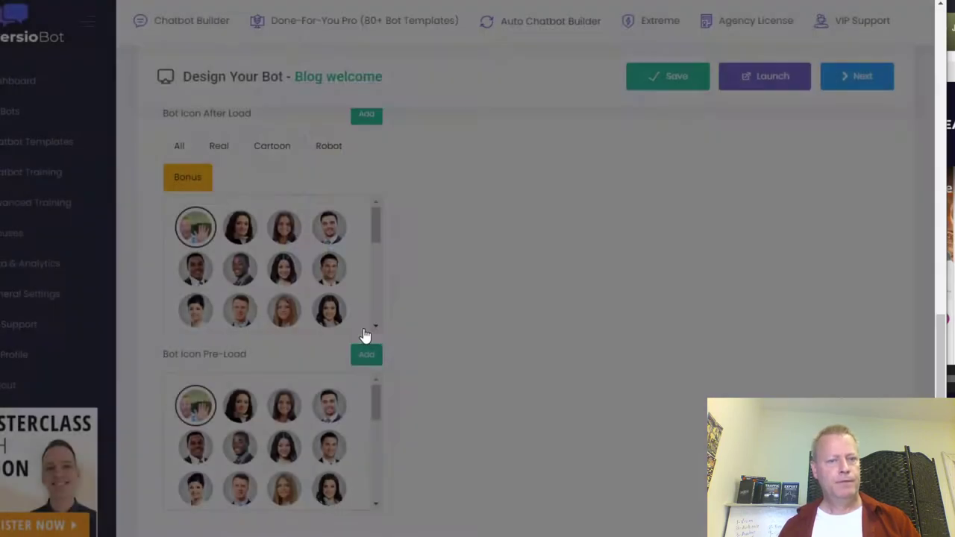
click(366, 115)
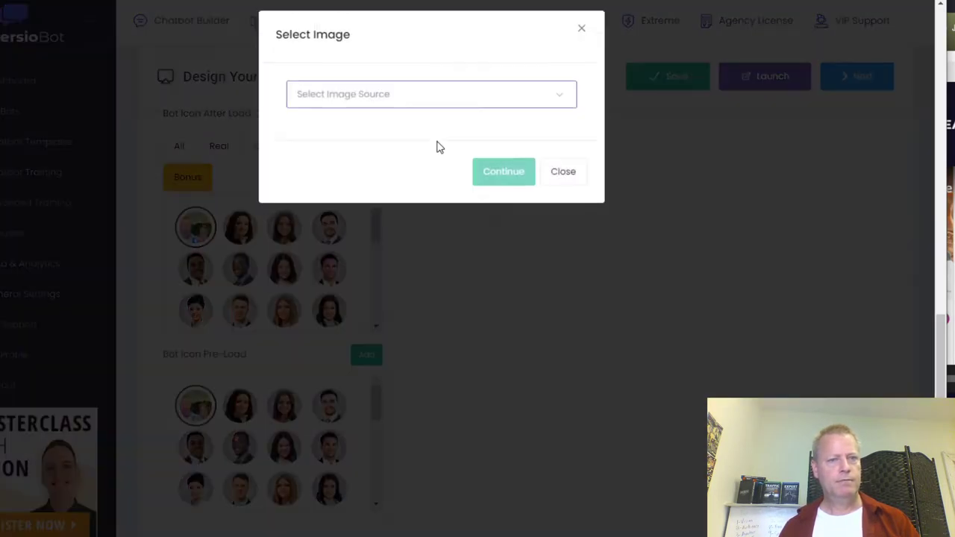
click(386, 99)
click(346, 202)
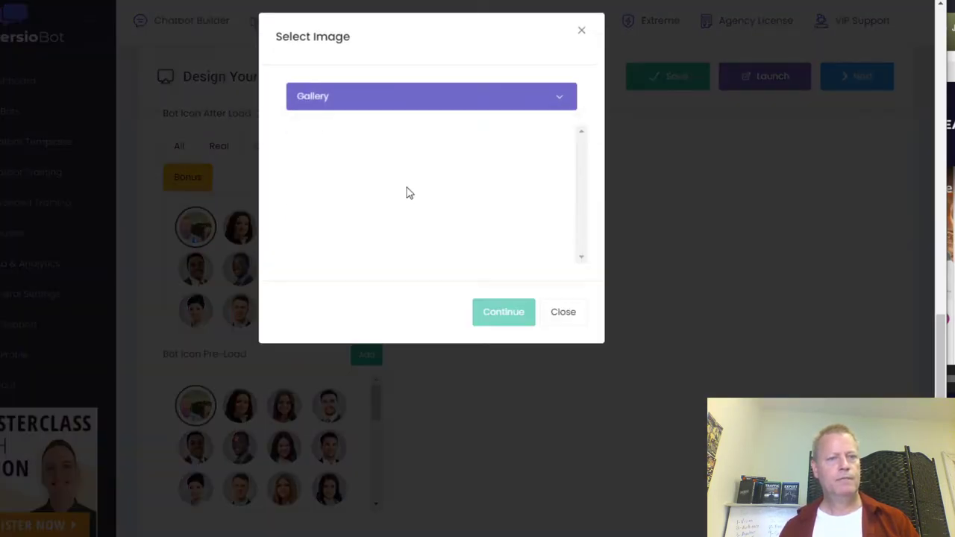
scroll(387, 224, down, 3)
scroll(387, 221, down, 1)
click(418, 170)
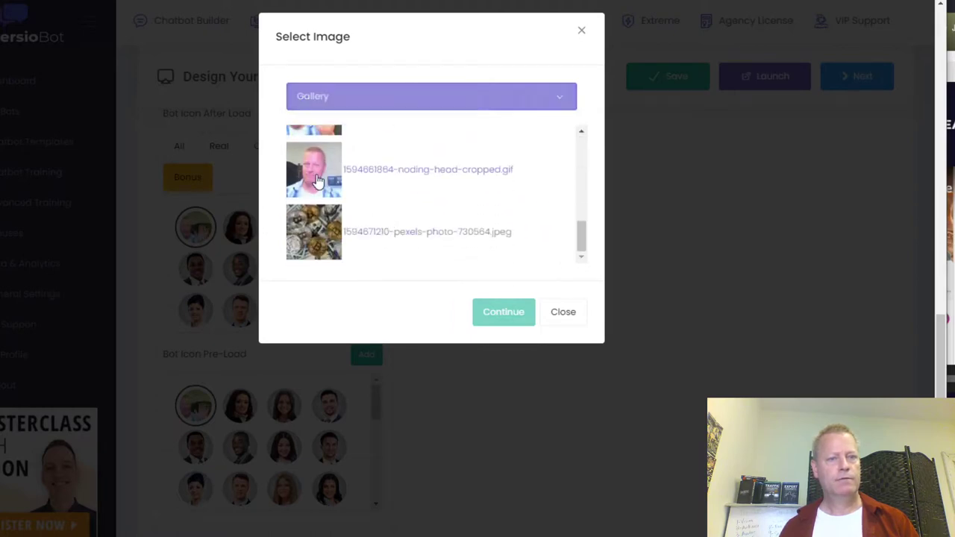
click(498, 313)
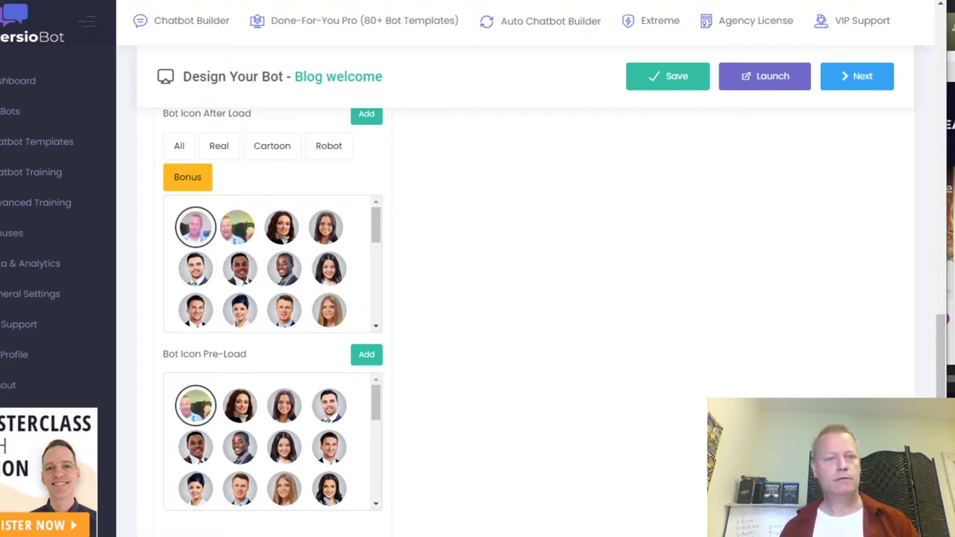
- Examine the chosen after-load and pre-load bot icons at enlarged size, and proceed to the bot's settings stage
key(ctrl+plus)
key(ctrl+plus)
key(ctrl+plus)
key(ctrl+plus)
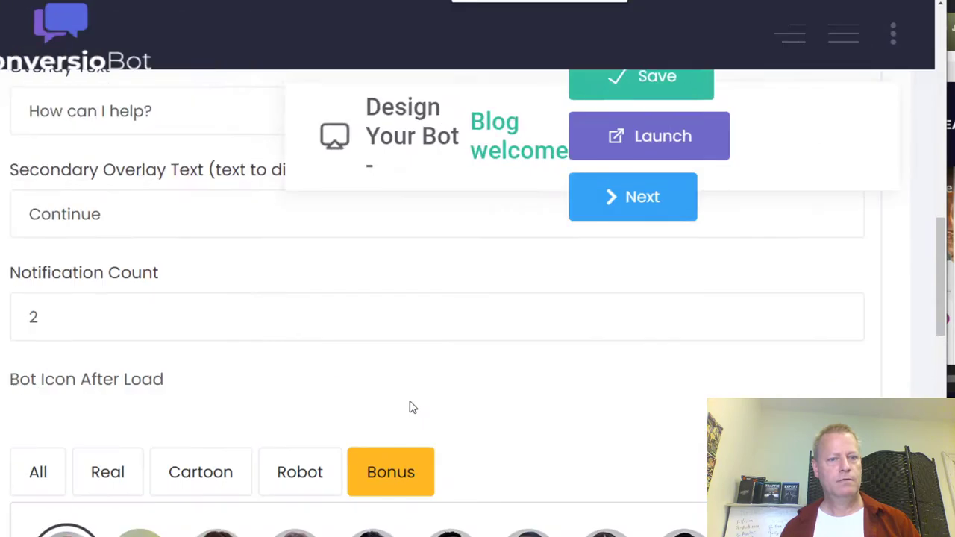
scroll(430, 418, down, 5)
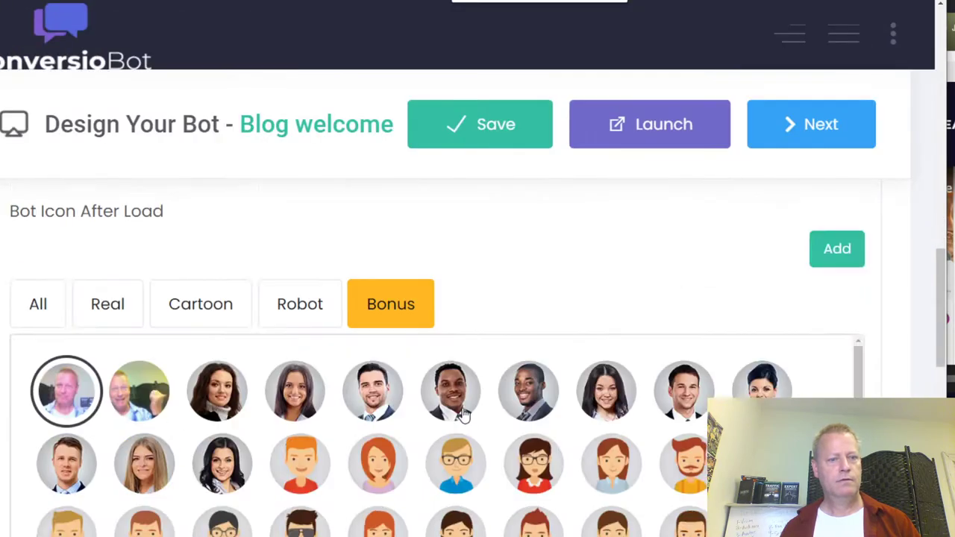
scroll(467, 415, up, 1)
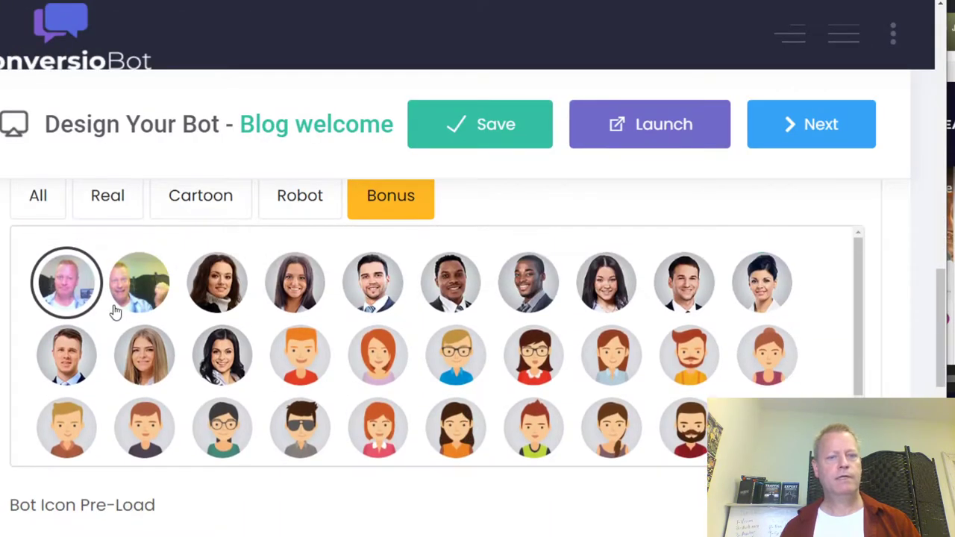
scroll(120, 228, down, 1)
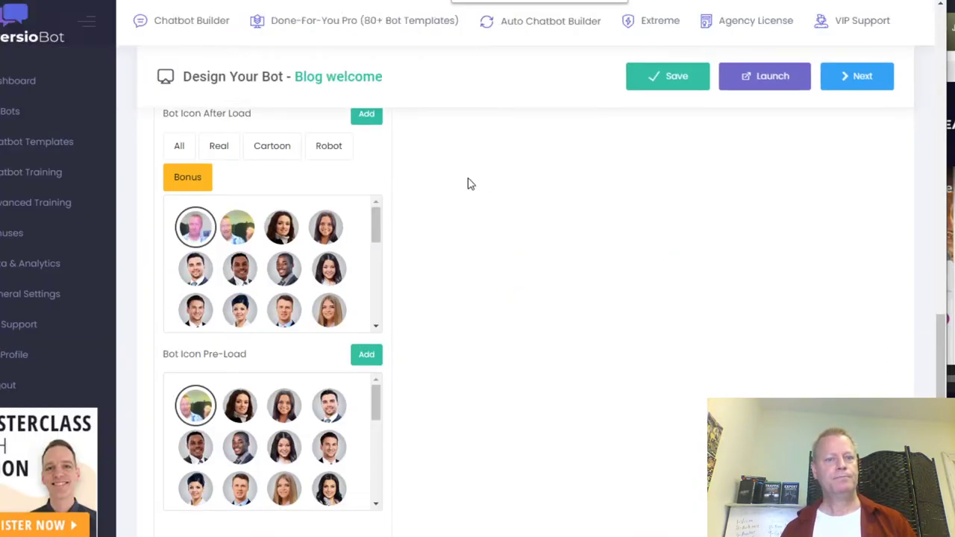
scroll(443, 236, down, 3)
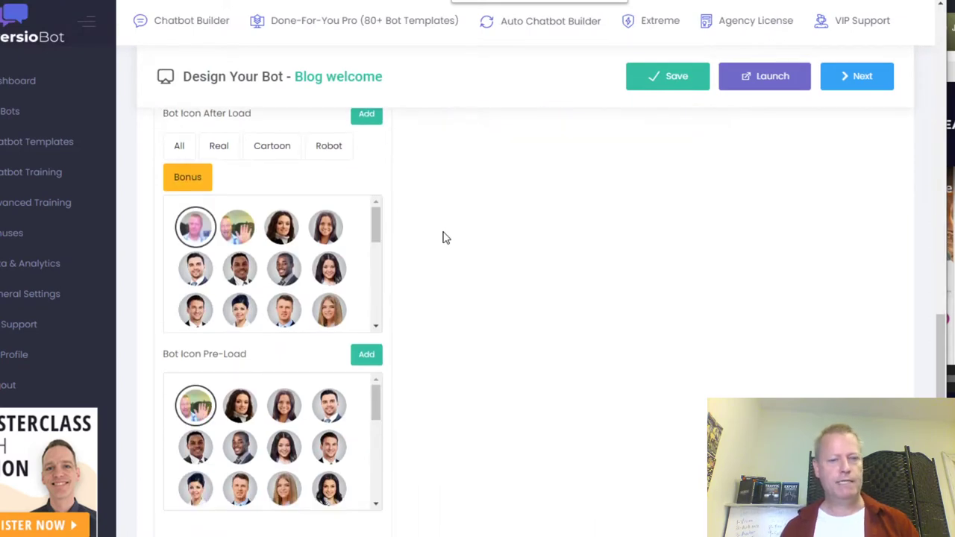
scroll(443, 236, up, 10)
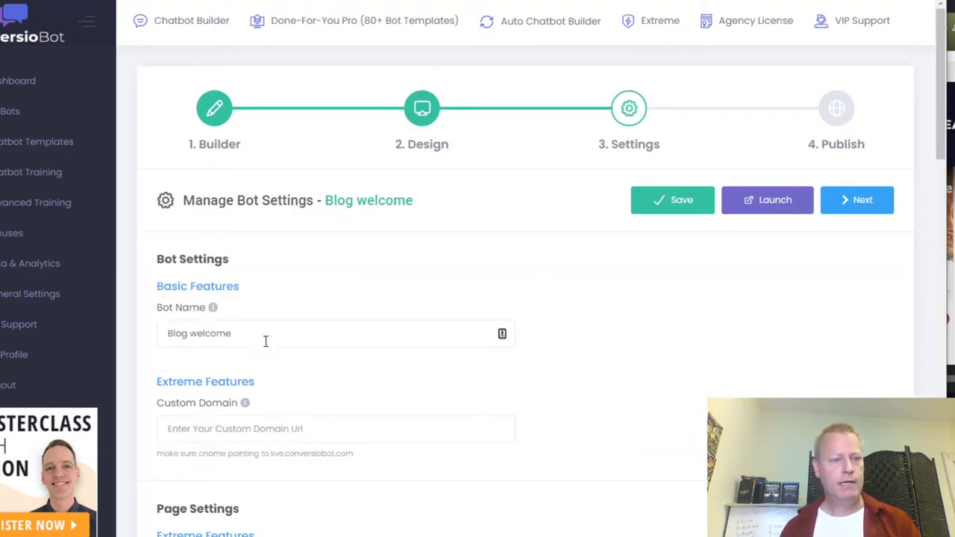
- Turn on the bot's sound, including sound on bot load, on initial message and on all messages
scroll(270, 336, down, 3)
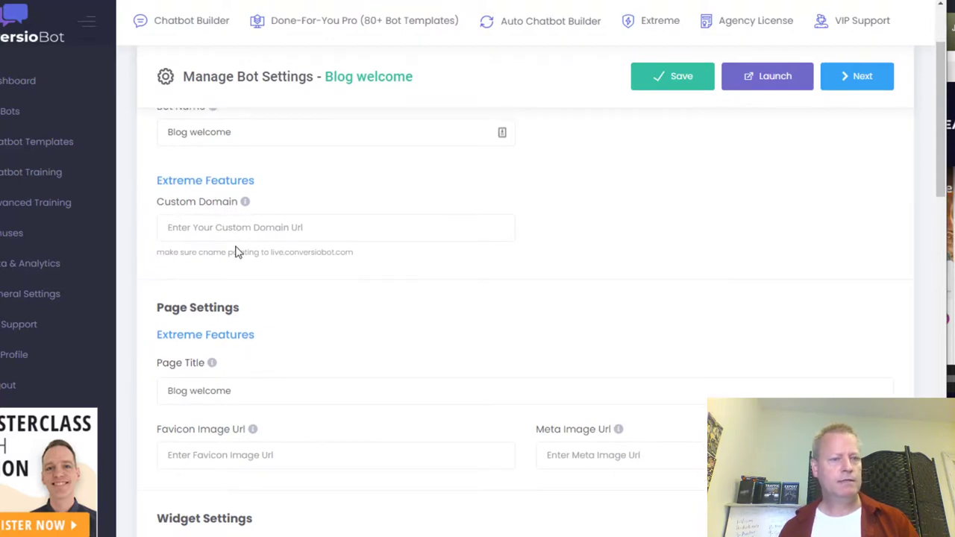
scroll(276, 377, down, 2)
scroll(339, 369, down, 2)
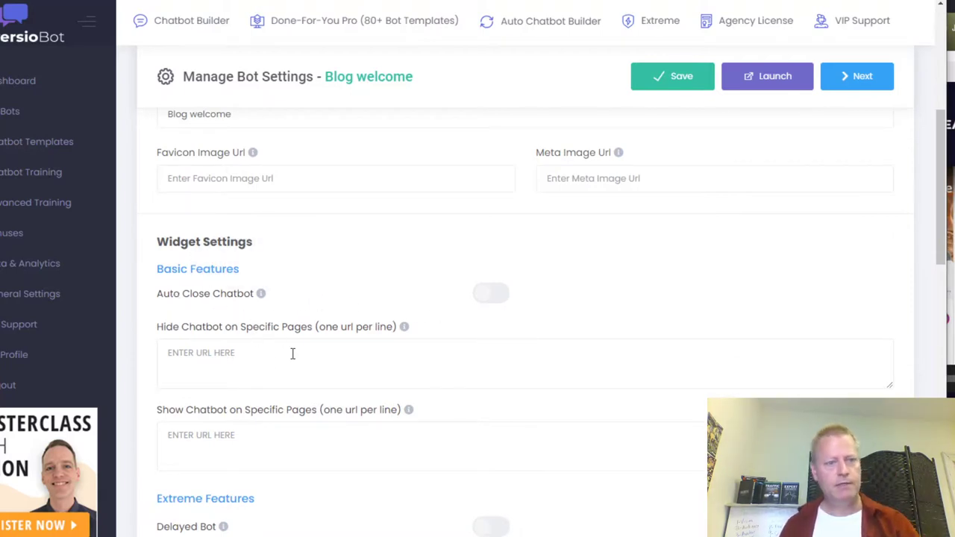
scroll(292, 353, down, 2)
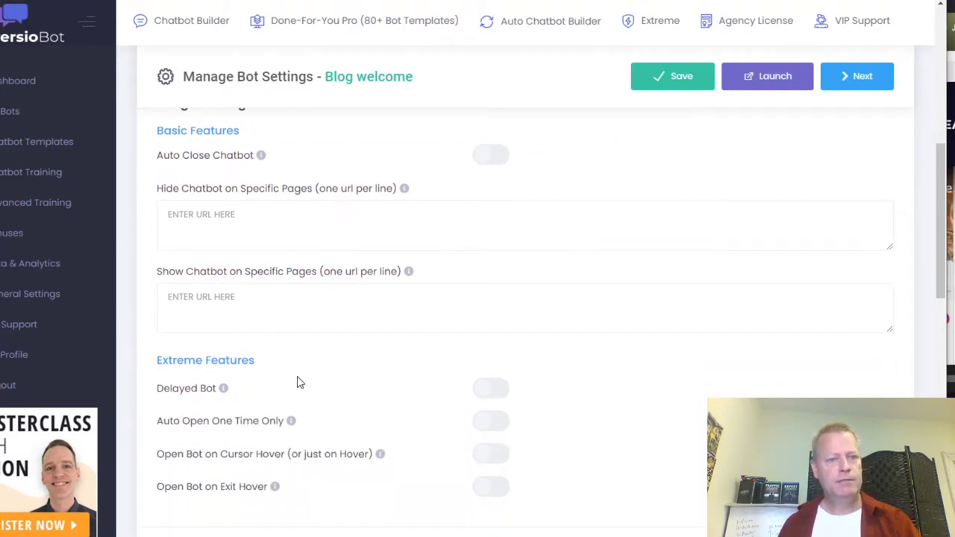
scroll(346, 387, down, 2)
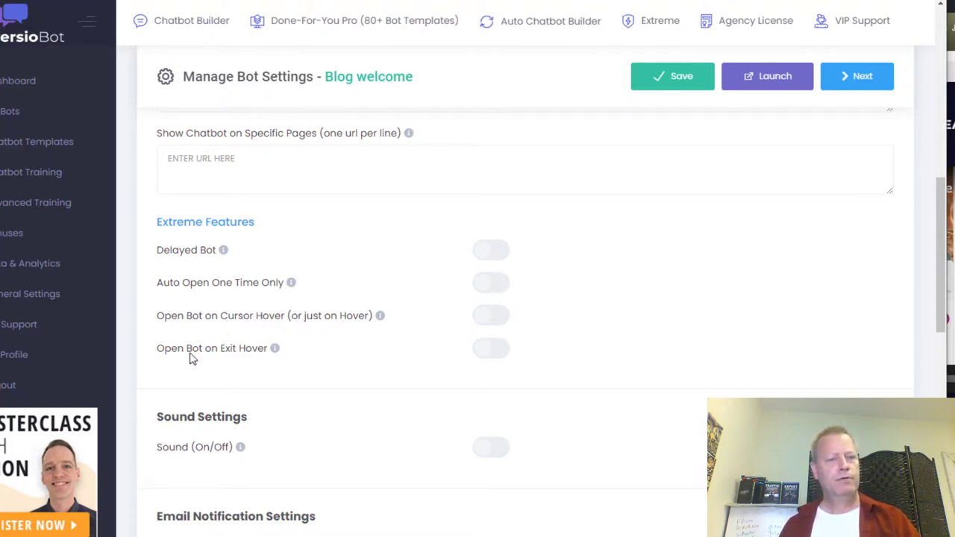
scroll(340, 433, down, 2)
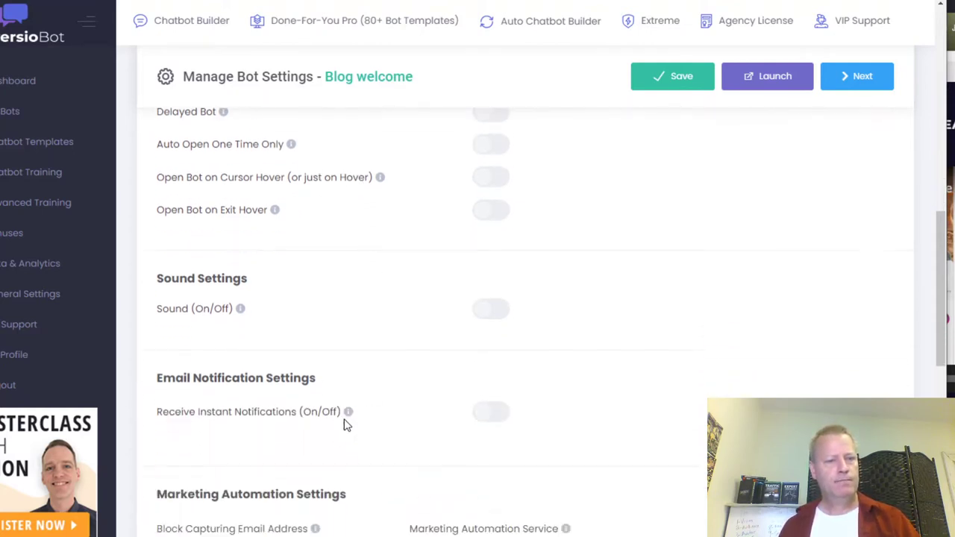
click(497, 314)
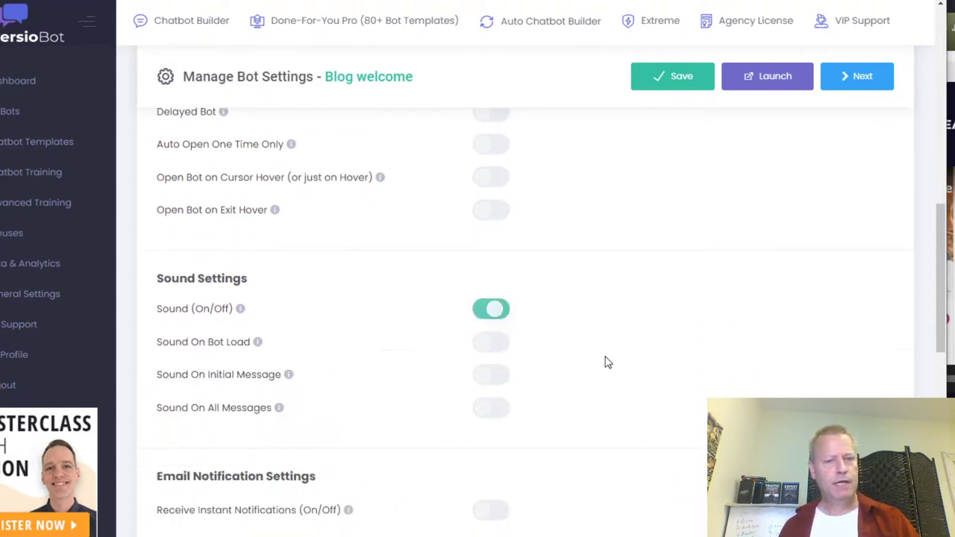
click(481, 343)
click(492, 376)
click(497, 409)
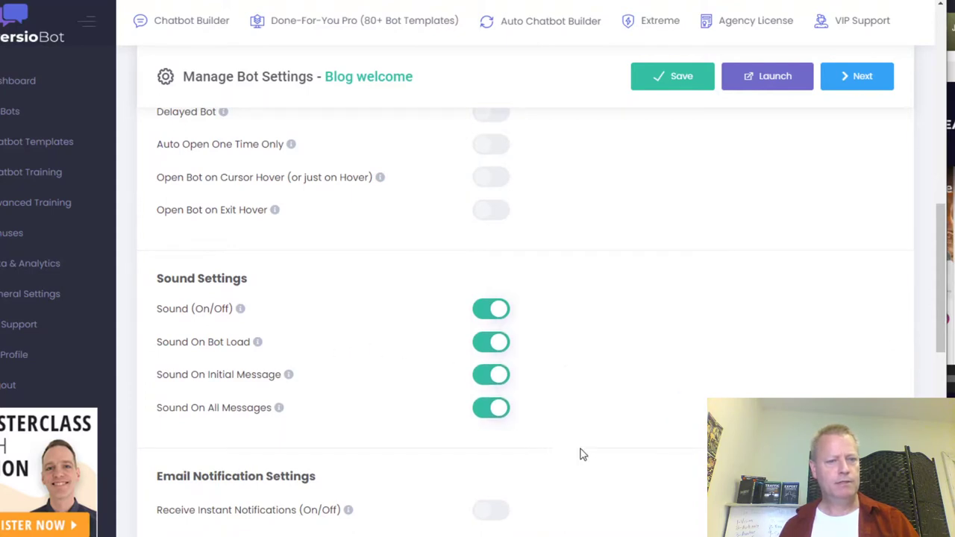
scroll(455, 414, down, 2)
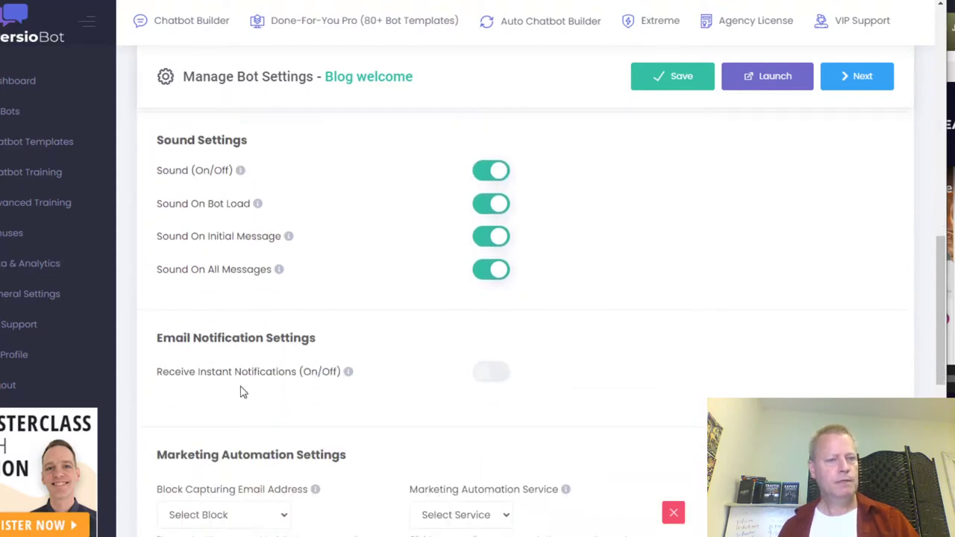
click(486, 383)
scroll(648, 378, down, 3)
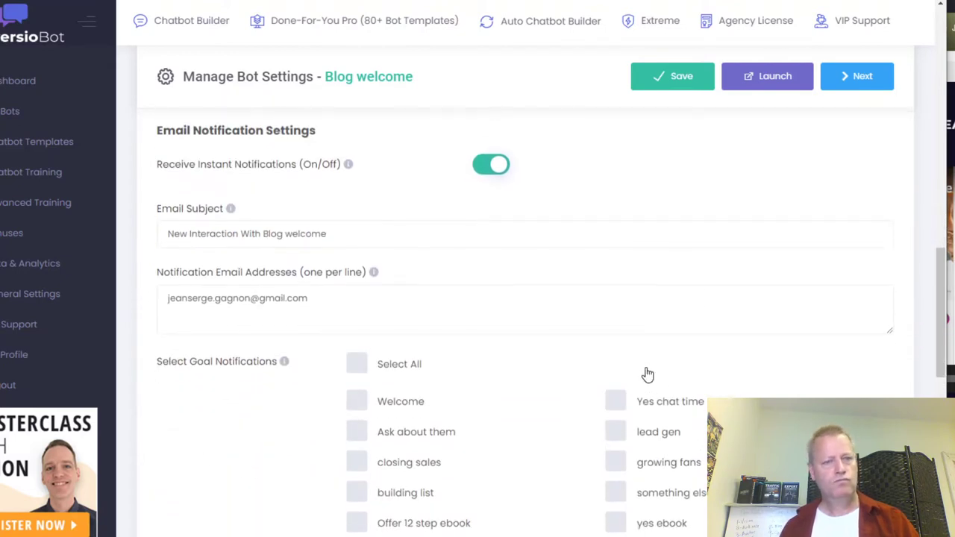
click(494, 164)
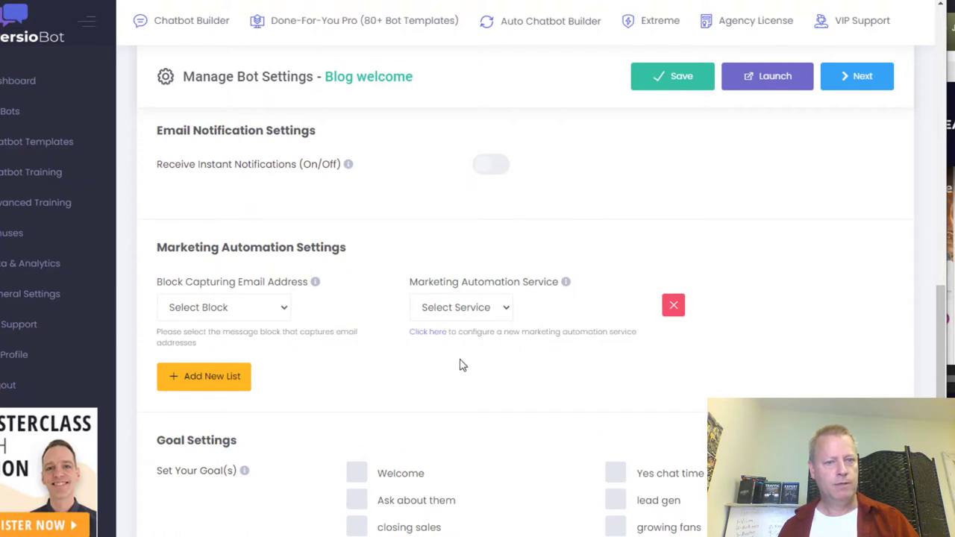
- Connect the "no to ebook" email-capturing block to the Aweber list Introduction in the marketing automation settings
click(281, 313)
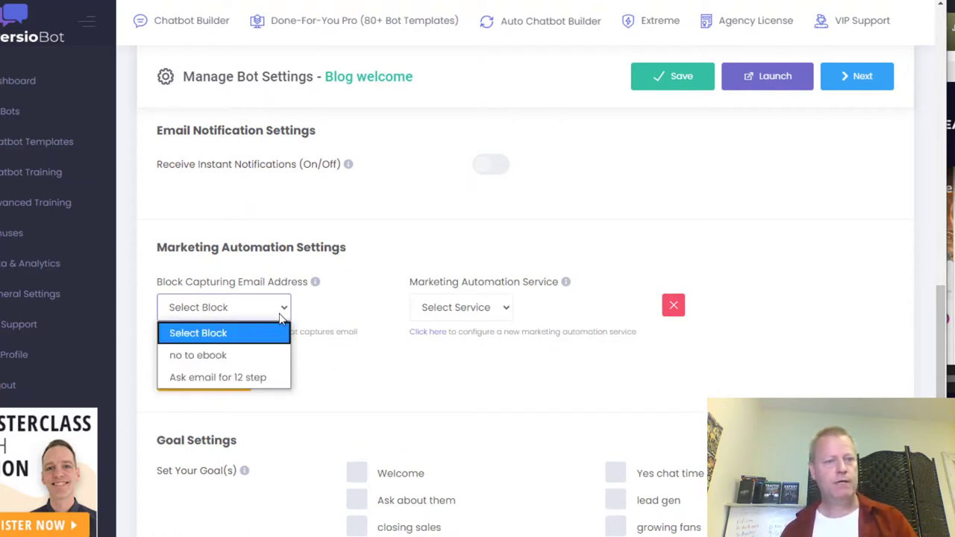
click(213, 355)
click(451, 311)
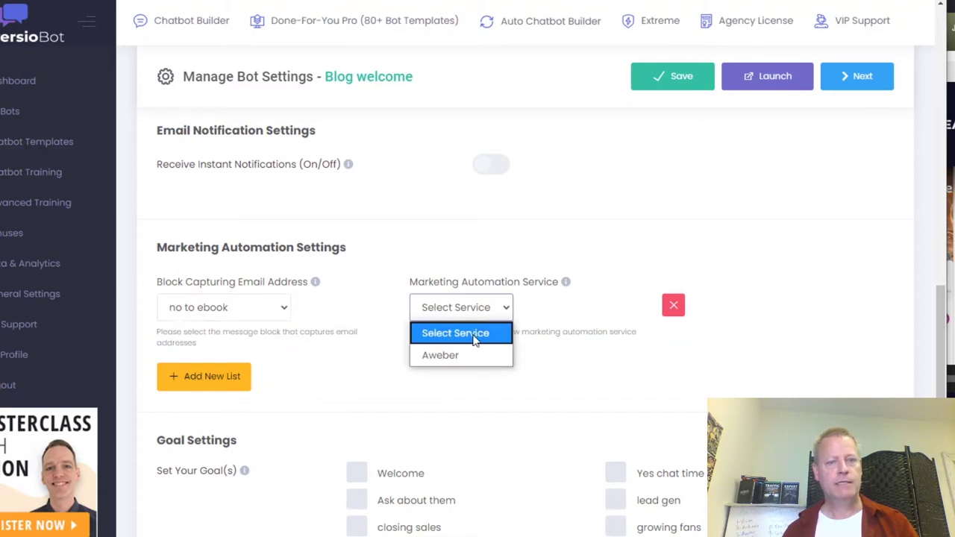
click(464, 355)
click(721, 313)
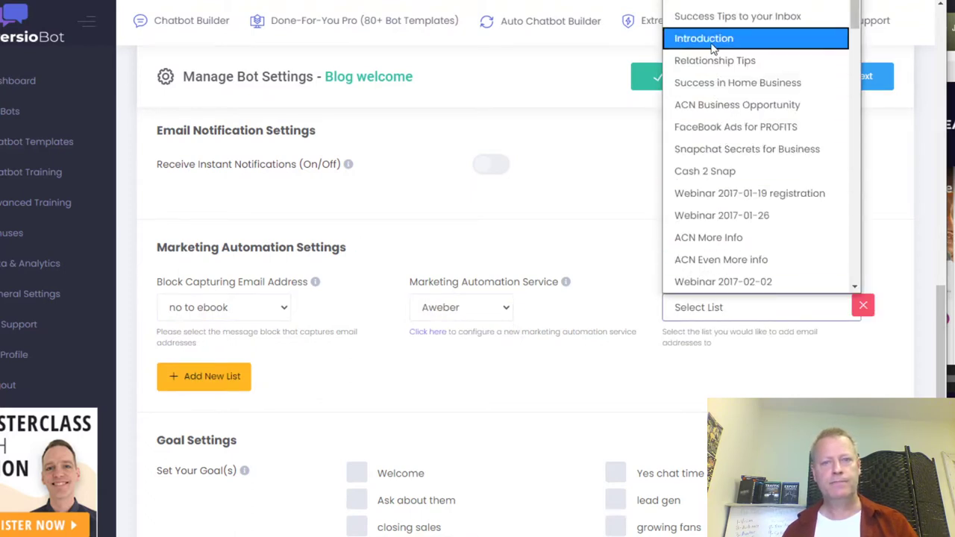
click(712, 39)
- Add a second marketing automation entry connecting the "Ask email for 12 step" block to the Aweber list "12 Steps to Your Online Success"
click(226, 382)
click(264, 401)
click(234, 472)
click(464, 407)
click(461, 447)
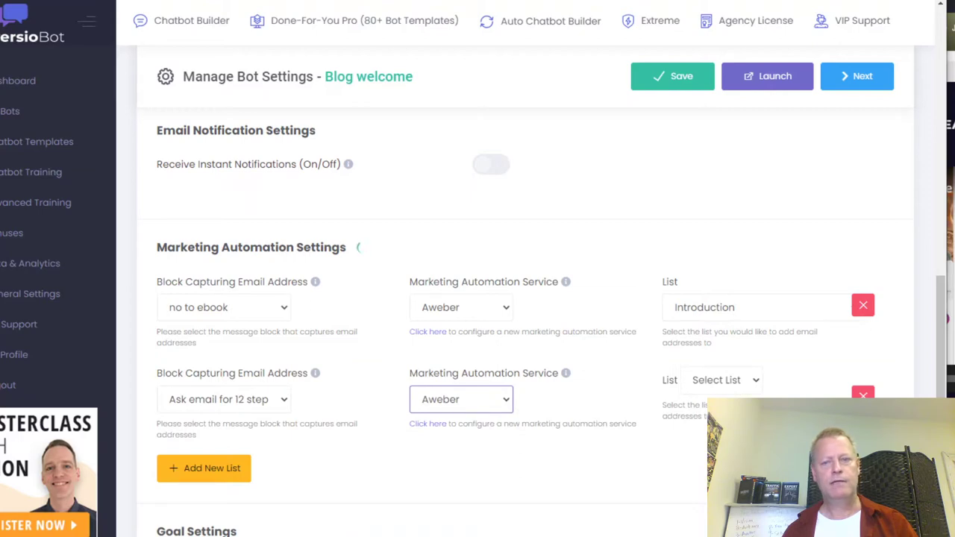
click(697, 399)
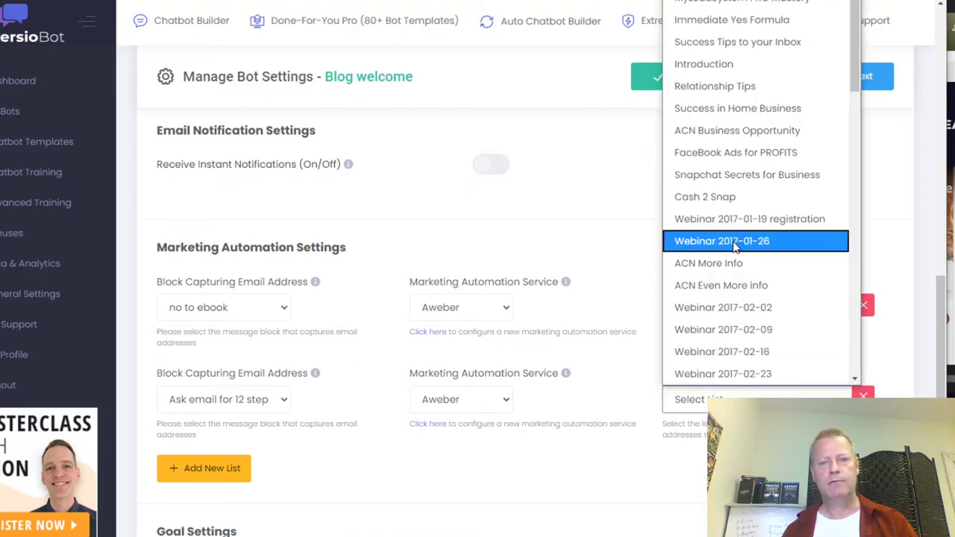
scroll(746, 314, down, 5)
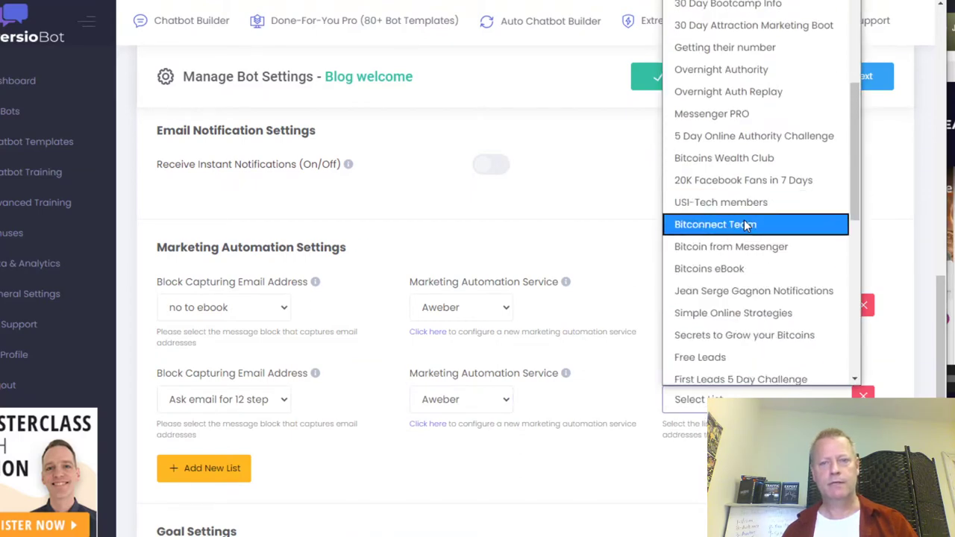
scroll(750, 283, down, 10)
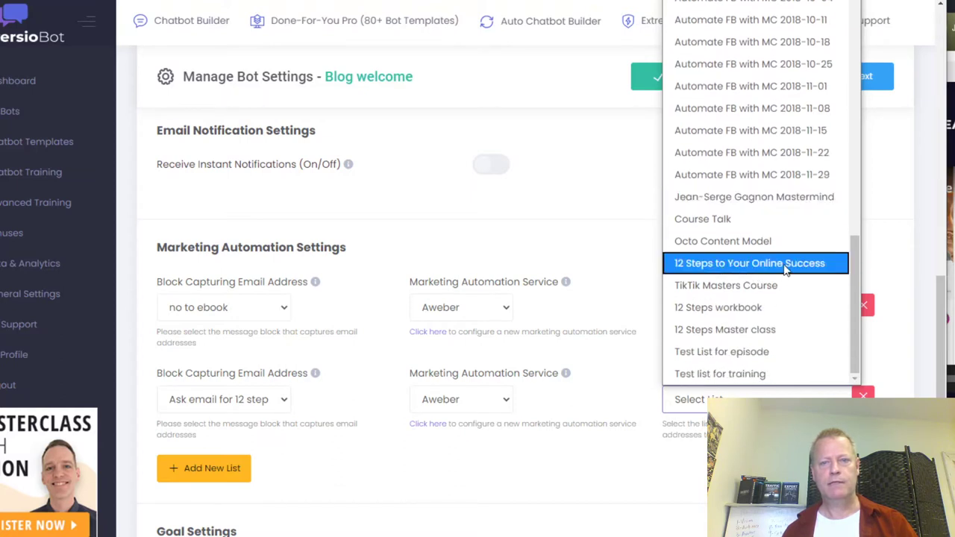
click(761, 263)
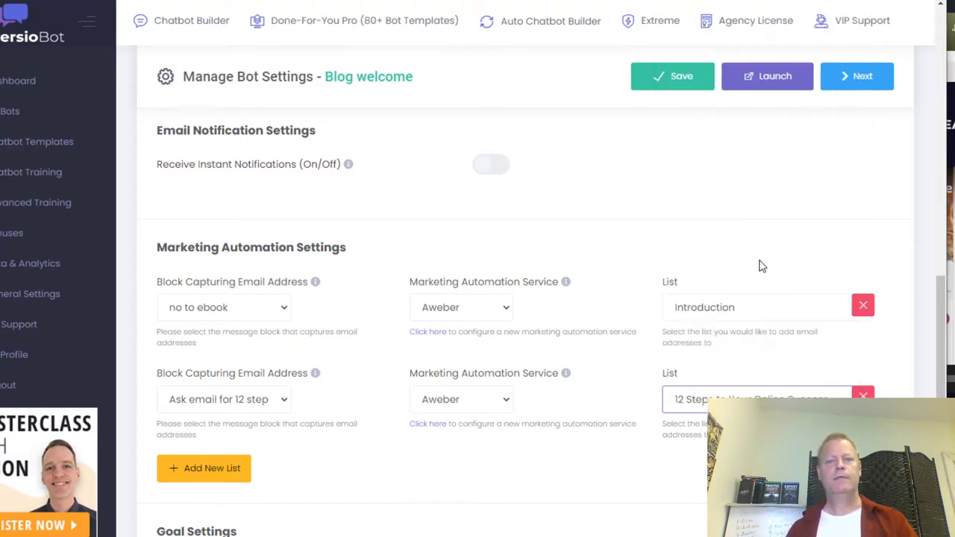
- Save the bot's settings, launch the bot and proceed to its publish stage
click(688, 85)
scroll(738, 232, up, 5)
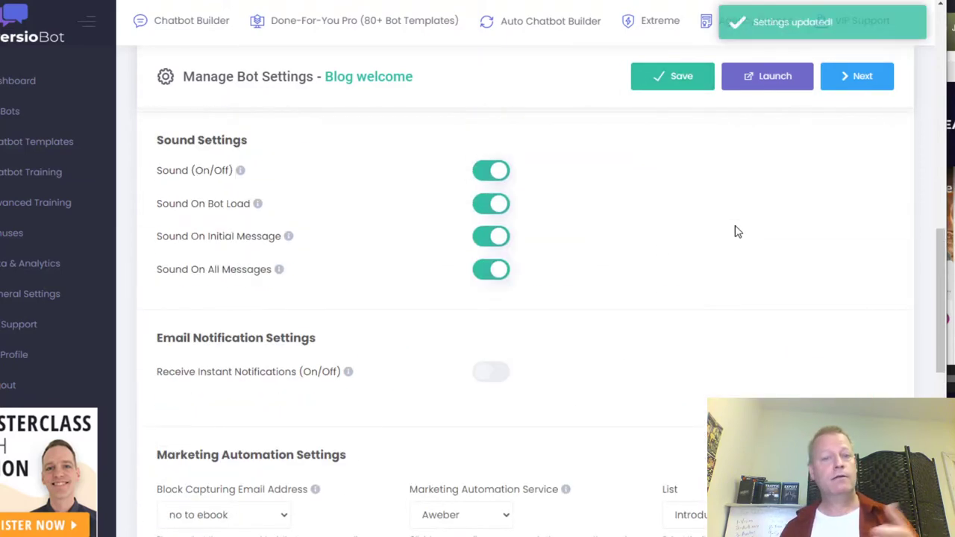
scroll(737, 232, up, 5)
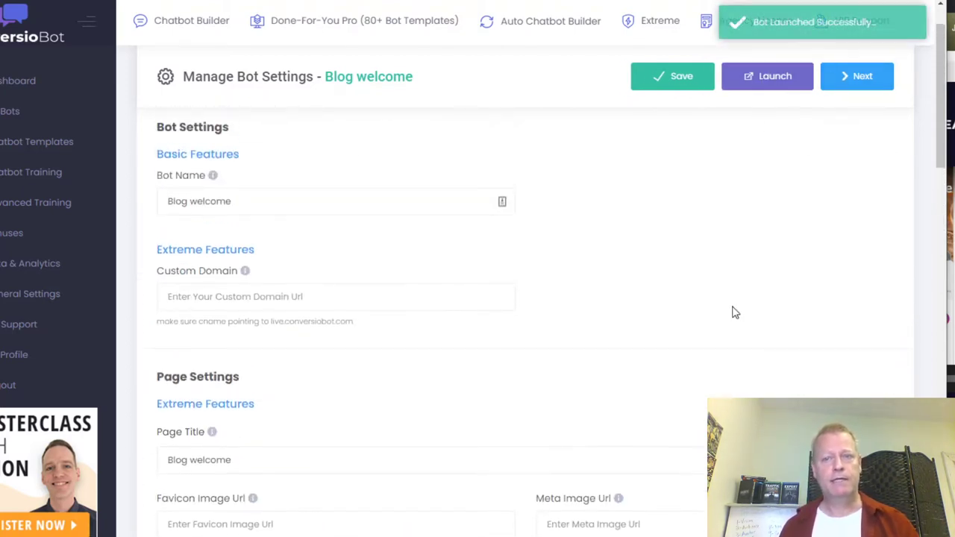
scroll(498, 326, down, 5)
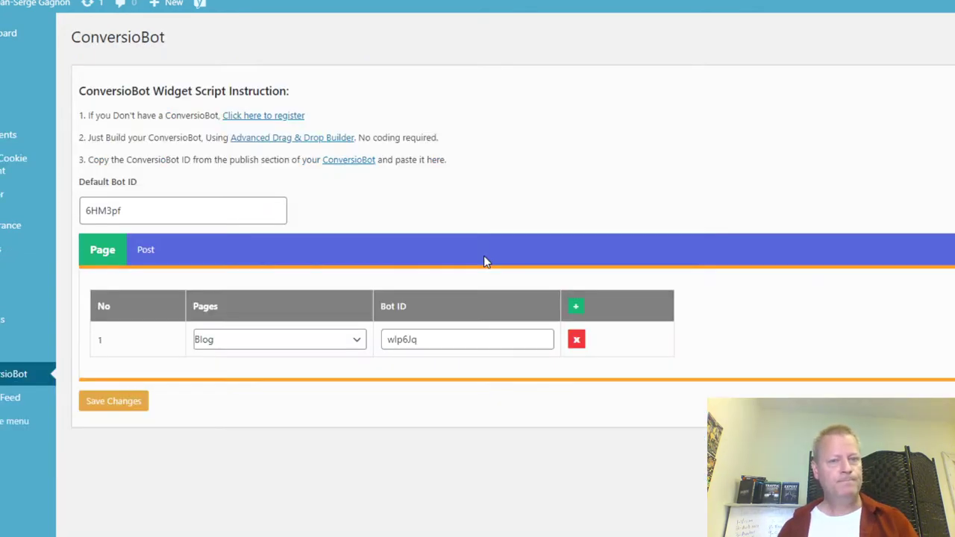
- Copy the Blog welcome bot's ID, set it as the default bot ID m7Eb0z in the WordPress plugin settings, and save the changes
double_click(100, 210)
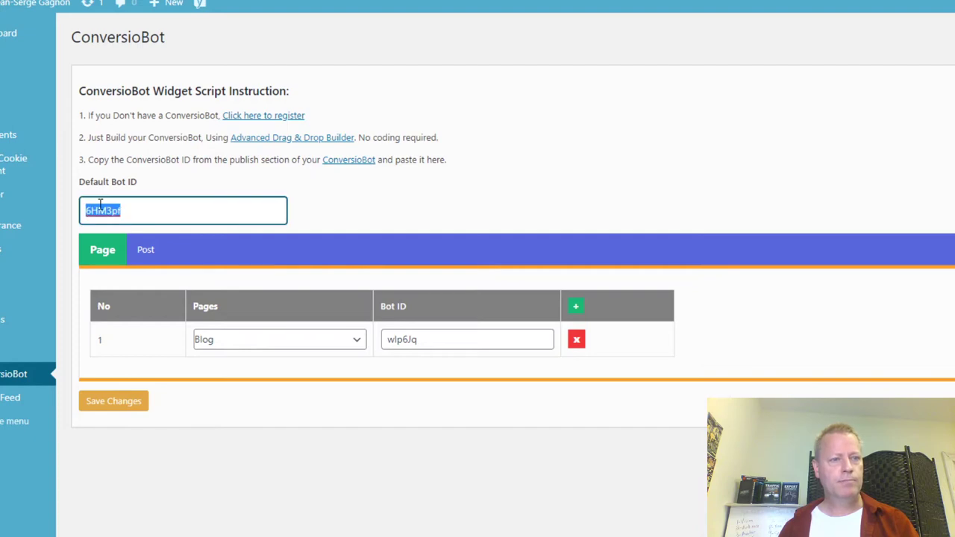
key(alt+Tab)
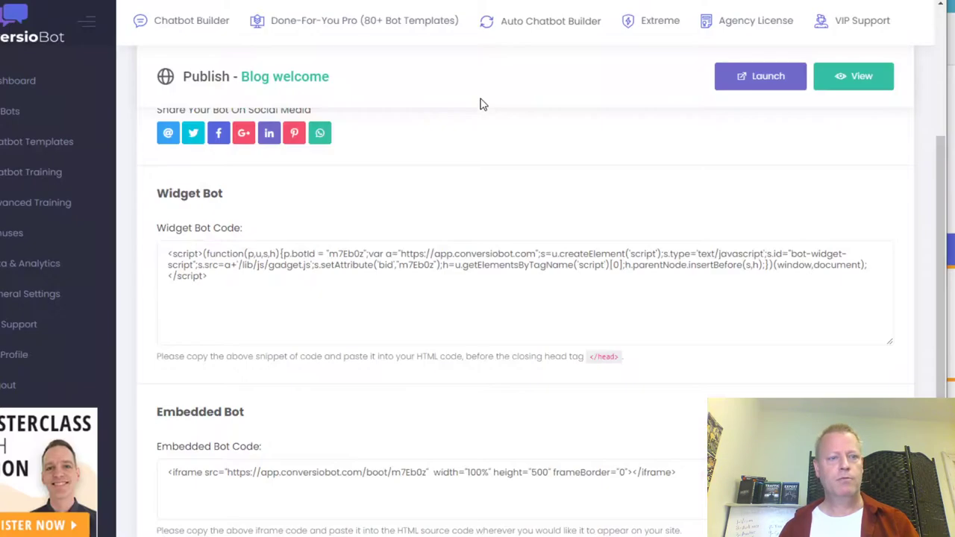
scroll(337, 331, down, 5)
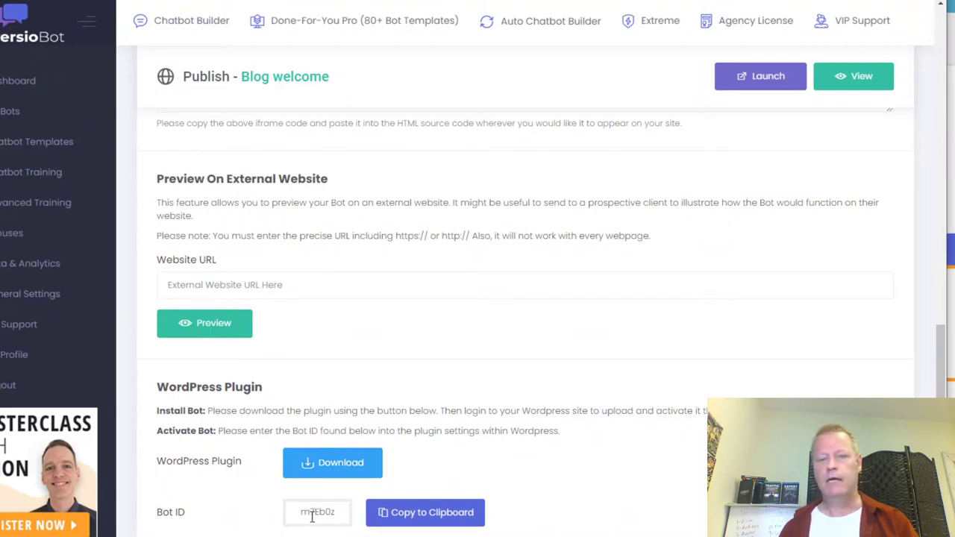
click(412, 519)
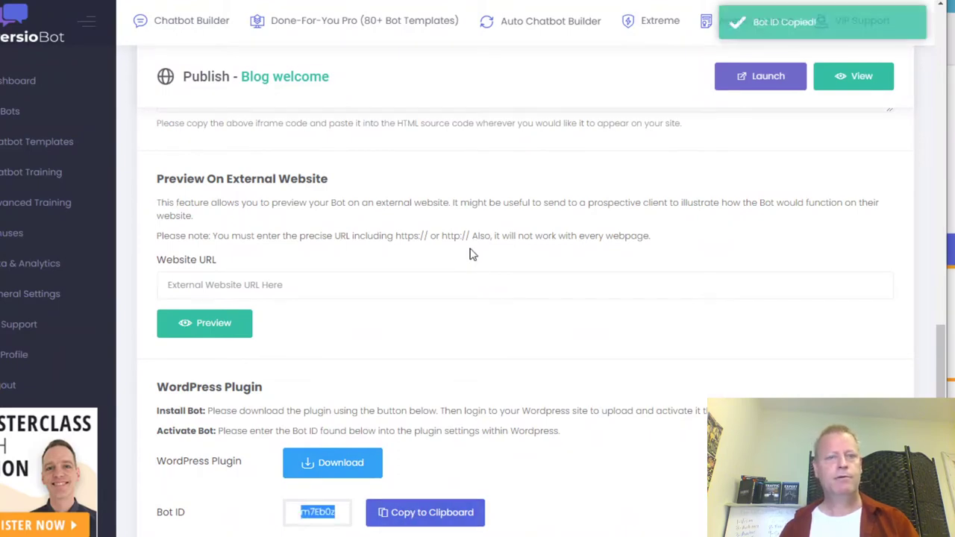
key(alt+Tab)
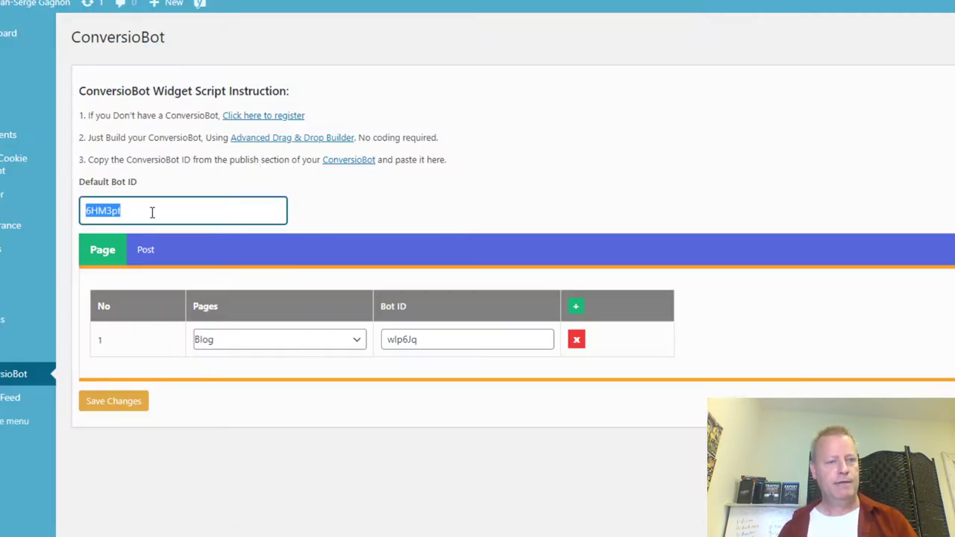
key(ctrl+v)
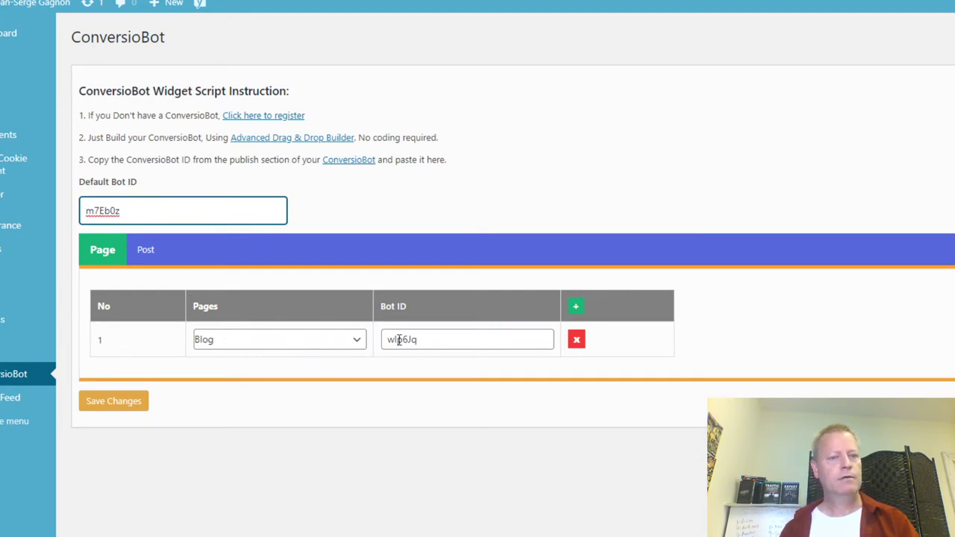
click(137, 406)
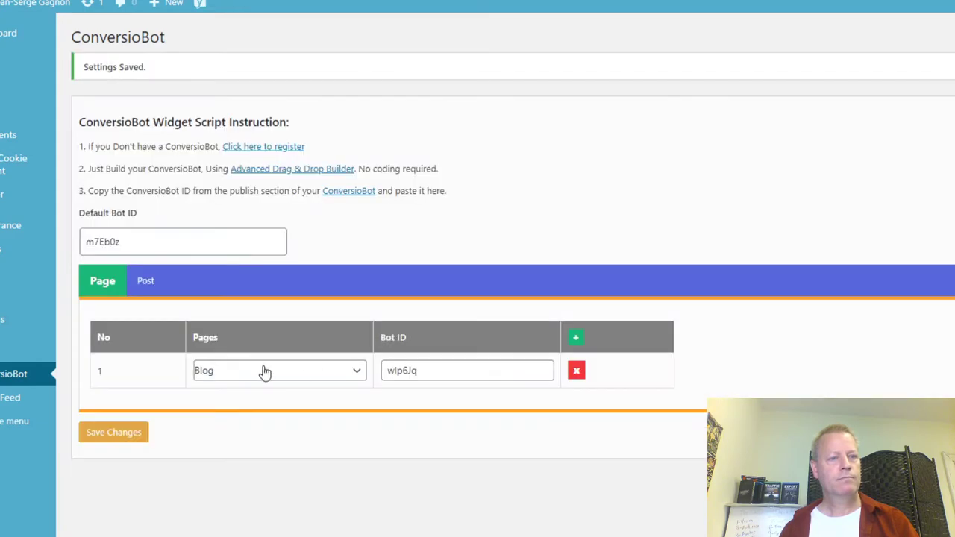
- Clear the Blog page's separate bot assignment by resetting its page to Select and emptying its bot ID, and save the changes
click(353, 373)
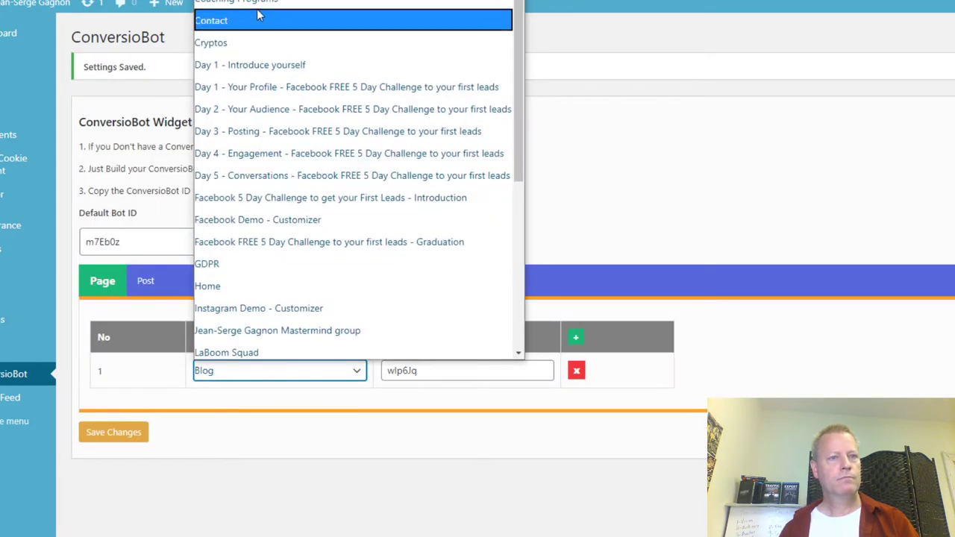
click(367, 477)
click(127, 435)
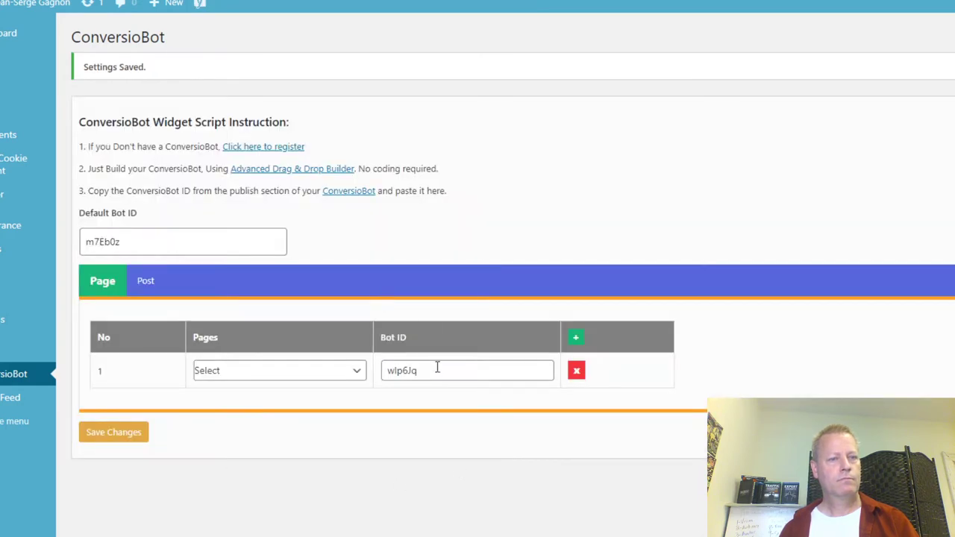
drag(438, 368, 363, 377)
key(BackSpace)
click(127, 438)
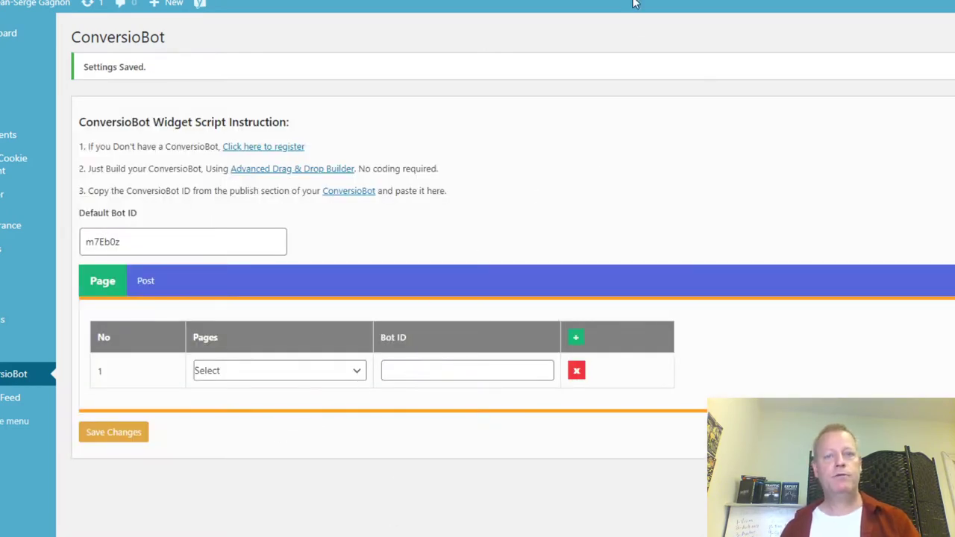
- Reload the blog website to check for the chatbot, and return to the launch section of the bot's publish page in ConversioBot
key(ctrl+Tab)
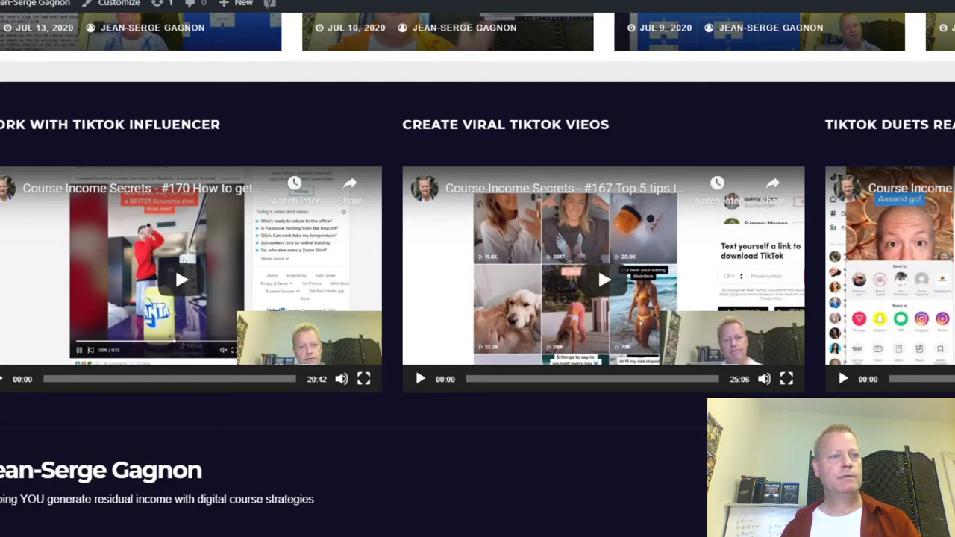
key(F5)
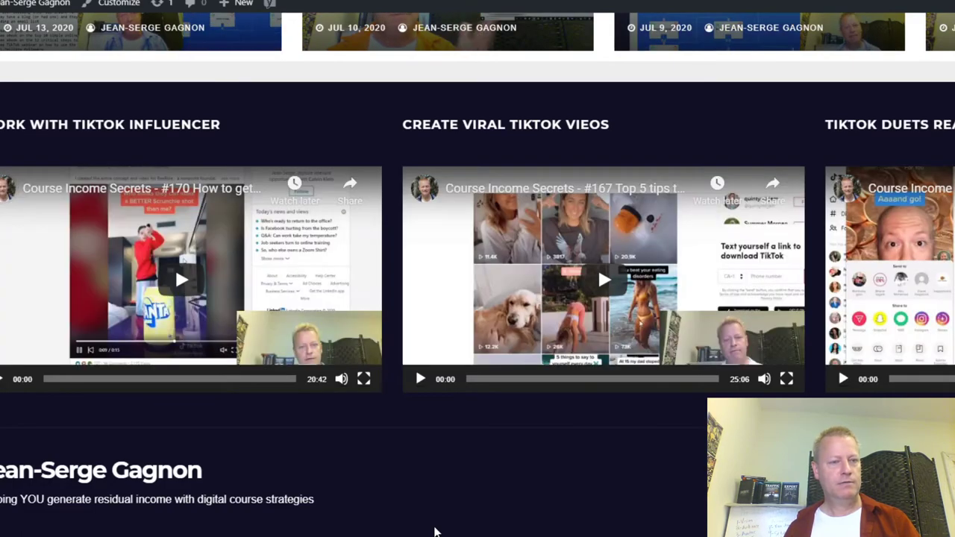
key(alt+Tab)
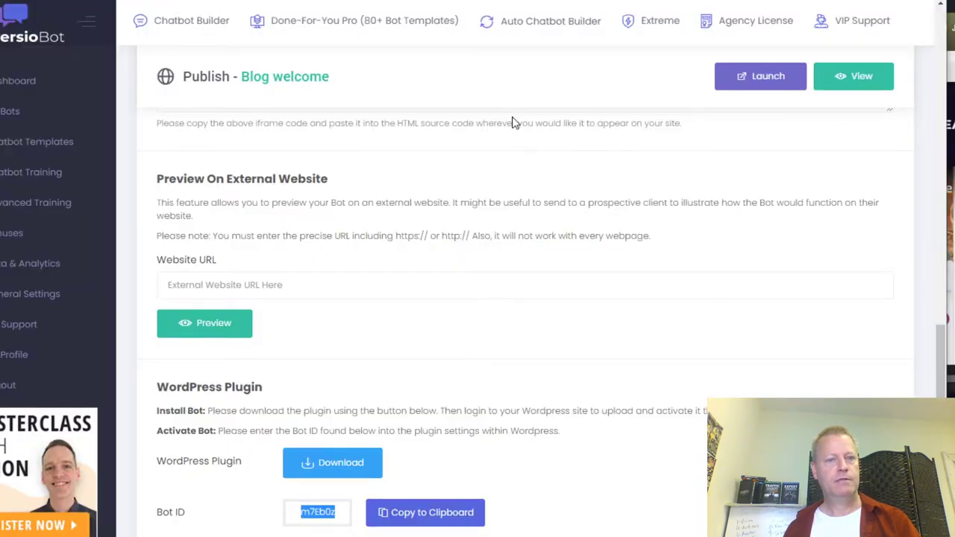
scroll(552, 150, up, 4)
scroll(585, 165, up, 6)
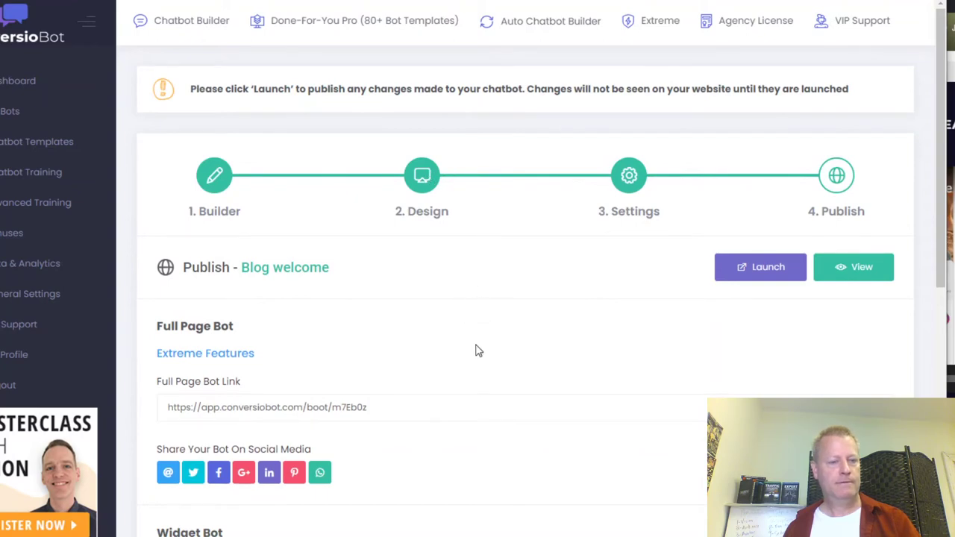
- Go back to the bot's design stage and set the Bot Icon After Load to the man's headshot from the image gallery
scroll(454, 348, down, 3)
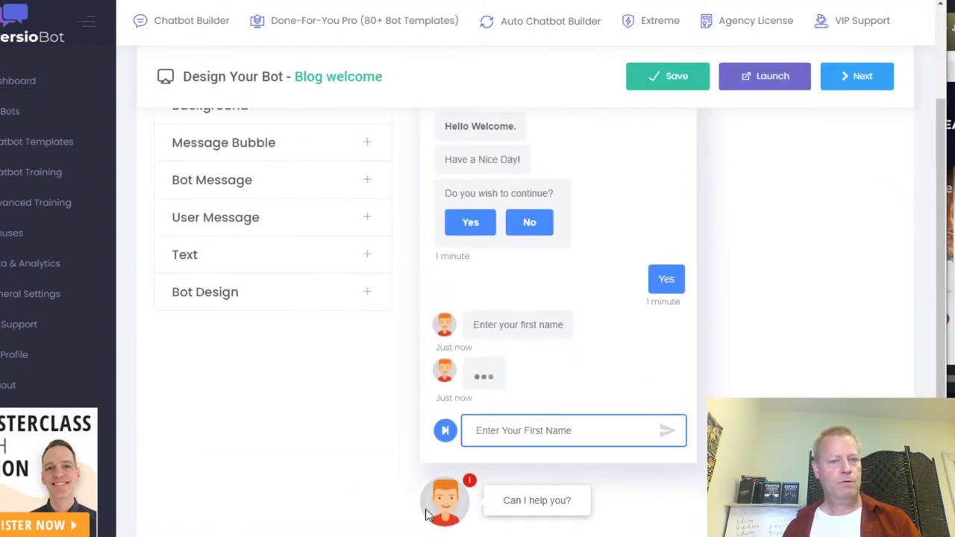
click(246, 302)
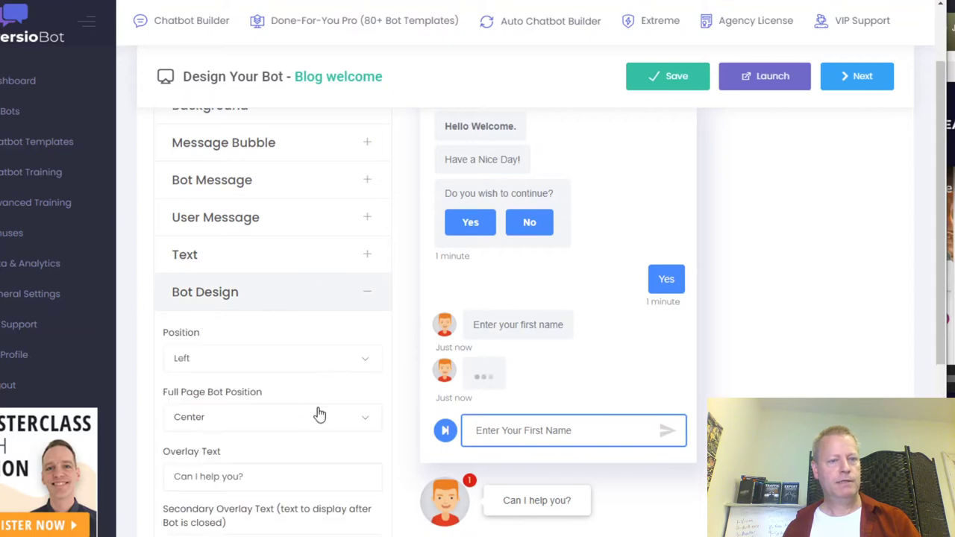
scroll(321, 414, down, 5)
scroll(321, 414, down, 5)
scroll(320, 414, up, 5)
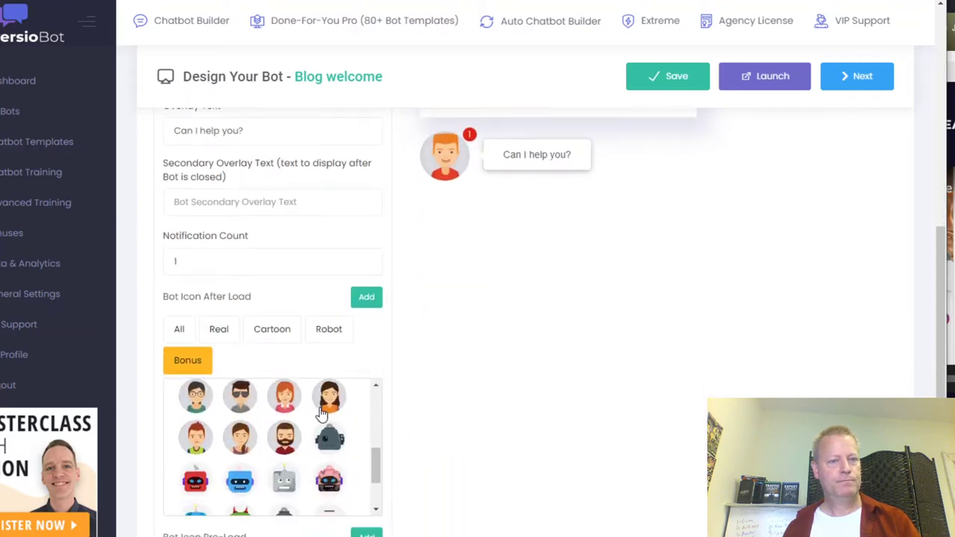
scroll(542, 462, down, 3)
click(368, 117)
click(389, 98)
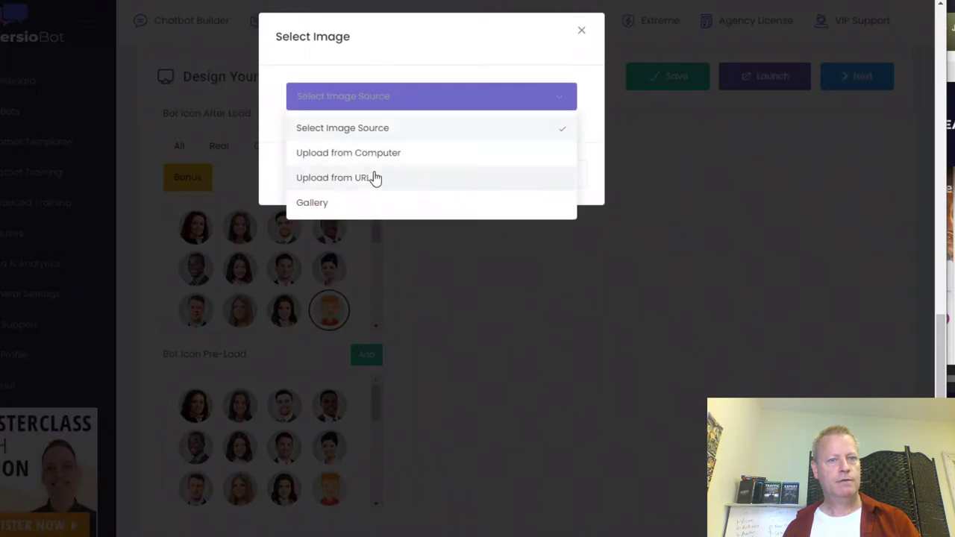
click(320, 203)
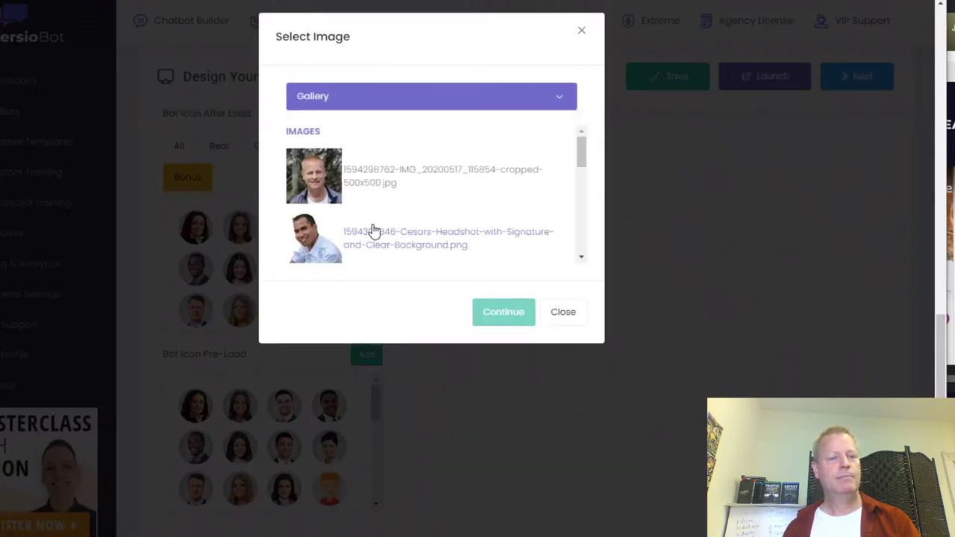
scroll(373, 230, down, 5)
click(362, 172)
click(500, 317)
- Set the Bot Icon Pre-Load to the waving man's image from the gallery, and save and launch the design changes
click(366, 356)
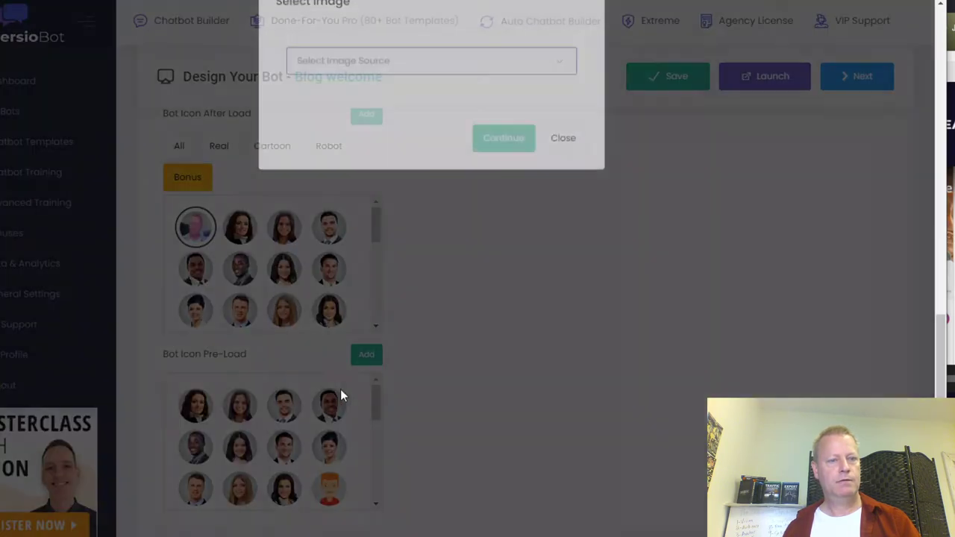
click(394, 101)
click(329, 201)
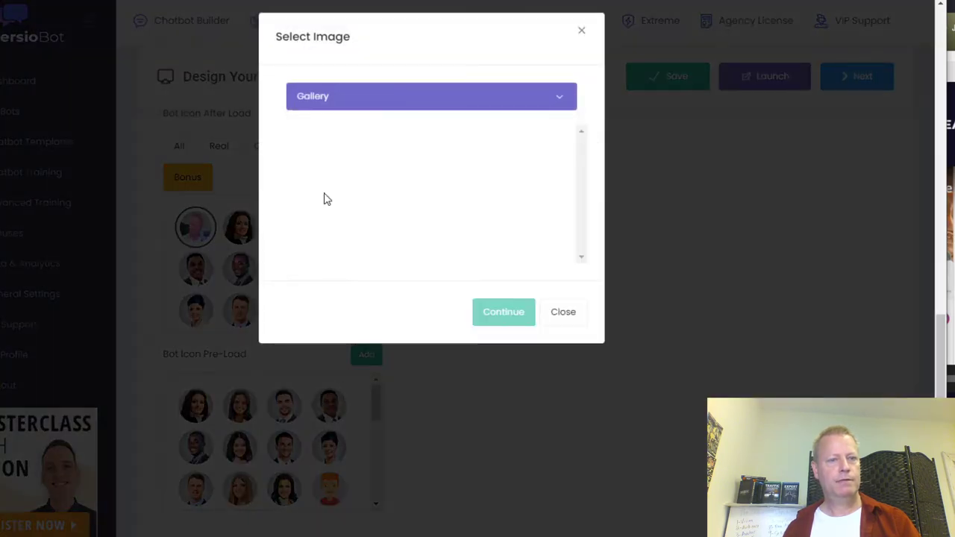
scroll(352, 245, down, 5)
scroll(350, 173, up, 3)
click(317, 243)
scroll(378, 256, down, 1)
click(485, 312)
click(667, 83)
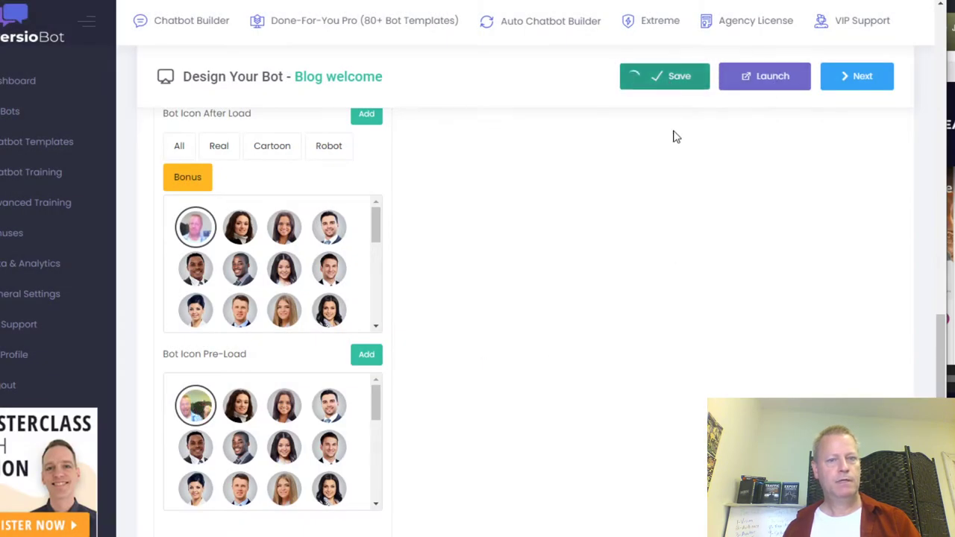
click(772, 83)
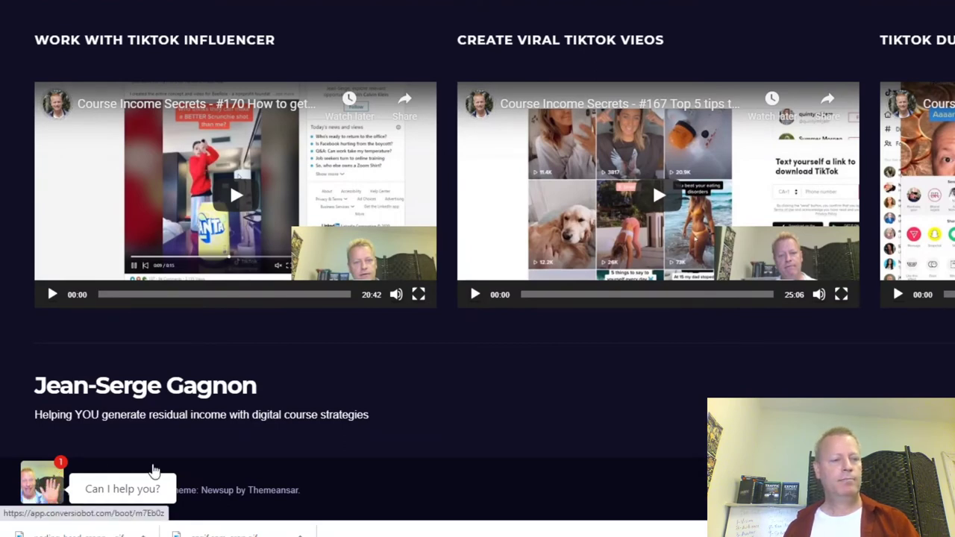
- Open the chatbot on the blog website and test the start of the conversation by answering Sure
click(123, 489)
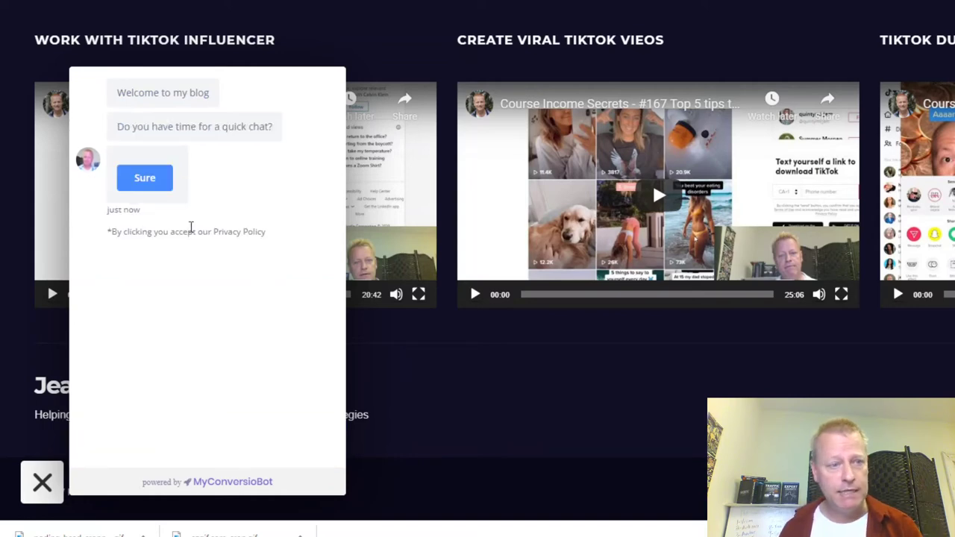
click(146, 178)
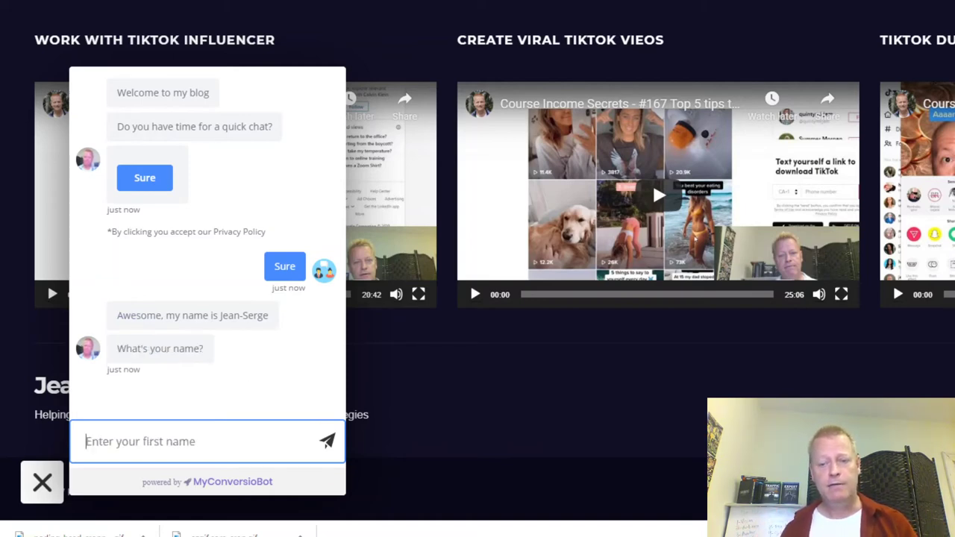
- Switch to the chatbot planning notes and copy the question "2- Who is your audience or avatar?" into the list above the answers
key(alt+Tab)
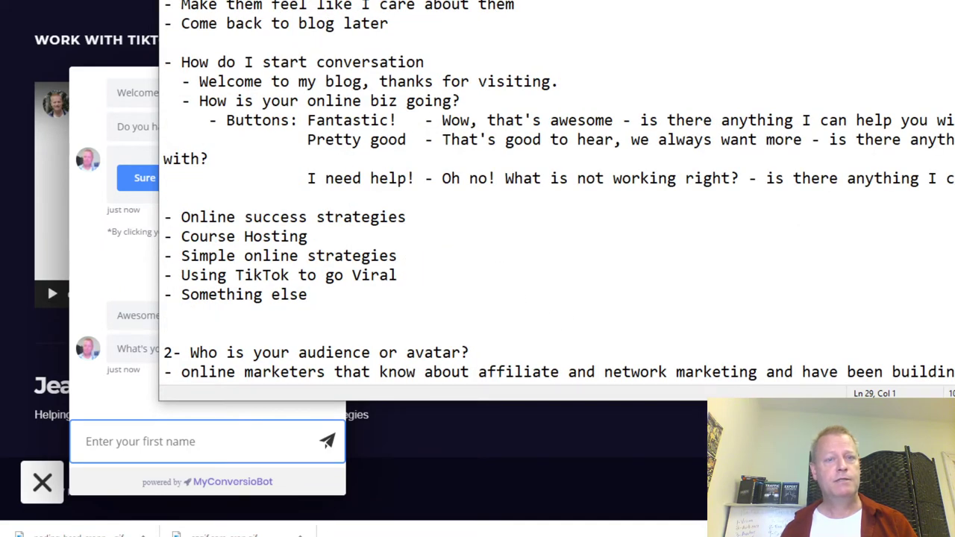
scroll(585, 74, up, 1)
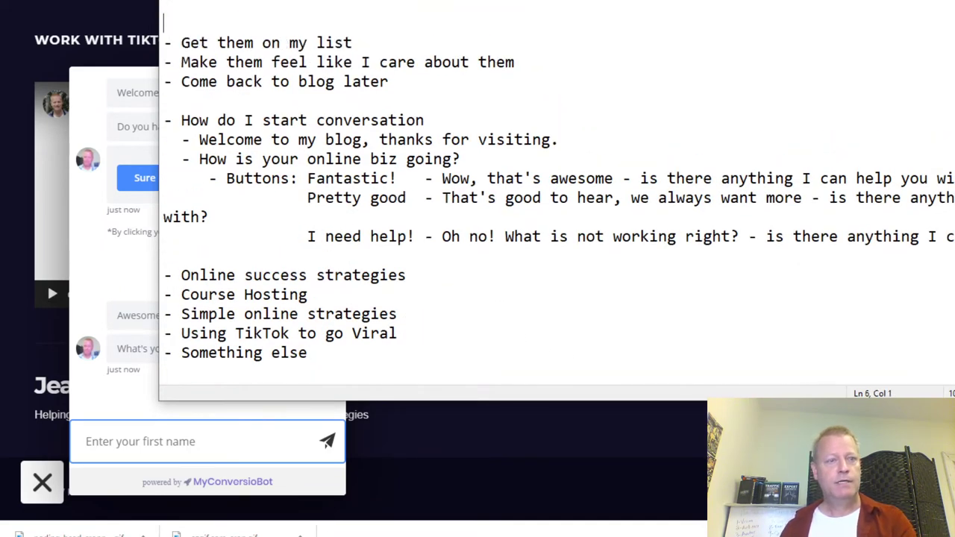
scroll(586, 74, down, 5)
drag(468, 125, 144, 122)
scroll(142, 123, down, 3)
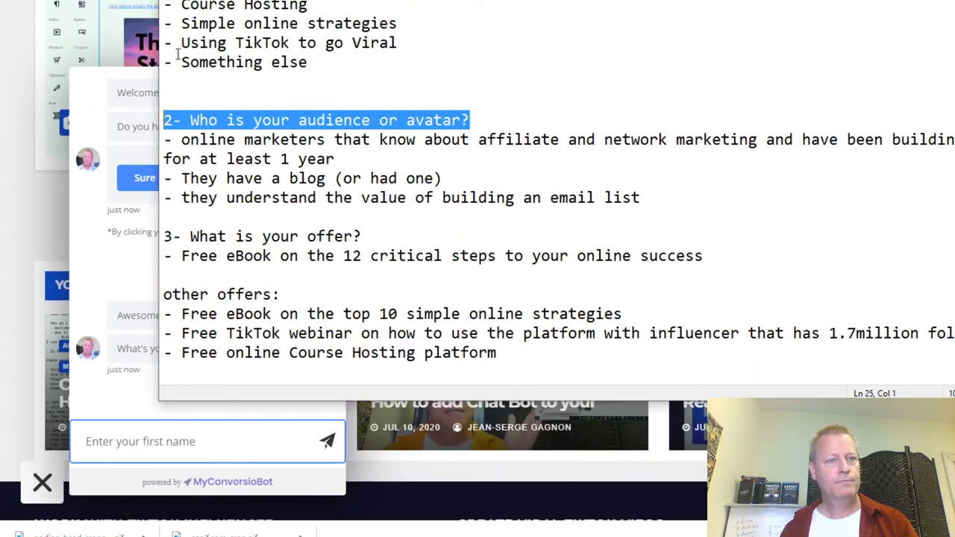
scroll(257, 37, up, 5)
click(196, 23)
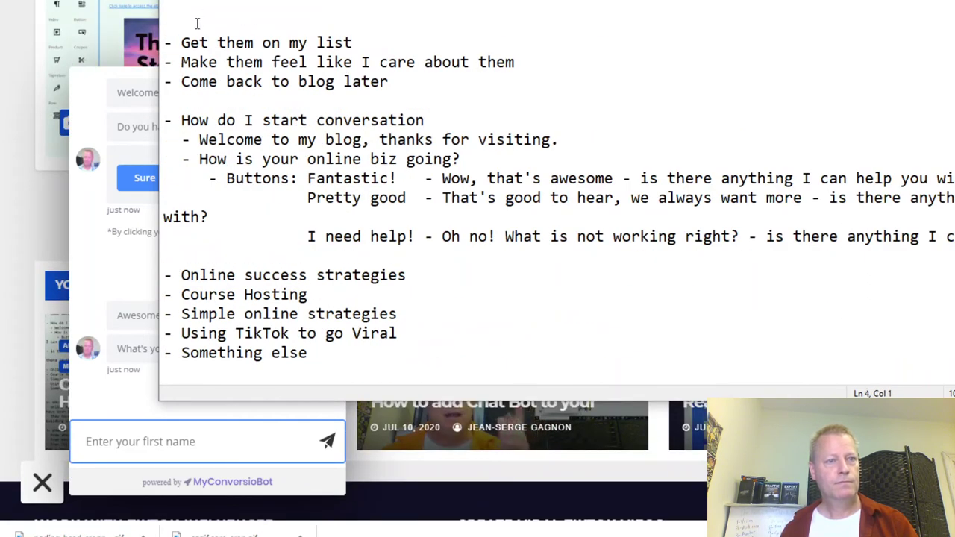
- Add the heading "1- What is the goal of the chat bot's conversation?" above its answers, with a dashed separator line above it
key(End)
key(Up)
click(171, 38)
key(Up)
text(1- What is the goal of the chat bot's conversation?)
key(Up)
key(Return)
key(Return)
text(--------------------------------------)
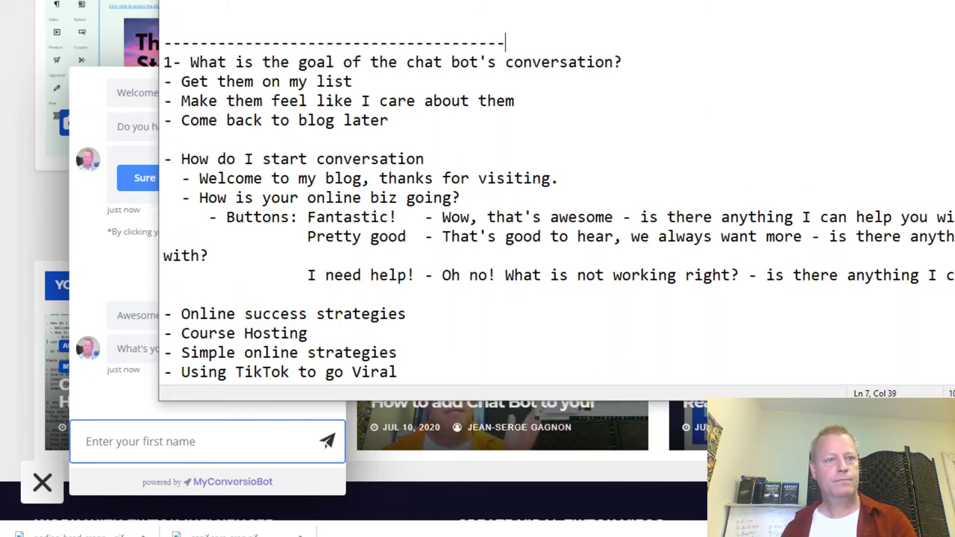
text(---------------------------)
- Copy the question "3- What is your offer?" into the question list above the dashed separator
scroll(322, 128, down, 6)
drag(362, 217, 160, 216)
key(ctrl+c)
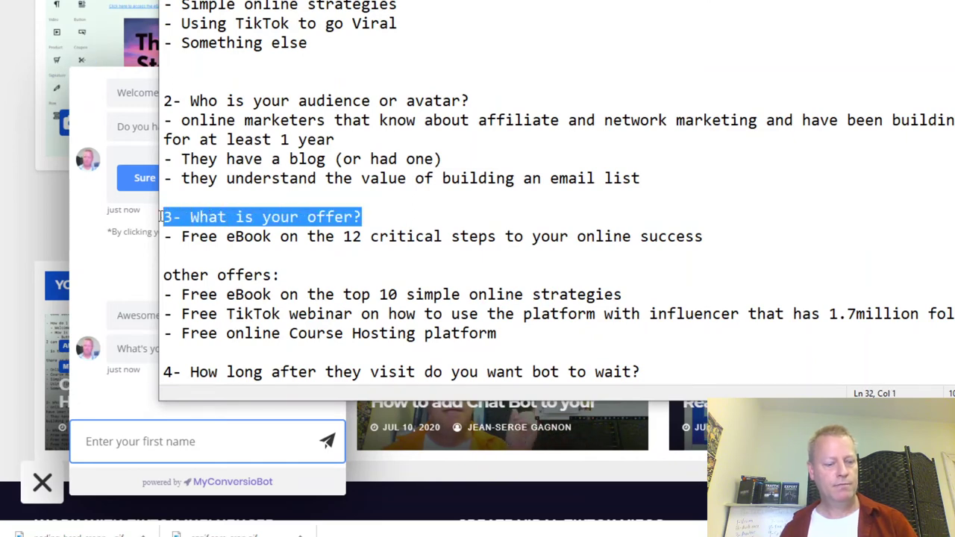
scroll(224, 112, up, 5)
click(231, 9)
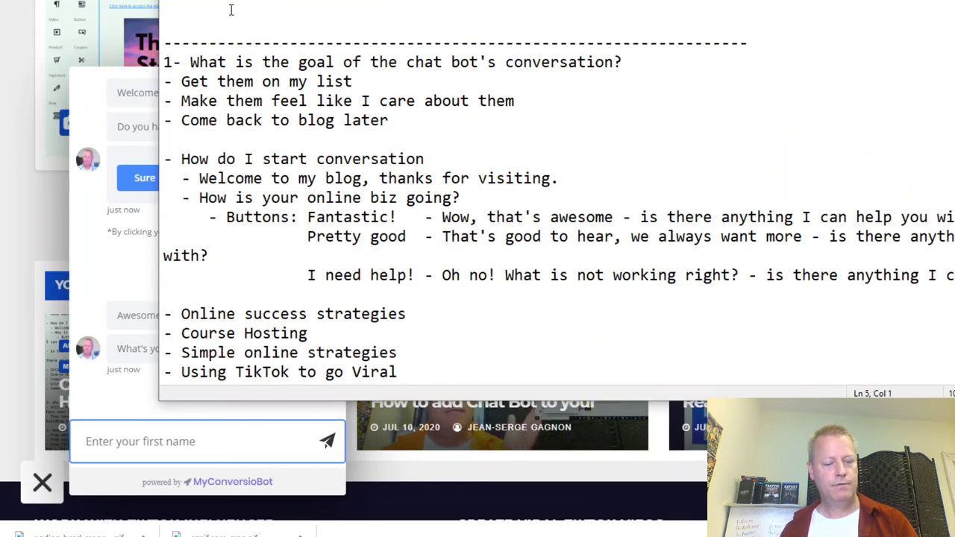
key(ctrl+v)
key(Return)
- Copy the question "4- How long after they visit do you want bot to wait?" into the question list above the separator
scroll(492, 209, down, 7)
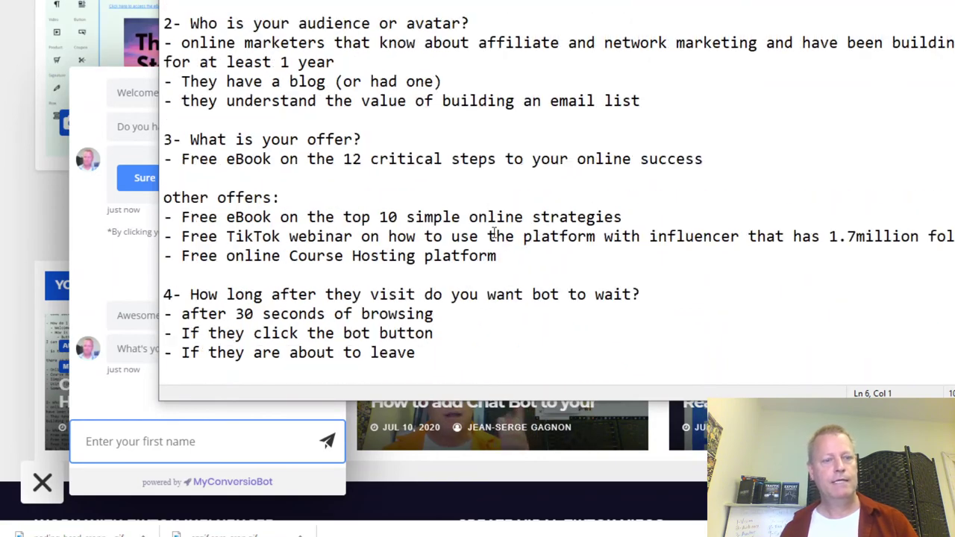
drag(165, 294, 652, 292)
key(ctrl+c)
scroll(652, 292, up, 7)
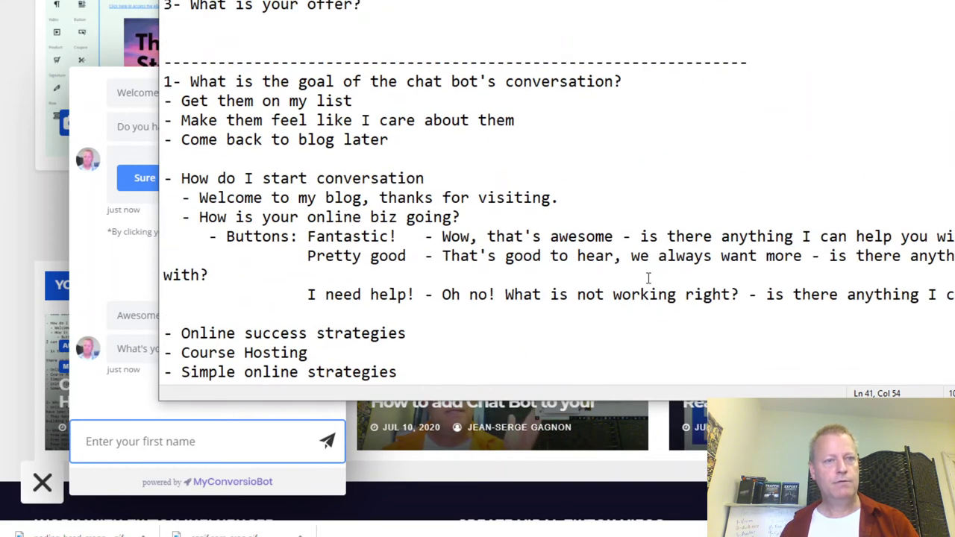
key(ctrl+v)
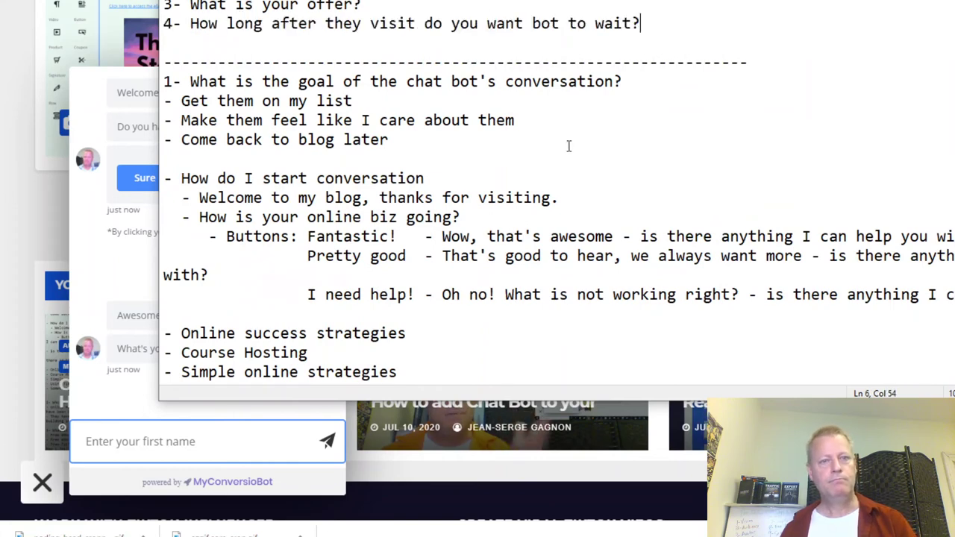